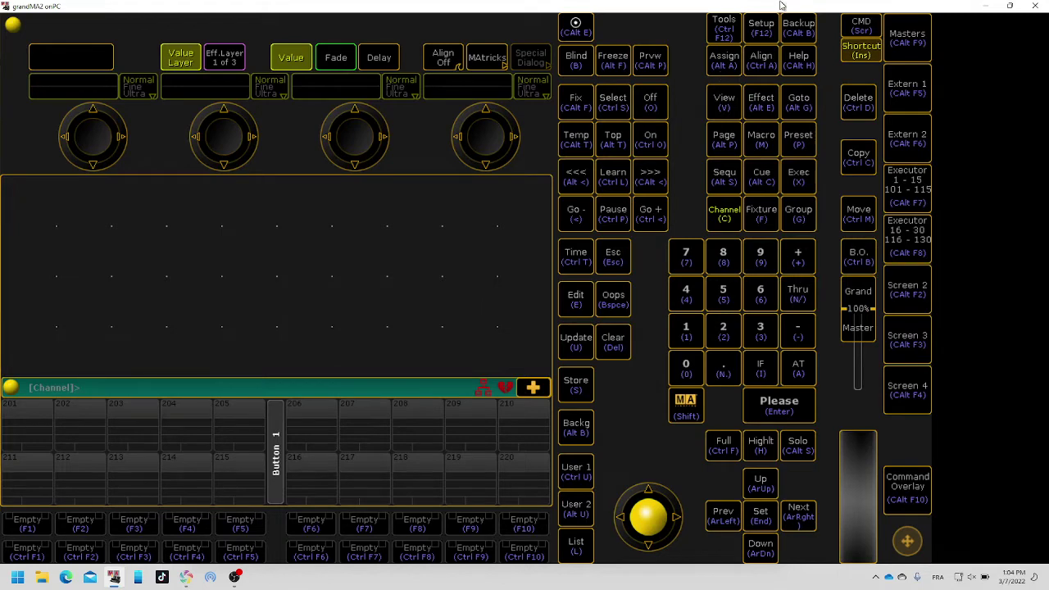
Open the Patch & Fixture Schedule and create a new layer named rgb.
click(767, 28)
click(96, 245)
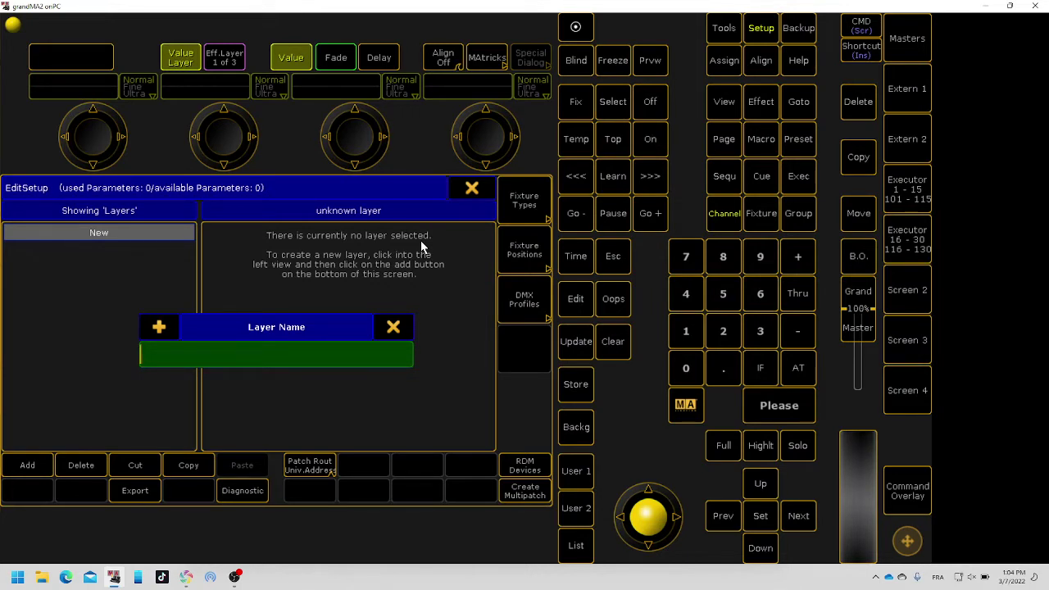
text(light)
key(Return)
Find the Generic LED - RGB fixture type in 8 bit mode and import it for the rgb layer's new fixtures.
click(360, 267)
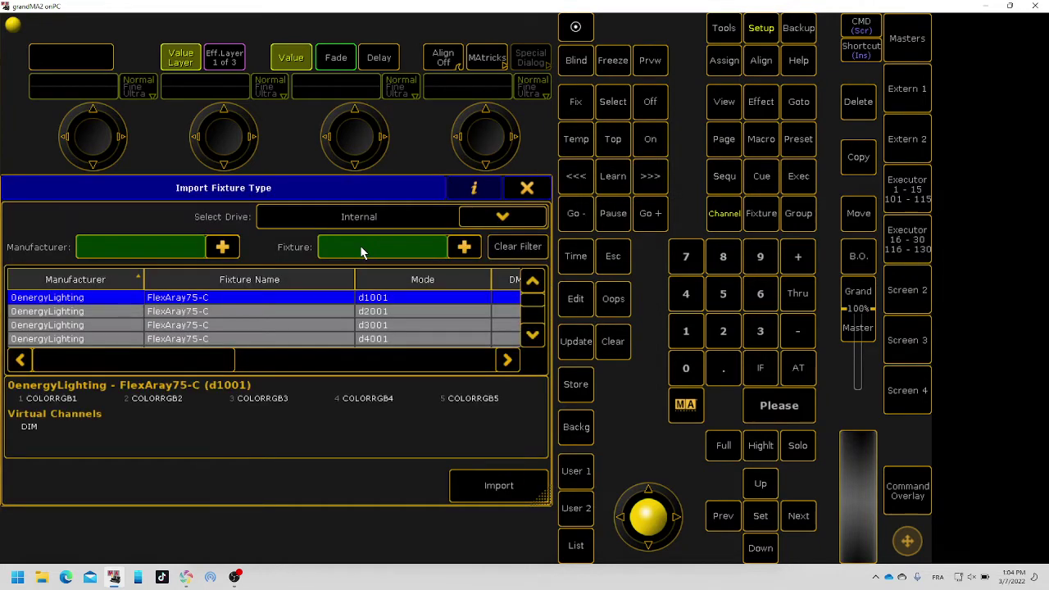
click(361, 249)
text(rgb)
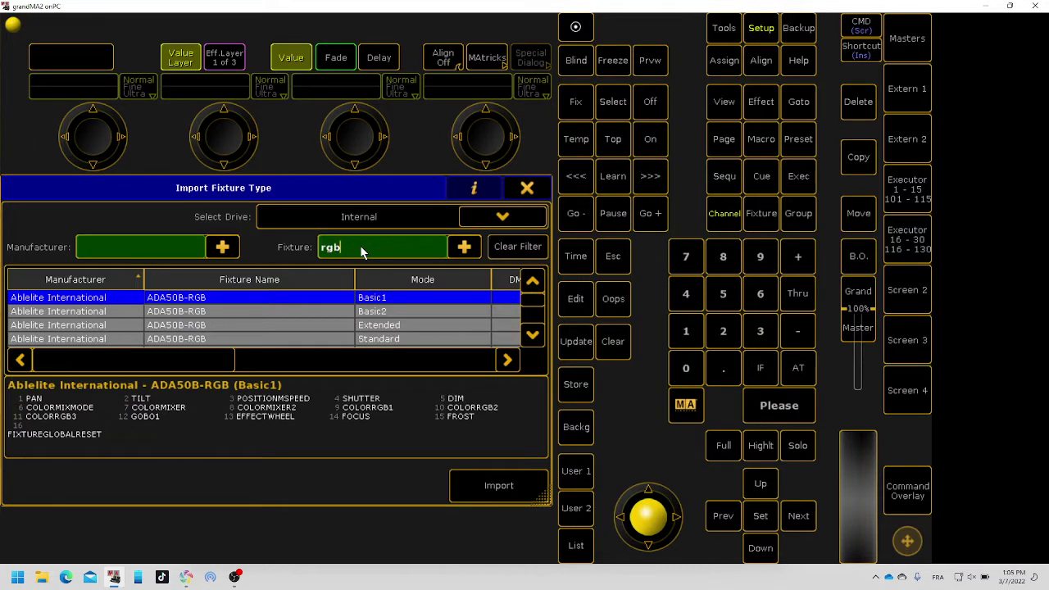
click(160, 244)
text(generic)
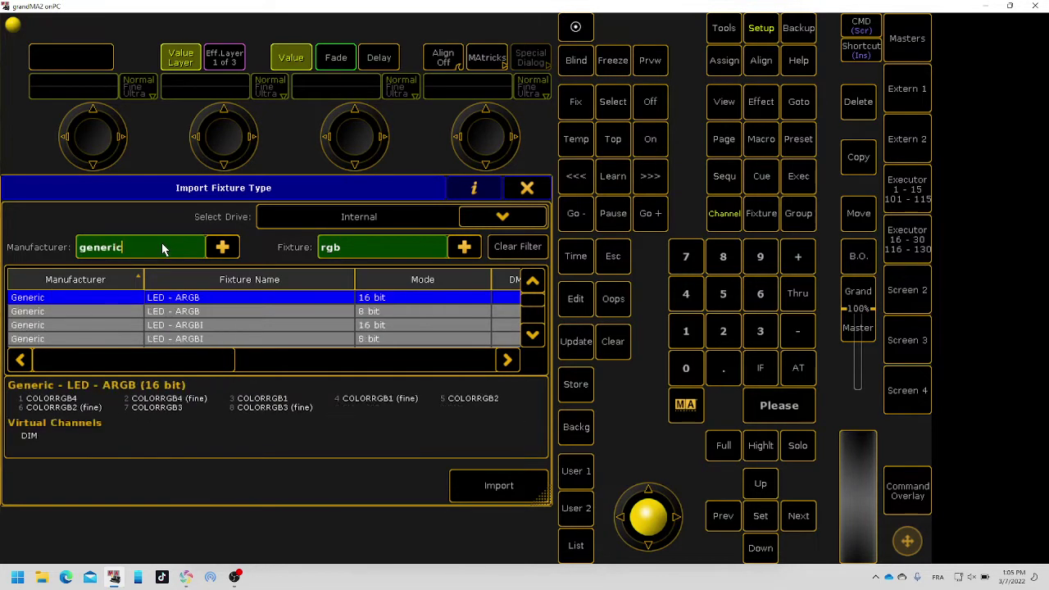
drag(536, 302, 532, 316)
click(279, 342)
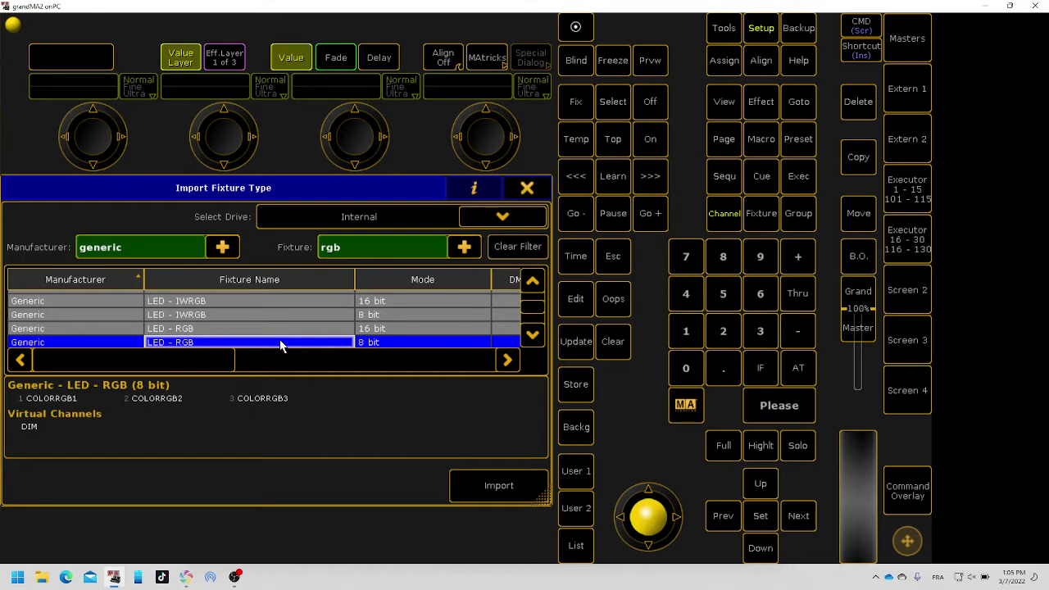
click(494, 486)
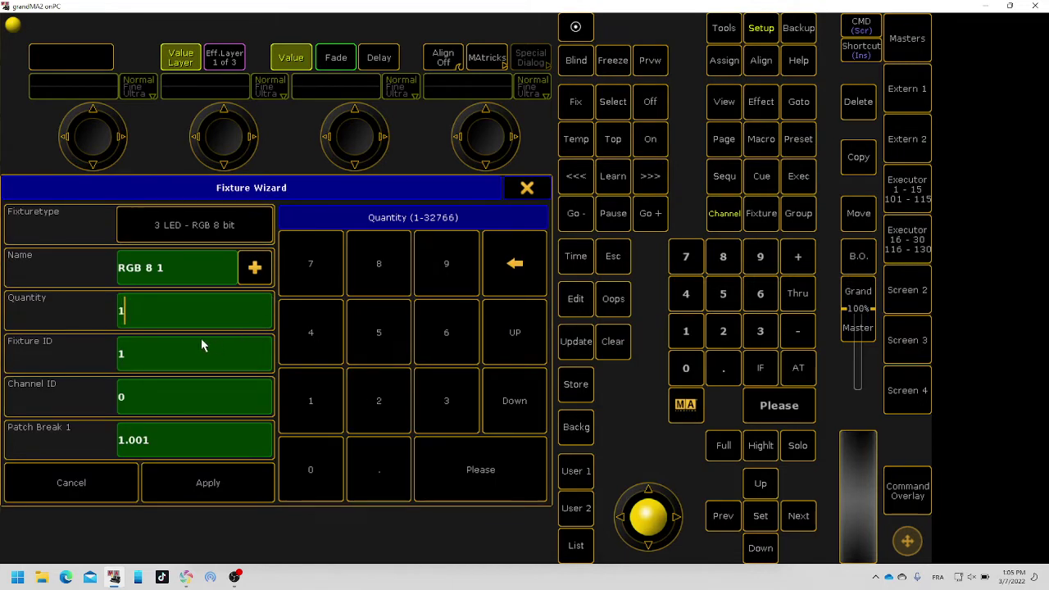
Add 100 LED - RGB fixtures to the layer, keeping fixture ID 1 and patch address 1.001 as the start.
text(00)
key(Return)
key(Return)
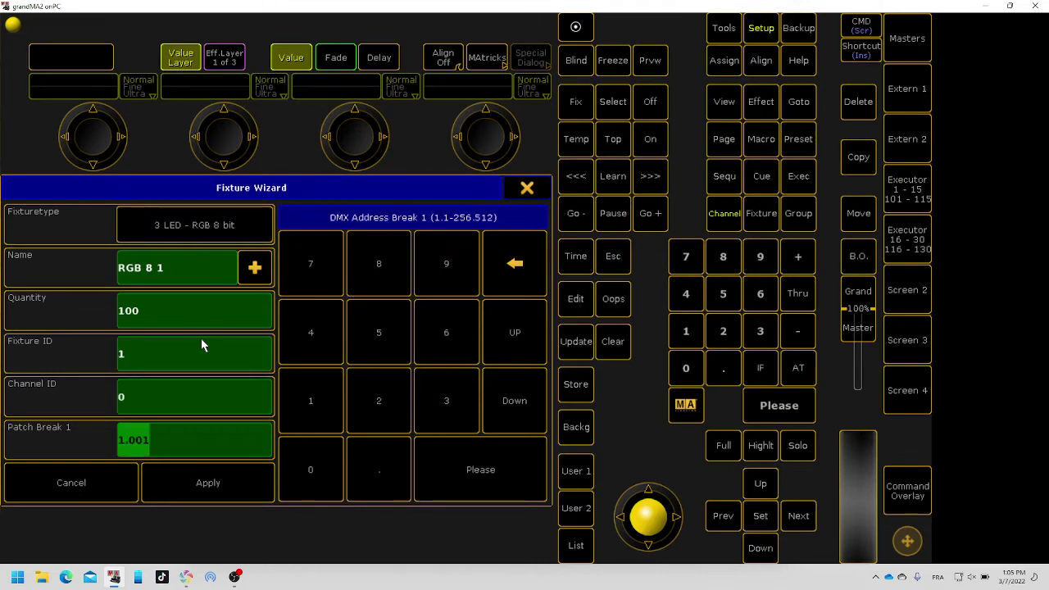
key(Return)
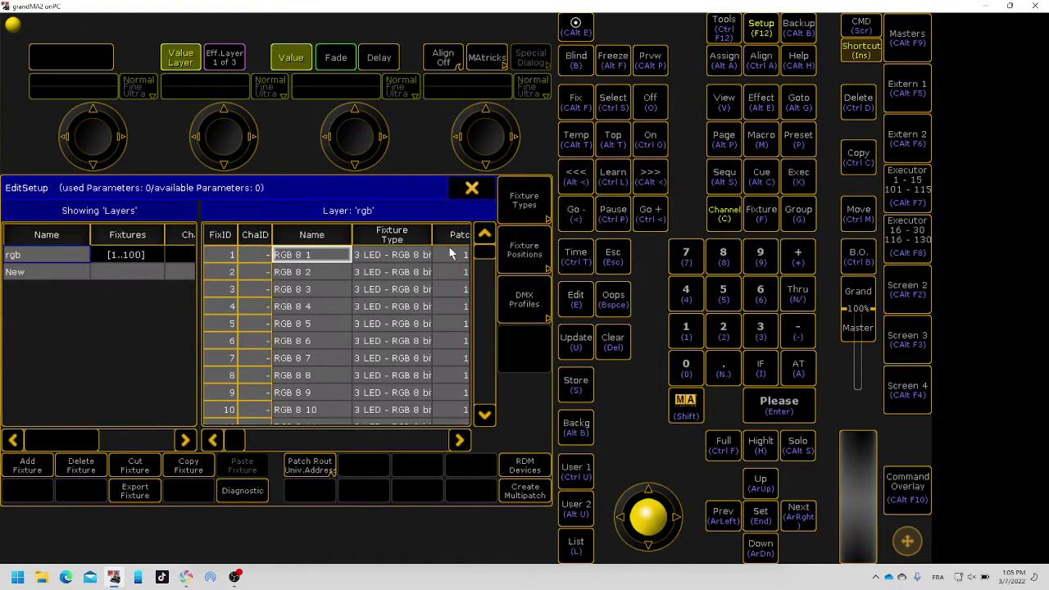
Leave the fixture schedule and apply the patch changes to the show.
click(524, 254)
click(488, 188)
click(488, 189)
click(201, 377)
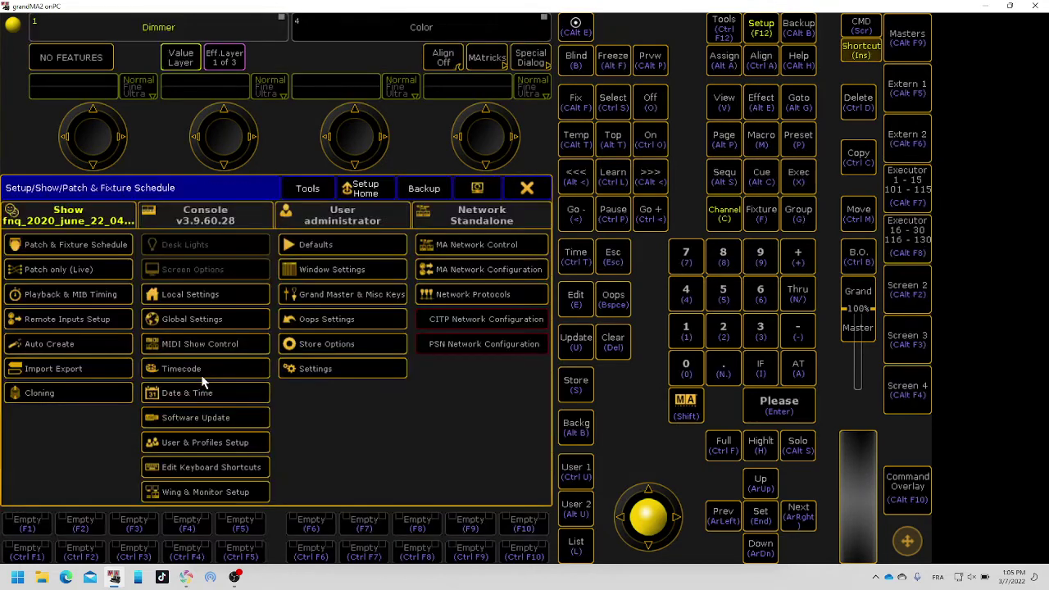
Move the setup to Screen 2, maximize that window and reopen the Patch & Fixture Schedule there.
click(479, 189)
click(468, 301)
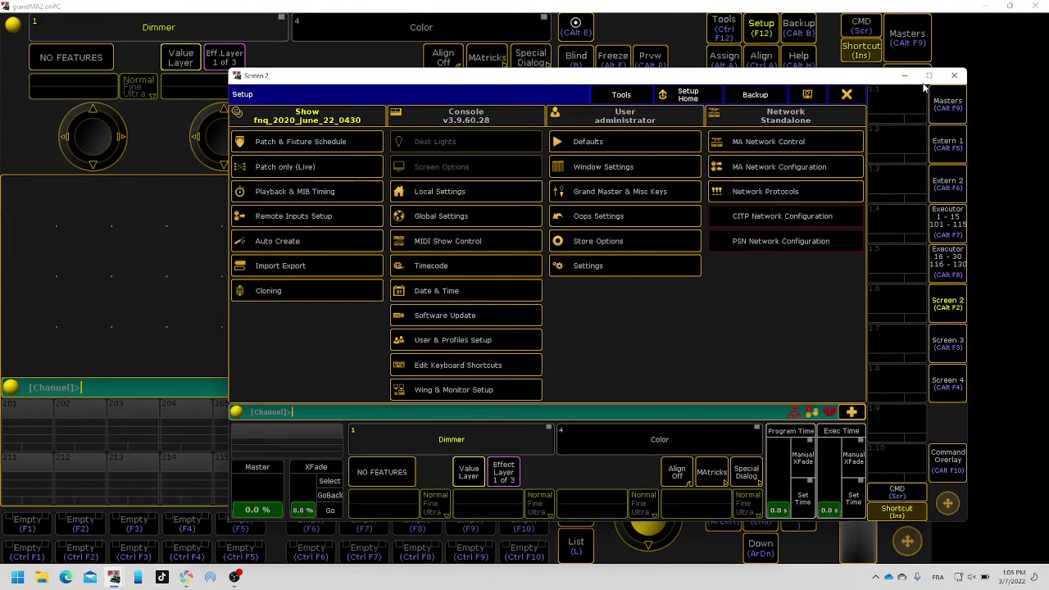
click(929, 76)
click(92, 88)
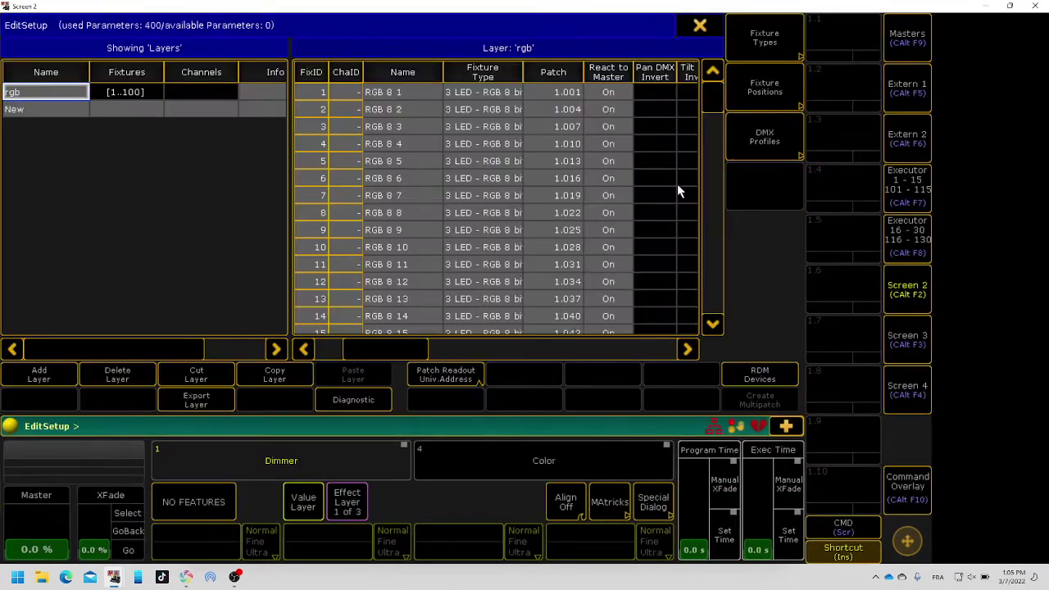
Open the fixture positions of the rgb layer and switch the stage display to Front View (2D) 10.
click(763, 82)
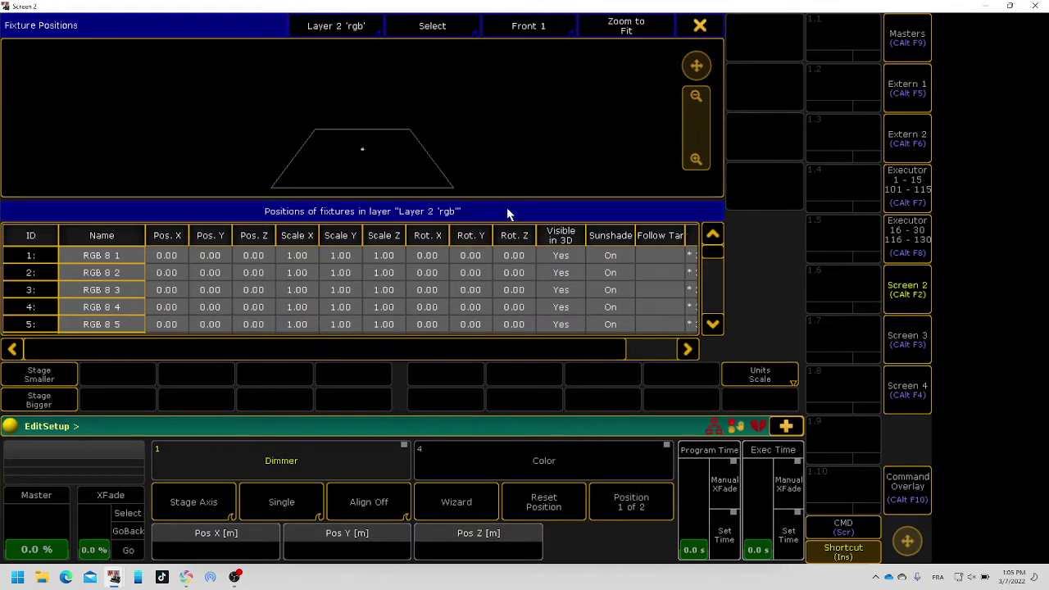
click(561, 31)
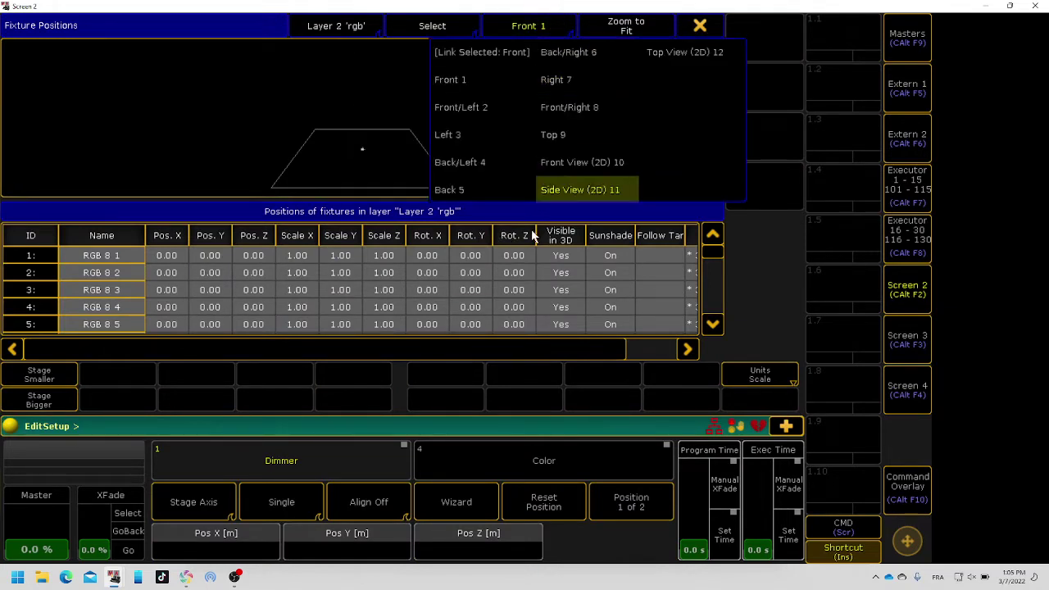
click(593, 162)
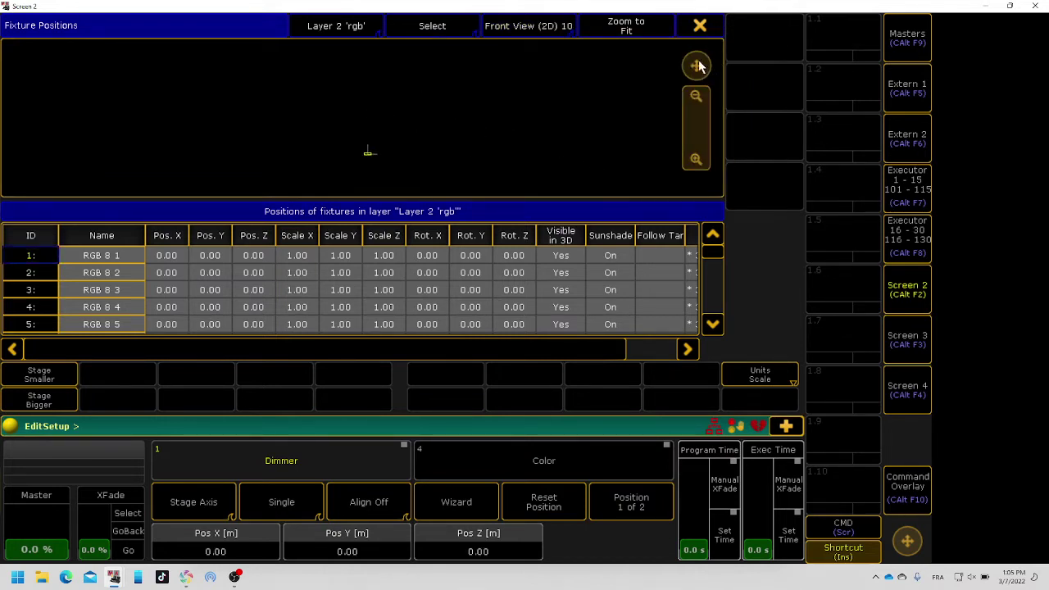
click(707, 100)
click(694, 102)
Select all 100 fixtures and arrange them with the Matrix2D wizard in 10 columns and 10 rows on the XY-Plane.
scroll(94, 336, down, 10)
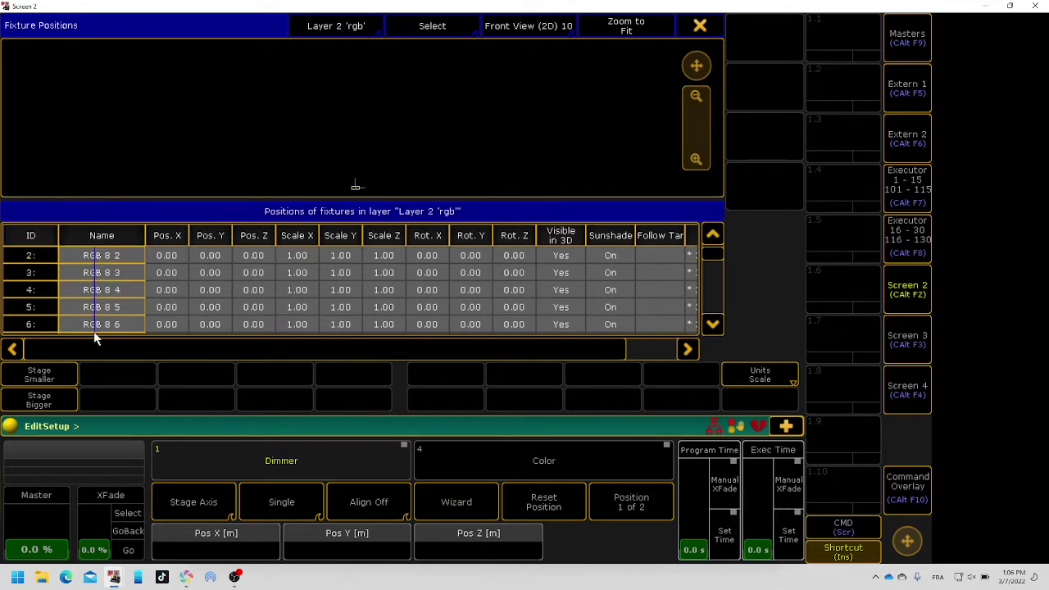
scroll(94, 336, down, 20)
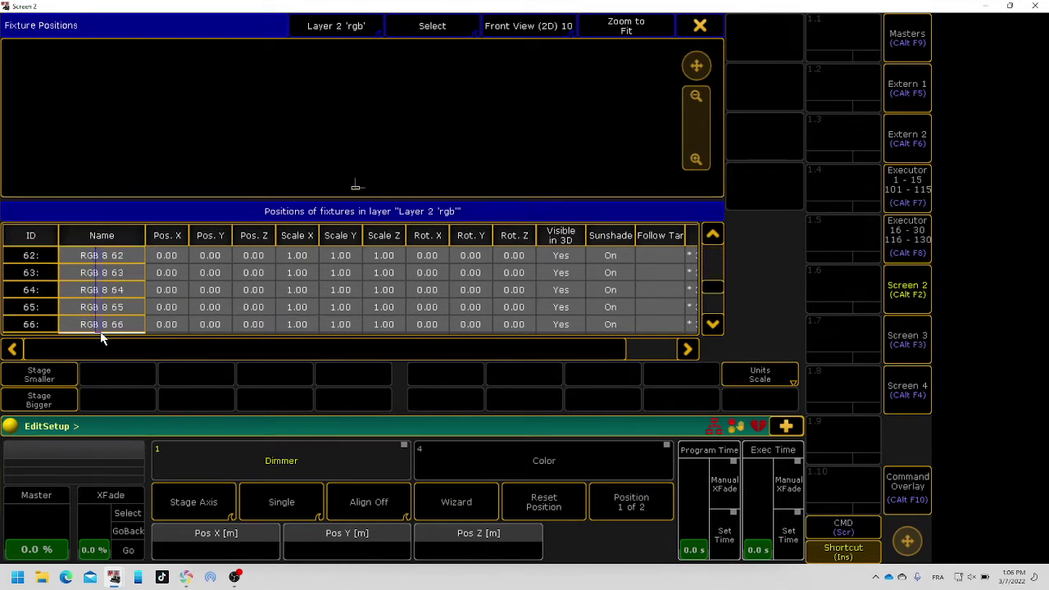
scroll(102, 336, down, 2)
click(100, 330)
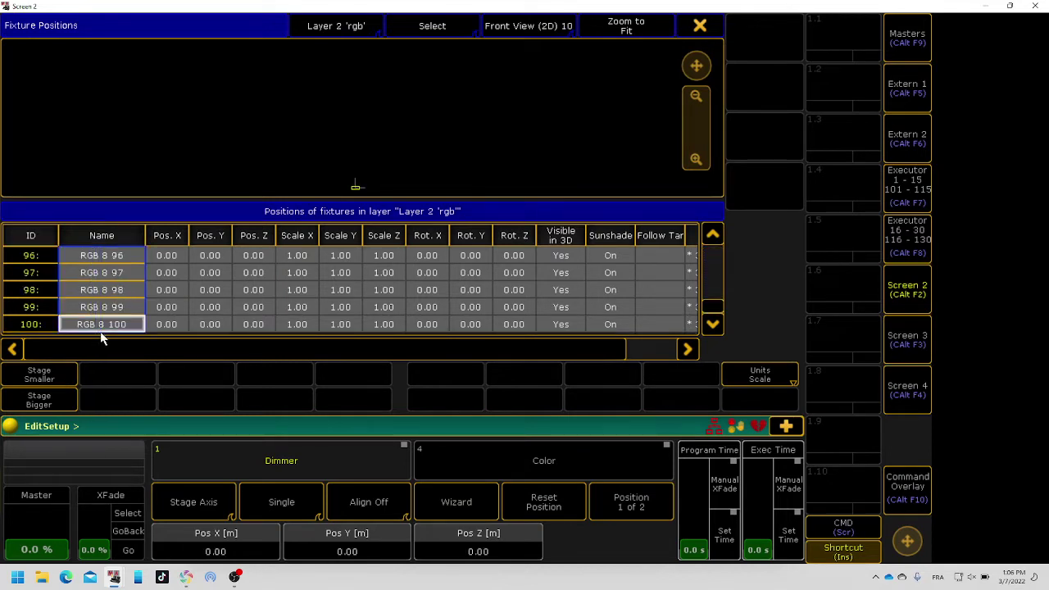
click(457, 500)
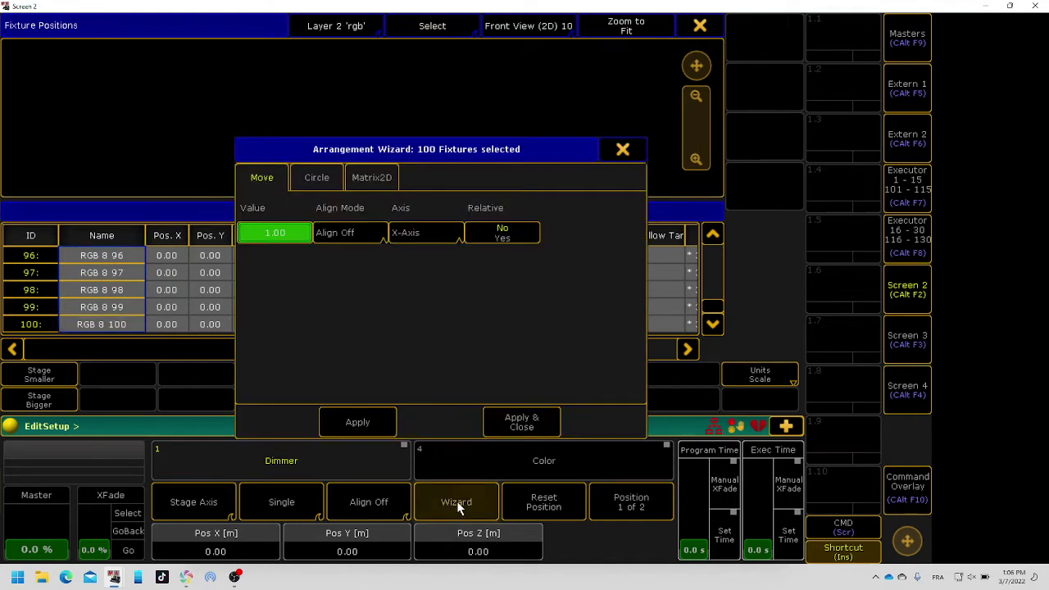
click(370, 177)
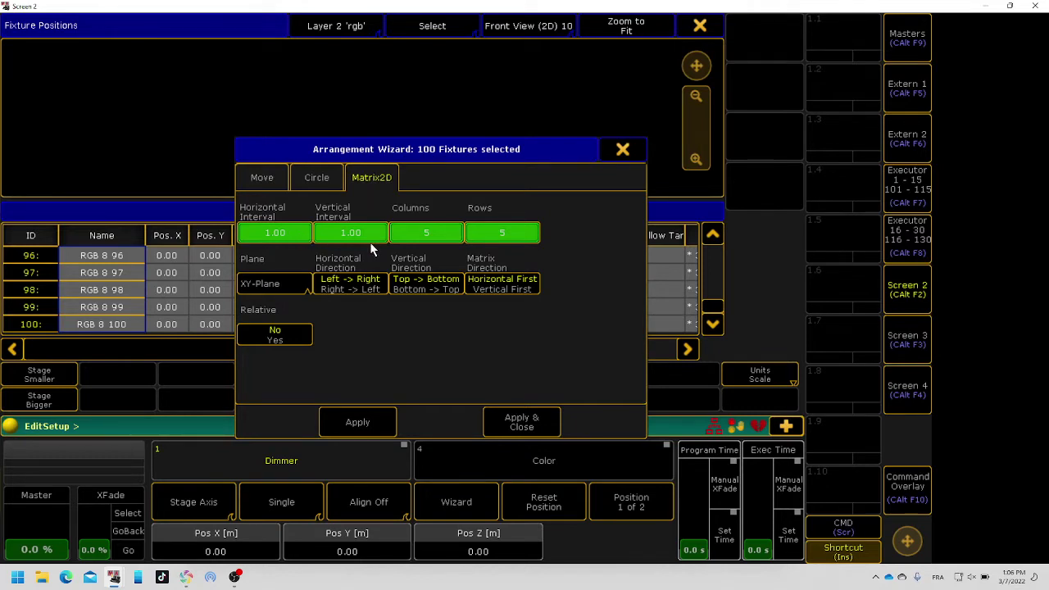
click(459, 239)
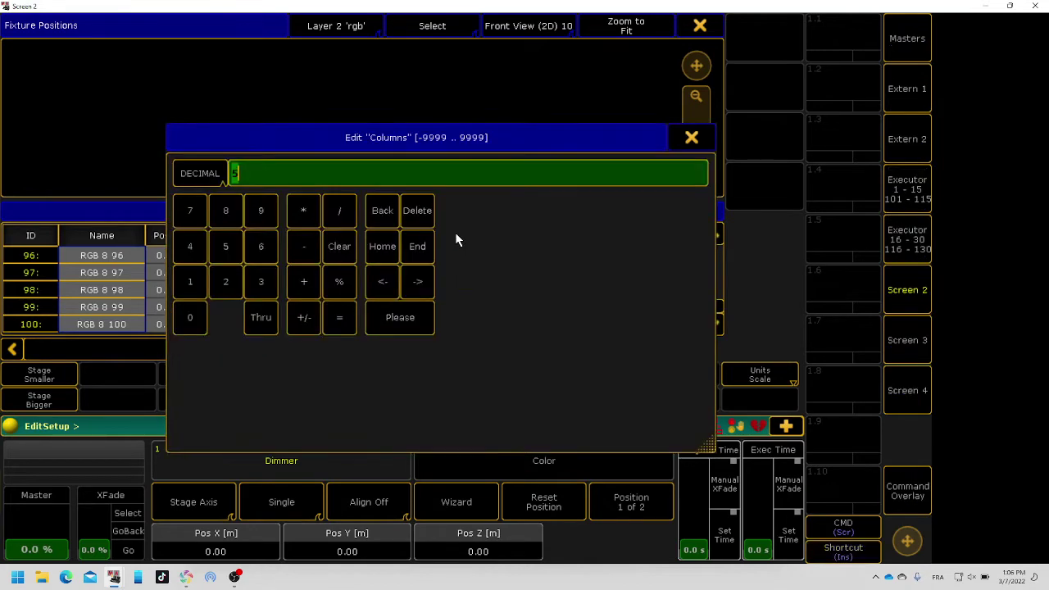
text(10)
key(Return)
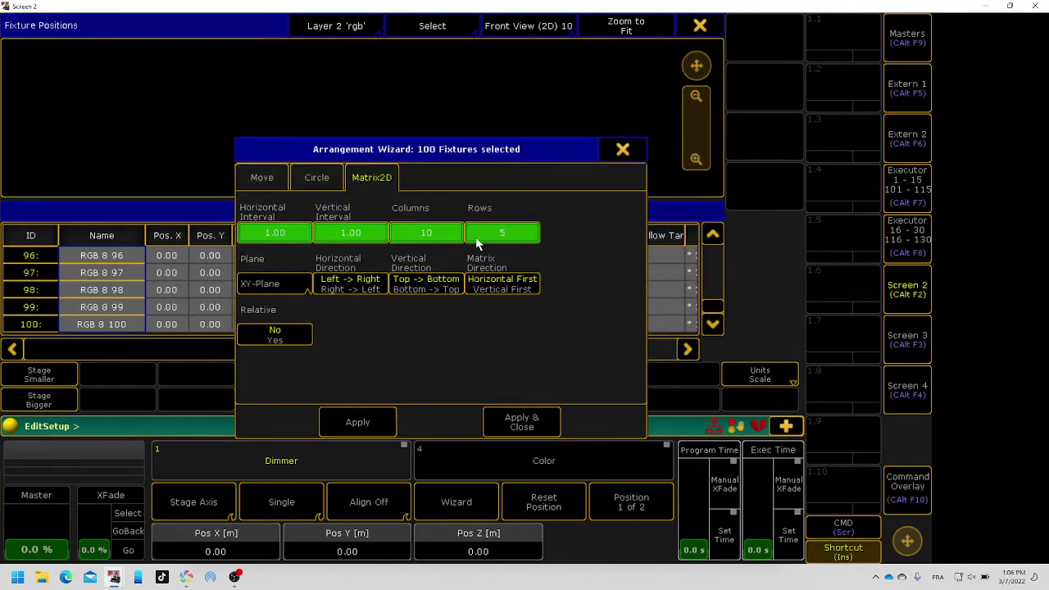
click(501, 236)
text(10)
key(Return)
click(518, 414)
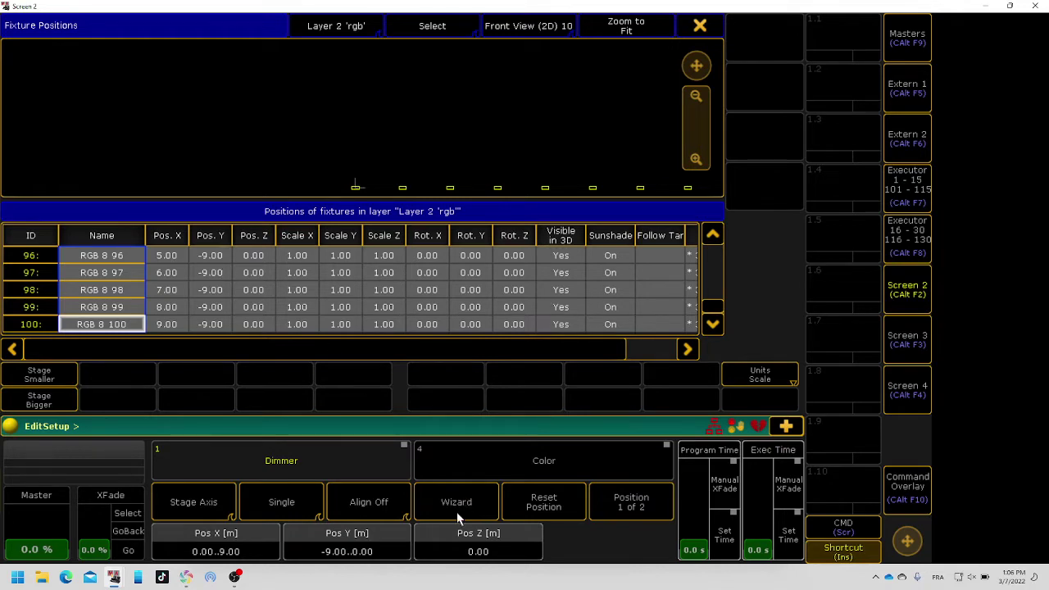
Set Pos X and Pos Y of all selected fixtures back to 0.
click(264, 554)
text(0)
key(Return)
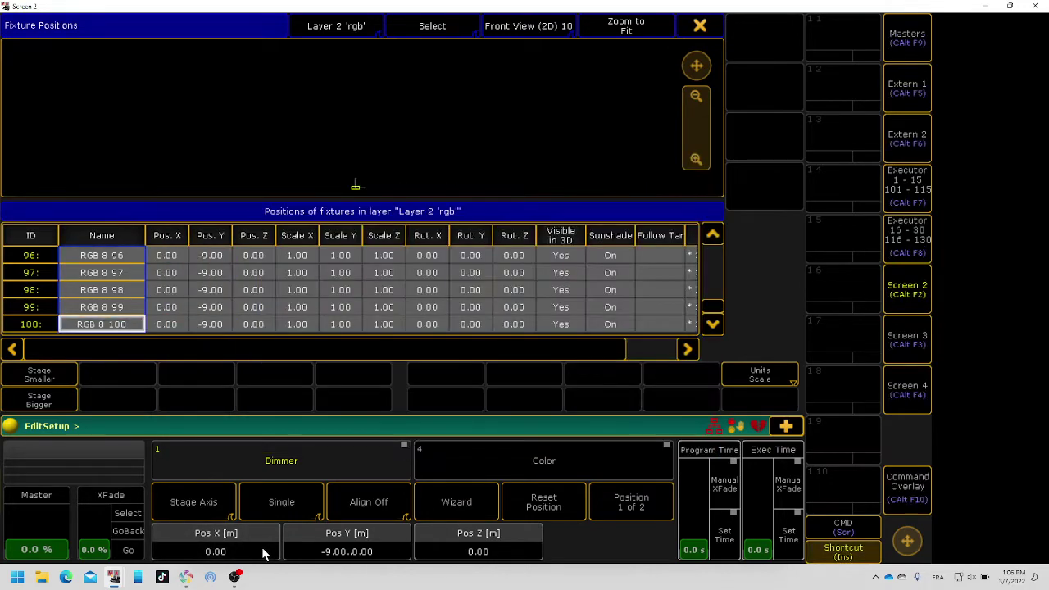
click(354, 535)
text(0)
key(Return)
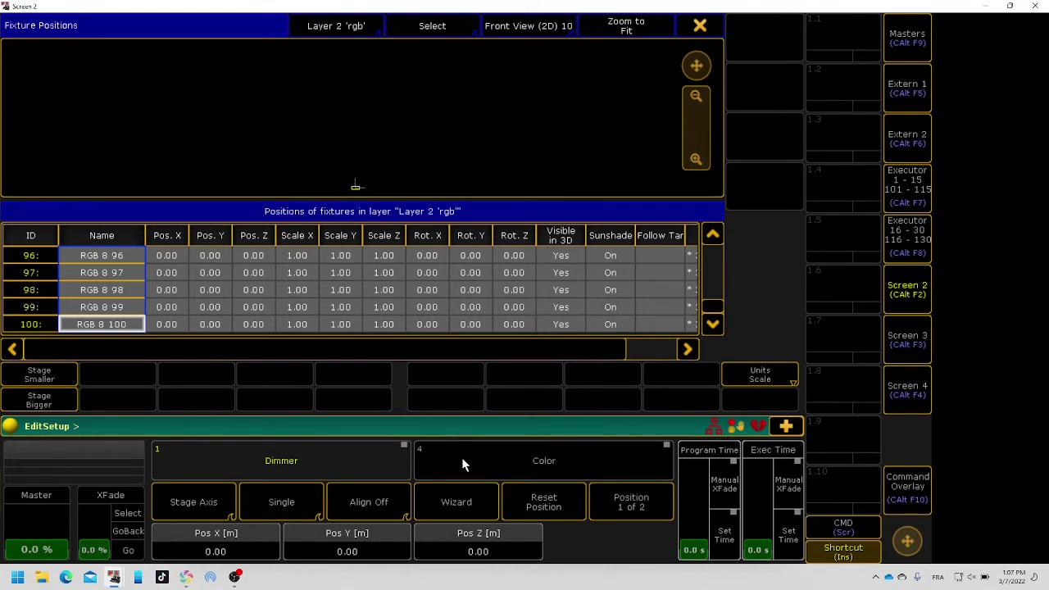
Rearrange the selected fixtures with the Matrix2D wizard on the XZ-Plane, using 0.5 for the horizontal and vertical intervals.
click(484, 503)
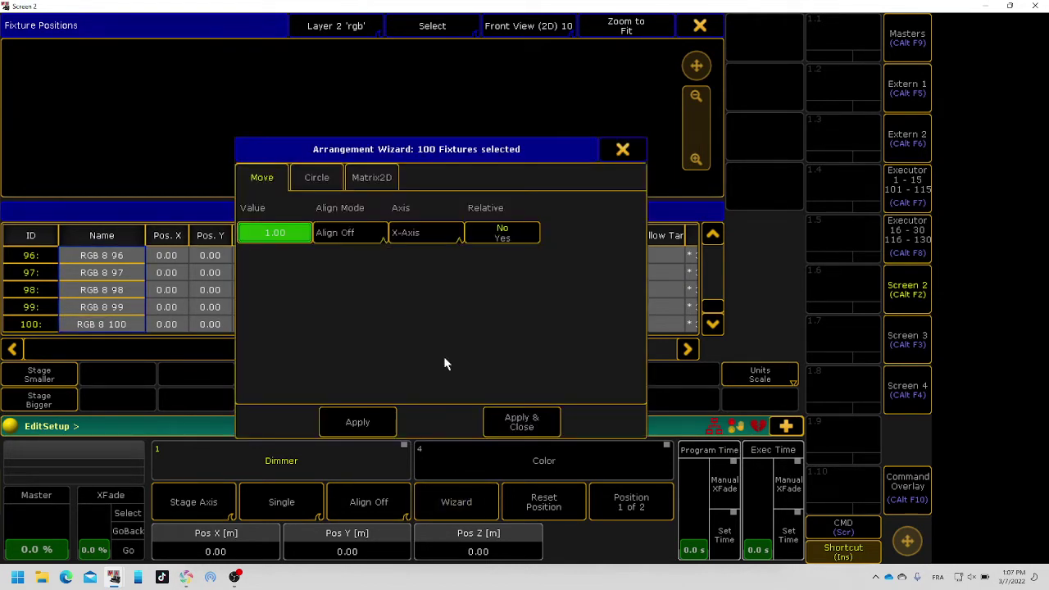
click(333, 177)
click(376, 179)
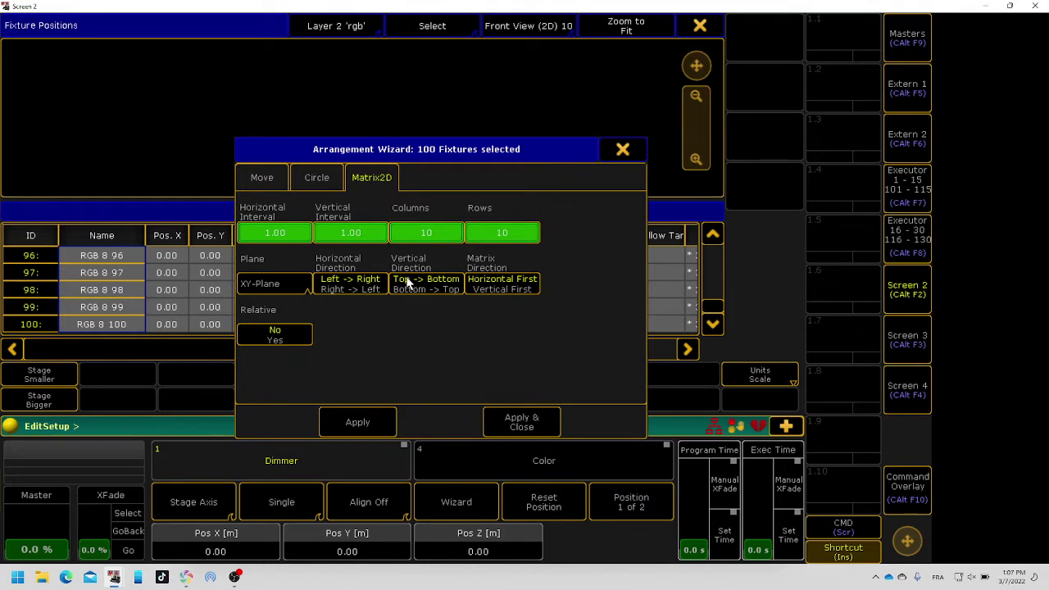
click(291, 284)
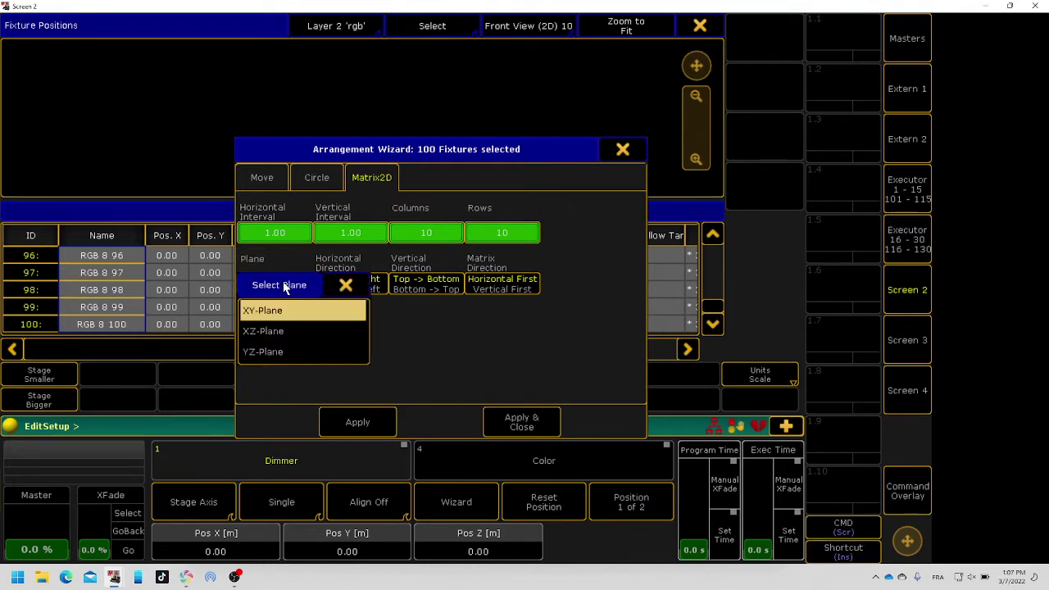
click(289, 336)
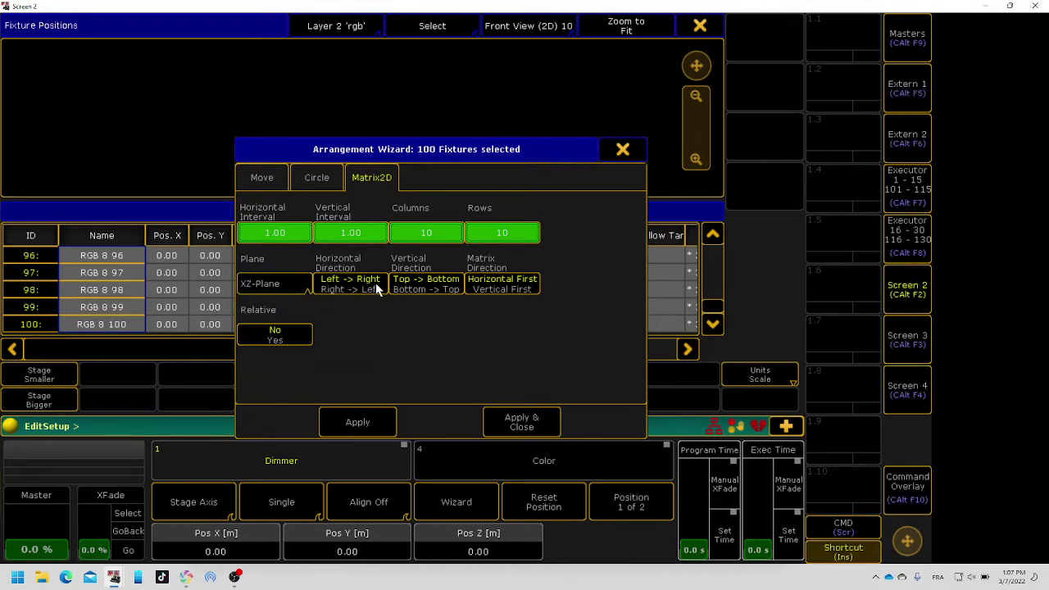
click(289, 237)
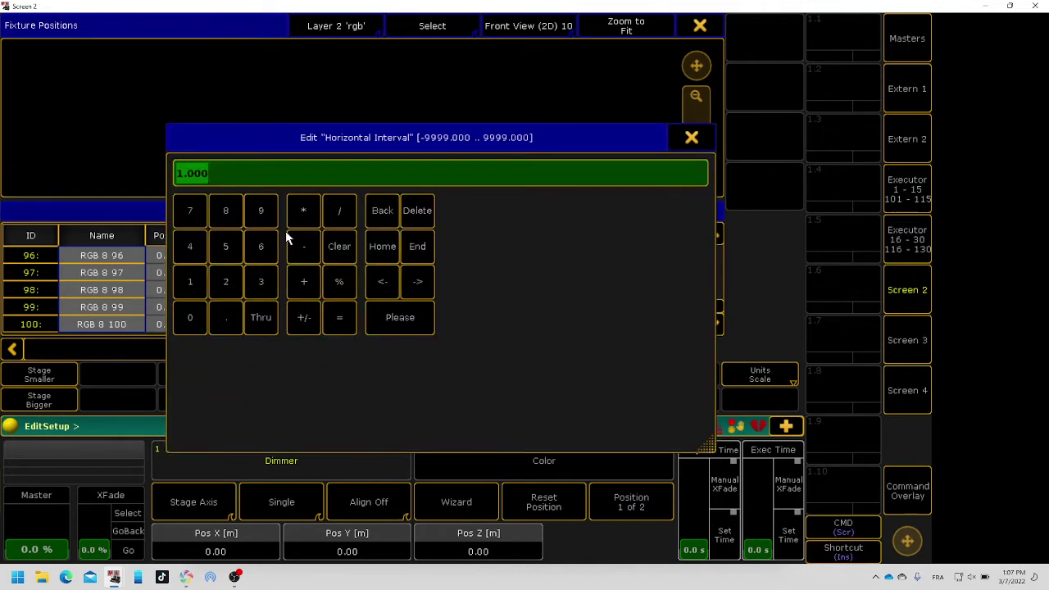
text(0.5)
key(Return)
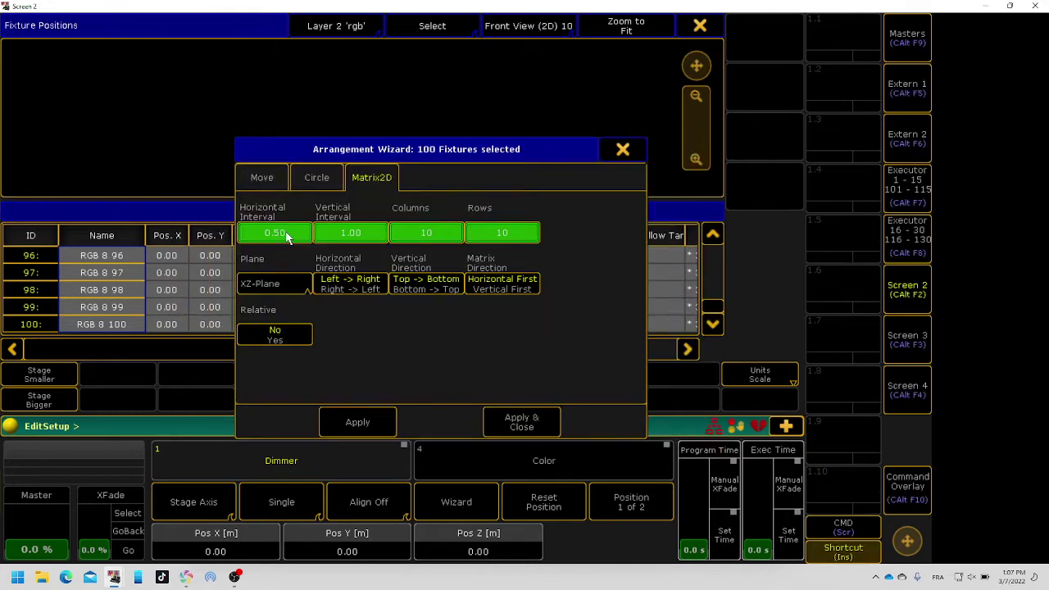
click(350, 238)
text(0.5)
key(Return)
click(533, 415)
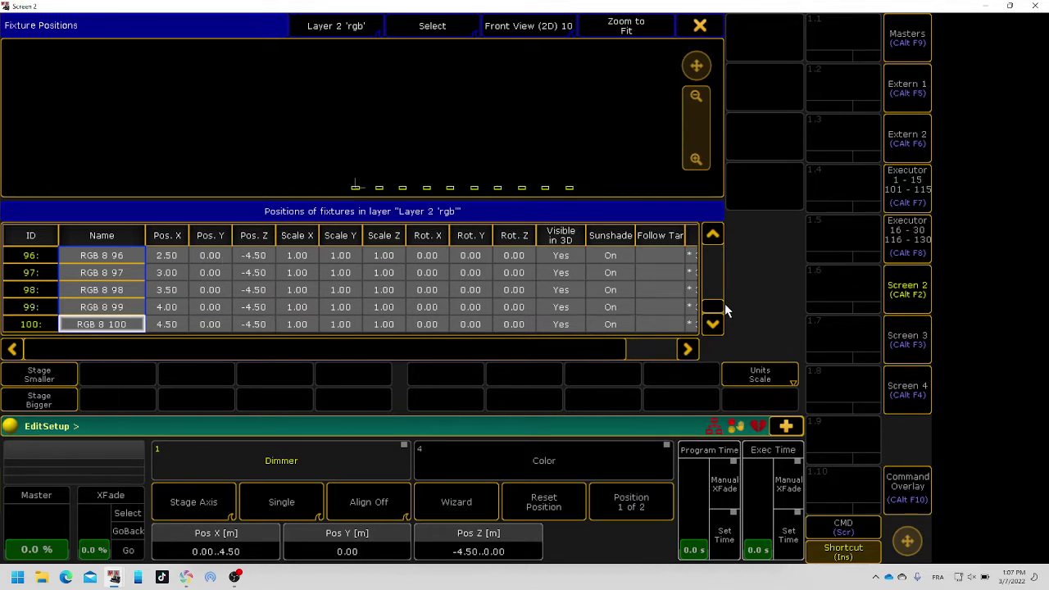
mouse_move(700, 73)
mouse_down()
mouse_move(697, 36)
mouse_move(674, 57)
mouse_move(680, 74)
mouse_up()
click(698, 97)
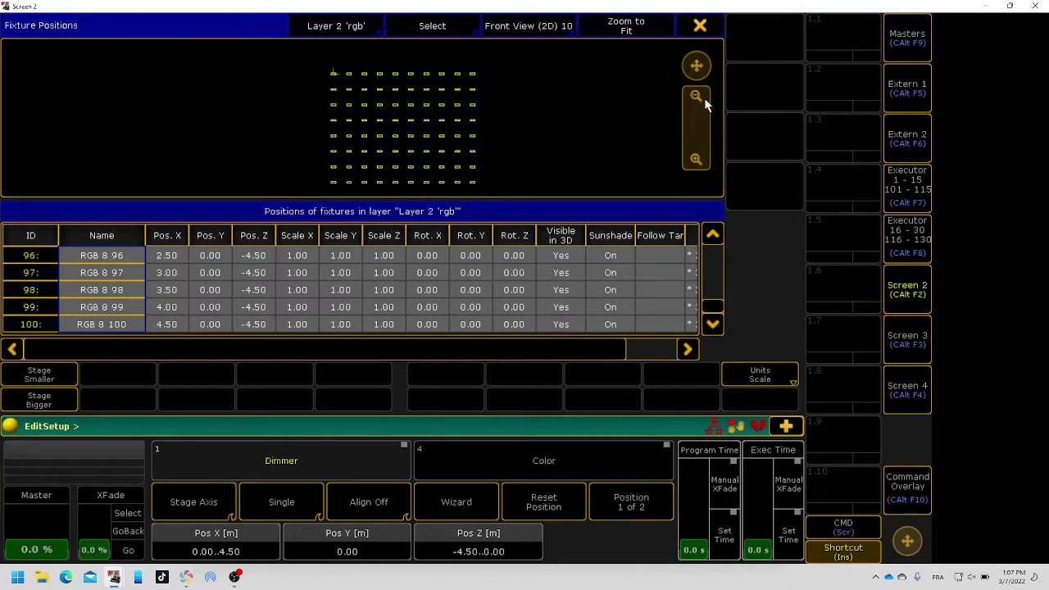
click(707, 95)
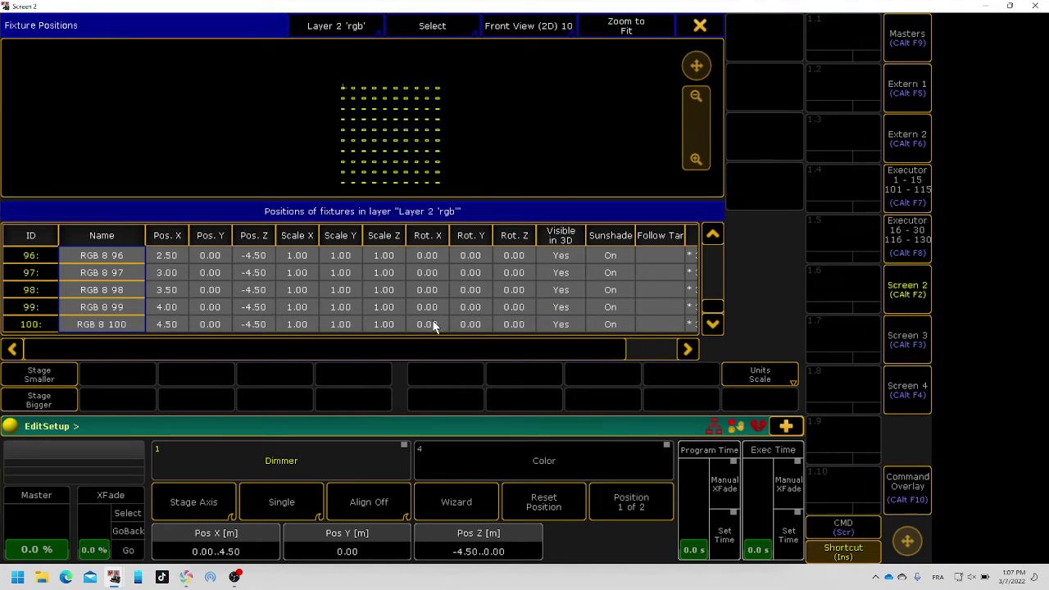
drag(462, 326, 491, 254)
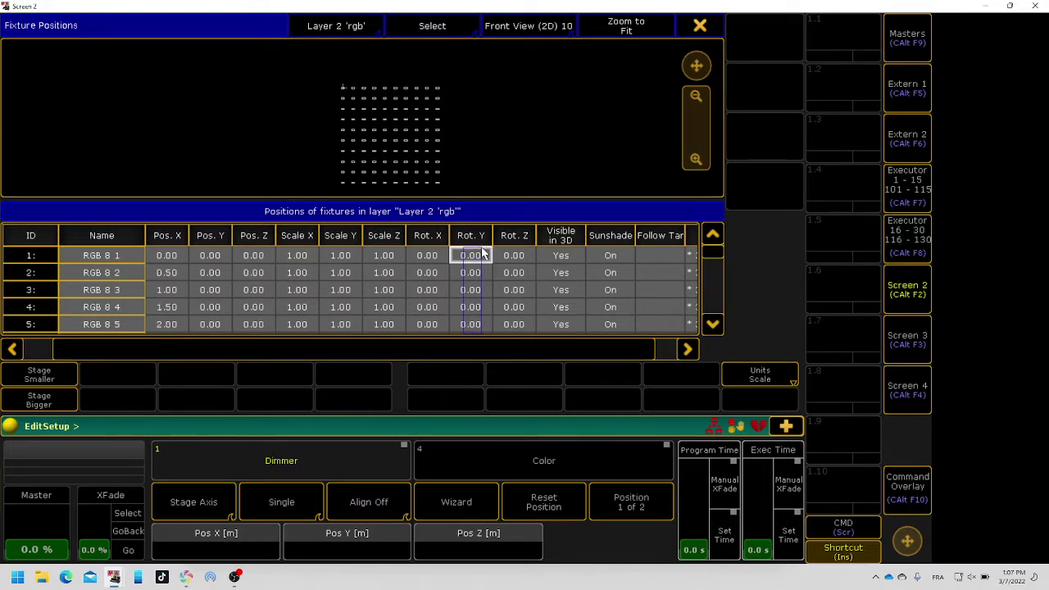
click(480, 261)
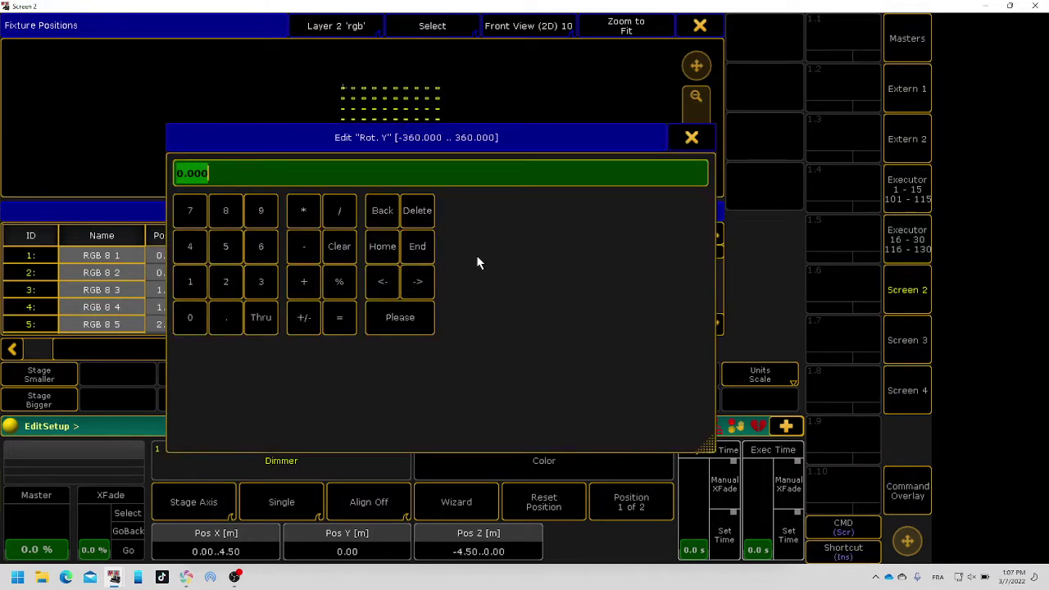
click(694, 140)
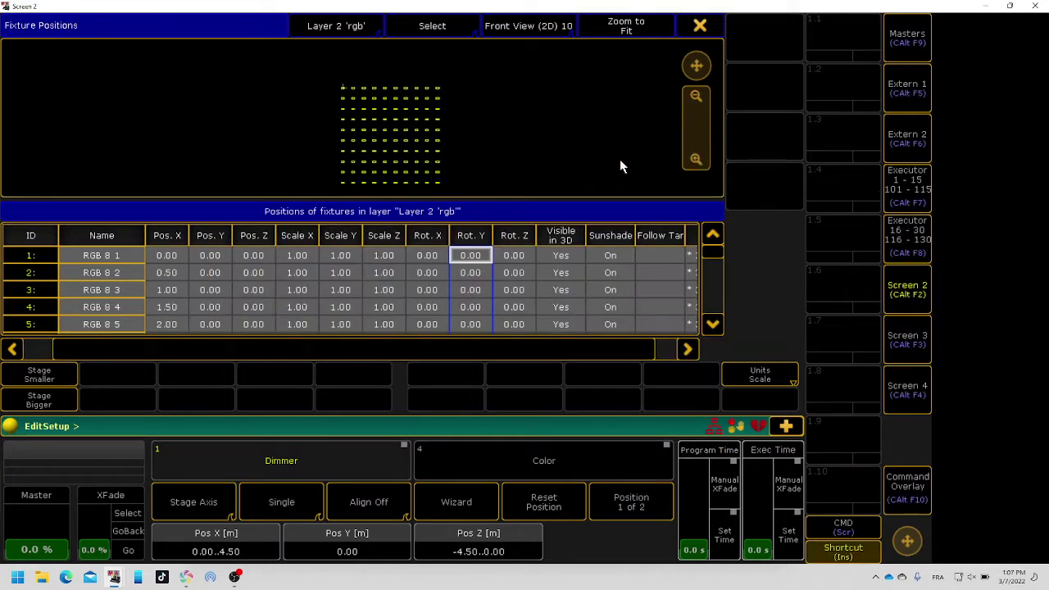
Set Rot. X of all 100 fixtures in the rgb layer to 90.
click(429, 242)
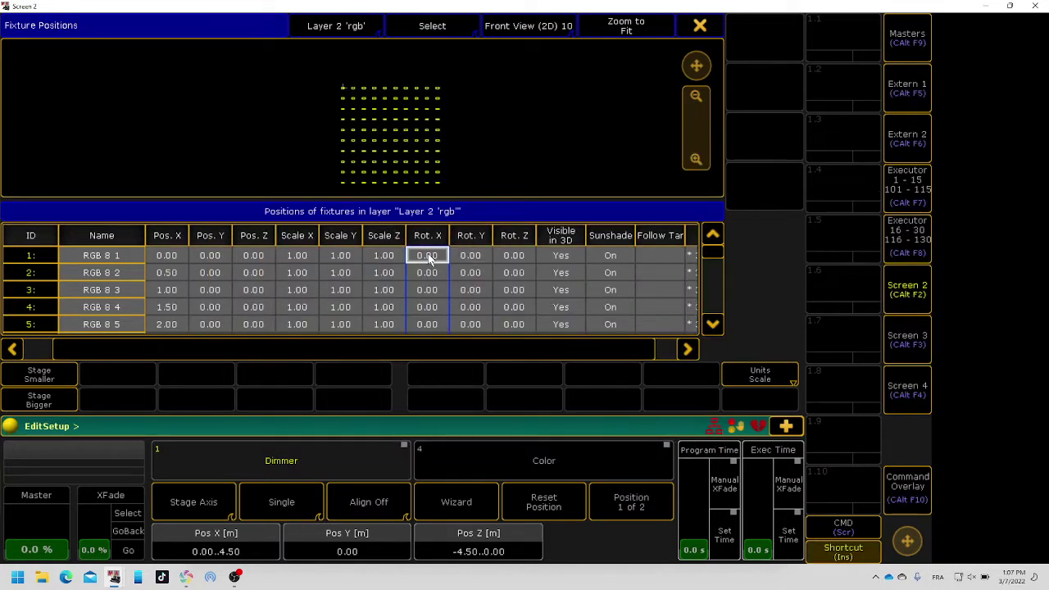
click(428, 256)
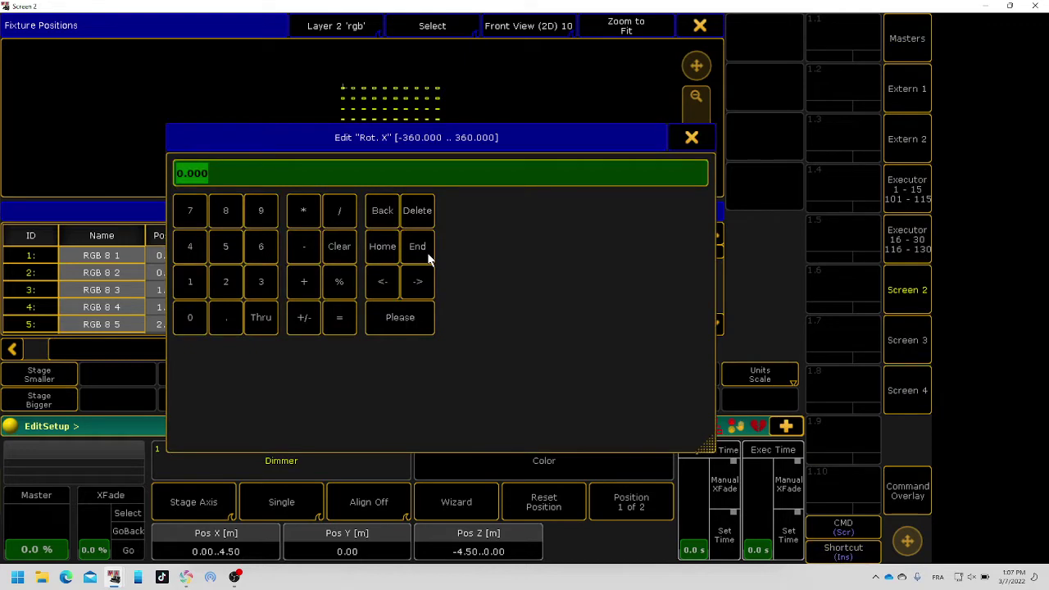
text(90)
key(Return)
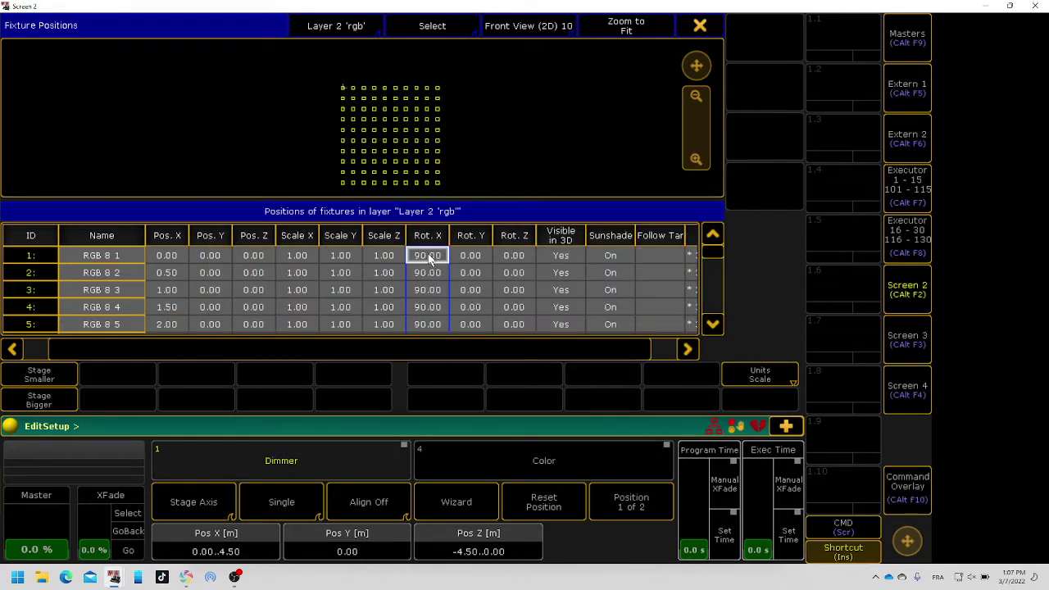
Leave the fixture positions, the patch and the setup windows, and switch to Screen 2.
click(702, 29)
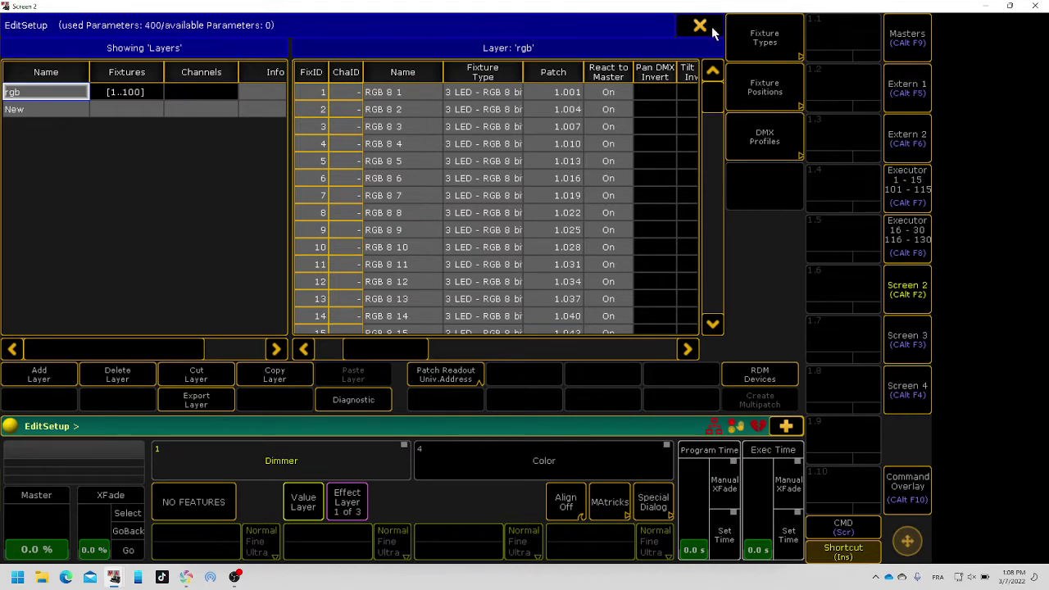
click(701, 27)
click(370, 324)
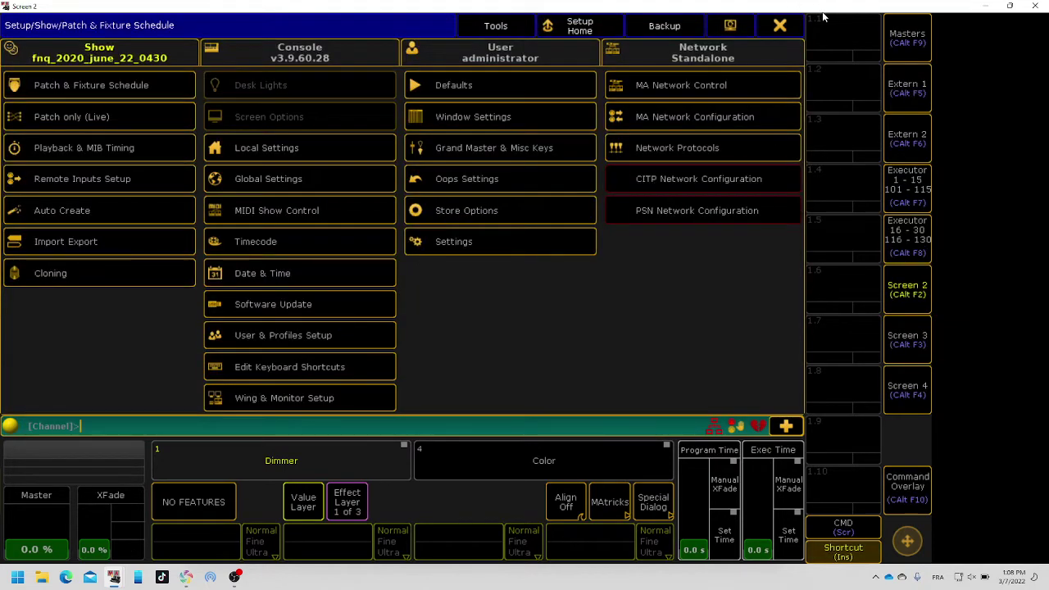
click(794, 27)
click(910, 289)
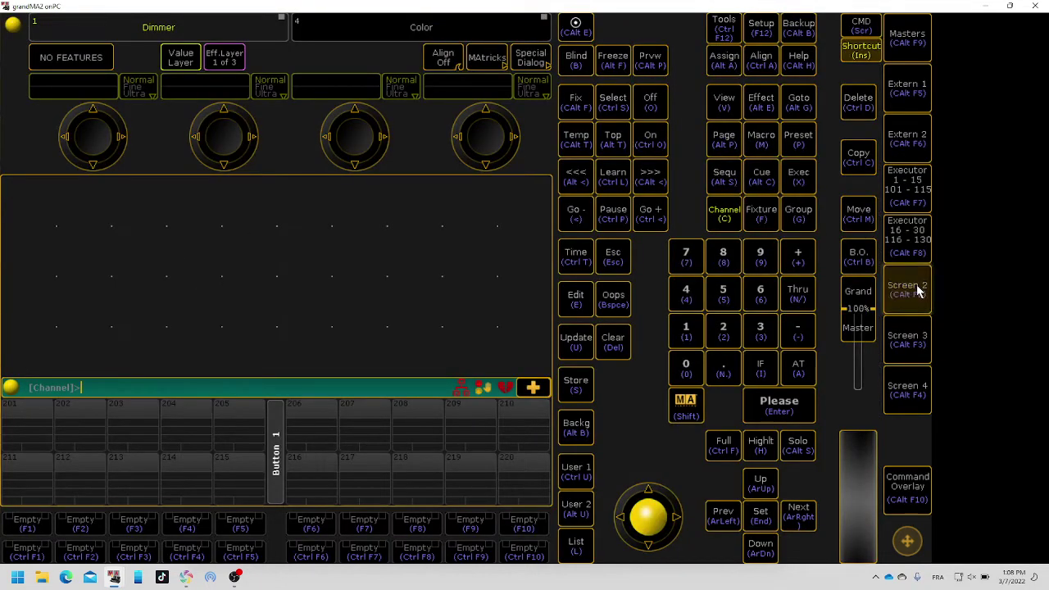
Create a Layout Pool window on the empty screen and narrow it to a single column.
click(3, 23)
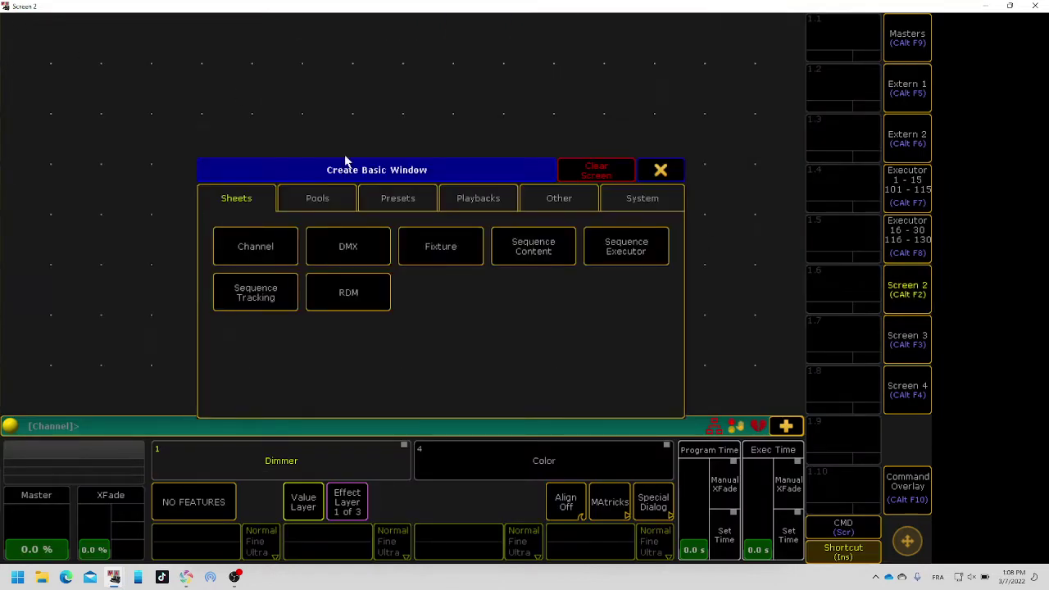
click(338, 202)
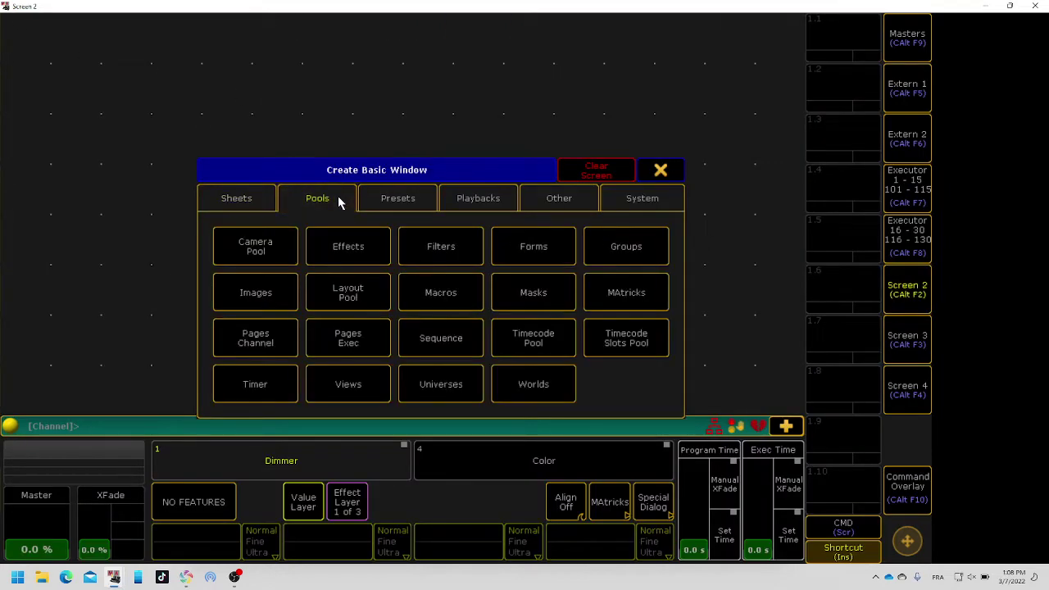
click(365, 293)
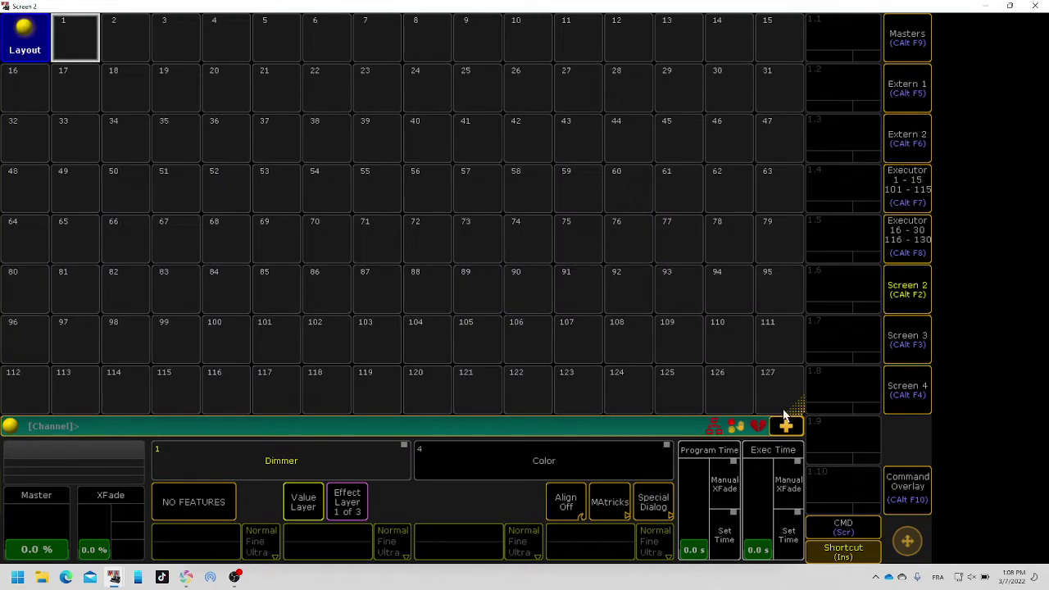
drag(785, 414, 45, 392)
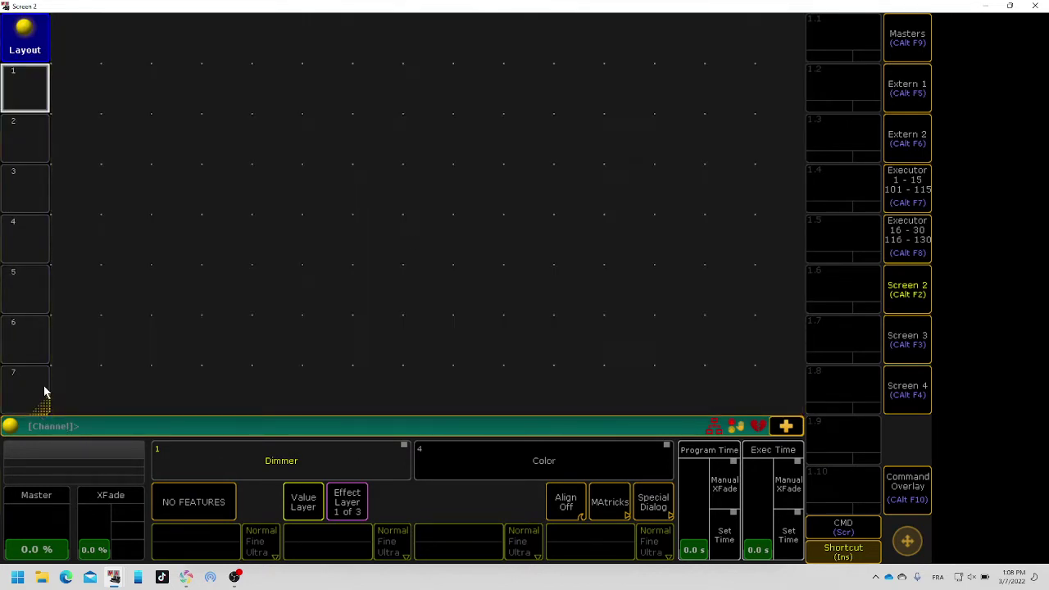
Store the fixtures into the first slot of the layout pool and select that layout.
click(26, 100)
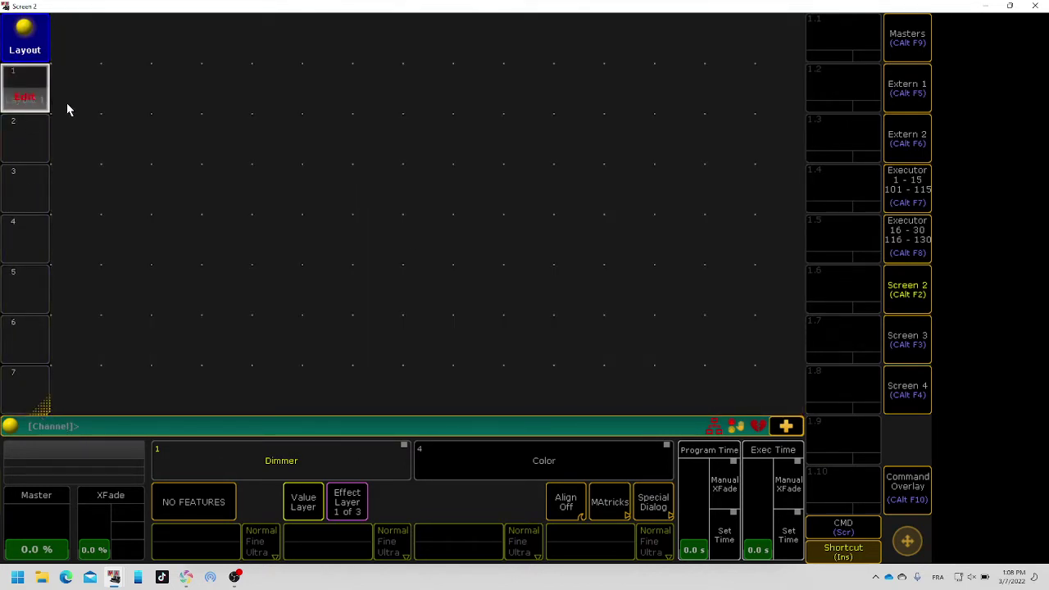
key(s)
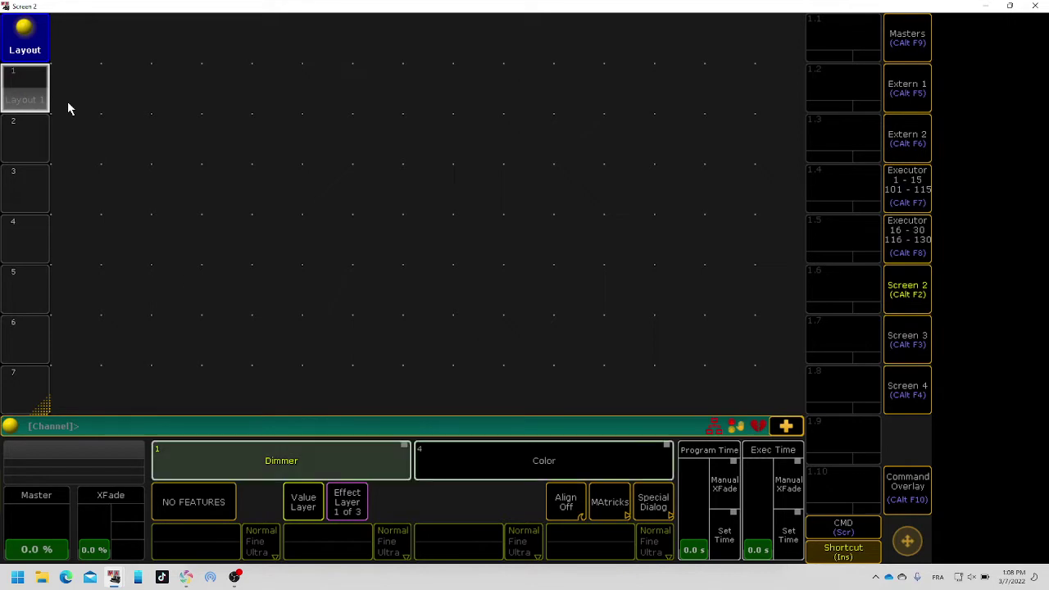
click(29, 84)
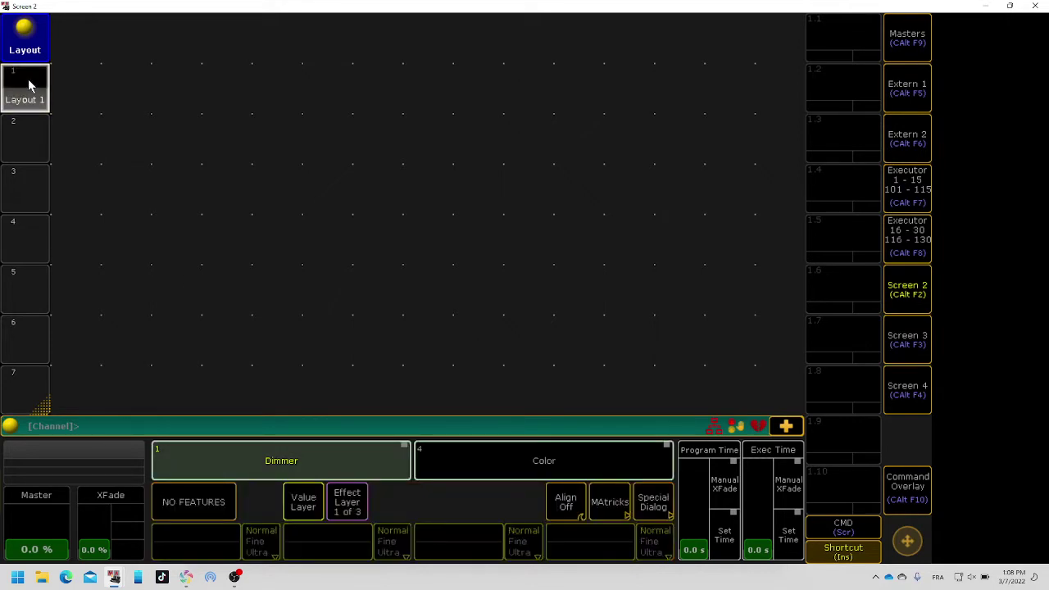
click(29, 85)
click(47, 27)
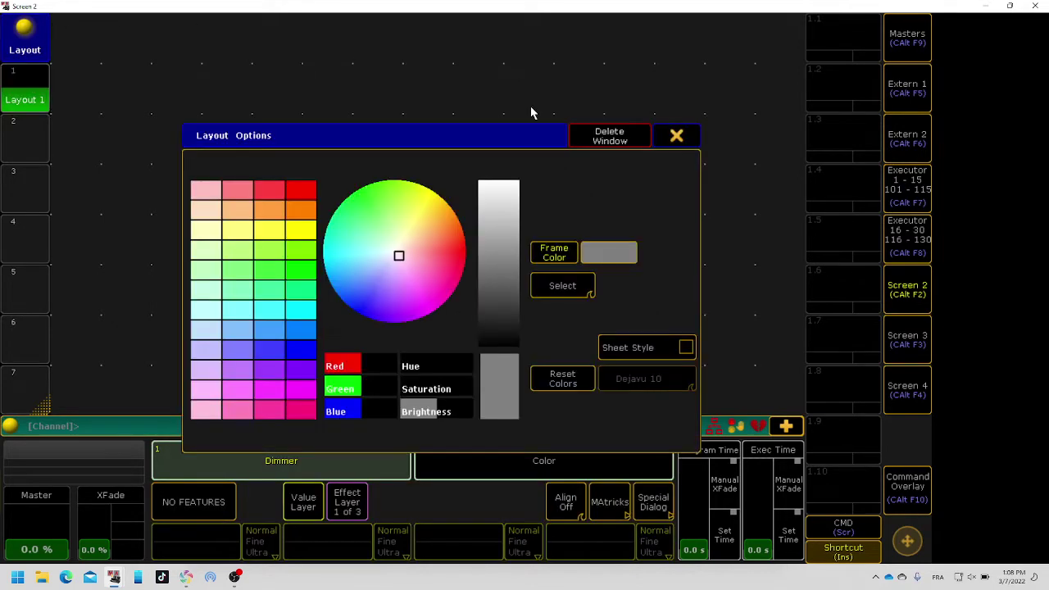
click(676, 135)
Create a Layout View window beside the layout pool and turn on its Setup mode.
click(68, 30)
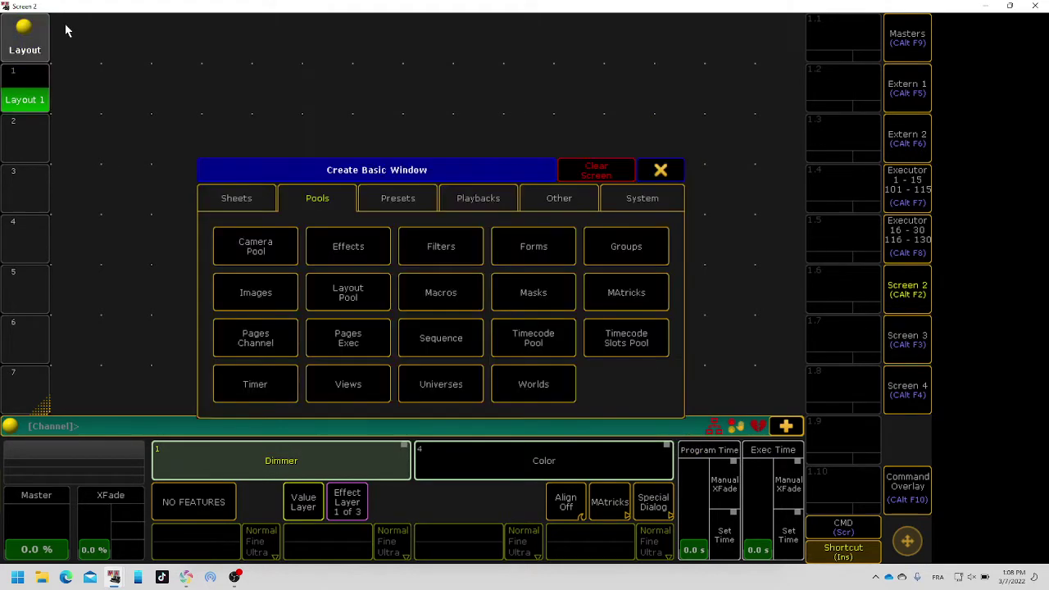
click(573, 200)
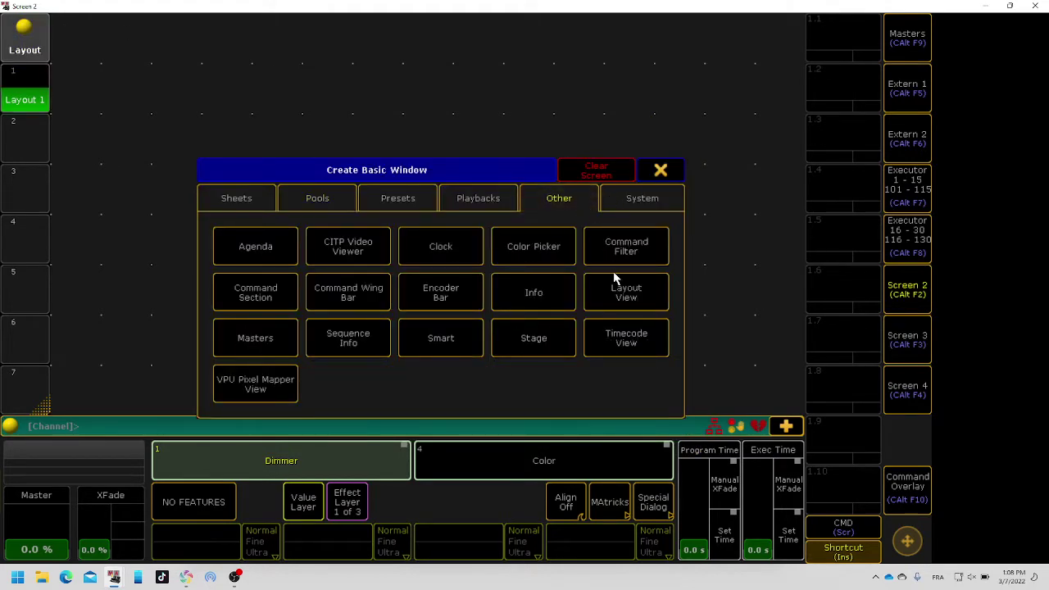
click(620, 290)
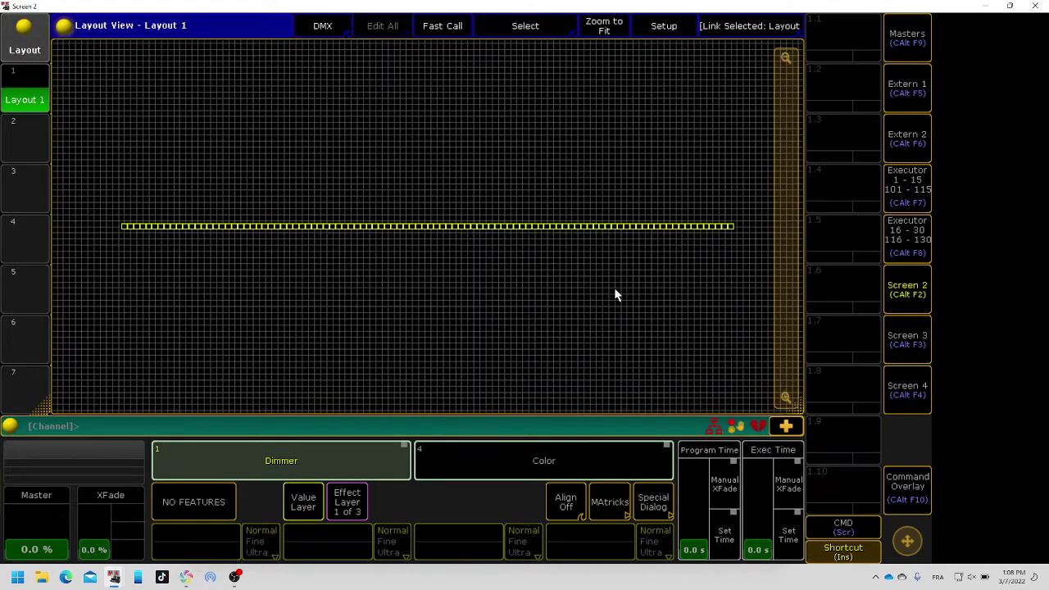
click(678, 36)
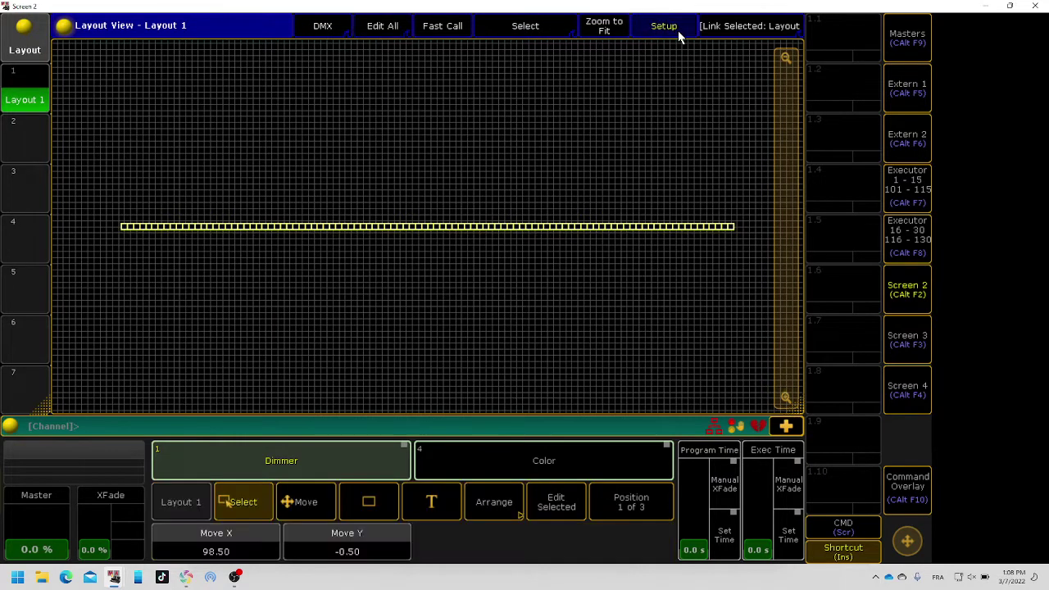
click(497, 503)
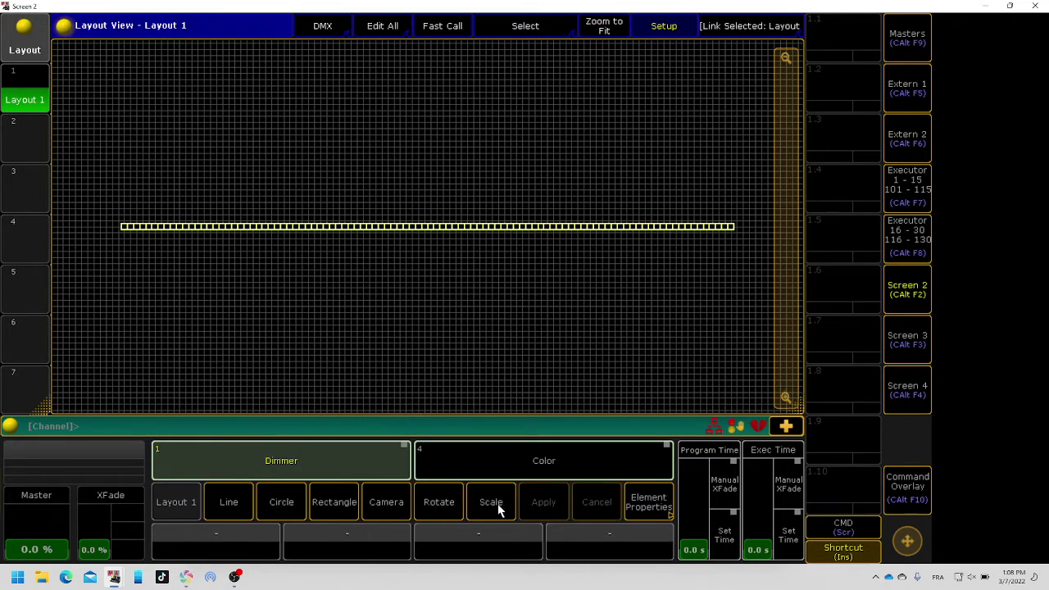
click(401, 501)
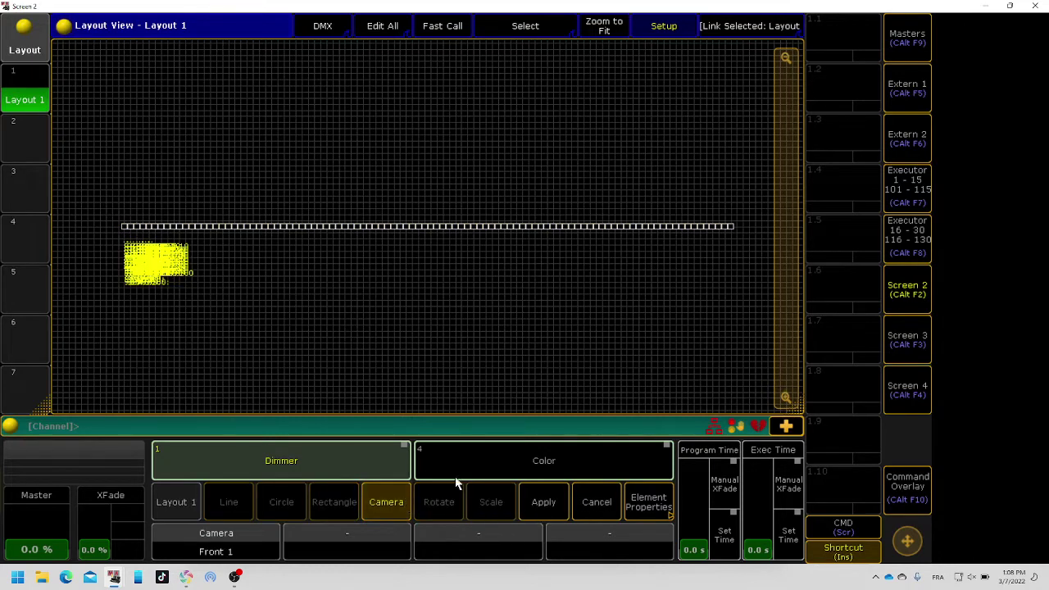
click(645, 499)
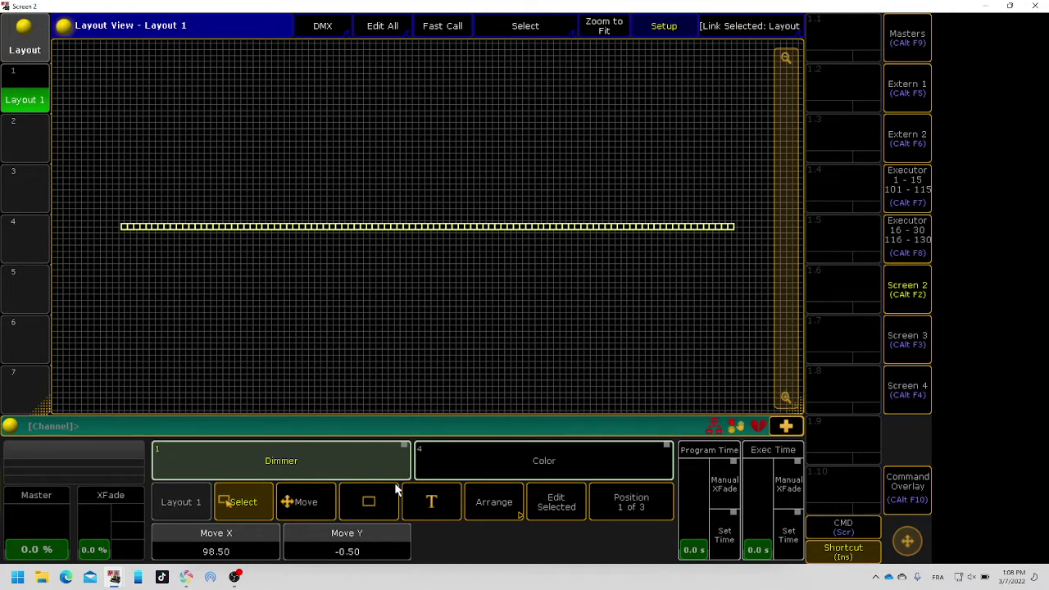
Arrange the layout's fixtures by Camera using Front View (2D) 10 and apply the arrangement.
click(502, 505)
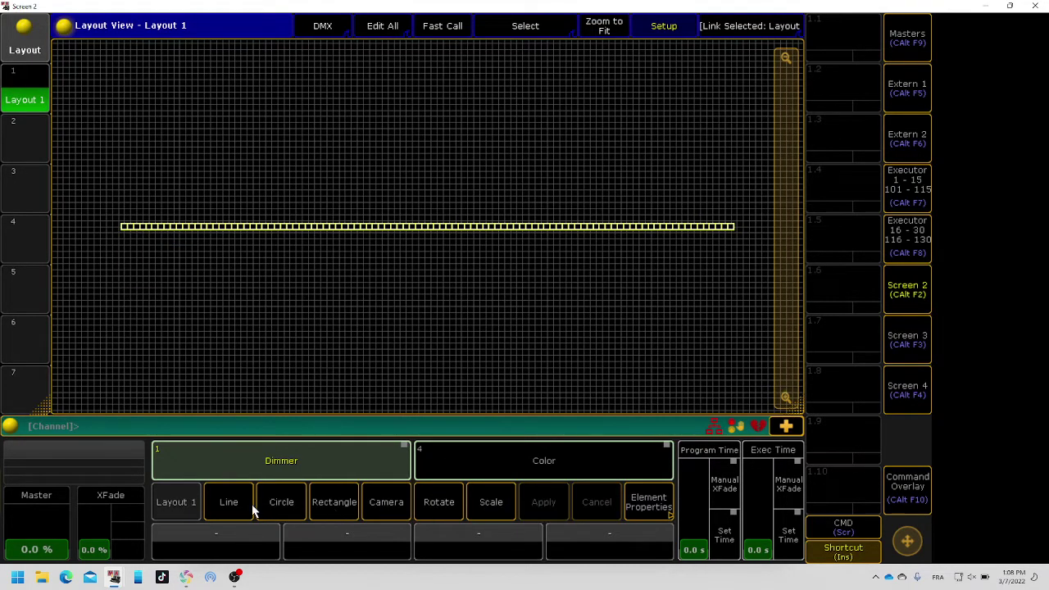
click(393, 498)
click(229, 553)
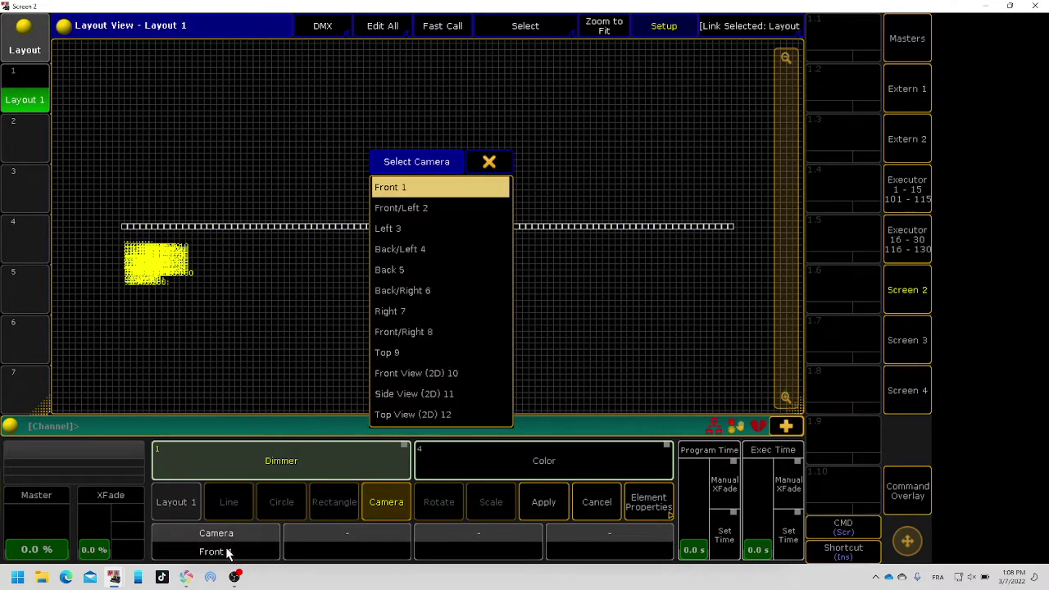
click(449, 375)
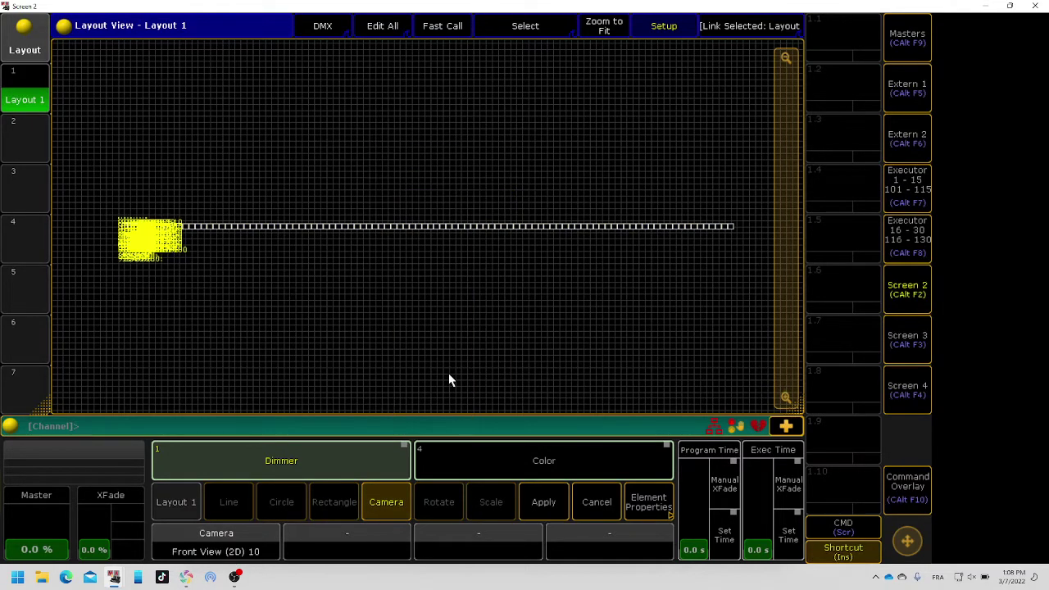
click(543, 501)
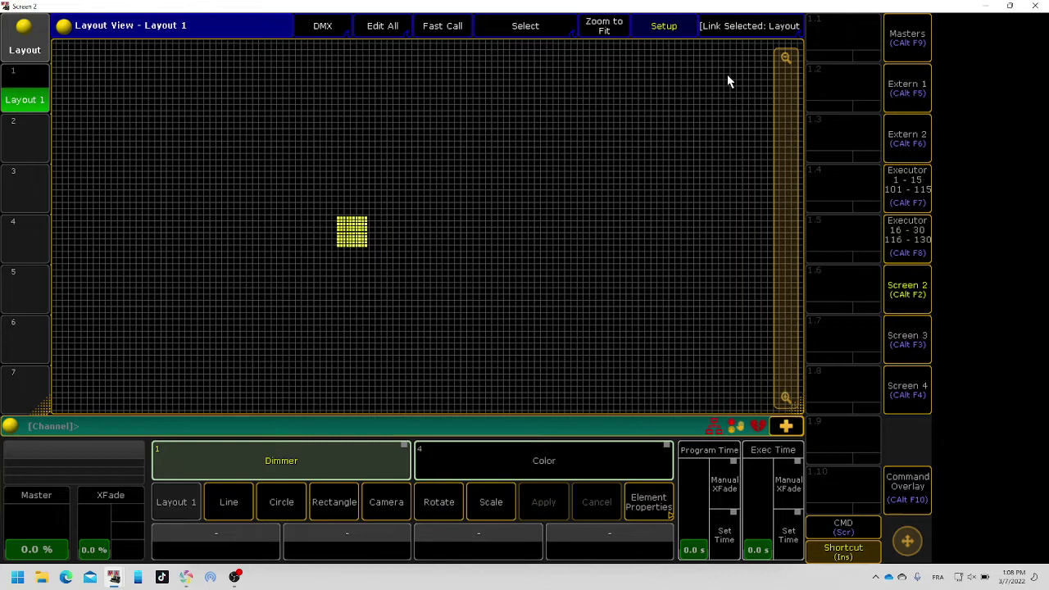
Fit the fixture matrix to the Layout View, deselect the fixtures and narrow the window to about half its width.
click(616, 30)
click(698, 156)
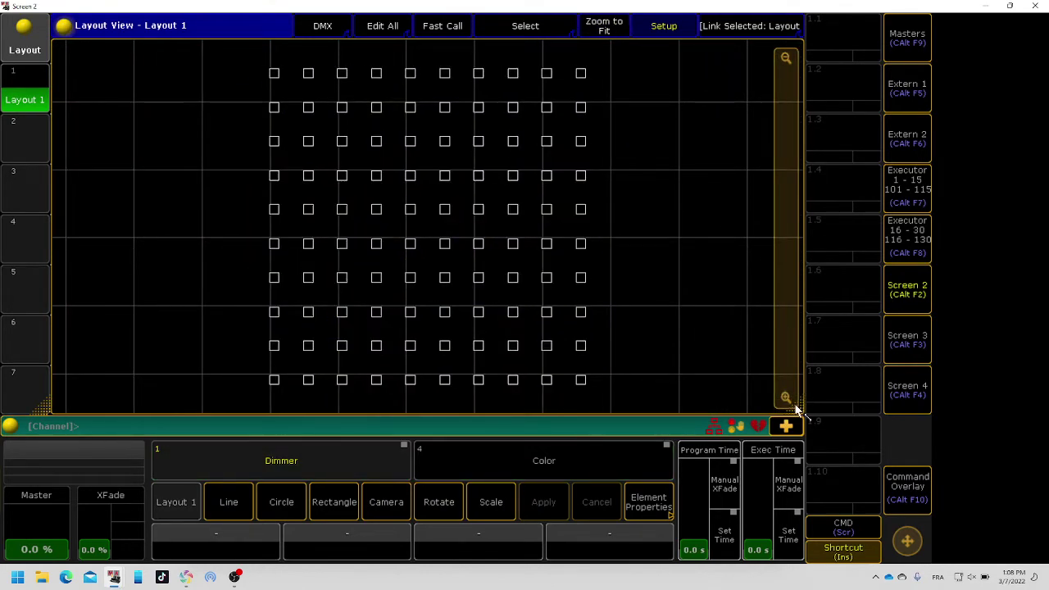
drag(464, 420, 464, 416)
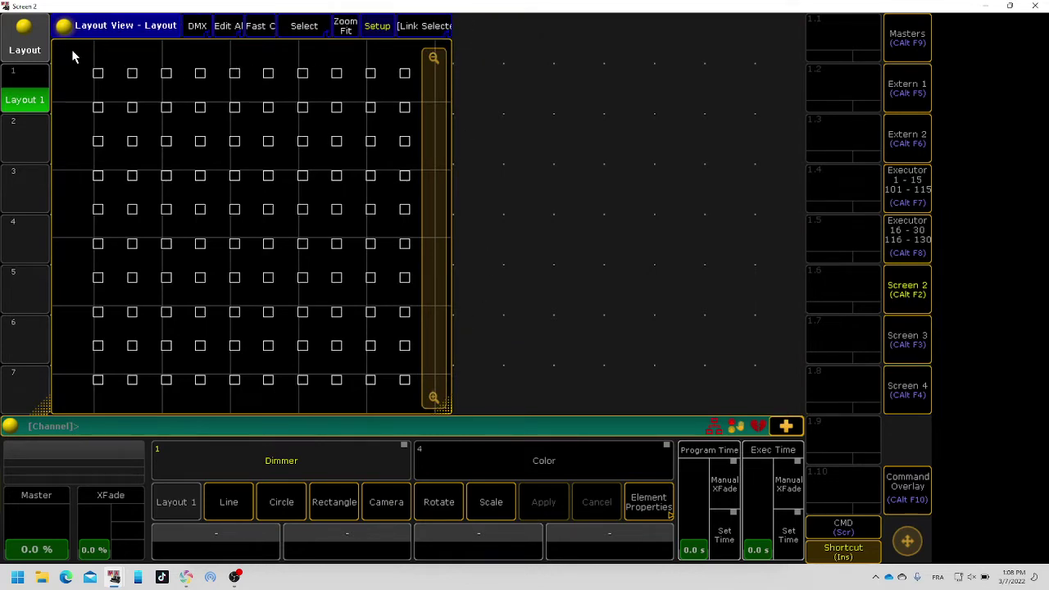
Select all fixtures of the 10 by 10 matrix in the Layout View.
drag(72, 56, 429, 400)
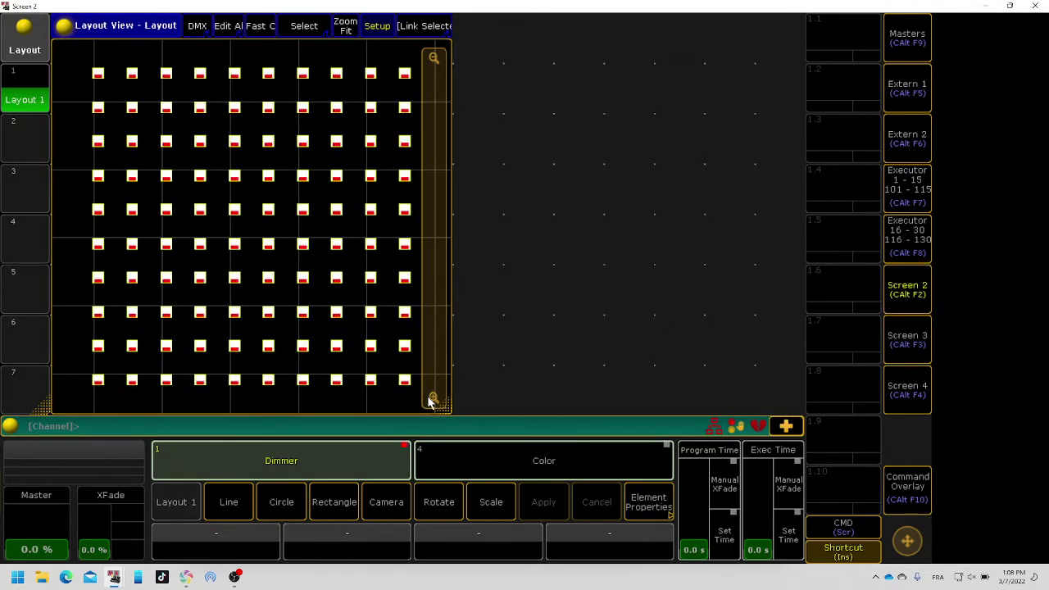
click(61, 27)
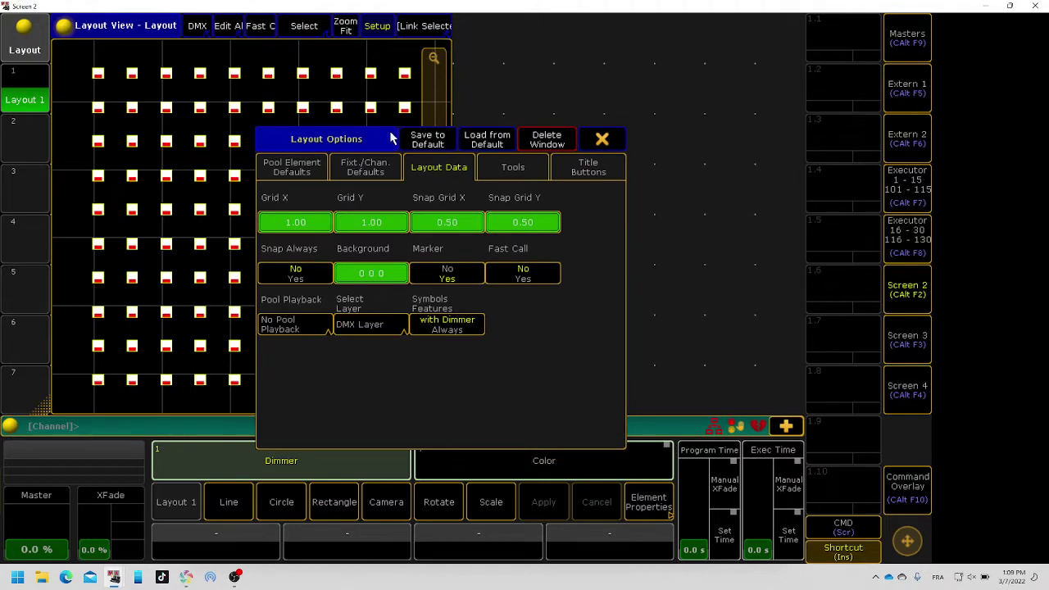
drag(333, 142, 572, 85)
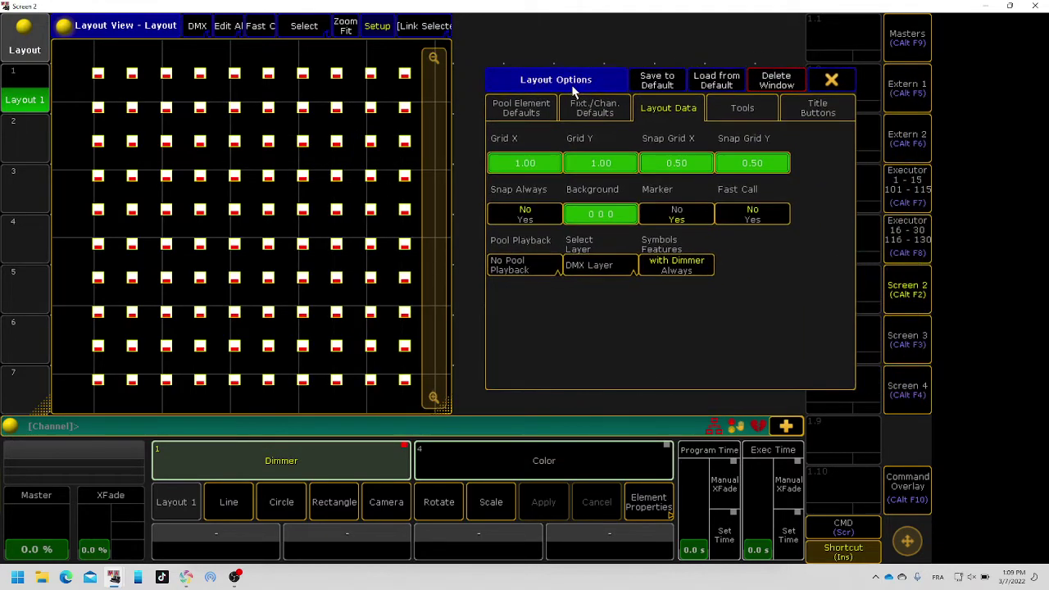
click(832, 81)
Edit the selected layout elements: turn off Show Dimmer Value and Show Dimmer Bar and set Image Size to Big.
click(666, 509)
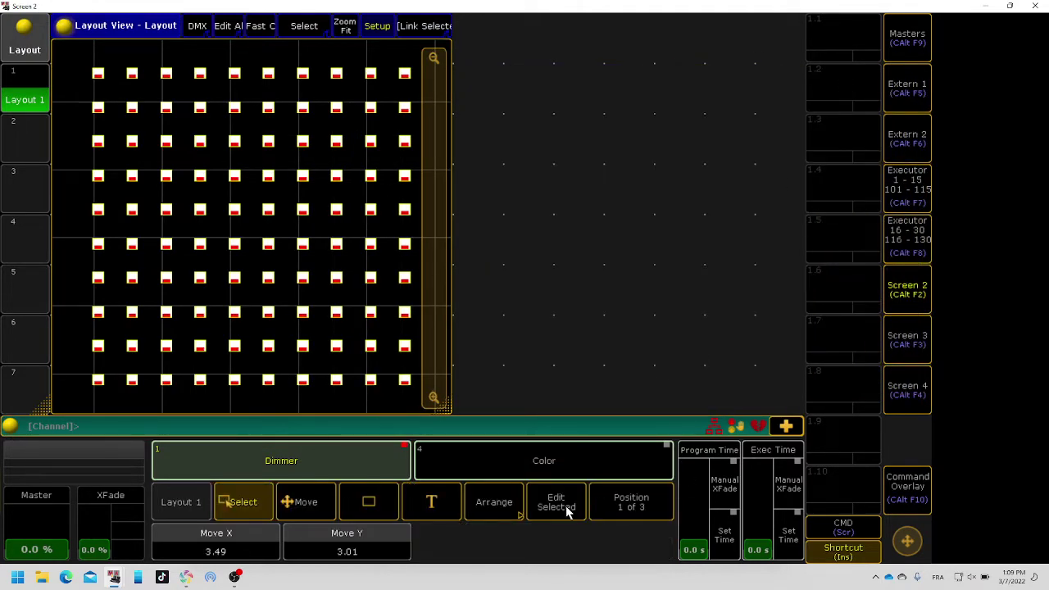
click(562, 506)
drag(459, 136, 615, 80)
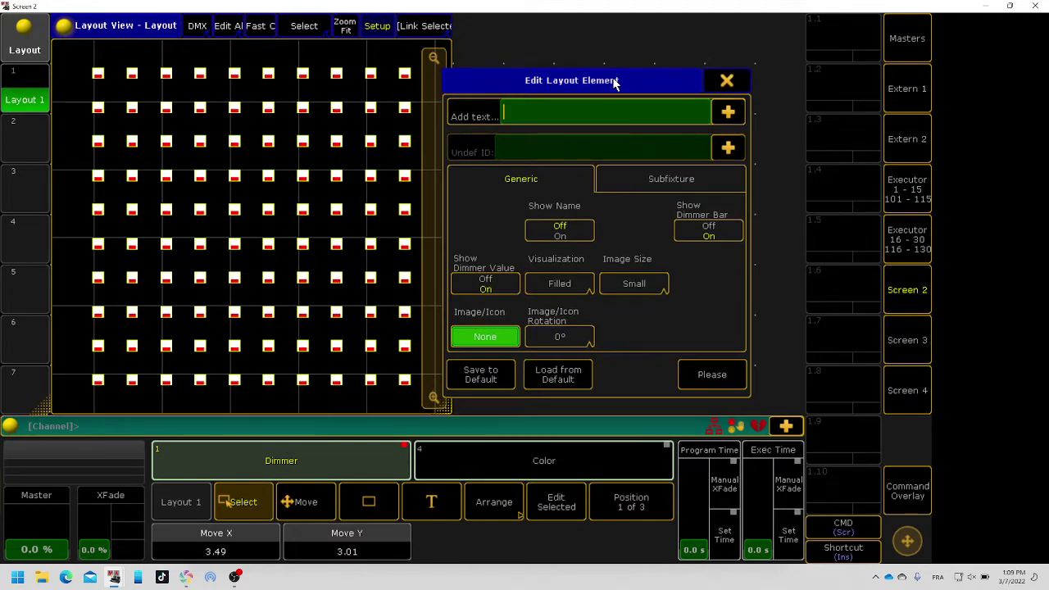
click(484, 284)
click(715, 233)
click(624, 283)
click(625, 337)
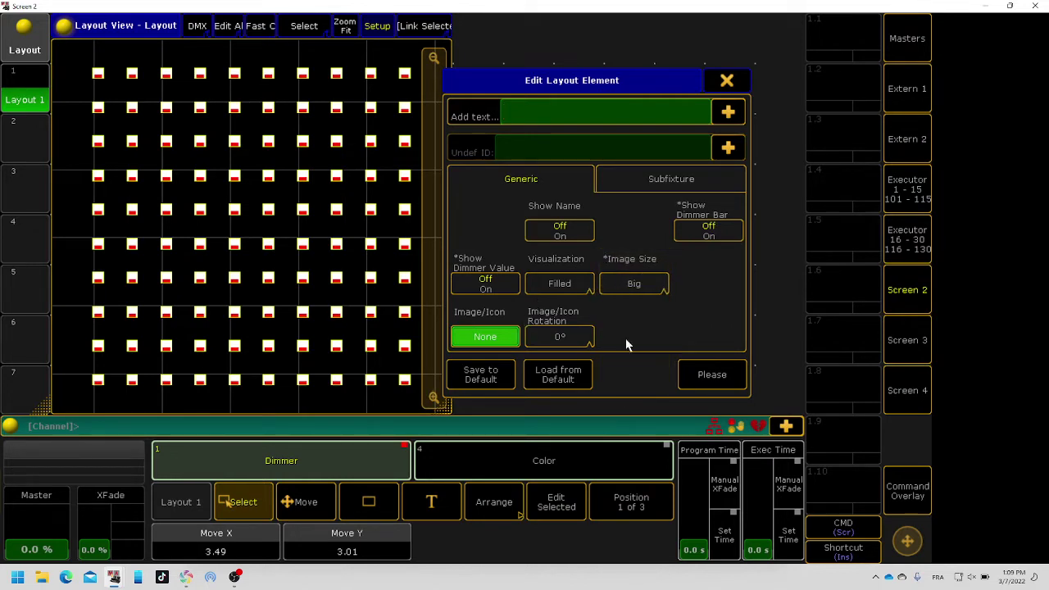
Turn off Show Fixture ID, Show Channel ID and Show RDM Notif. for the selected elements and confirm the element settings.
click(640, 188)
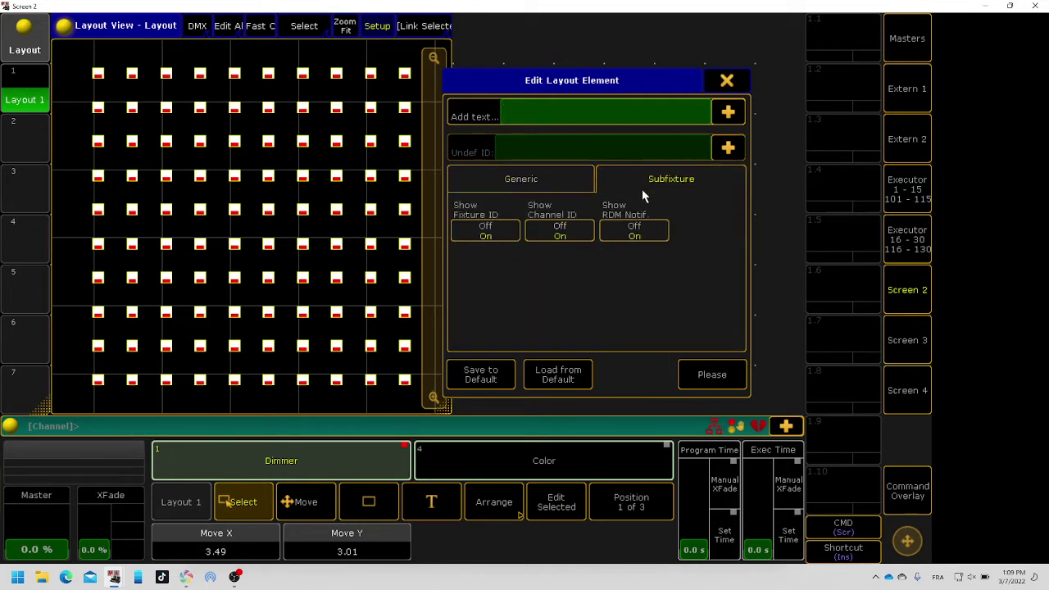
click(490, 232)
click(560, 232)
click(637, 233)
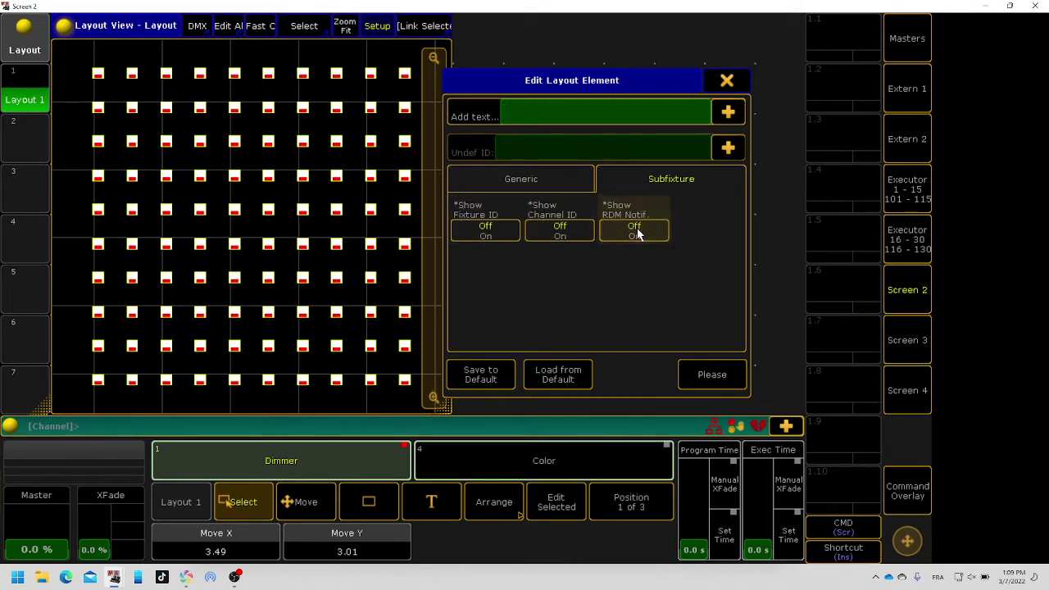
click(563, 176)
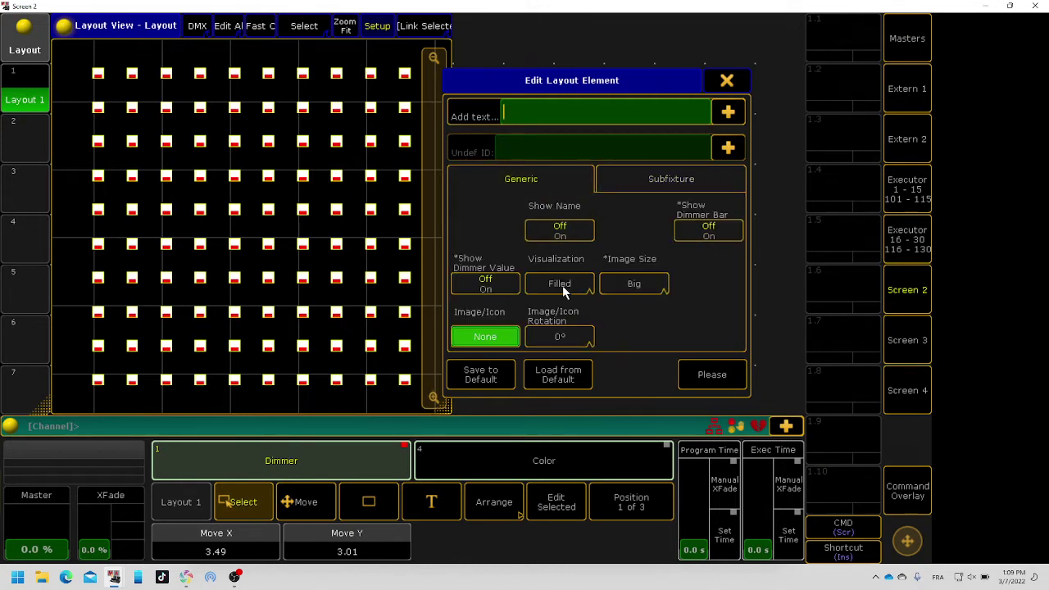
click(679, 387)
Set Marker to No in the layout's Layout Data options and deselect the fixtures.
click(65, 25)
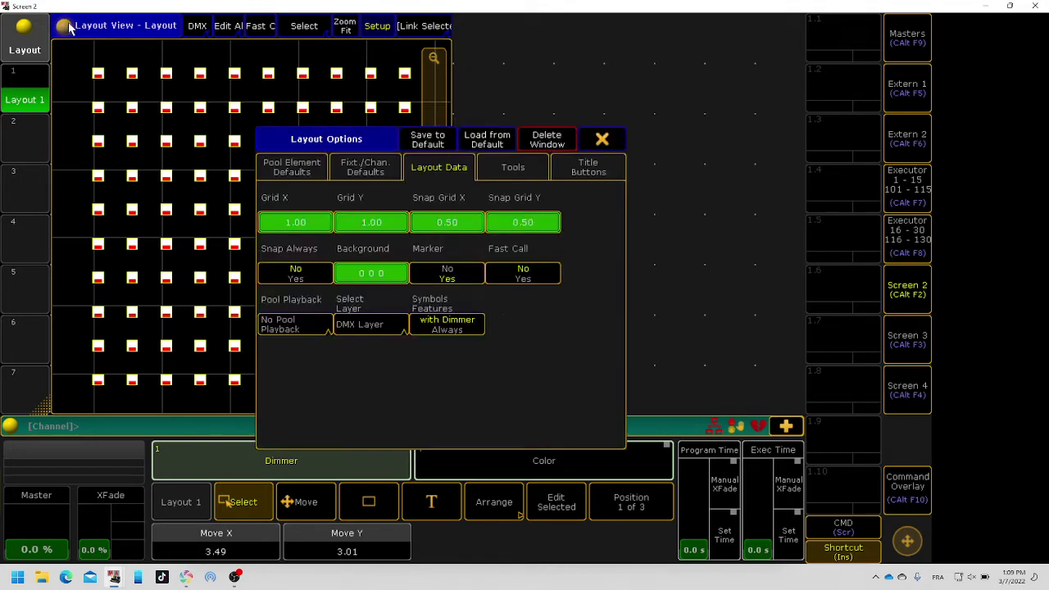
drag(369, 139, 569, 104)
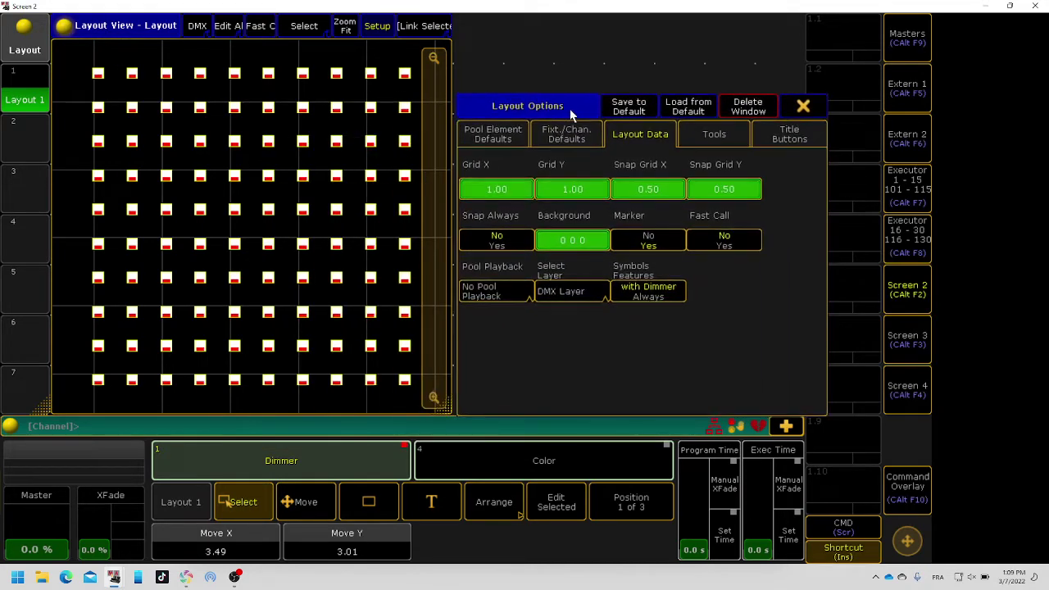
click(525, 123)
click(565, 133)
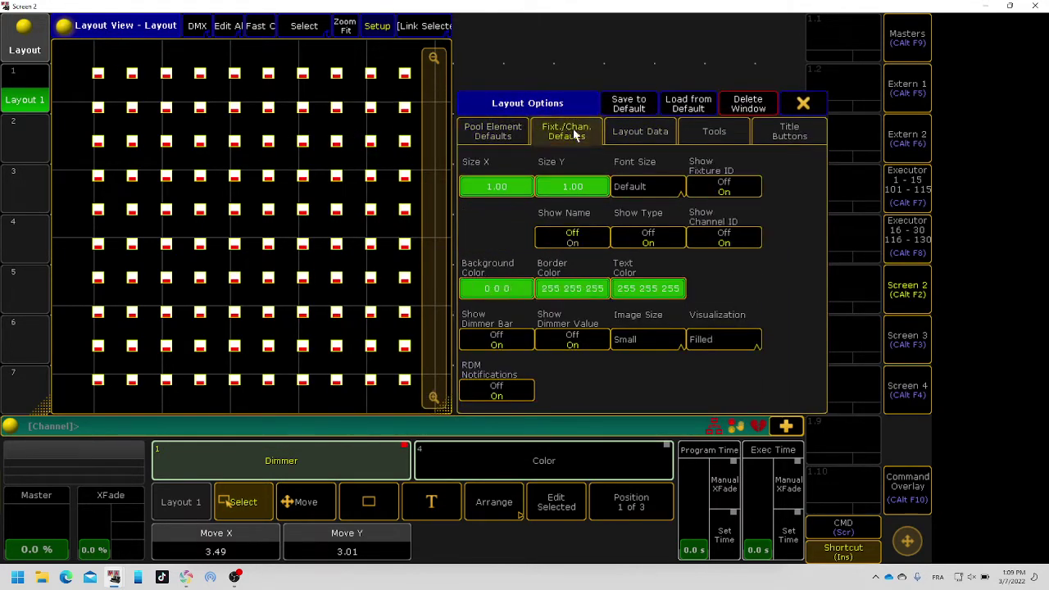
click(617, 131)
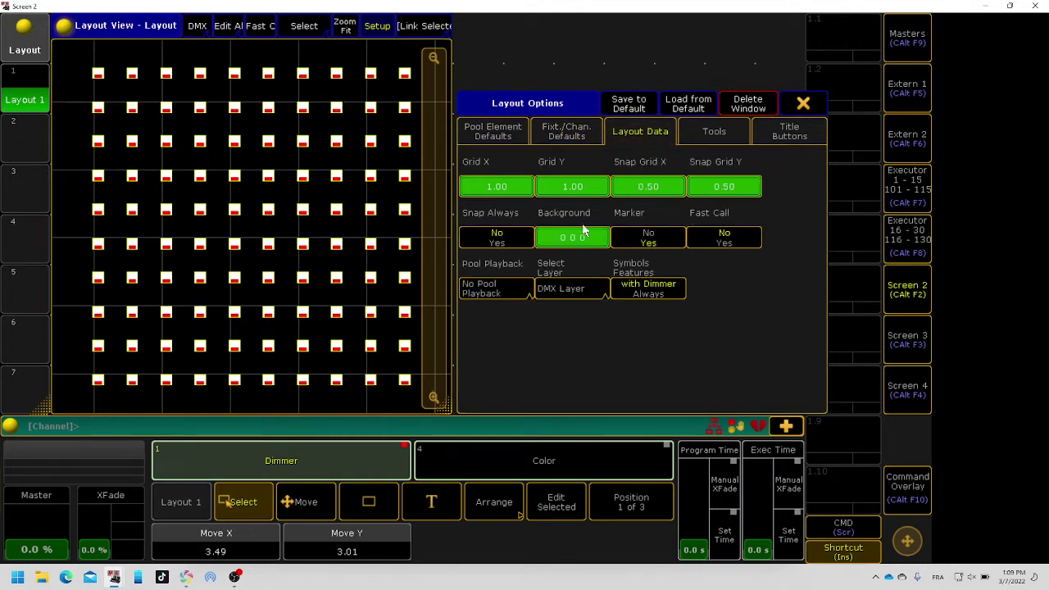
click(674, 239)
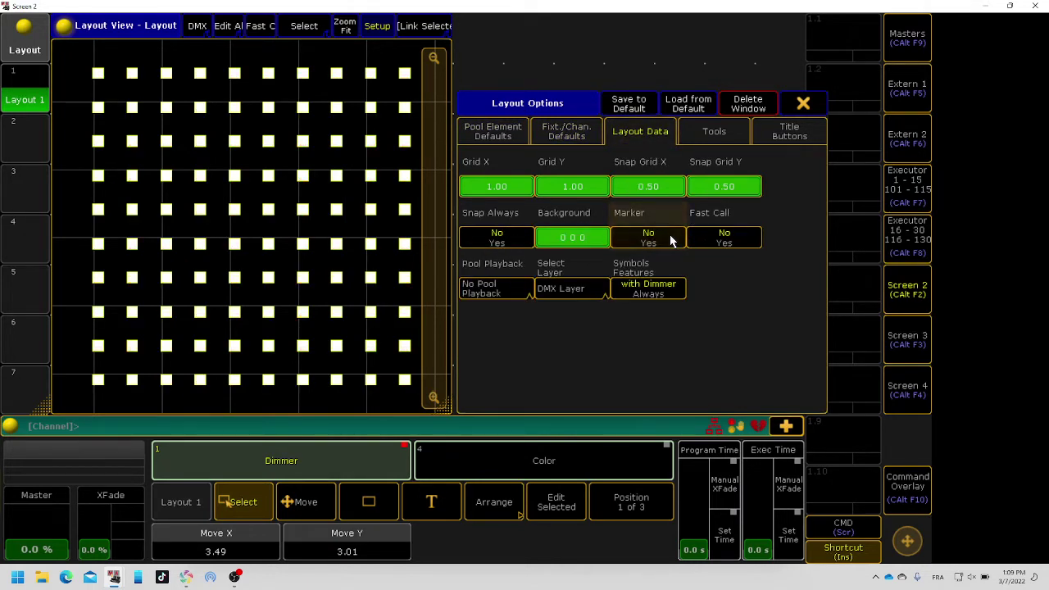
click(805, 103)
key(BackSpace)
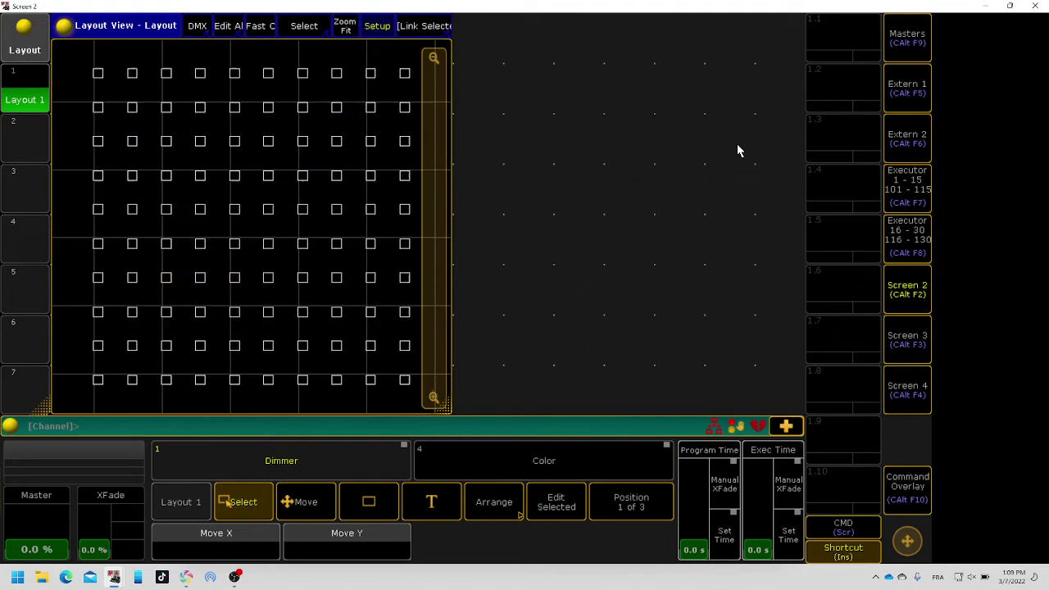
Select all fixtures in the layout and spread their blue color value across 0 thru 100.
drag(82, 64, 423, 398)
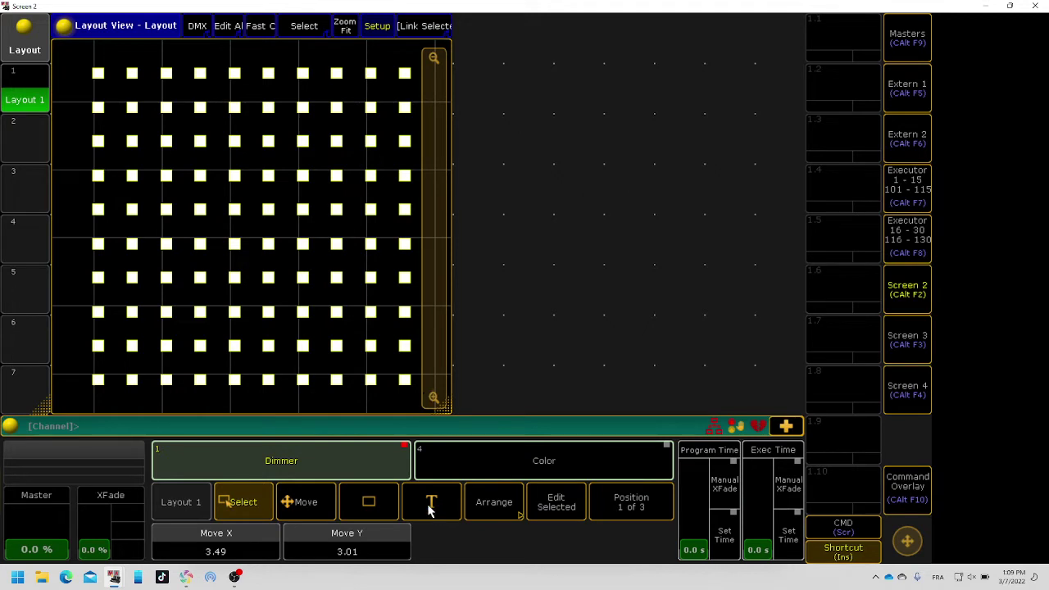
click(470, 461)
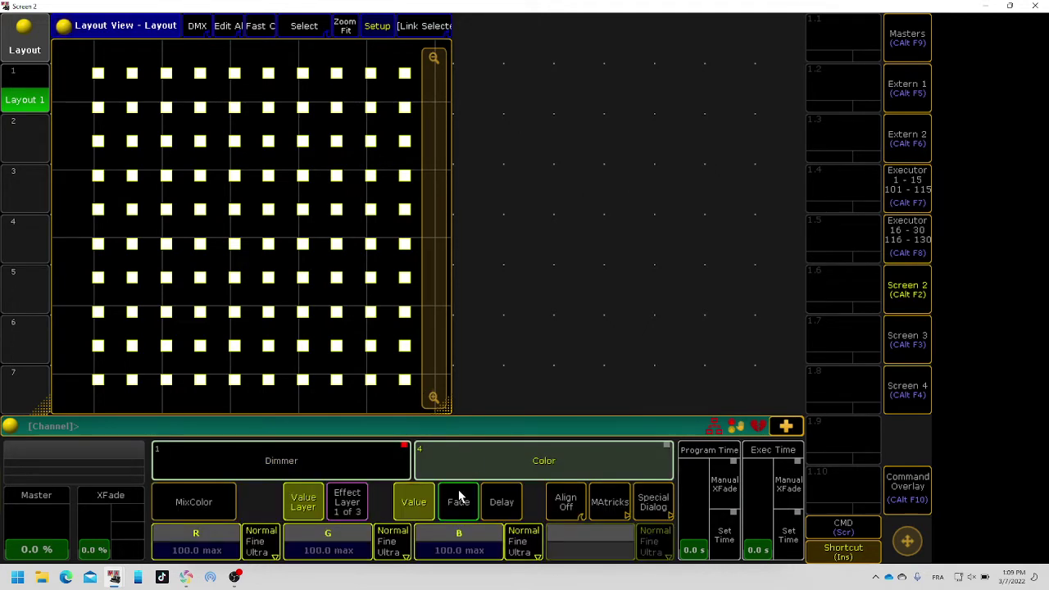
click(443, 556)
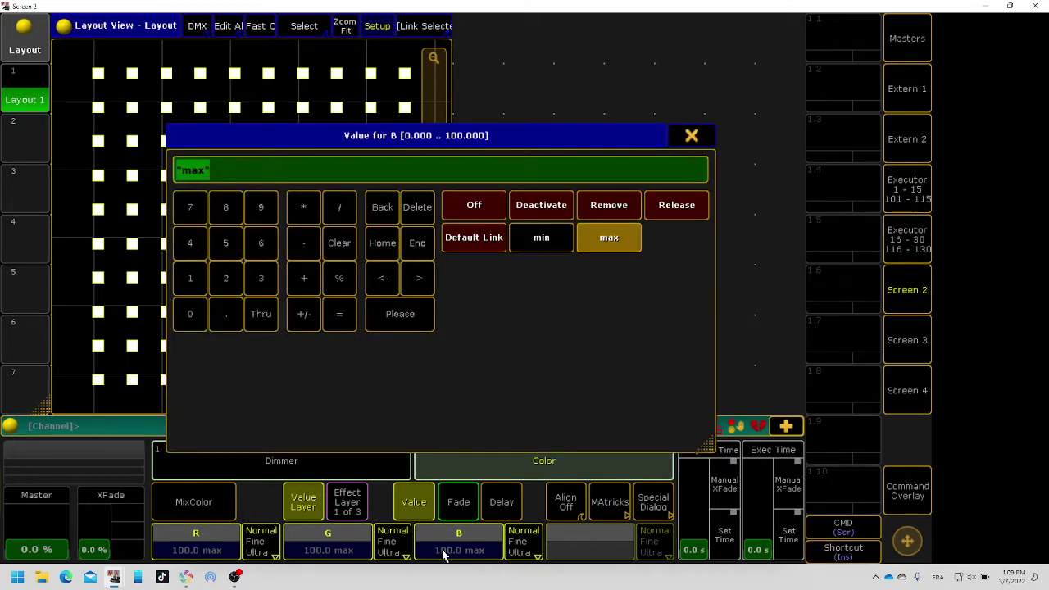
text(0 Thru 100)
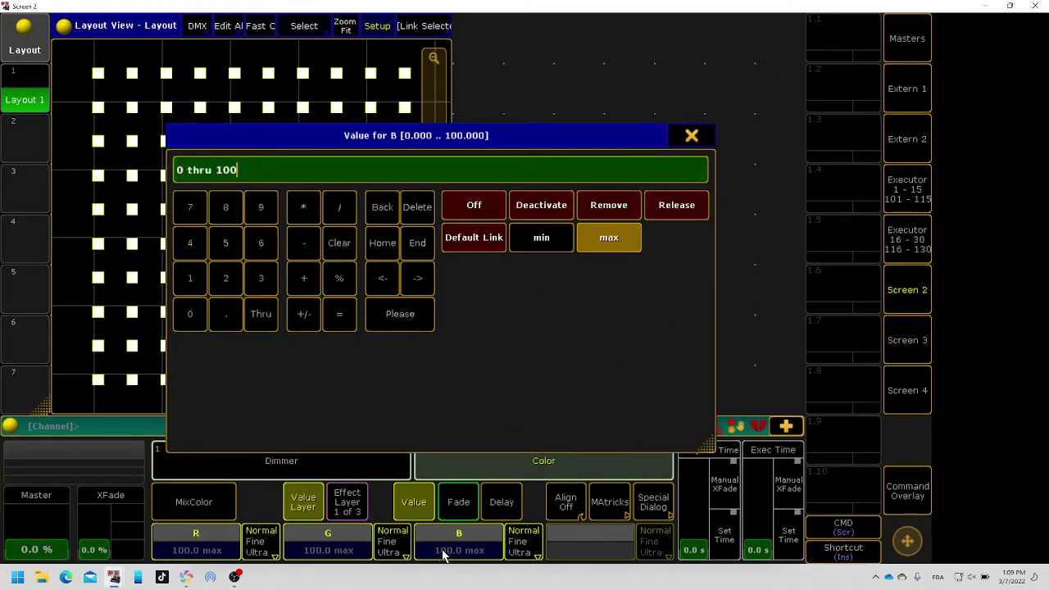
key(Return)
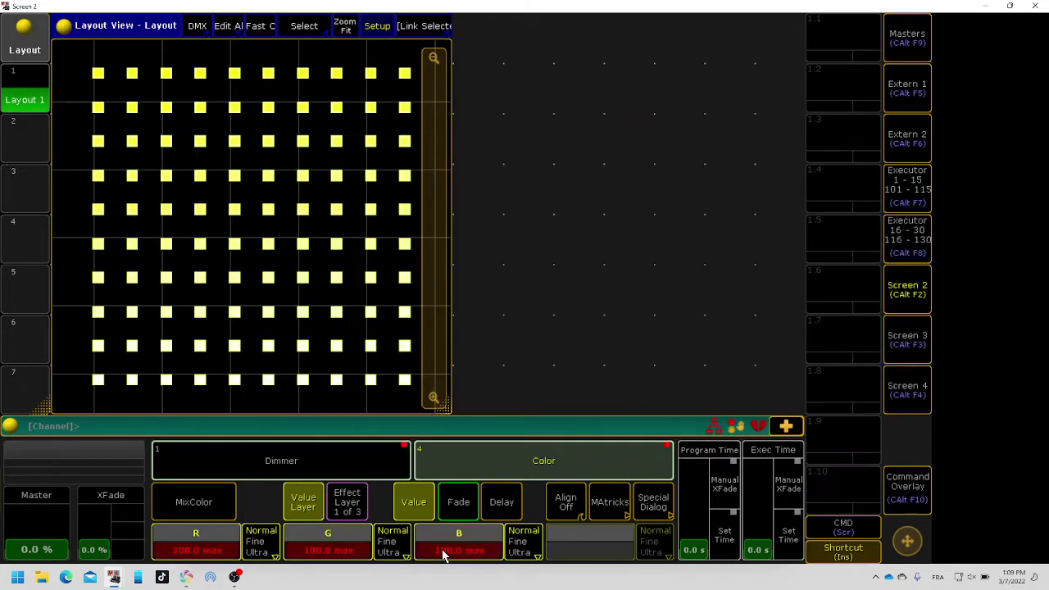
Set the fixtures' green color value to 0, then clear the selection and the programmed values.
click(351, 555)
text(0)
key(Return)
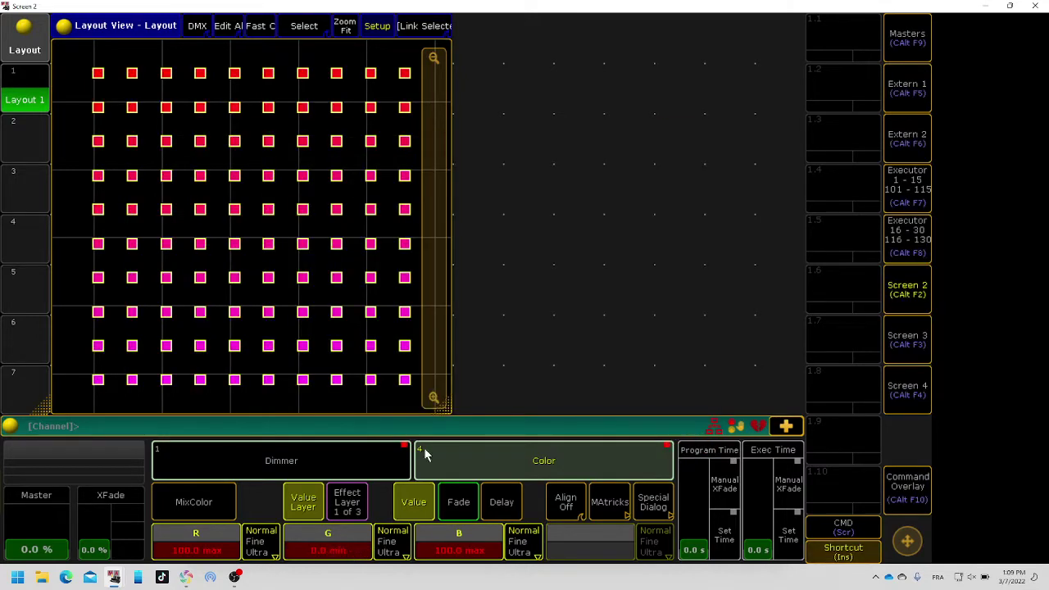
key(Escape)
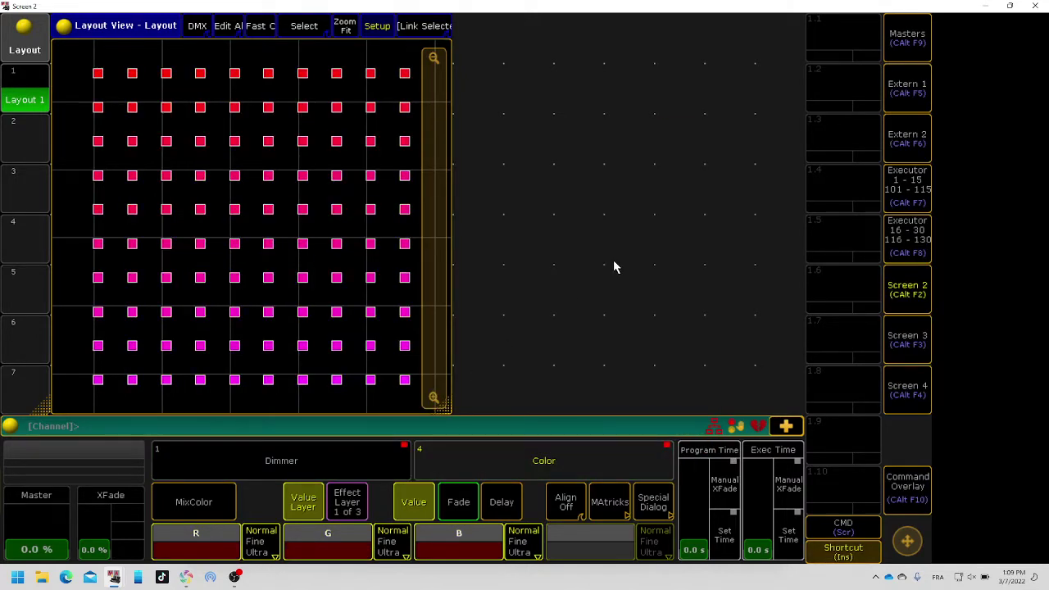
key(Escape)
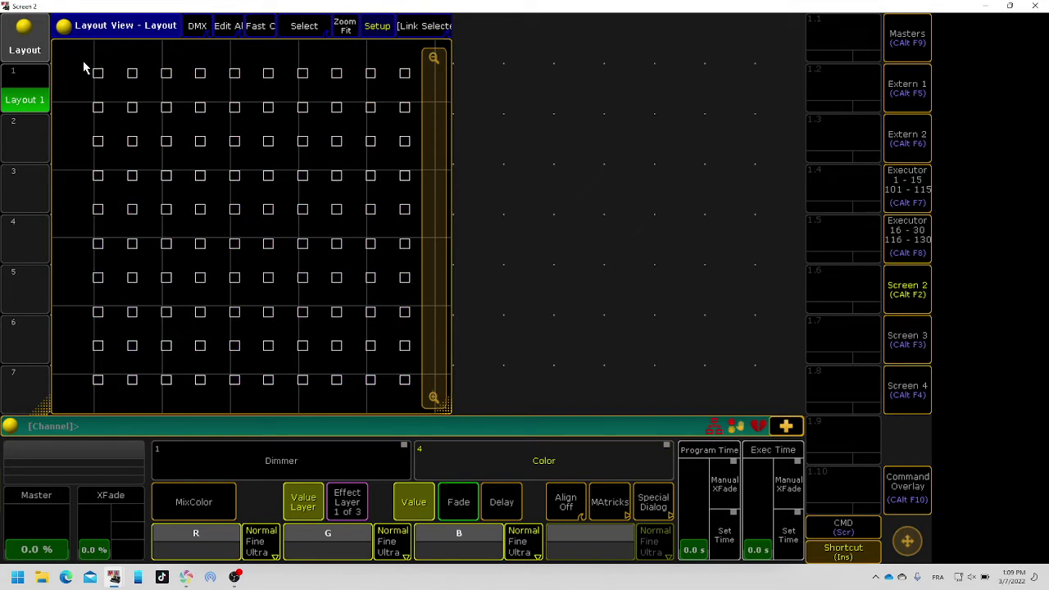
Select all fixtures in the layout and create an Effect pool window in the free space beside the Layout View.
drag(82, 66, 417, 395)
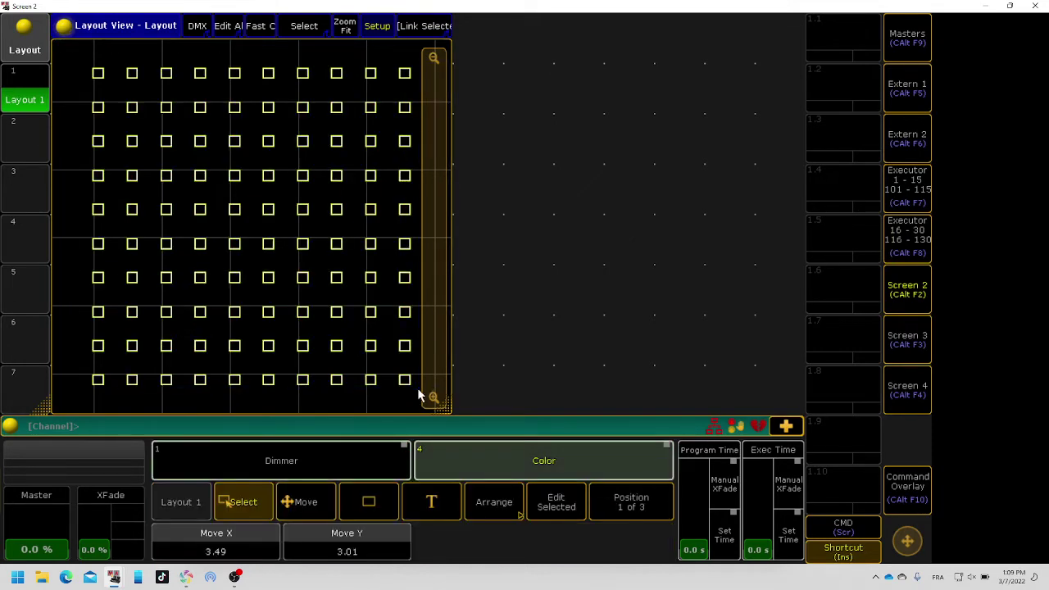
click(469, 35)
click(316, 196)
click(443, 254)
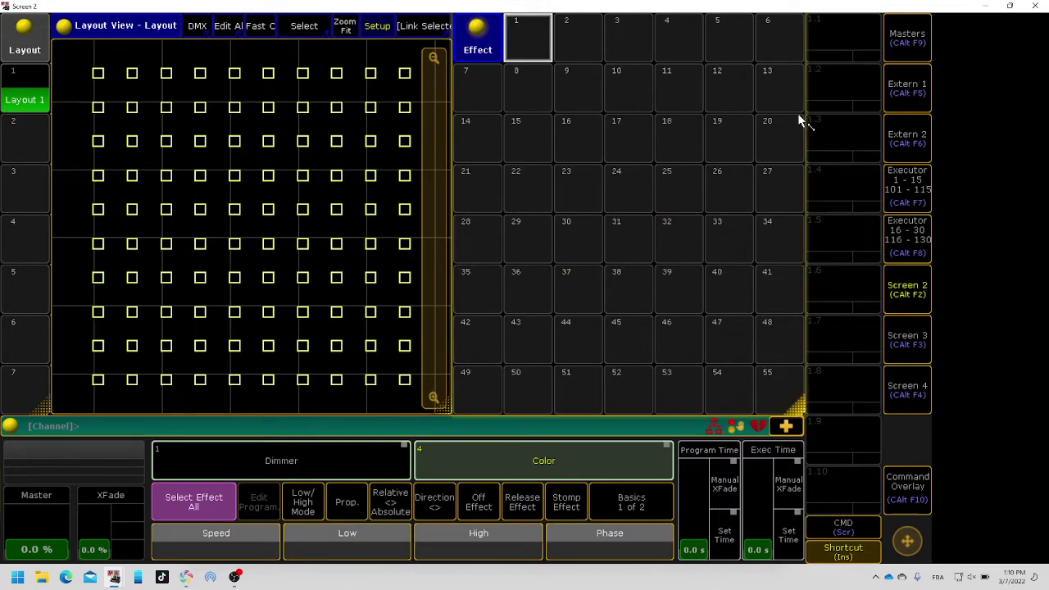
Open the first effect slot for editing and load the predefined Dimmer PWM effect for the selected fixtures.
click(531, 35)
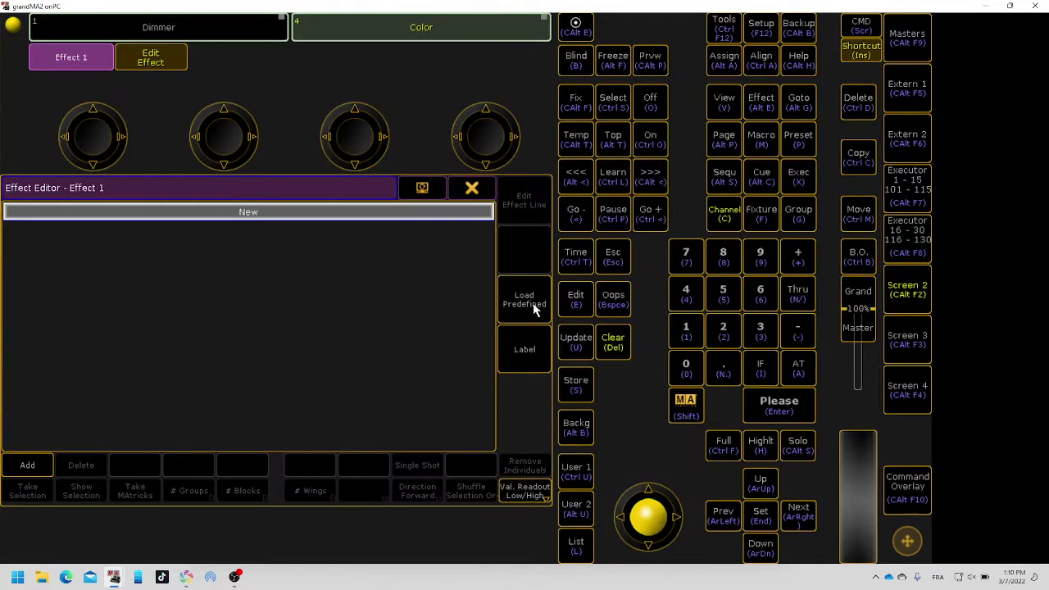
click(515, 285)
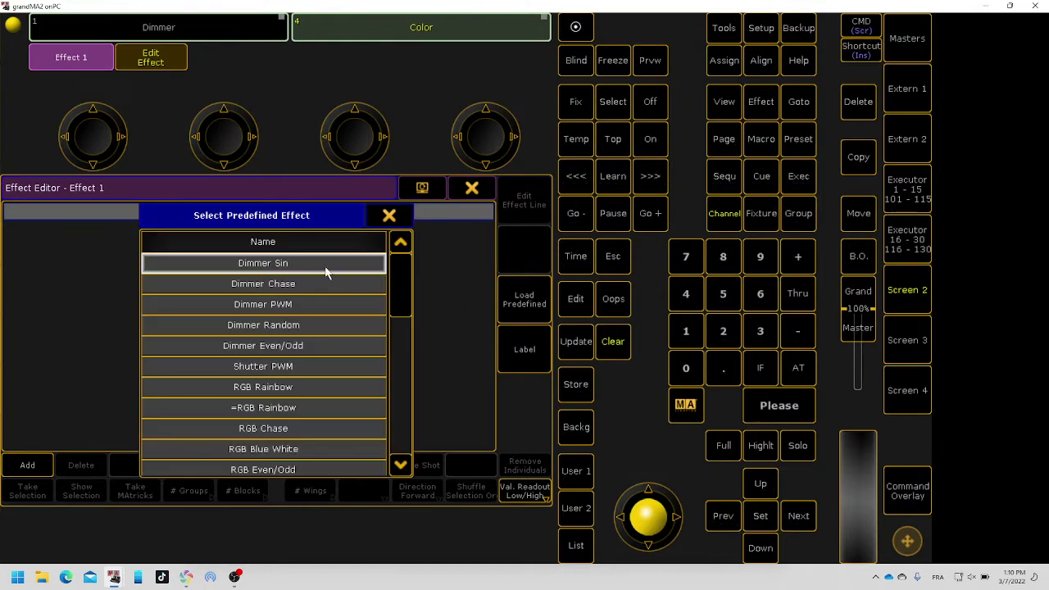
click(315, 307)
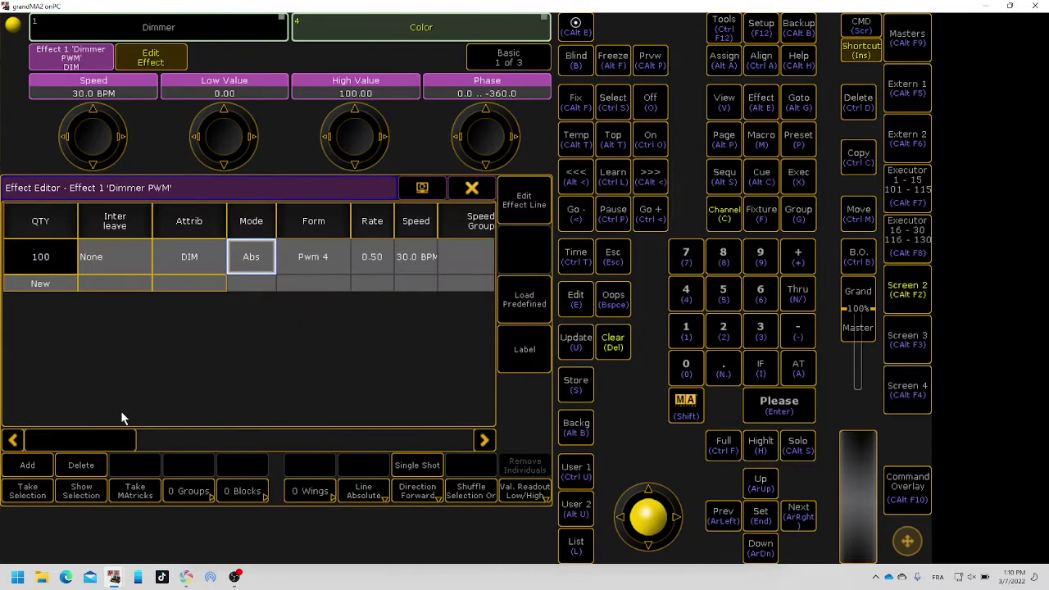
Set the Dimmer PWM effect line's Groups to 10 and close the Effect Editor.
drag(118, 442, 406, 375)
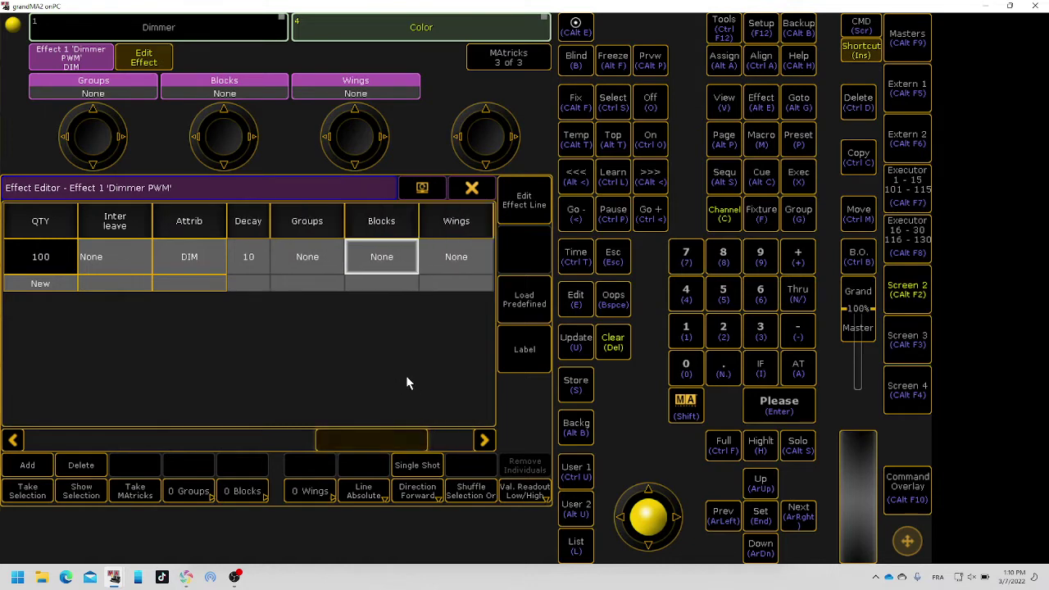
click(305, 262)
text(10)
key(Return)
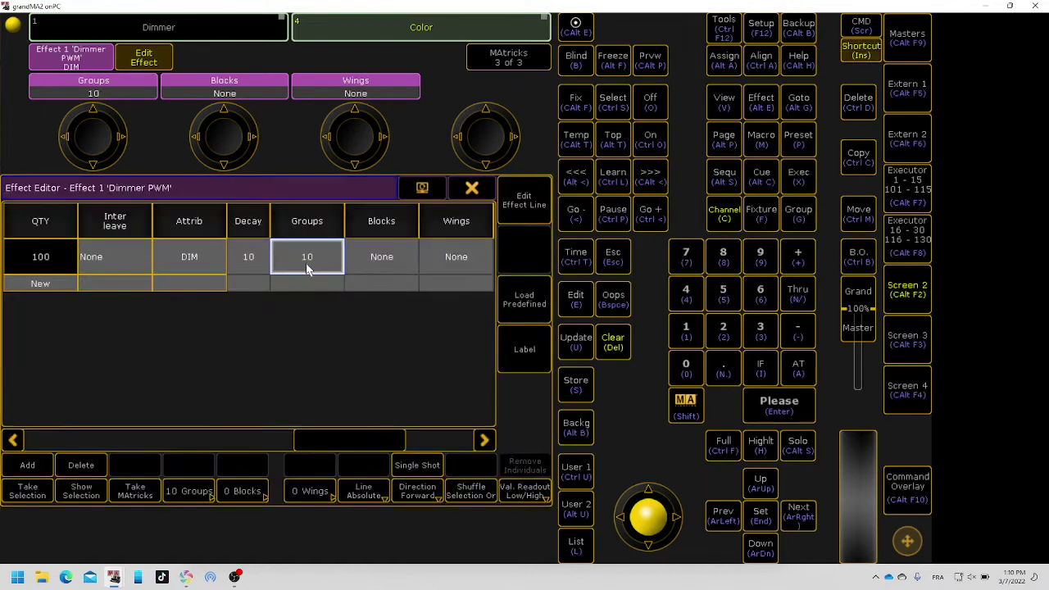
click(477, 187)
Run the Dimmer PWM effect on the matrix as a test and clear it.
click(531, 34)
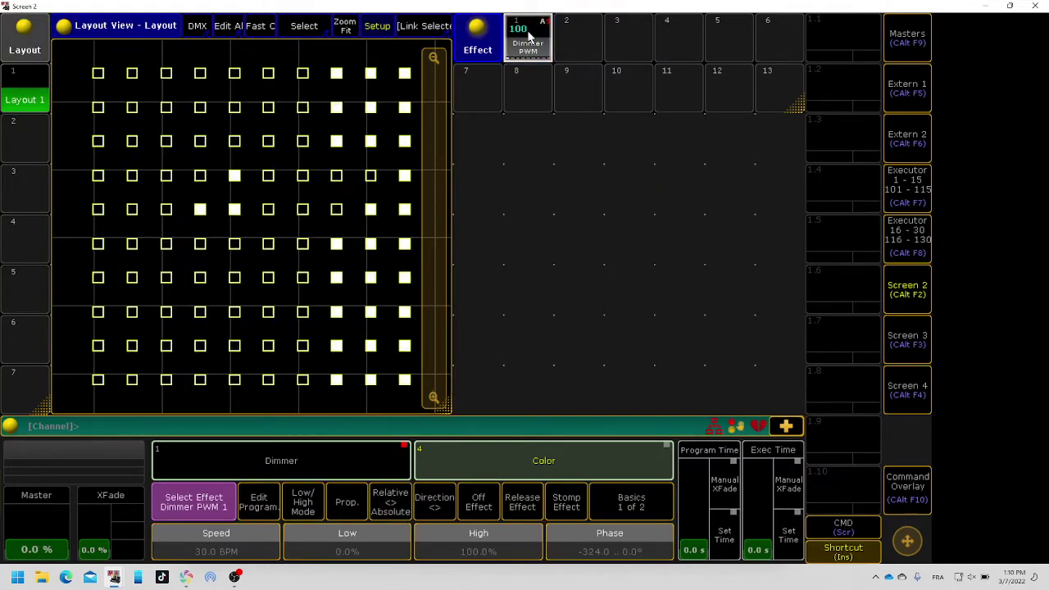
click(529, 36)
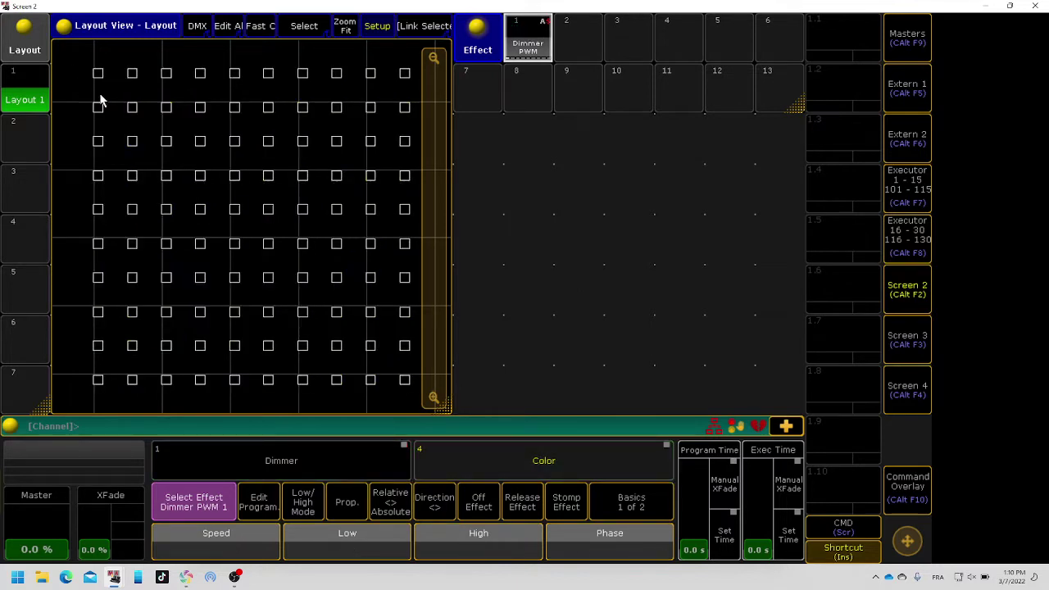
Reselect all fixtures of the matrix.
drag(62, 52, 424, 416)
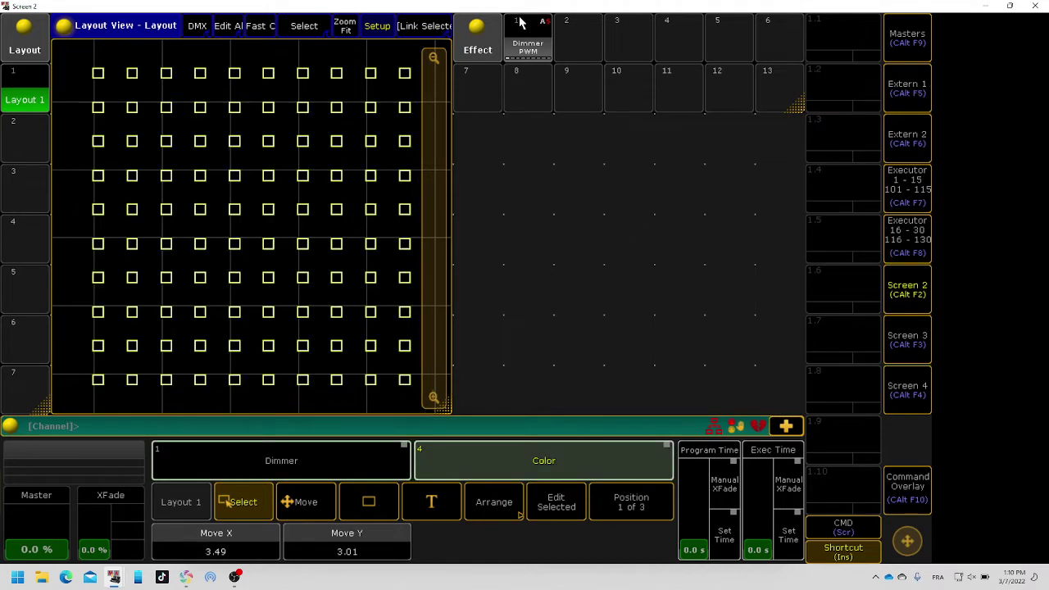
key(Escape)
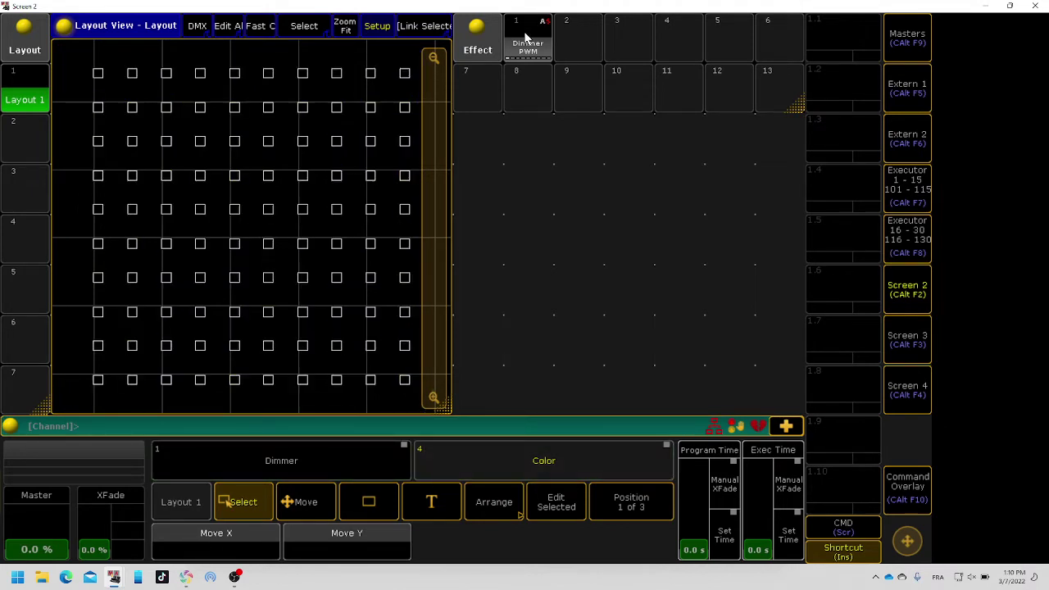
key(f)
key(Return)
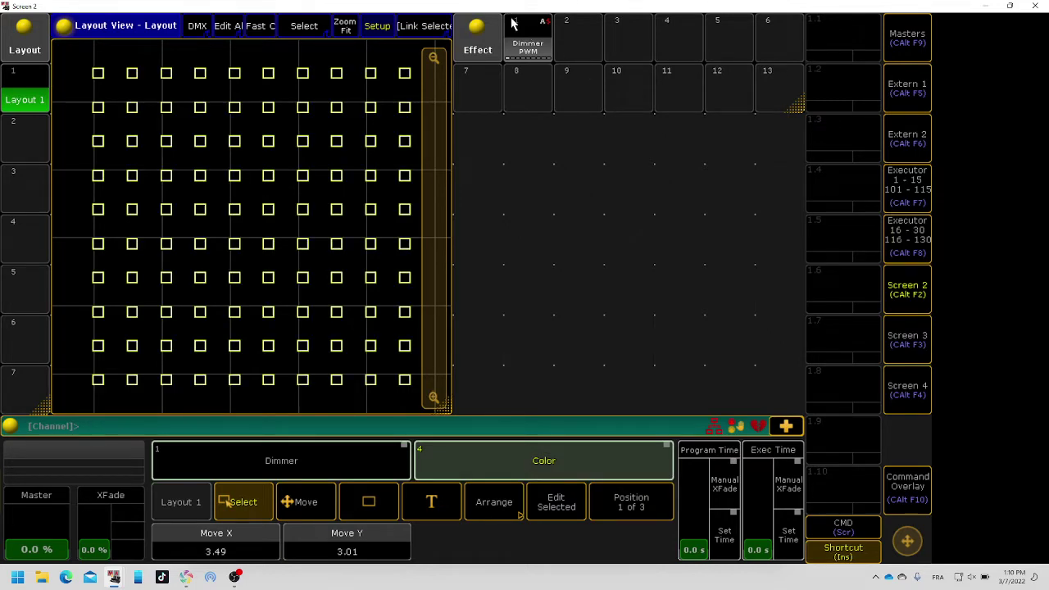
Check the Dimmer PWM effect's settings in the Effect Editor and run the effect on the selected matrix fixtures.
click(525, 38)
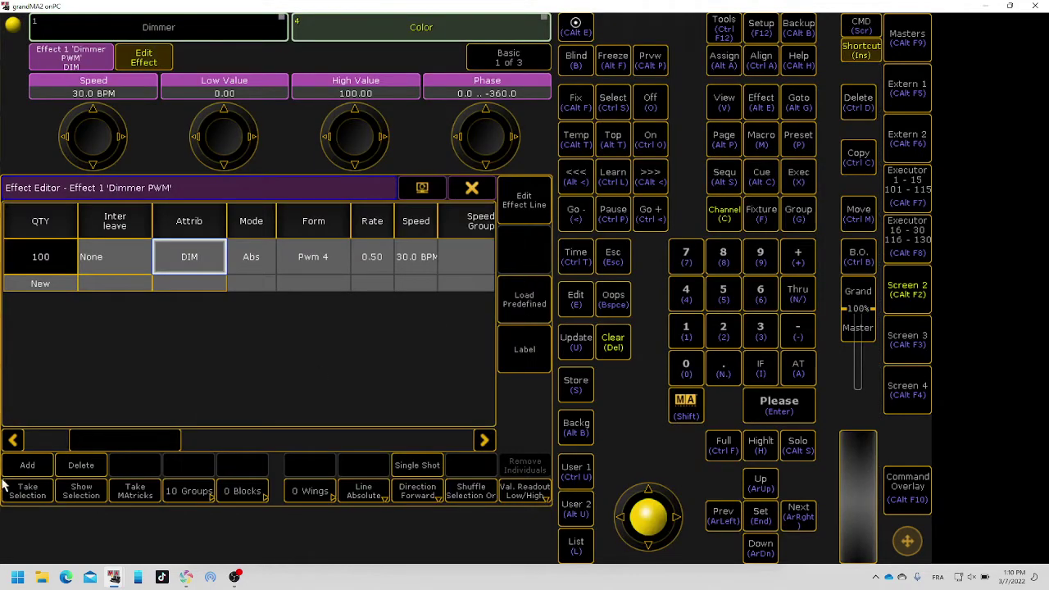
click(472, 187)
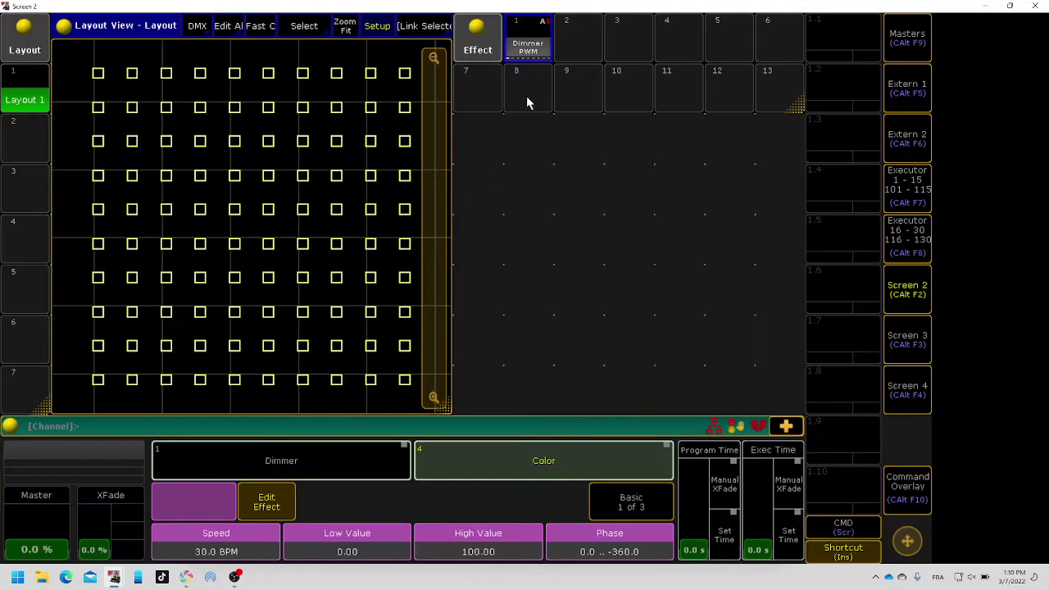
click(529, 43)
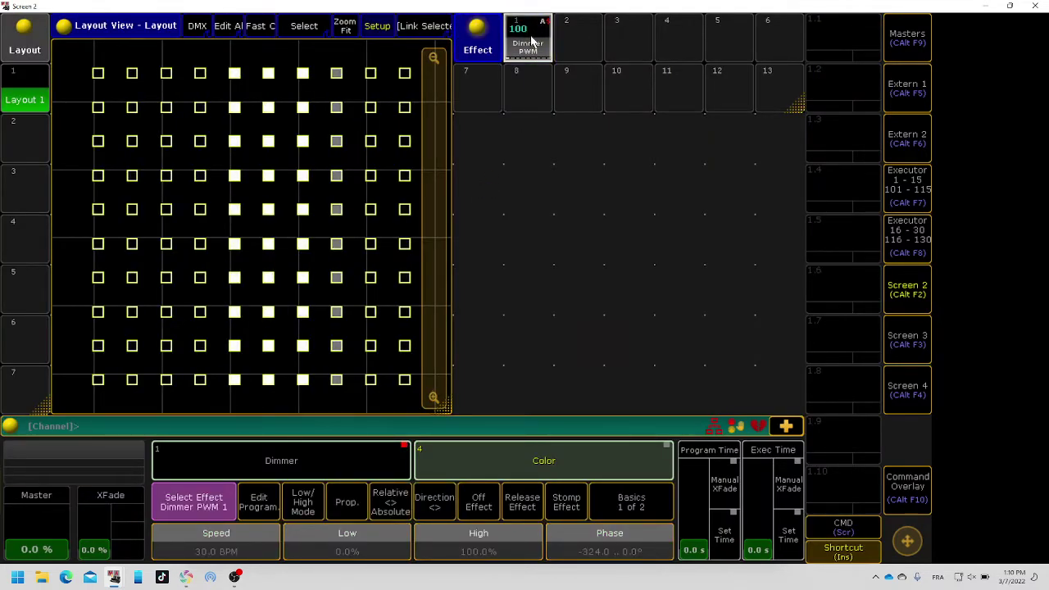
Set the Dimmer PWM effect line's Groups to 11, close the Effect Editor and try the effect on the matrix.
click(529, 41)
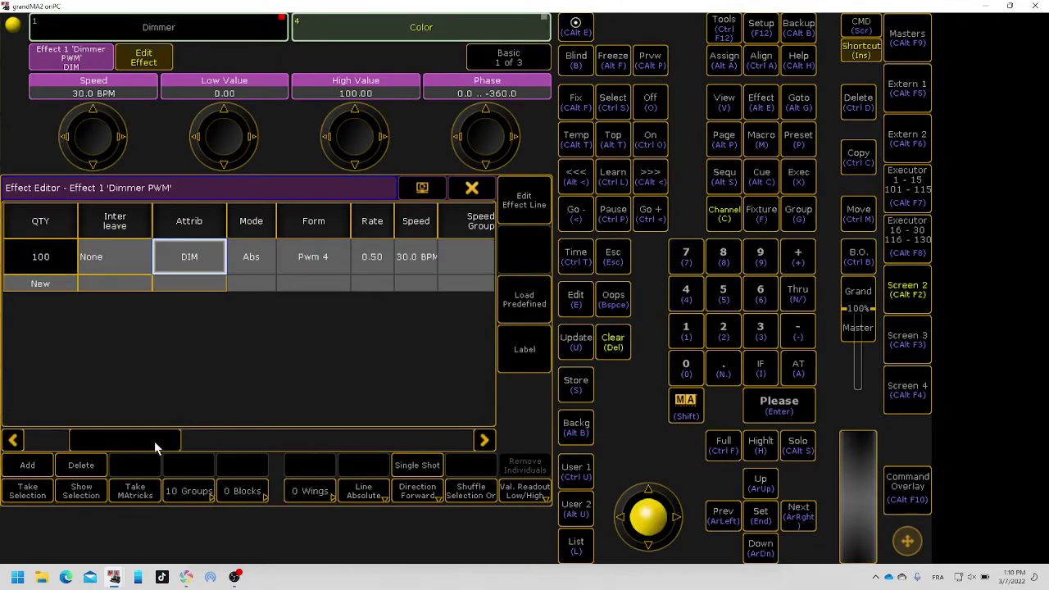
drag(154, 441, 381, 432)
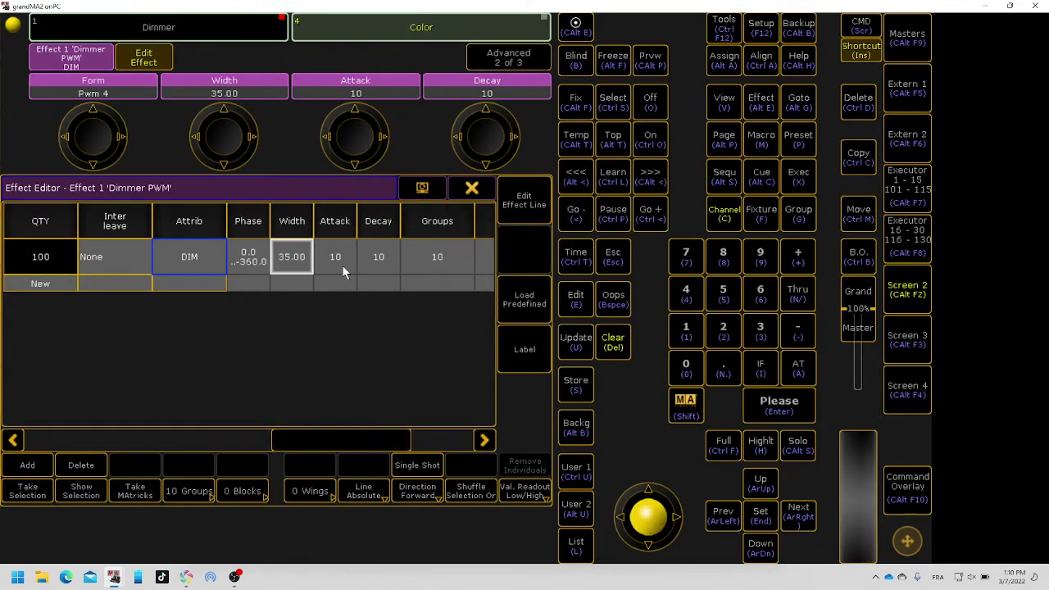
click(431, 264)
click(431, 269)
text(1)
key(Return)
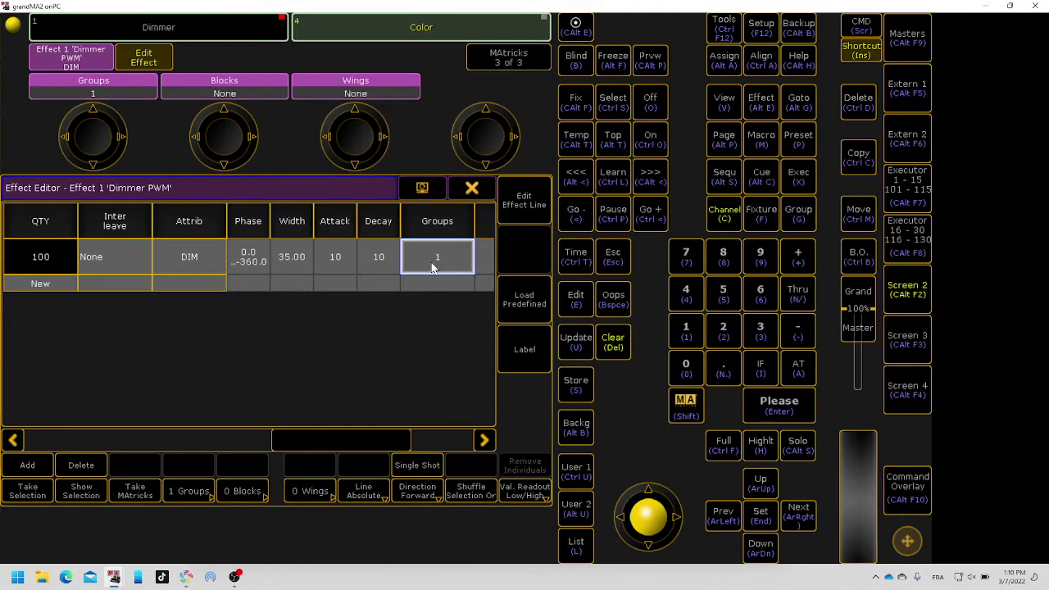
click(448, 254)
text(11)
key(Return)
click(472, 190)
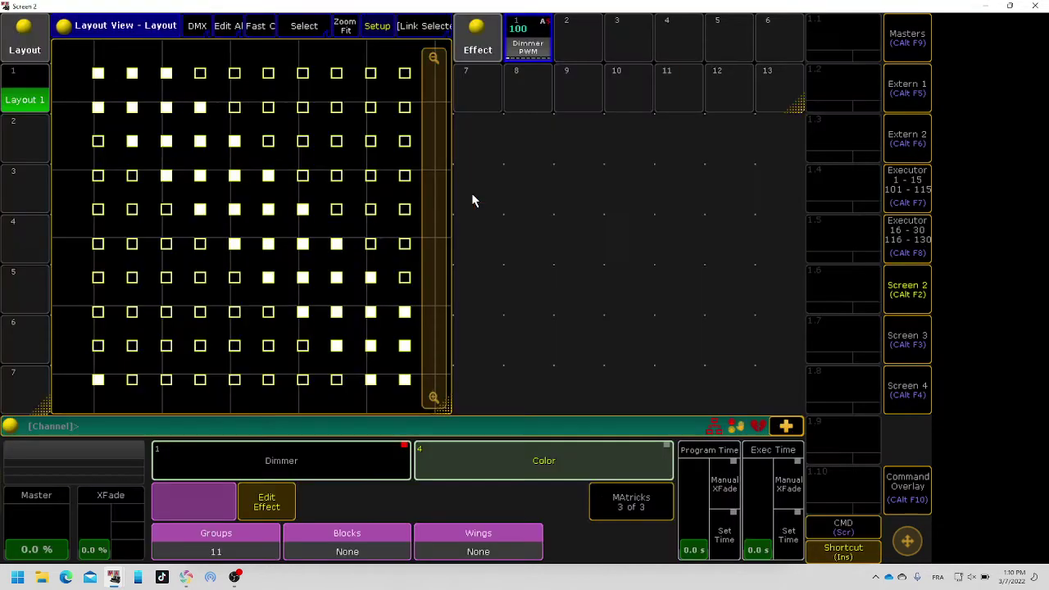
click(529, 43)
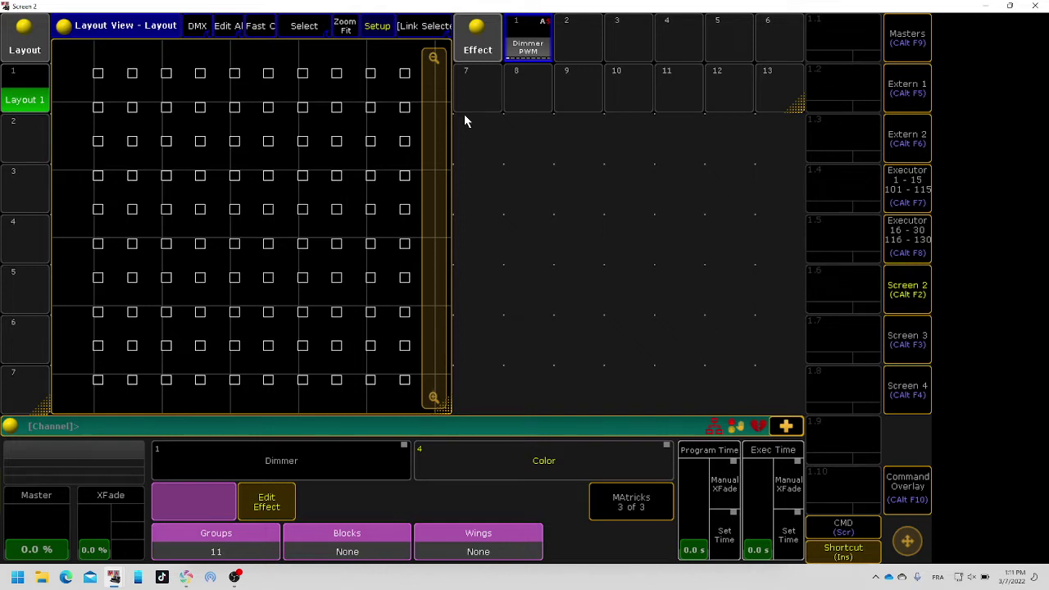
Open the Patch & Fixture Schedule and create a new layer named bitmaps.
key(ctrl+shift+s)
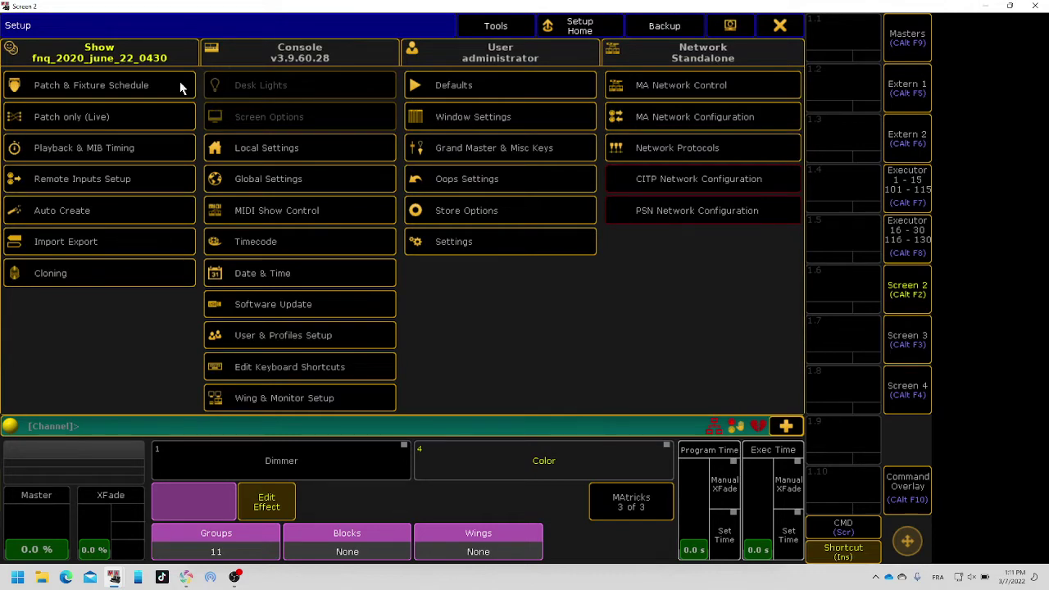
click(138, 85)
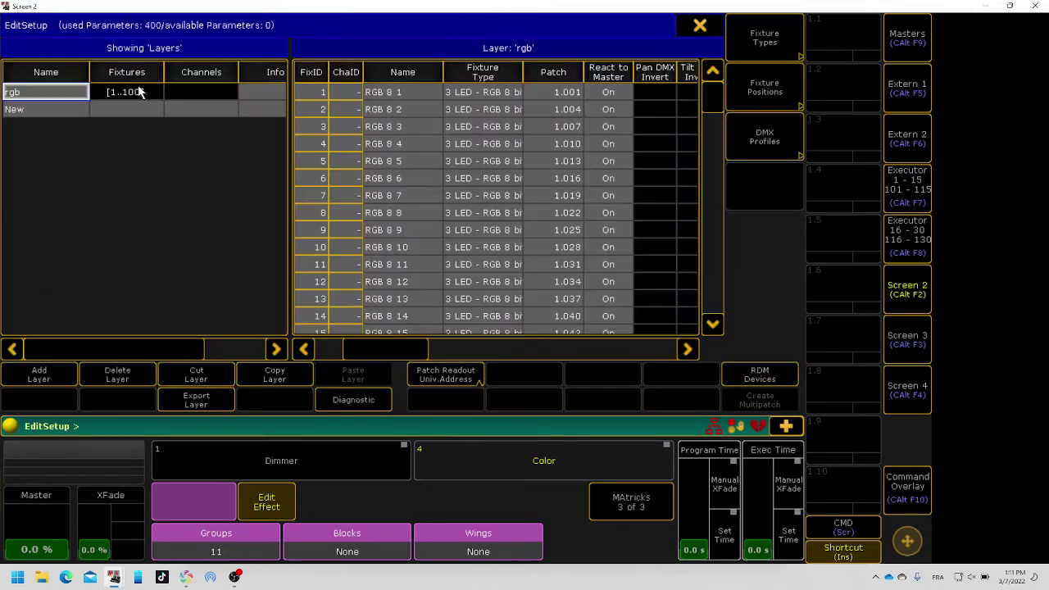
click(45, 110)
click(46, 112)
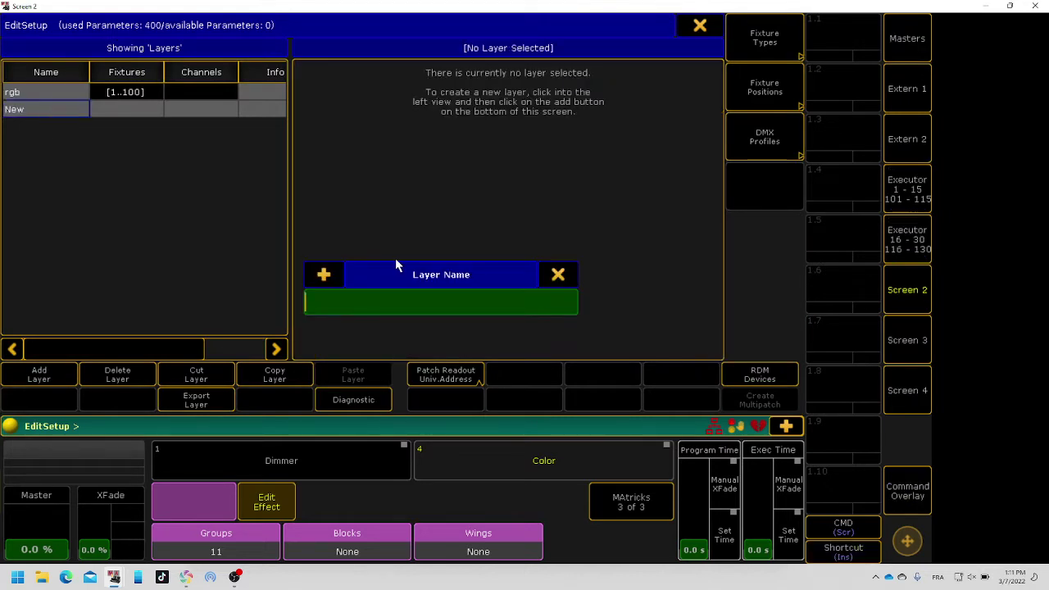
text(br)
key(BackSpace)
text(itmap)
key(Return)
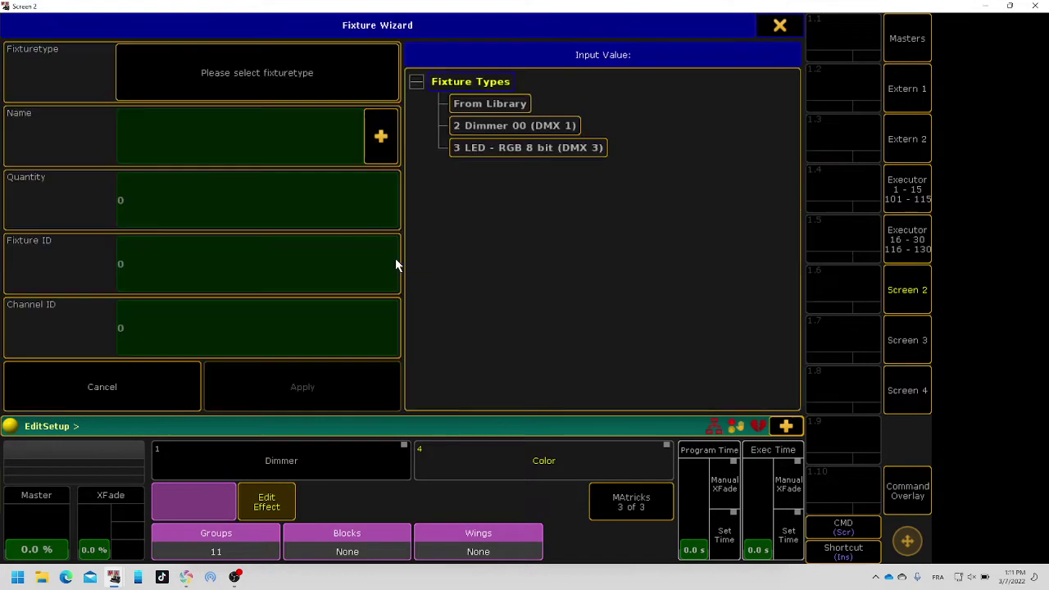
Find the MA Lighting Bitmap fixture in the library and import it as the new layer's fixture type.
click(492, 107)
key(BackSpace)
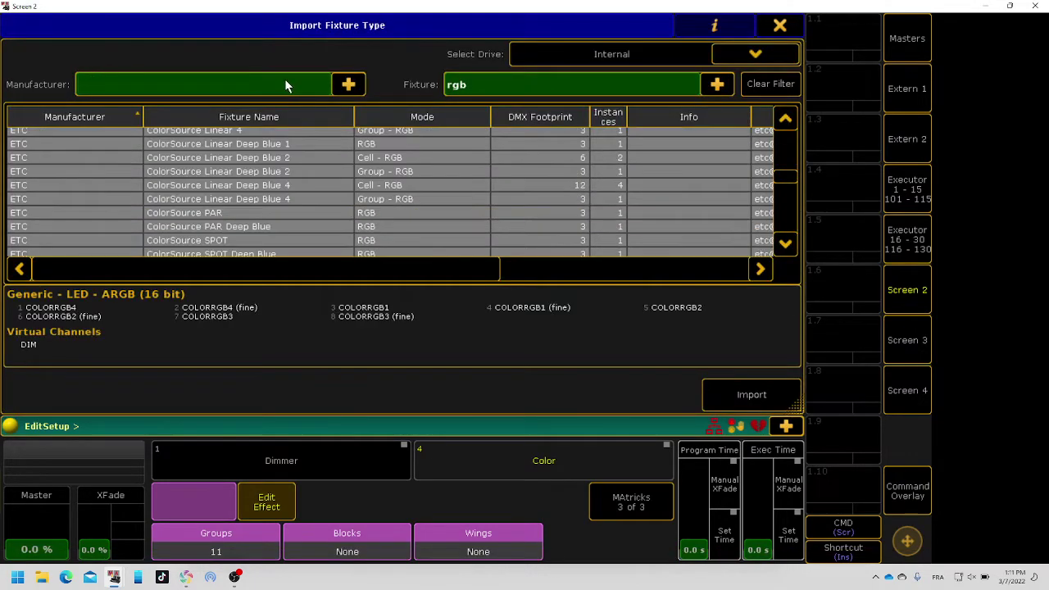
click(490, 86)
text(bitmp)
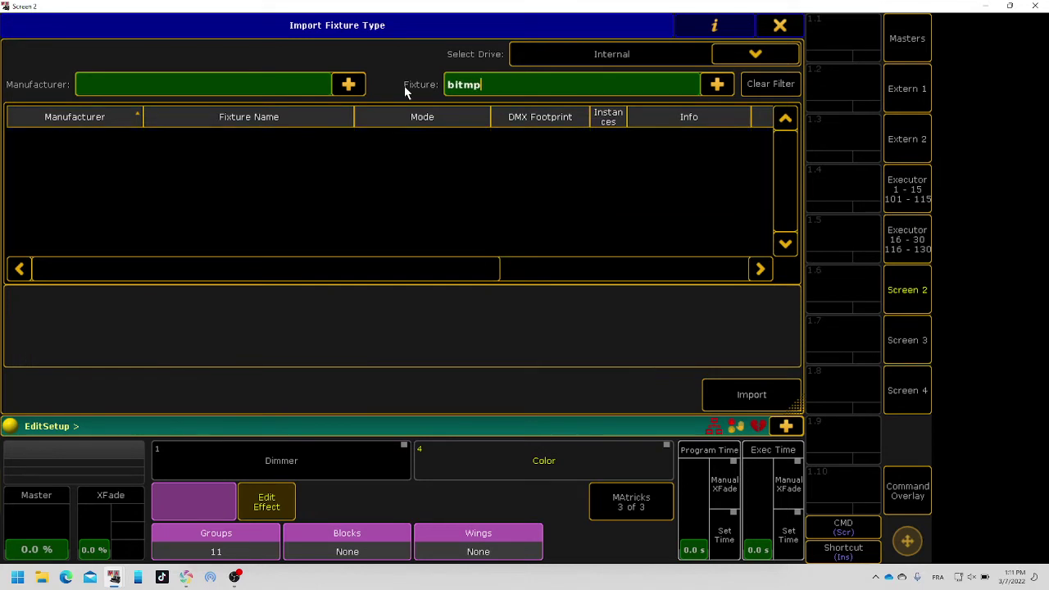
key(BackSpace)
text(a)
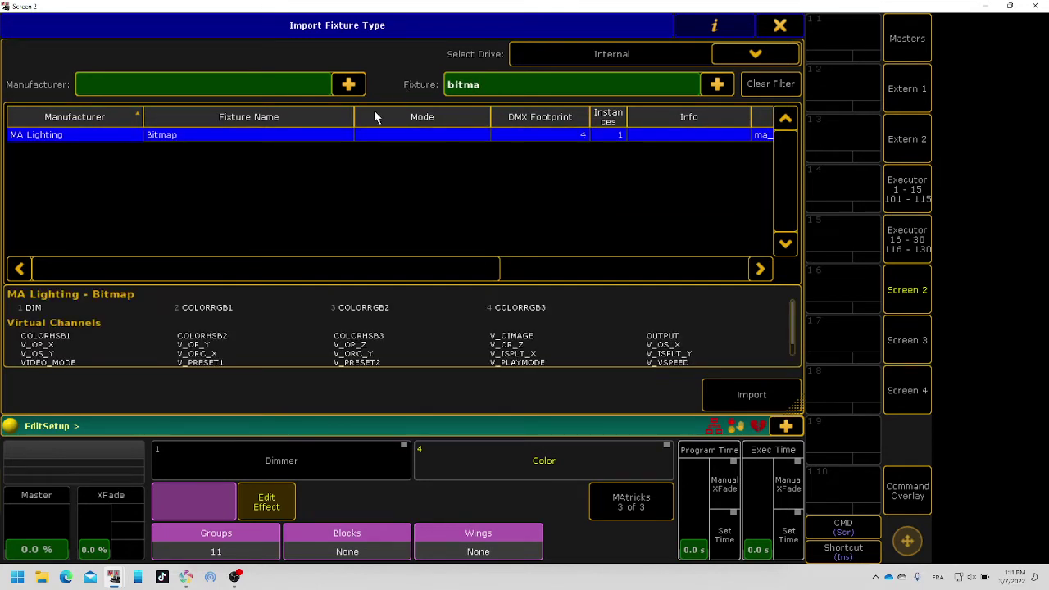
click(339, 136)
click(733, 394)
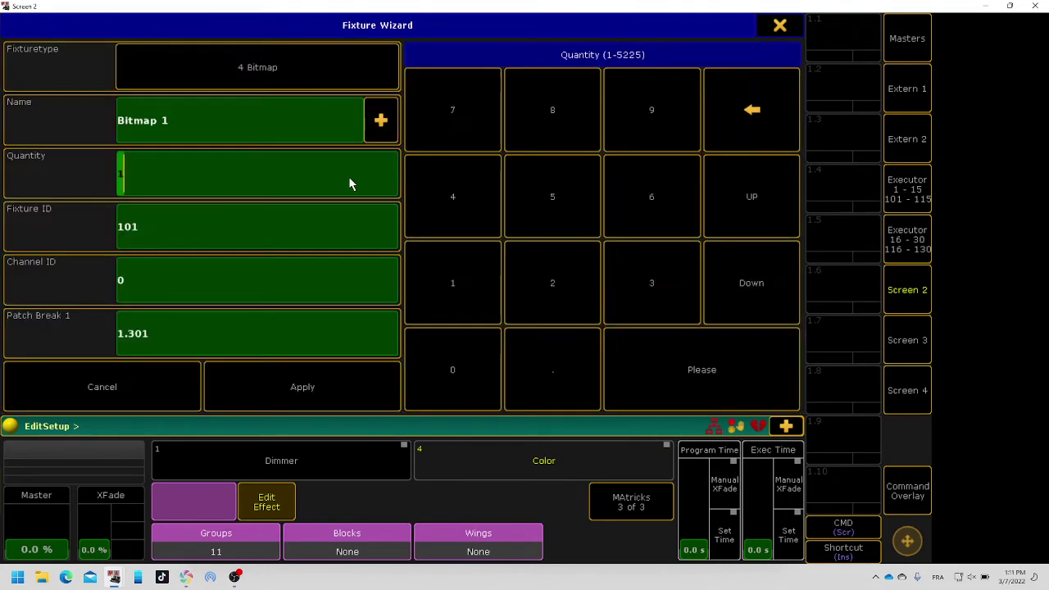
Name the new fixtures Bitmap_fx1 and set their quantity to 10.
click(229, 131)
key(BackSpace)
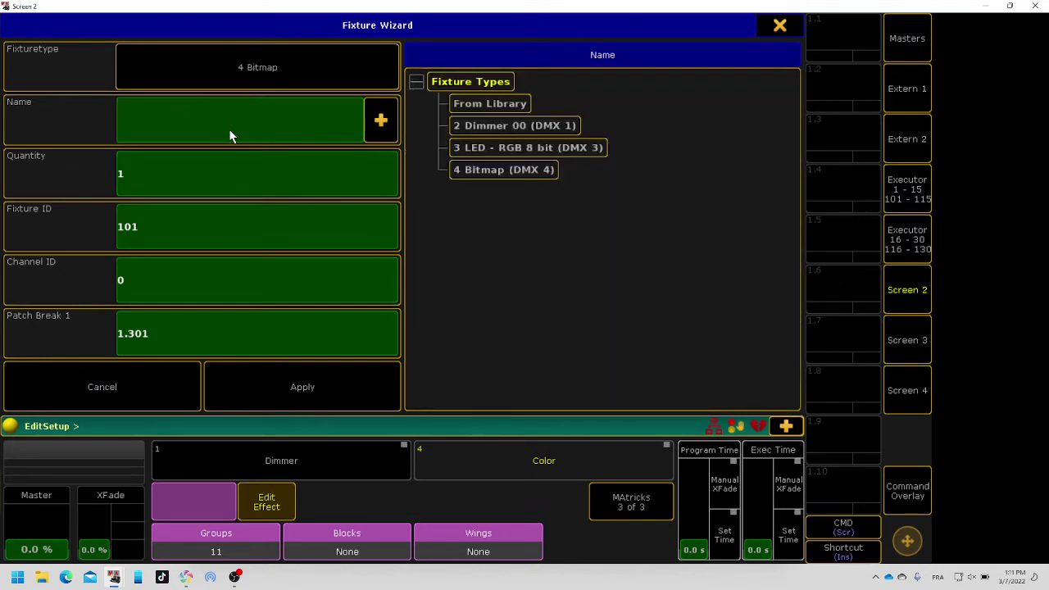
key(Return)
click(229, 131)
text(Bitmap_fx1)
click(187, 153)
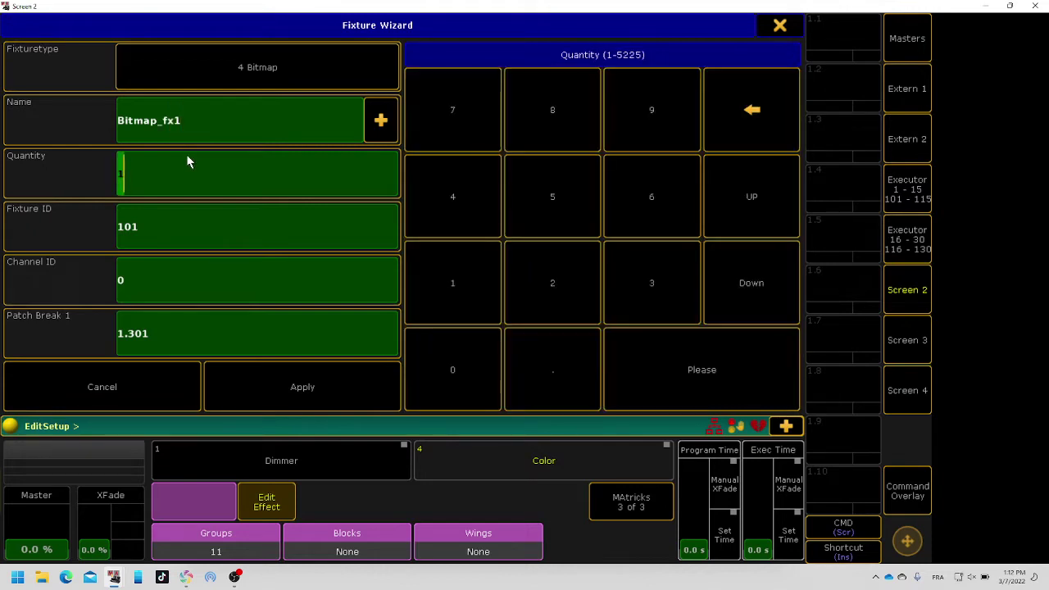
text(10)
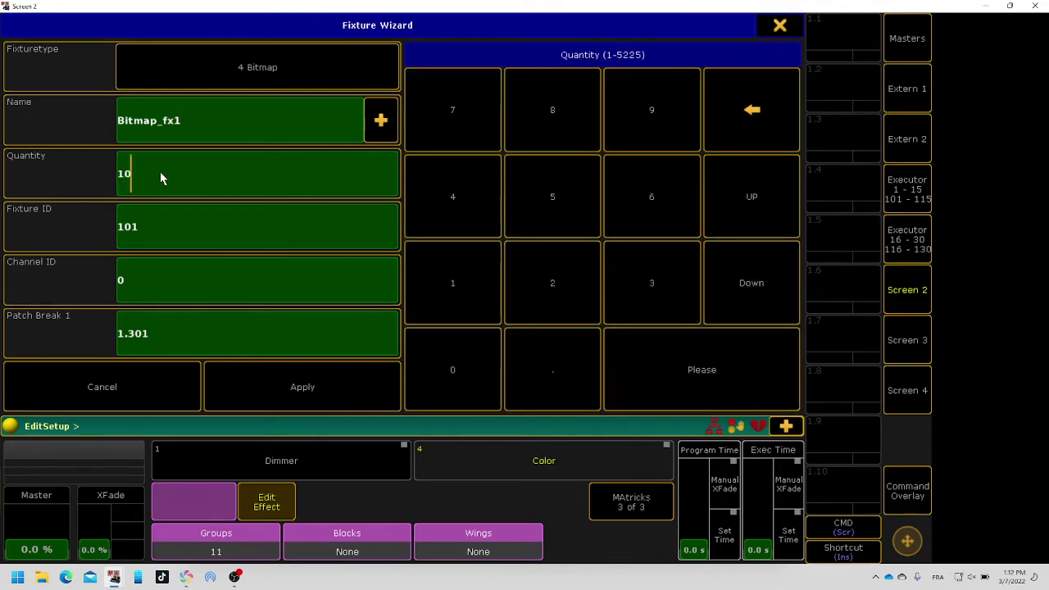
Set the starting Fixture ID to 1001, keep Channel ID 0 and patch address 1.301, and create the bitmap fixtures.
click(160, 235)
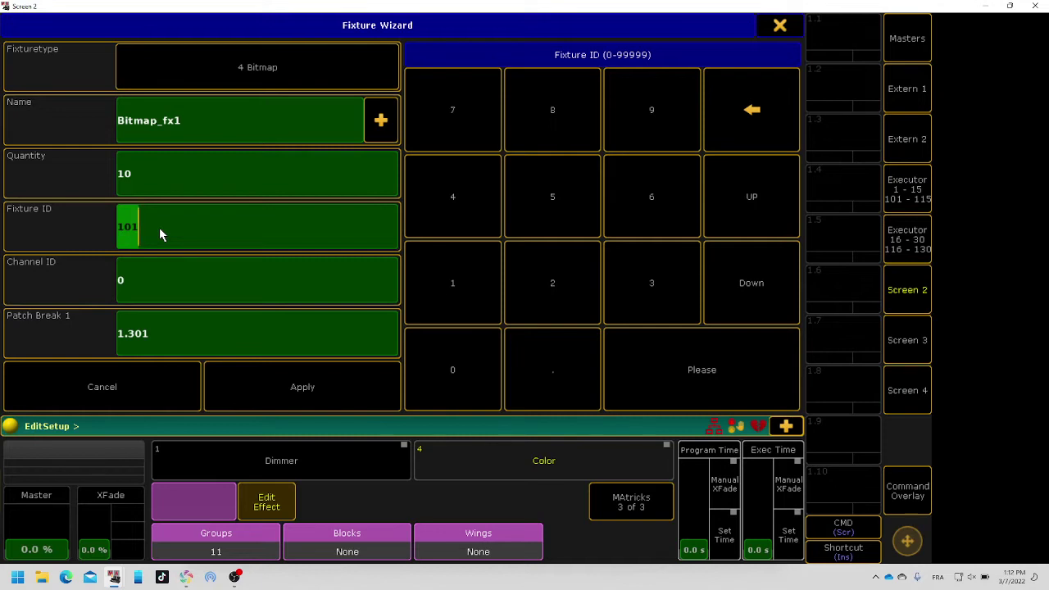
key(Return)
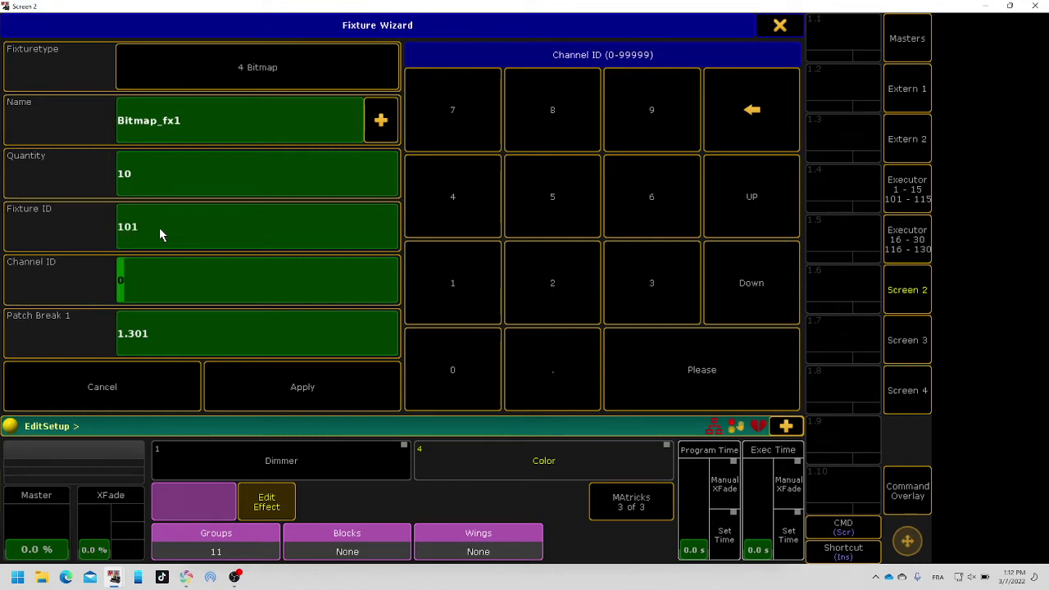
click(160, 235)
text(1001)
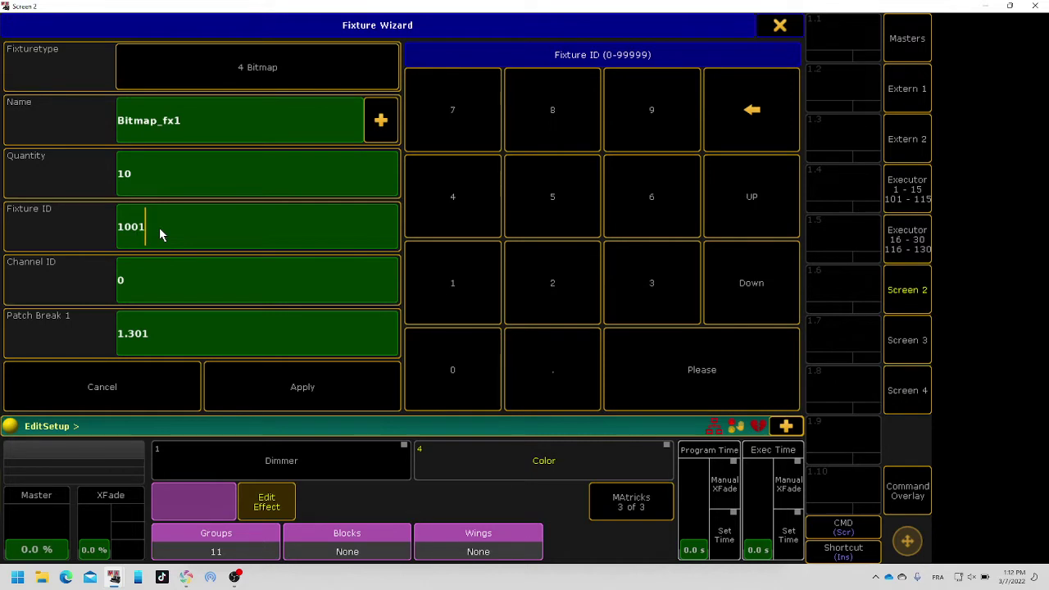
key(Return)
key(Return)
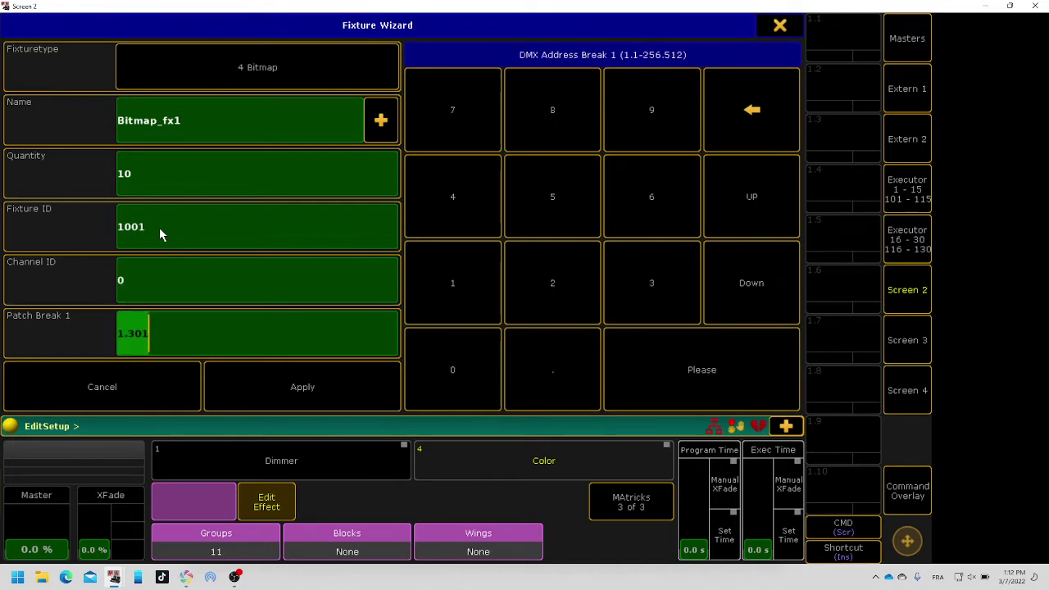
key(Return)
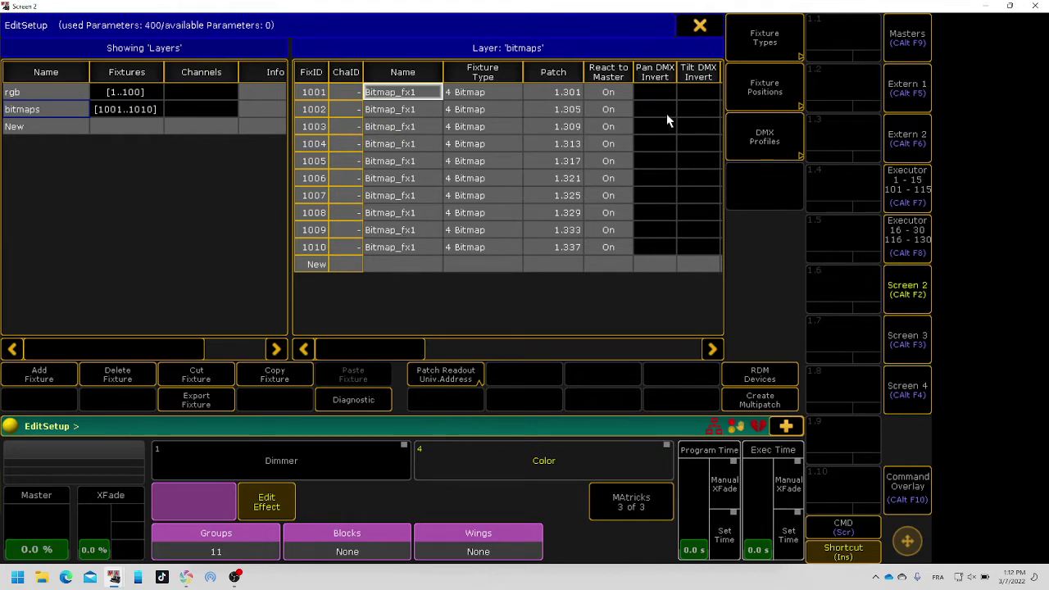
Leave the patch and fixture schedule, saving the changes, and close the Setup.
click(700, 28)
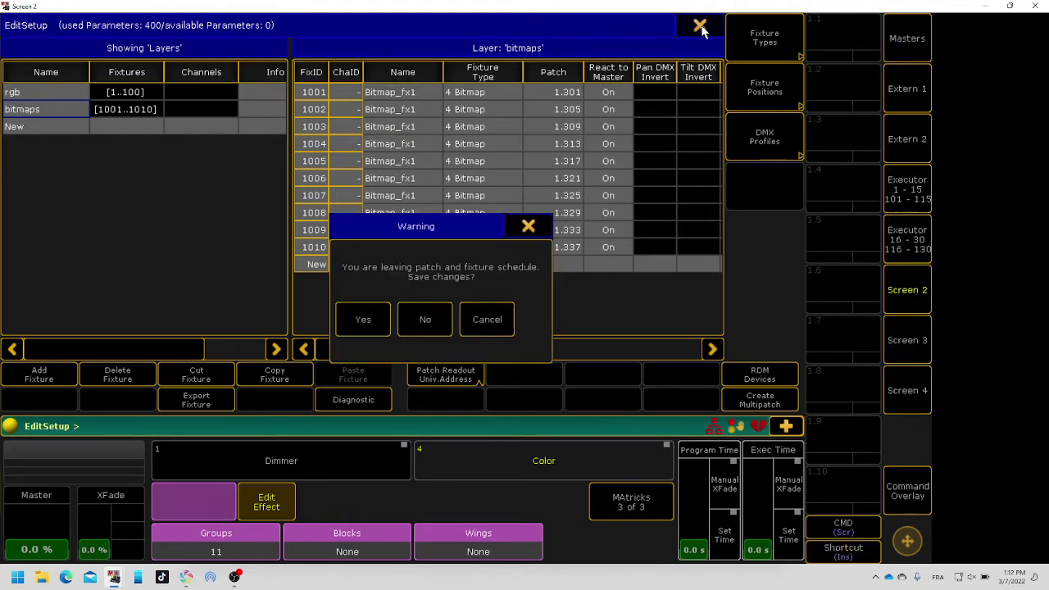
click(376, 327)
click(785, 25)
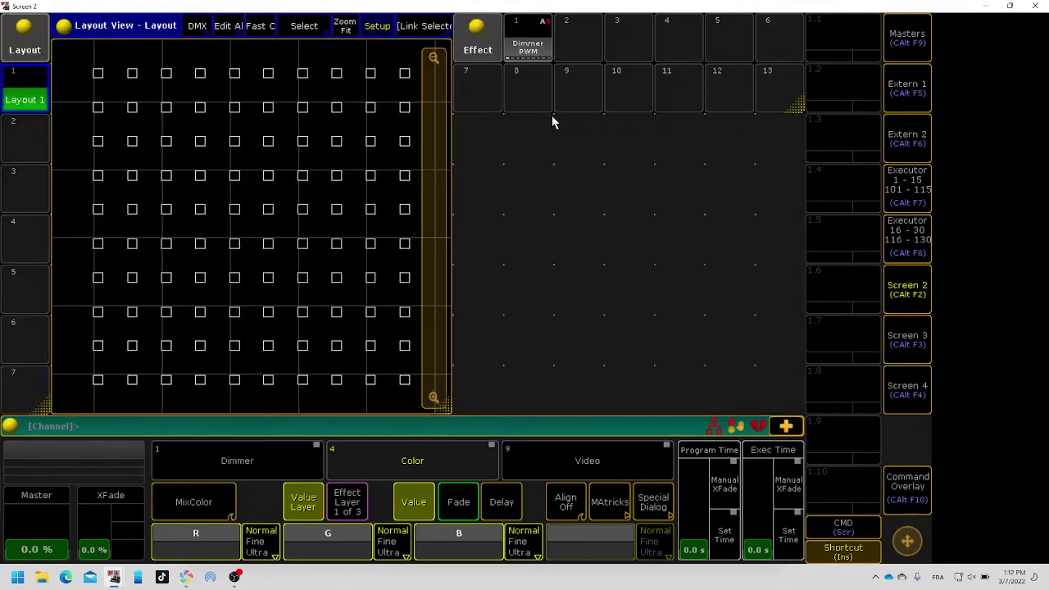
Add a Groups pool window directly below the Effect pool and reduce its height to two rows.
click(456, 119)
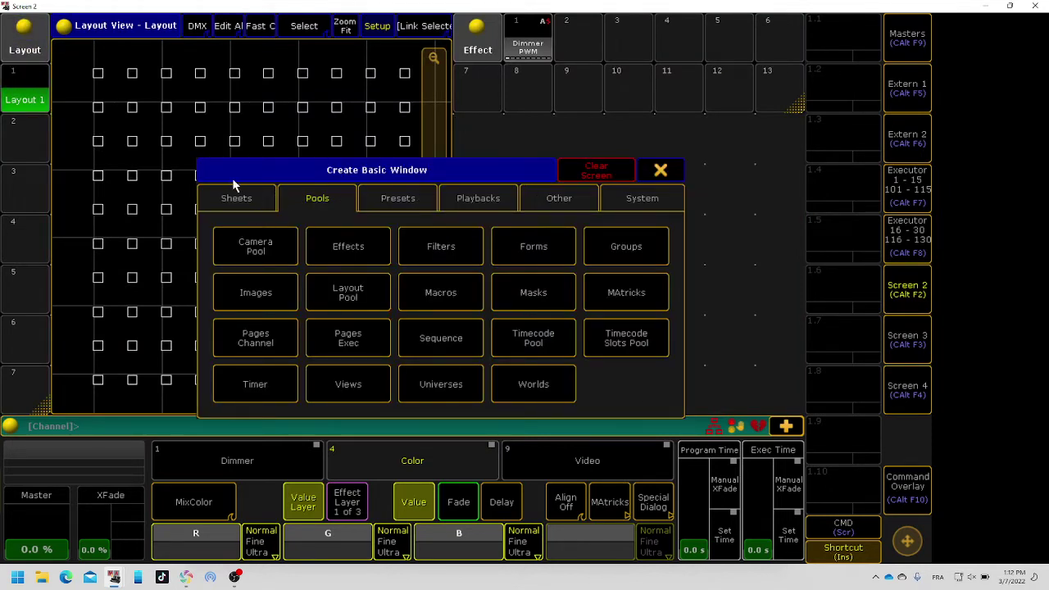
click(603, 244)
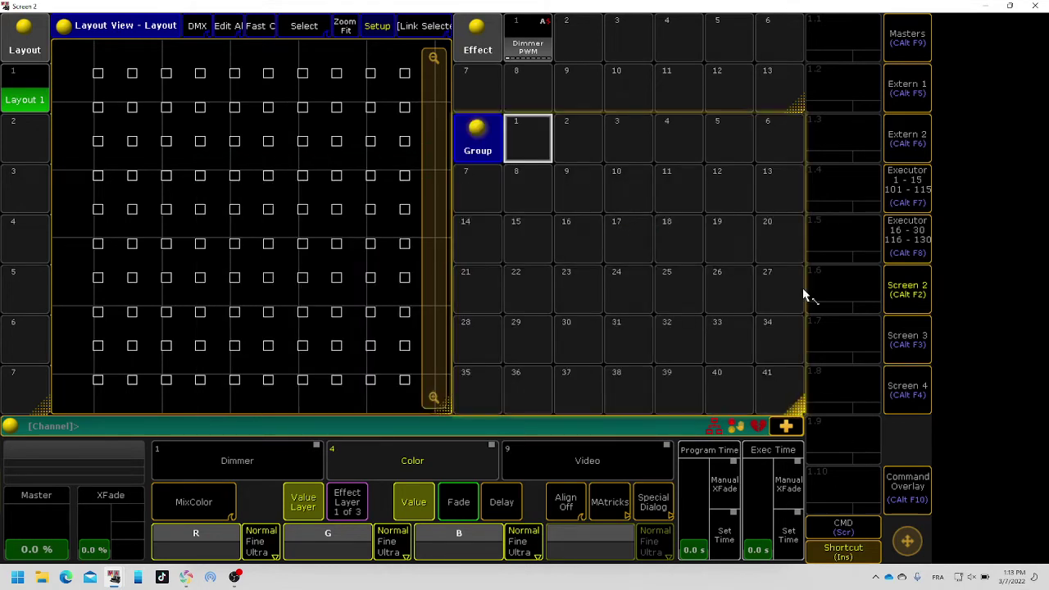
drag(799, 405, 808, 215)
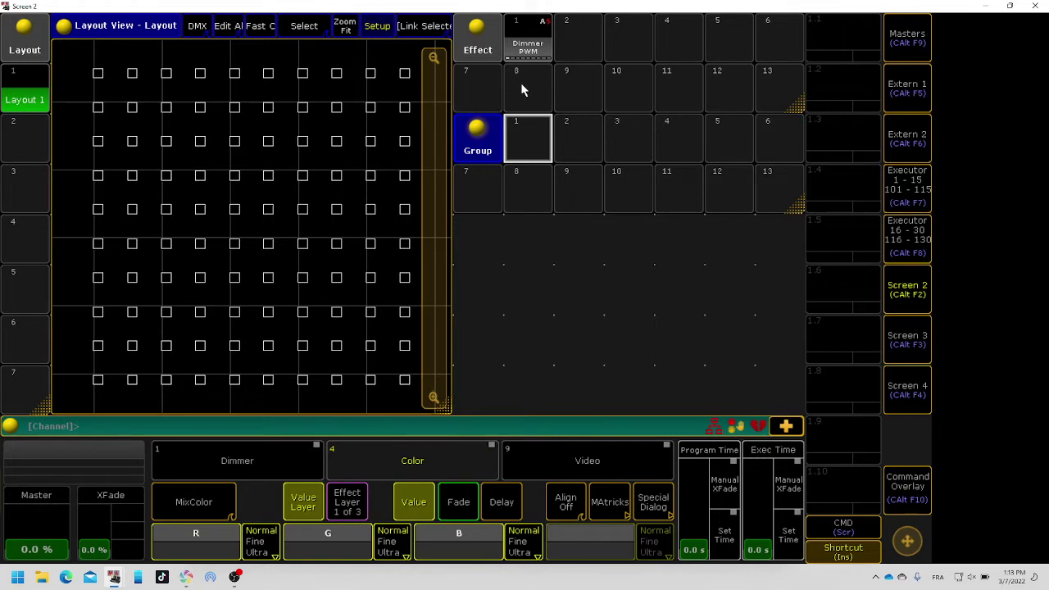
Store fixtures 1 thru 100 as group 1 and clear the selection.
text(Fixture 1 Thru 100)
key(Return)
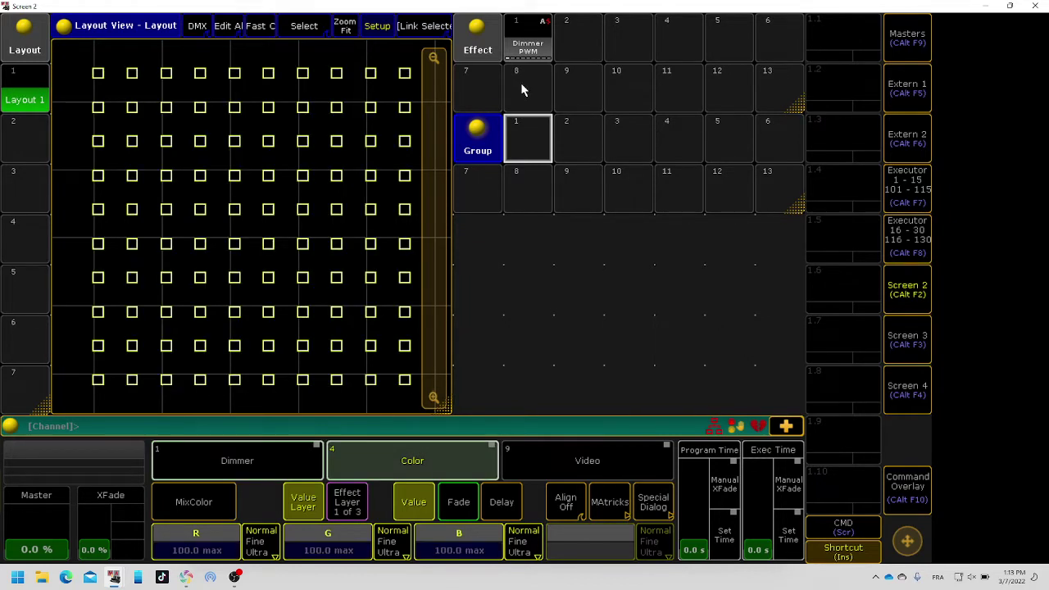
text(Store)
click(531, 133)
key(BackSpace)
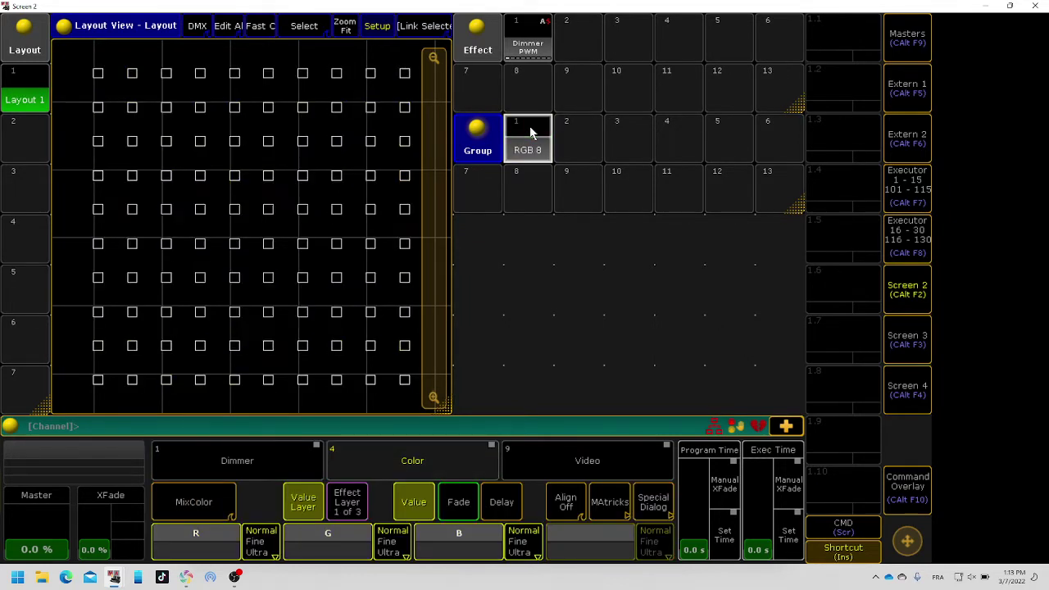
Select bitmap fixture 1001 and store it as group 2.
text(1001)
key(Escape)
text(f1001)
key(Return)
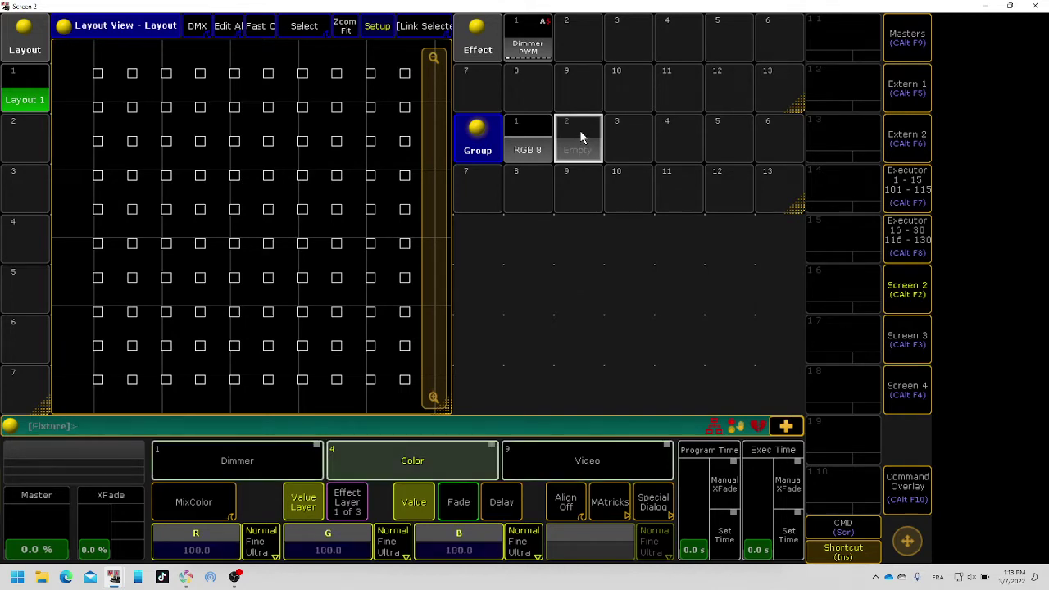
click(580, 138)
Store bitmap fixture 1002 as group 3 and bitmap fixture 1003 as group 4.
text(1002)
key(Return)
click(620, 140)
text(1003)
key(Return)
click(687, 144)
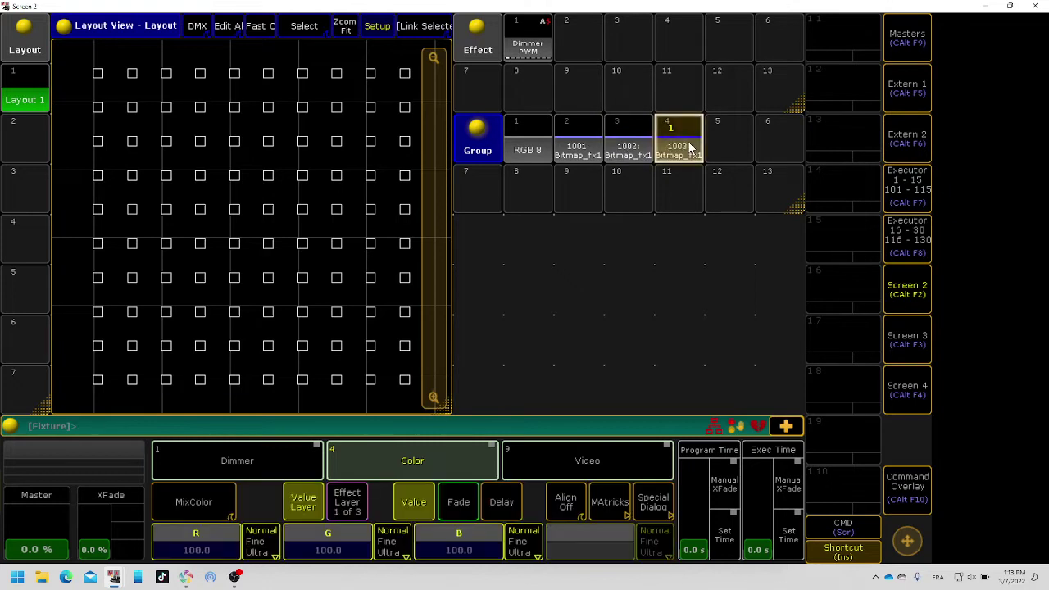
Store bitmap fixture 1004 as group 5, clear the selection and shrink the Group pool window to one row.
text(1004)
key(Return)
click(736, 149)
key(BackSpace)
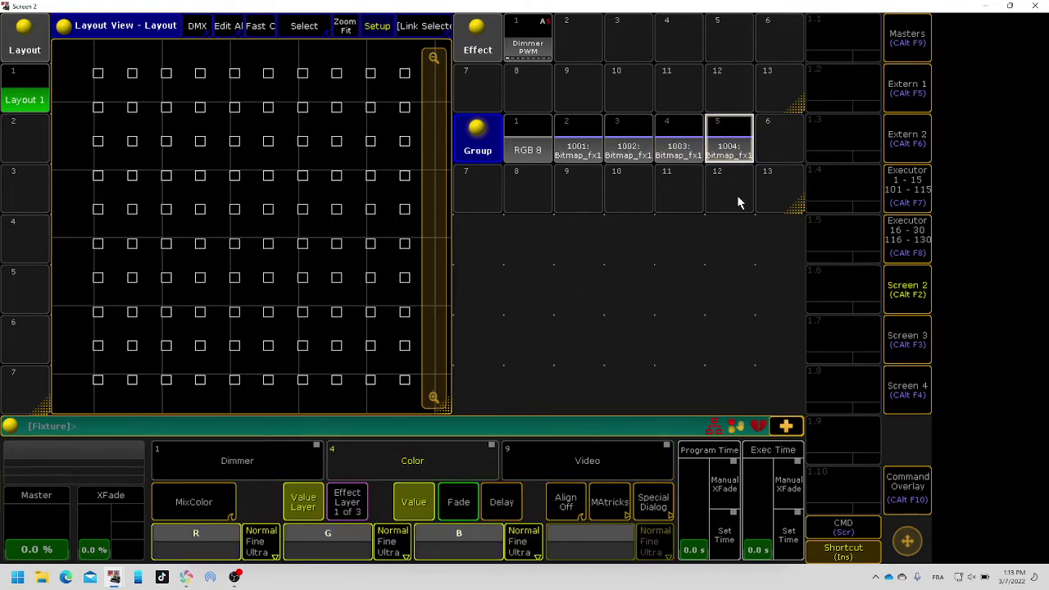
drag(817, 167, 812, 169)
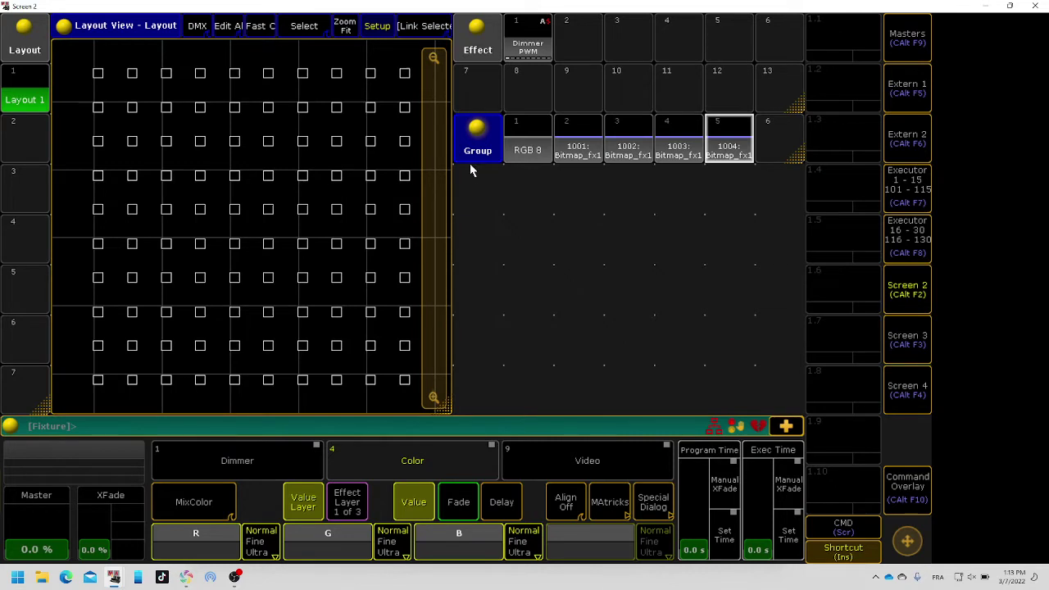
Select group 2 with bitmap fixture 1001 and set its dimmer to 100.
click(582, 141)
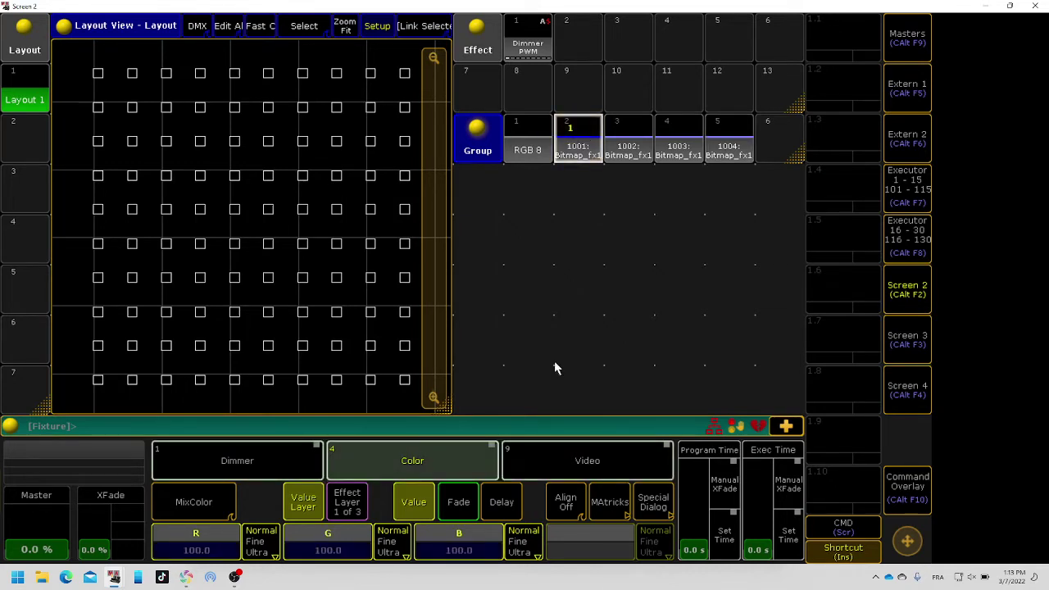
click(275, 464)
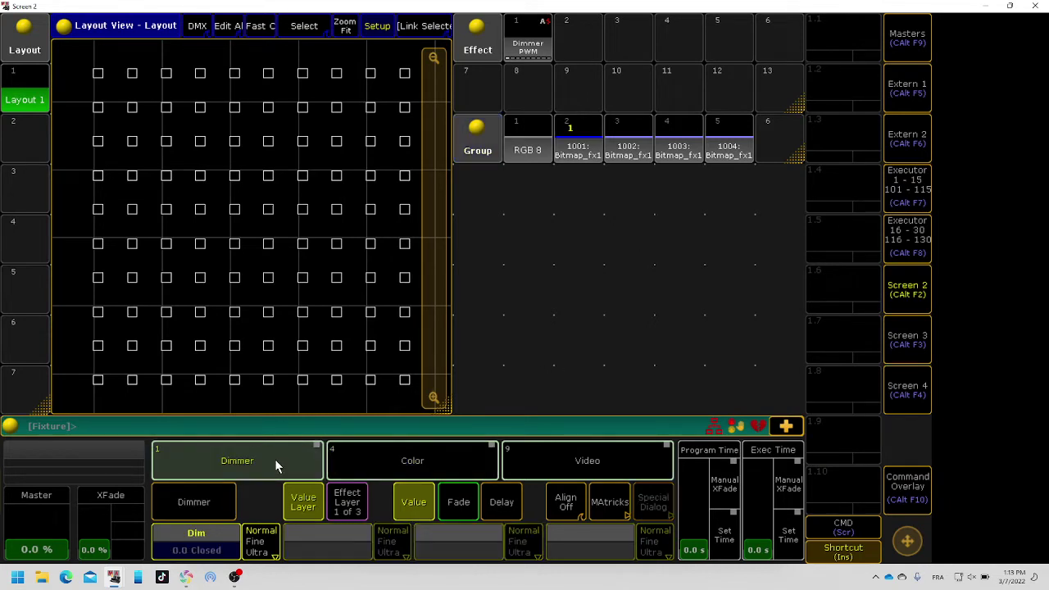
key(f)
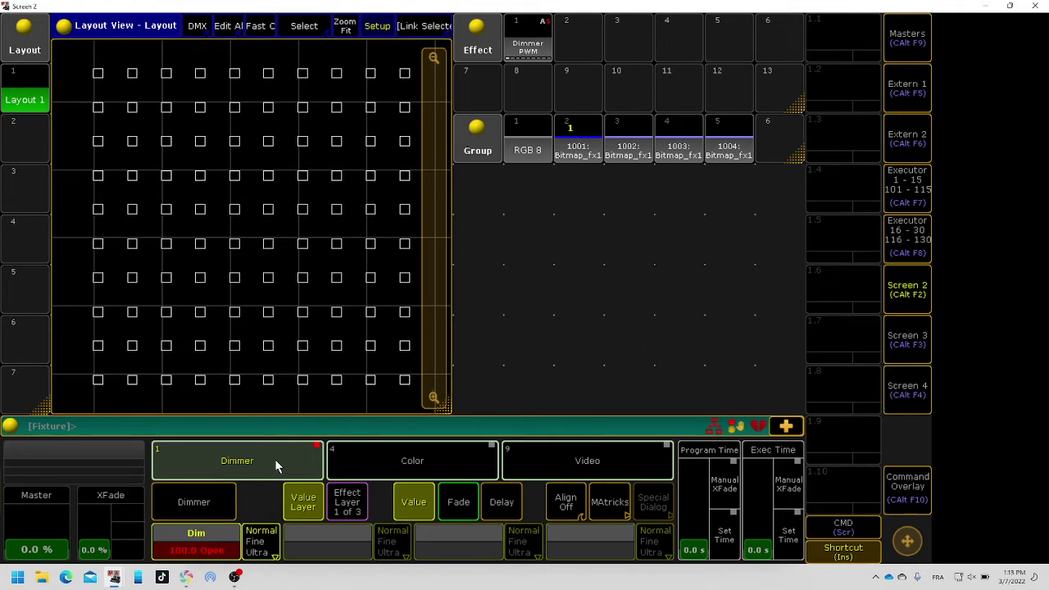
click(459, 171)
click(660, 169)
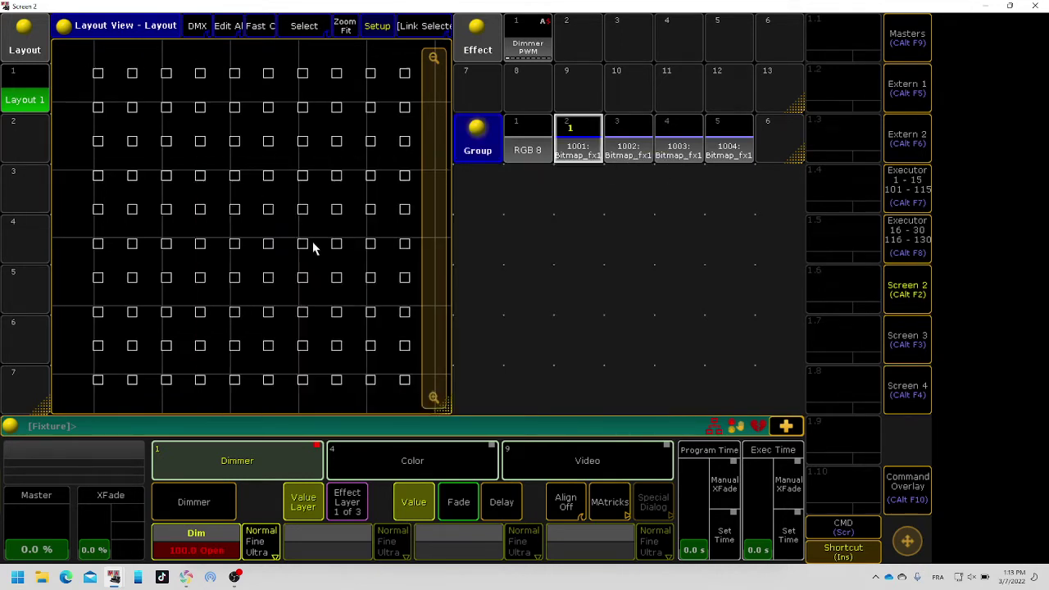
Draw a rectangle element in the layout that encloses the whole 10 by 10 fixture matrix.
click(96, 27)
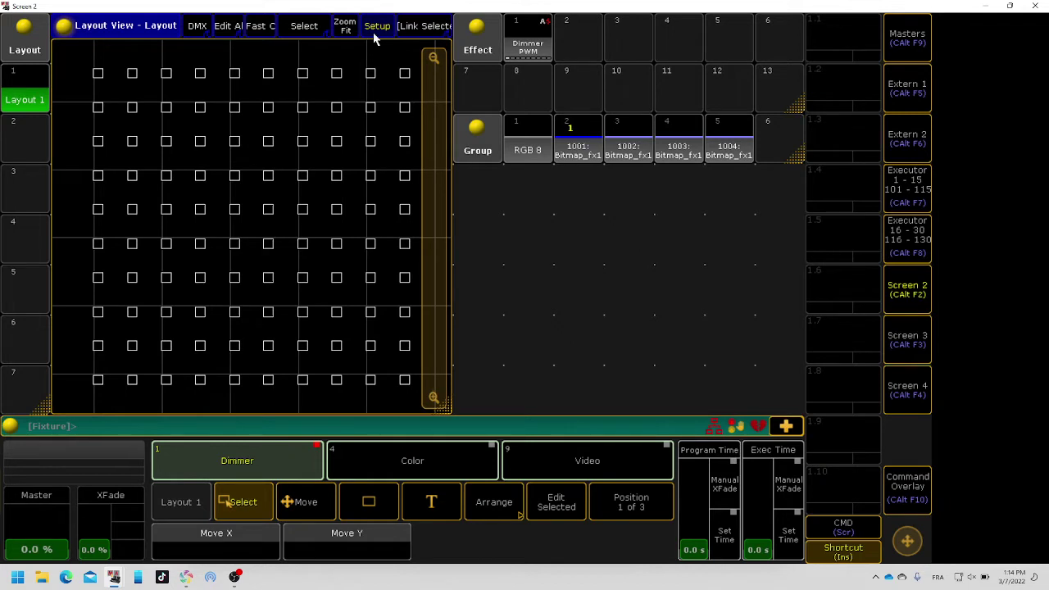
click(370, 501)
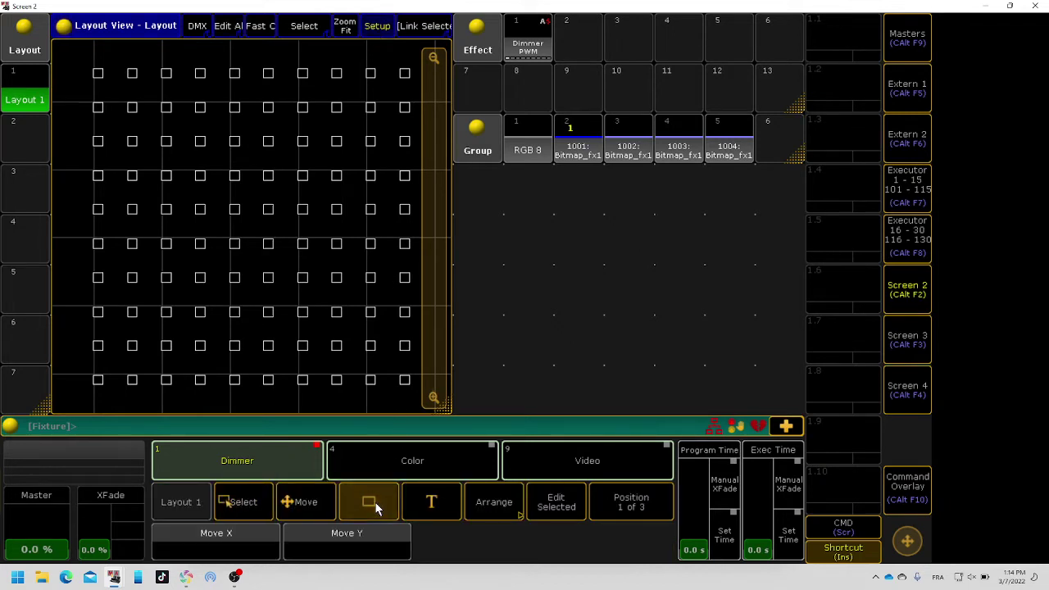
drag(87, 60, 422, 402)
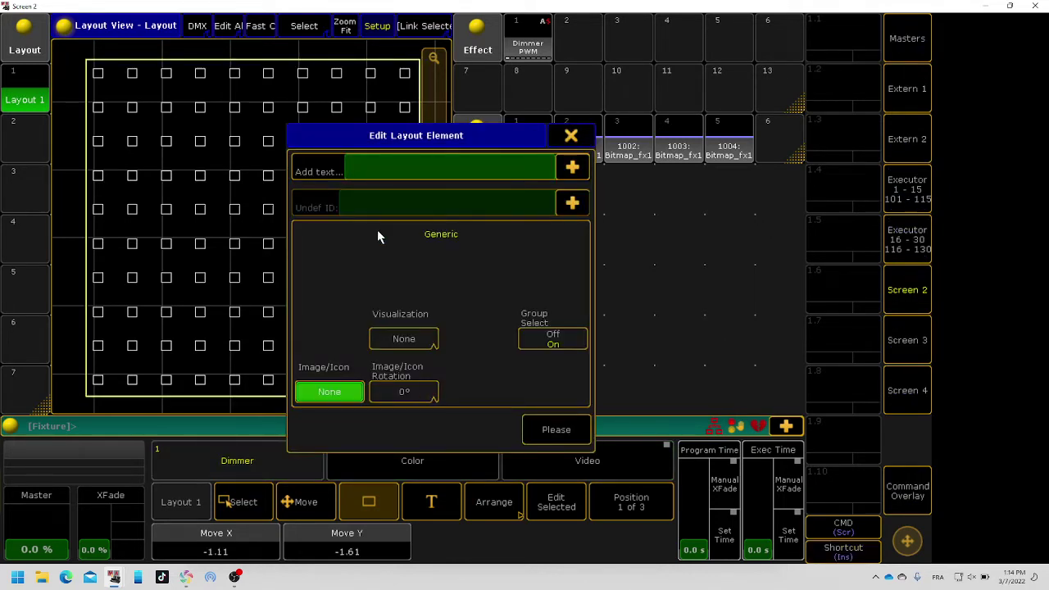
Give the layout rectangle the text Bitmap and set its visualization to Bitmap.
text(Bitmap)
click(412, 344)
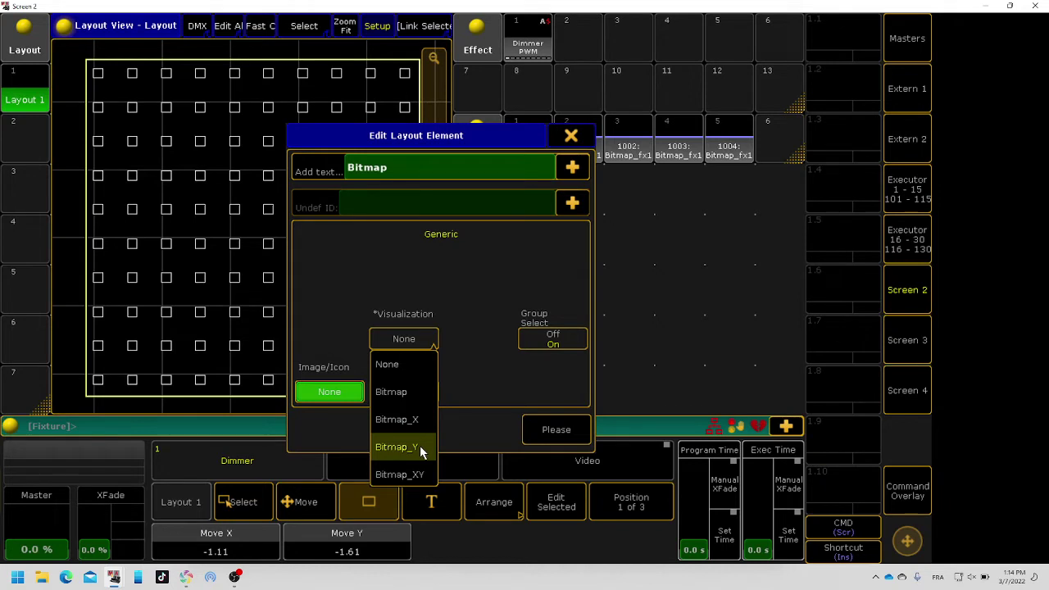
click(402, 392)
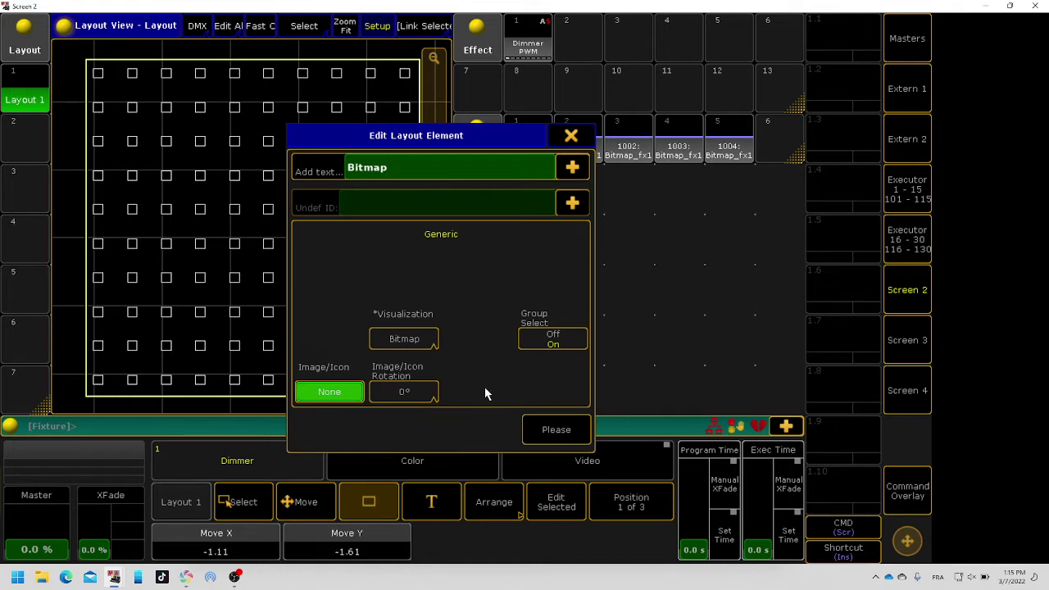
click(576, 431)
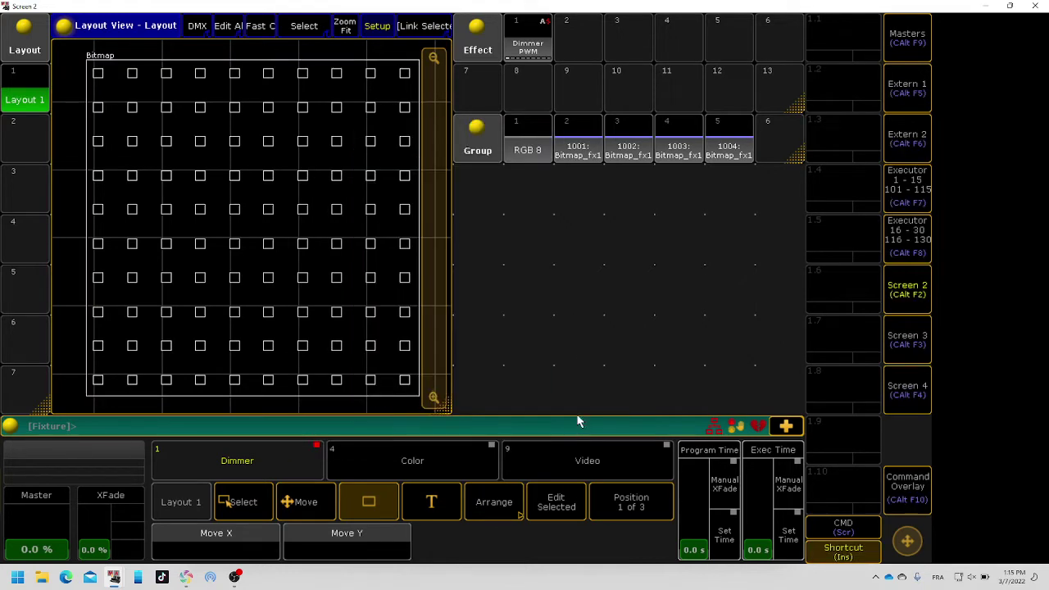
Select group 2 and set the video Output attribute of bitmap fixture 1001 to Layout 1.
click(590, 159)
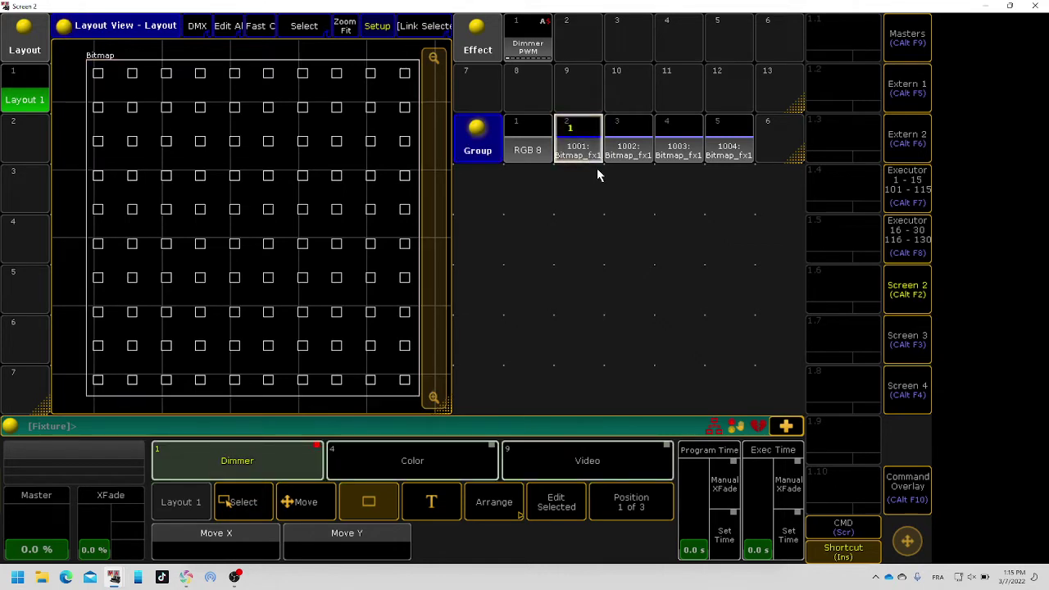
click(616, 476)
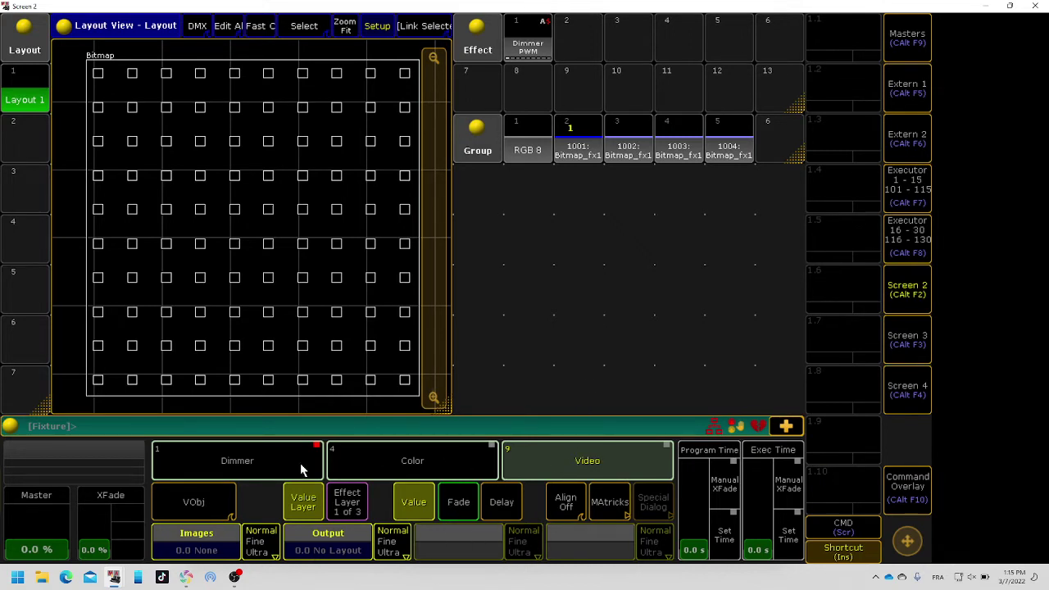
click(229, 503)
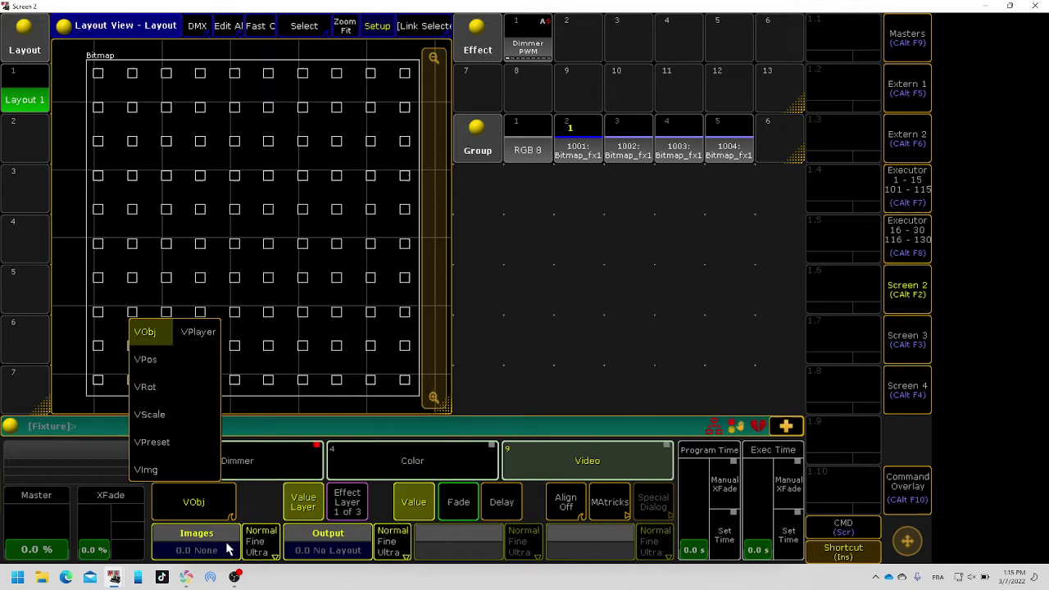
click(141, 332)
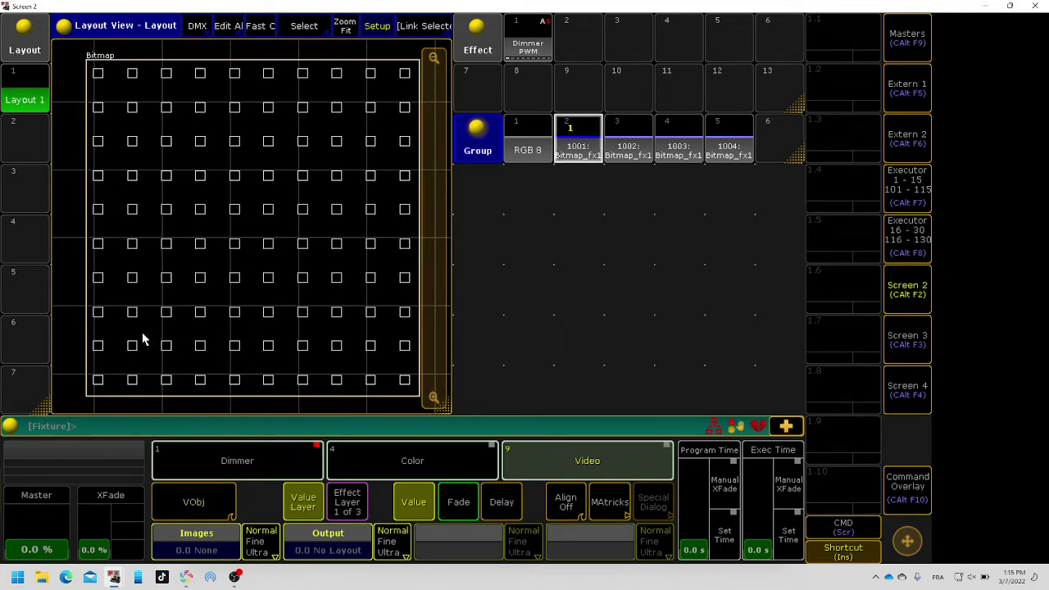
click(364, 547)
click(580, 238)
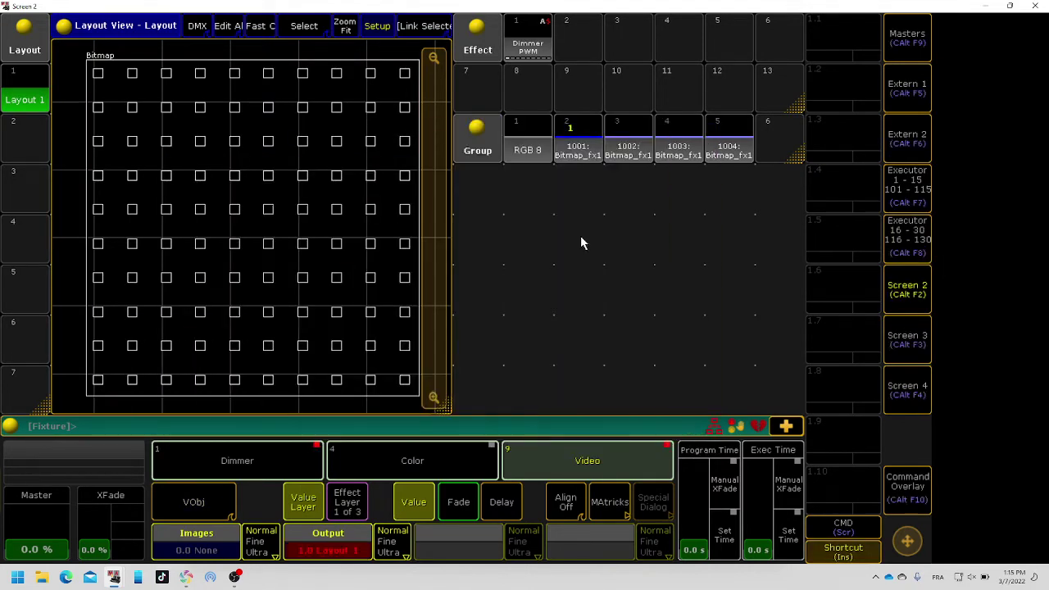
click(224, 555)
click(693, 136)
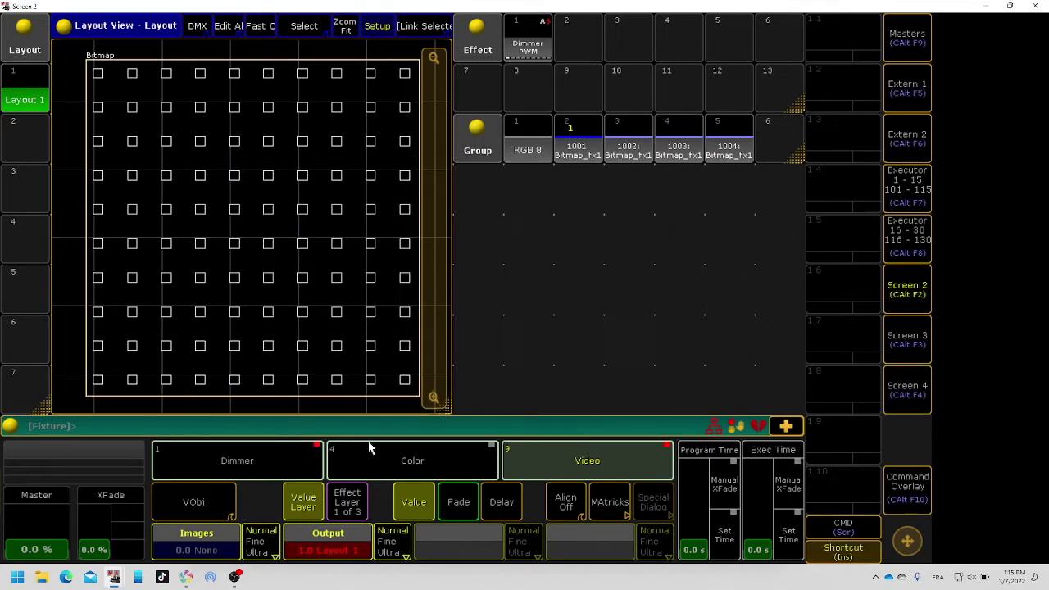
Set the colour of bitmap fixture 1001 to white with R, G and B at 100 using the colour picker.
click(370, 456)
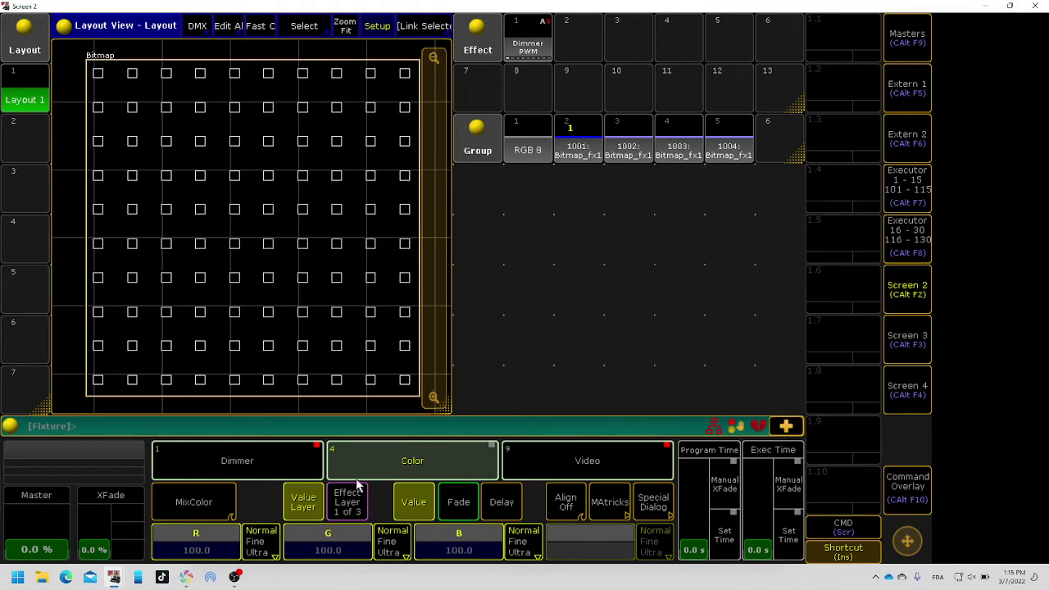
click(653, 501)
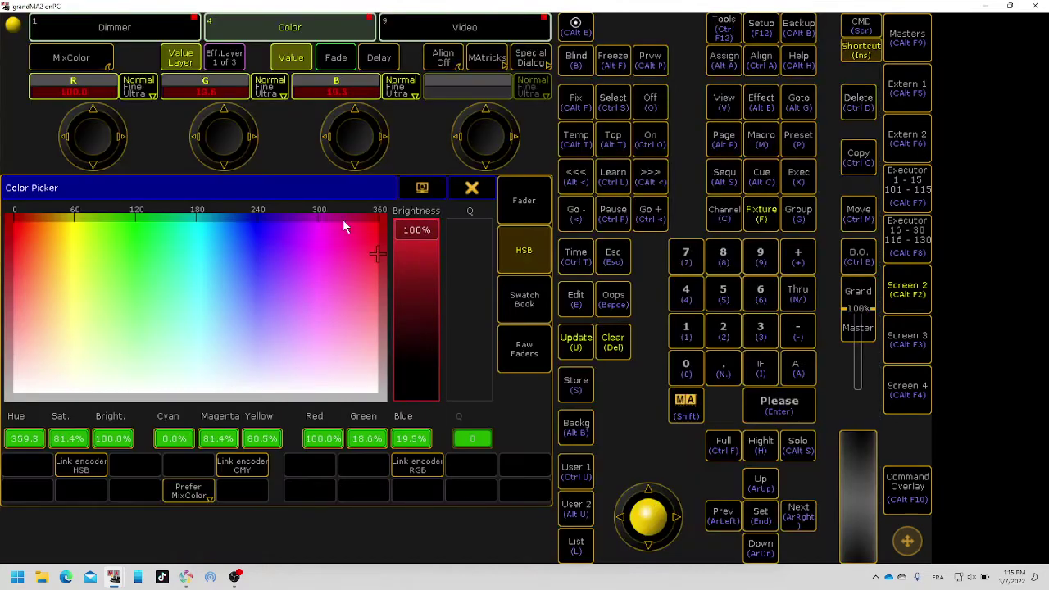
drag(160, 352, 13, 392)
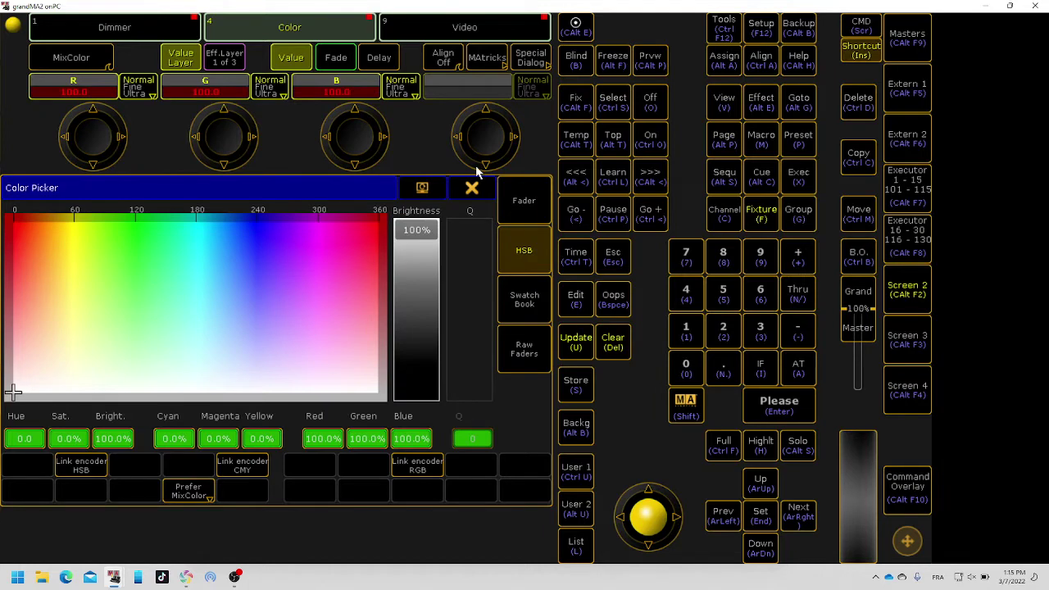
click(472, 193)
click(209, 508)
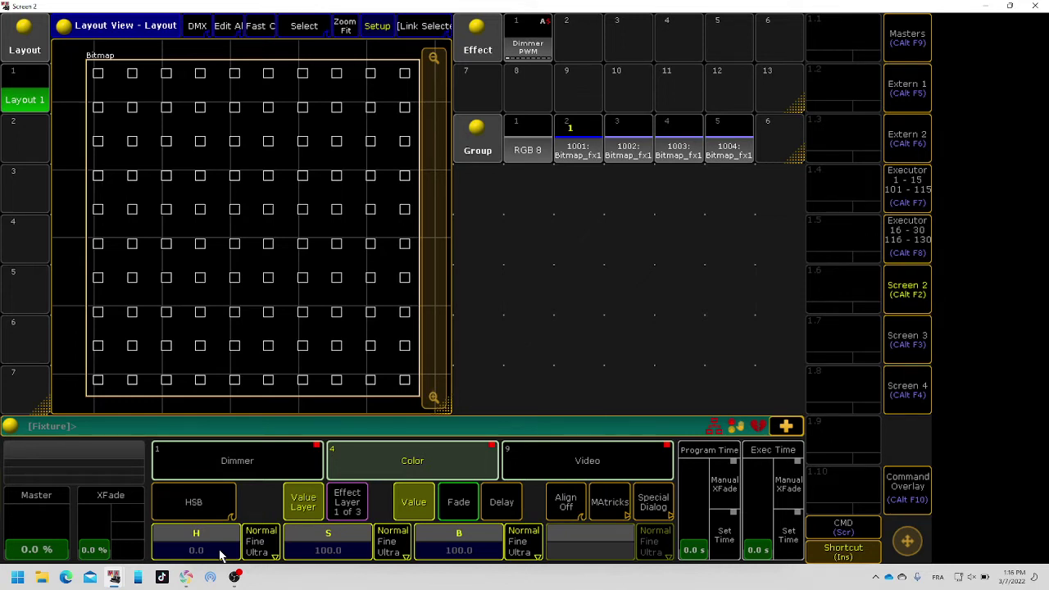
click(209, 509)
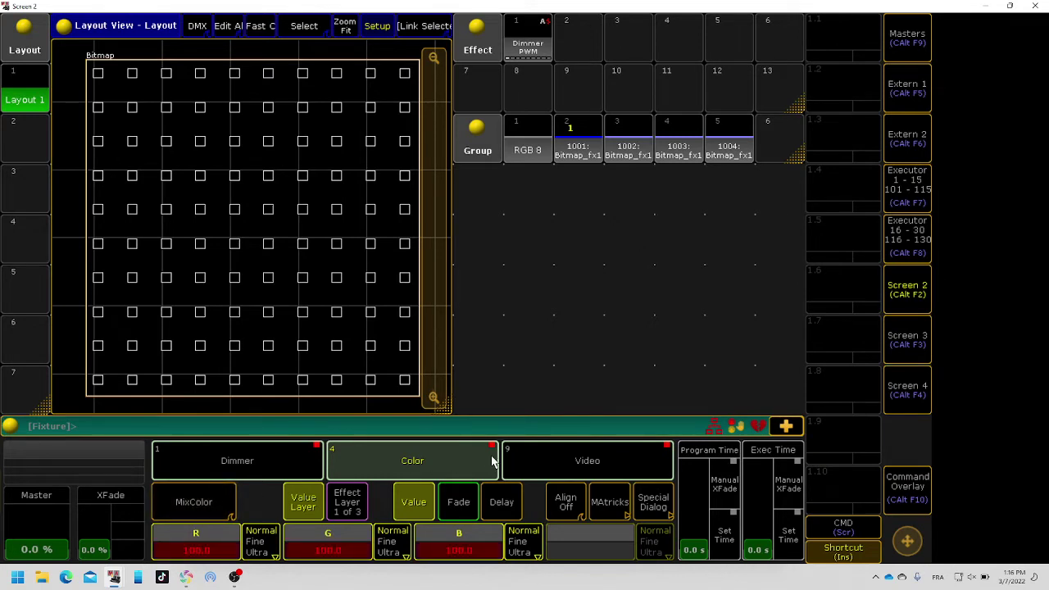
Add an Images pool window below the Group pool and open empty image 14 for editing.
click(459, 168)
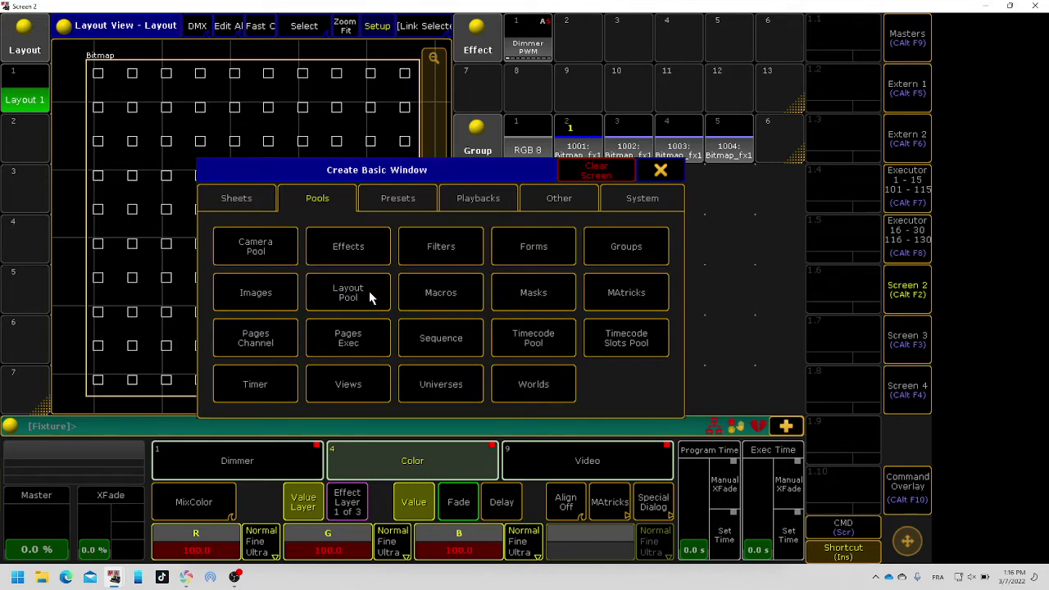
click(243, 295)
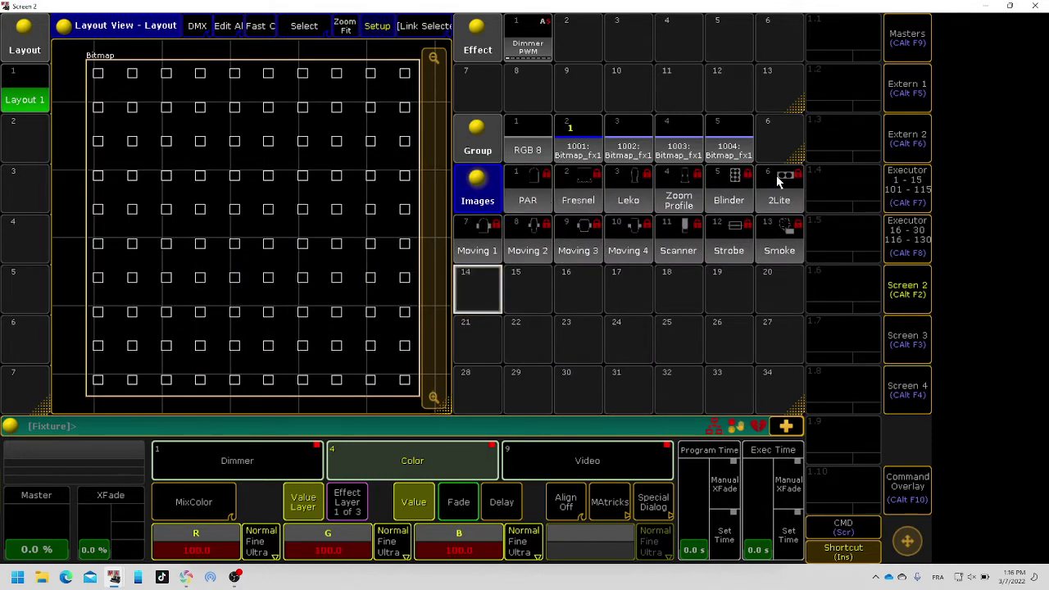
click(476, 281)
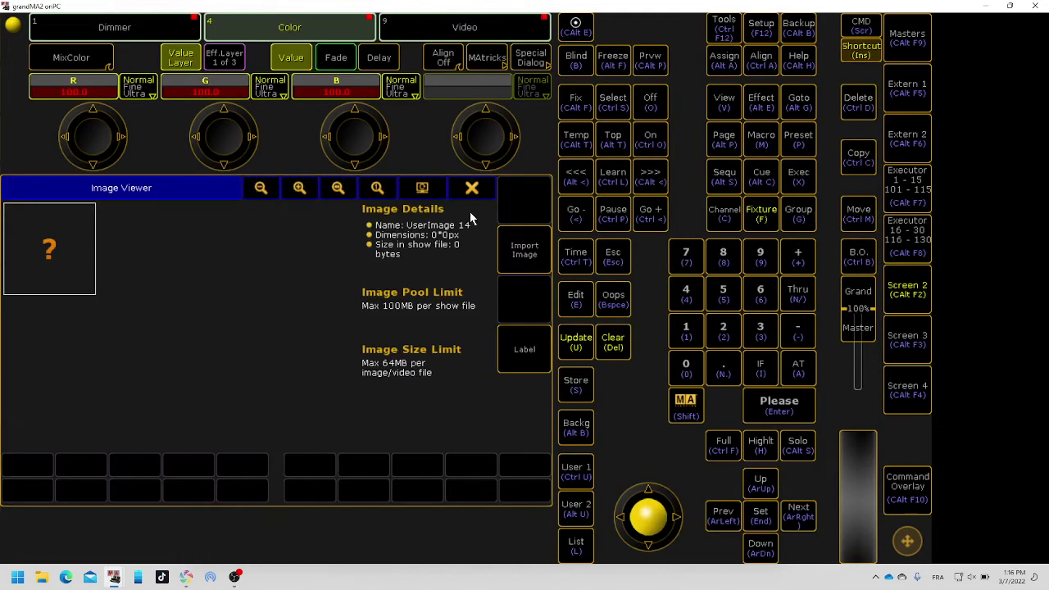
Import 2Lite.png from the predefined images folder into image 14.
click(529, 251)
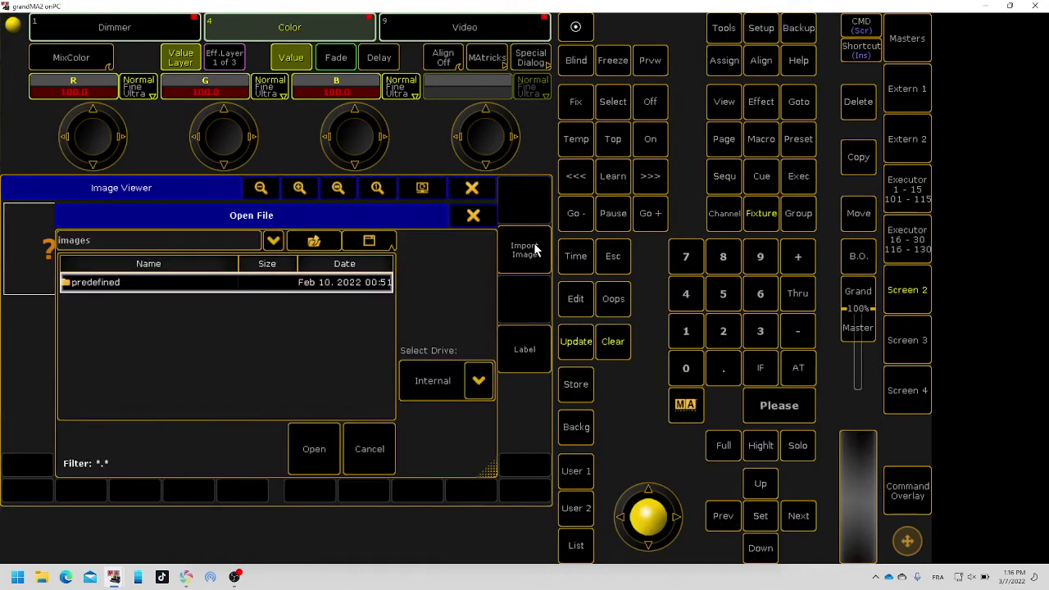
click(274, 238)
click(136, 376)
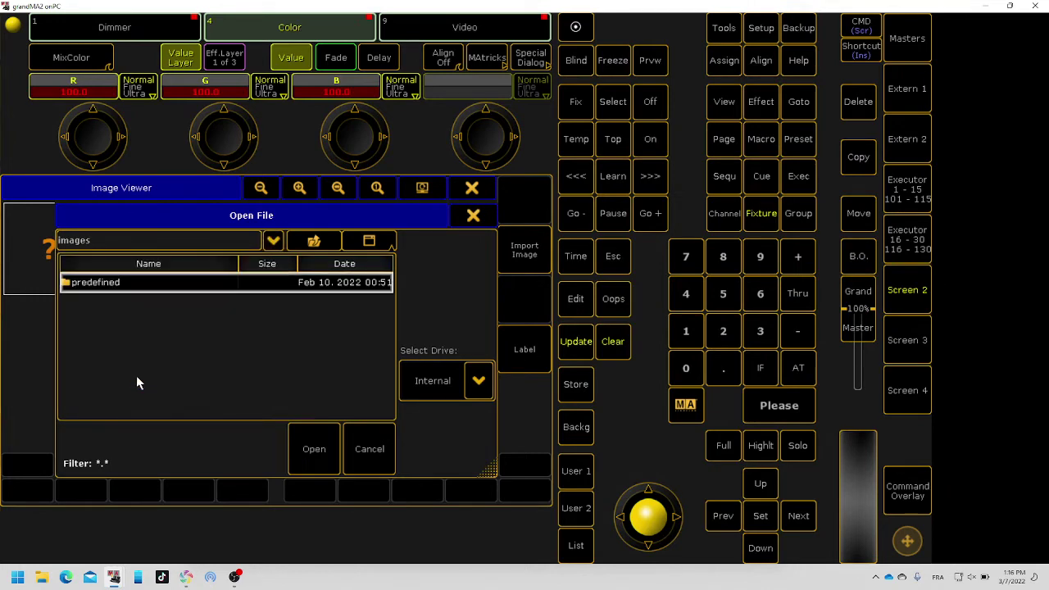
double_click(137, 287)
double_click(139, 289)
Reopen the image import for image 14 and examine the previews of the predefined image files.
click(523, 250)
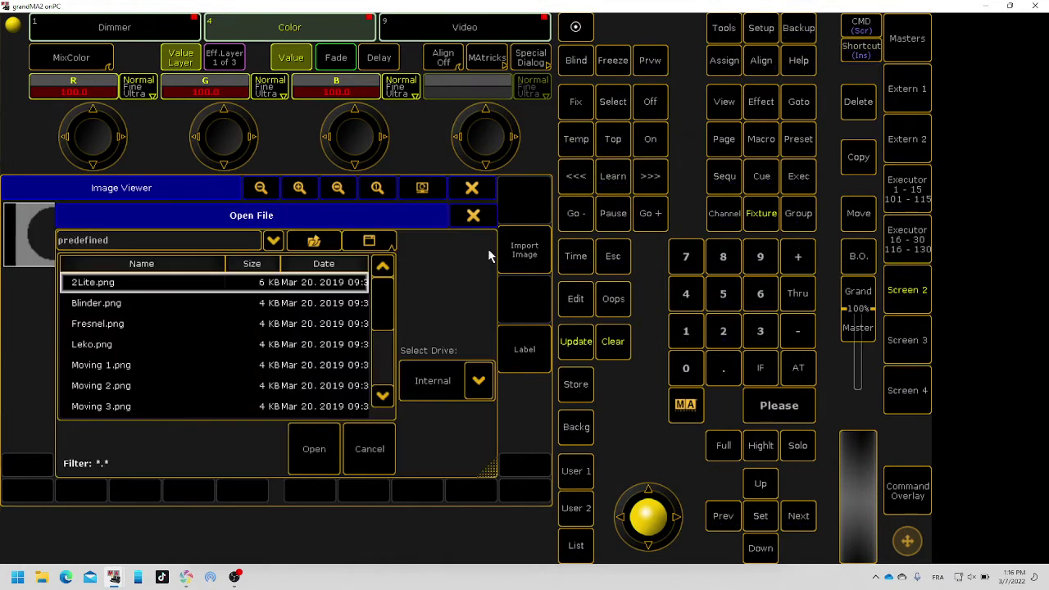
scroll(144, 331, down, 13)
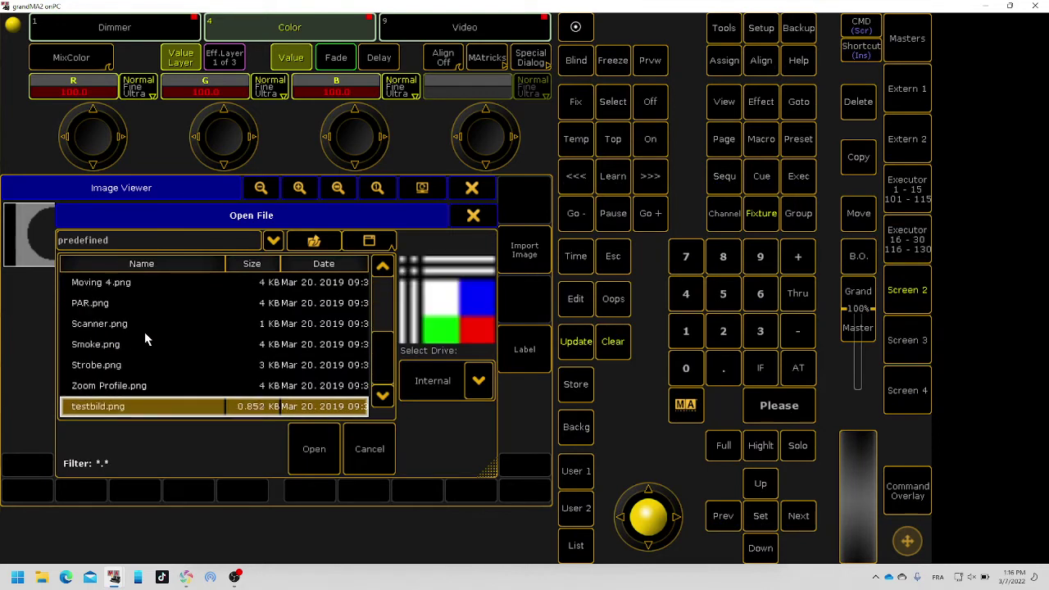
scroll(144, 331, up, 2)
scroll(144, 332, down, 2)
scroll(118, 367, up, 3)
scroll(119, 367, up, 10)
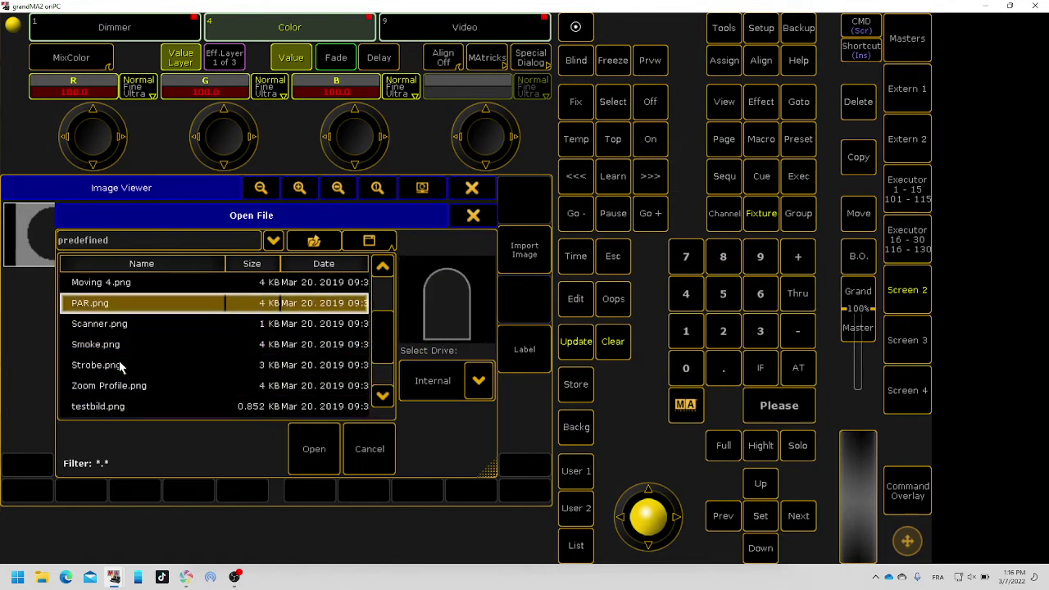
scroll(119, 367, down, 1)
scroll(118, 368, down, 2)
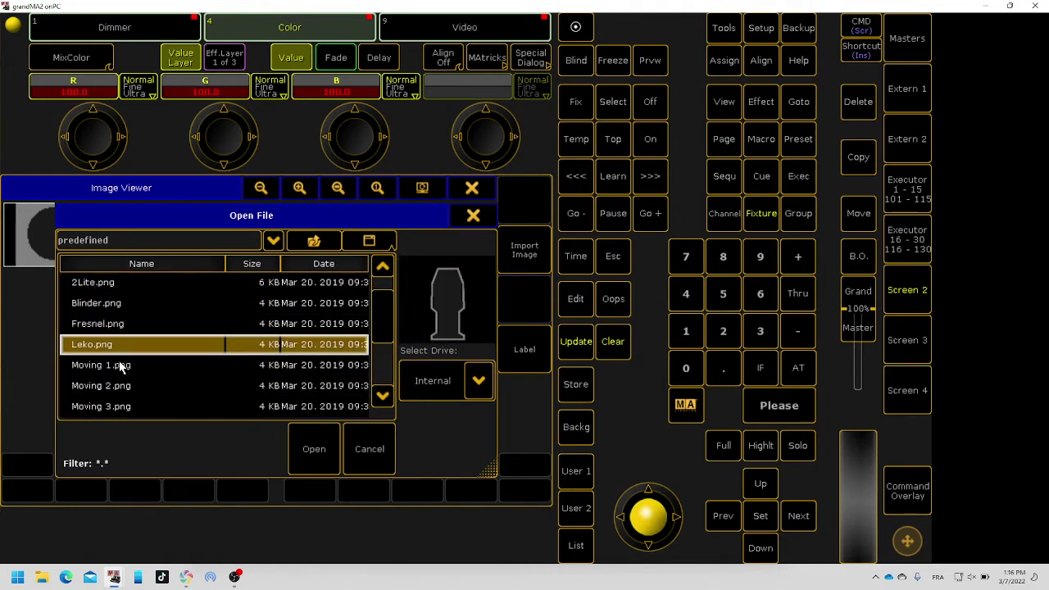
scroll(119, 367, up, 3)
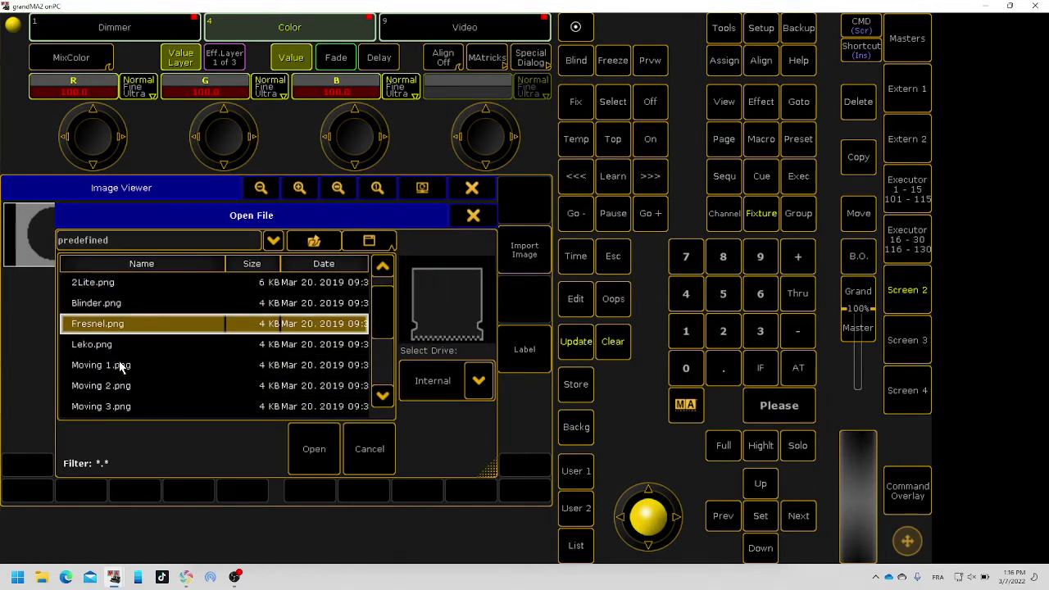
Navigate up from the predefined image files to the gma2_V_3.9.60 folder and open its bitmaps folder.
click(331, 237)
click(329, 238)
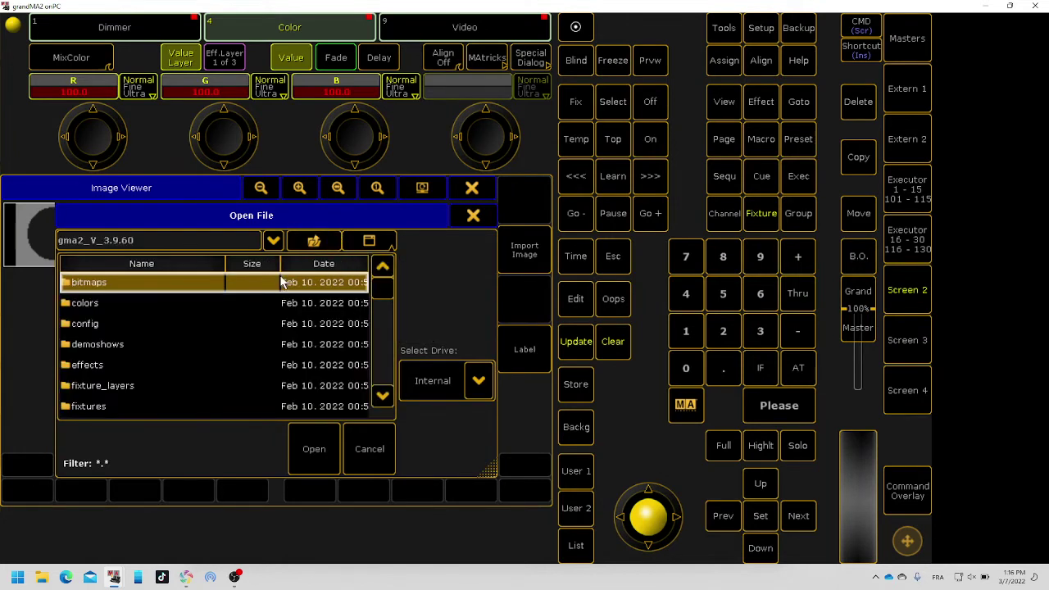
scroll(146, 324, down, 9)
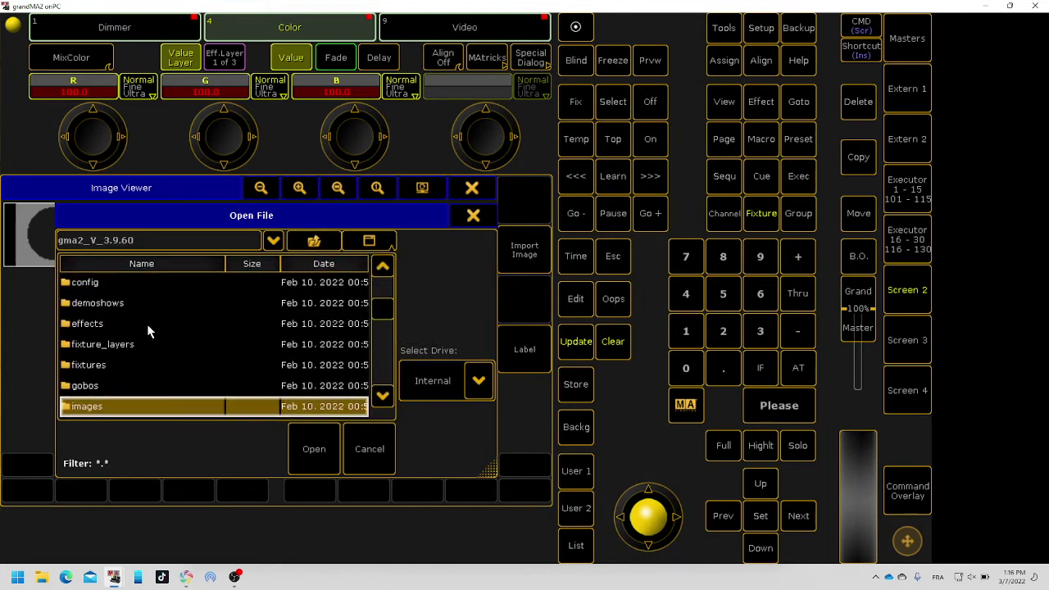
double_click(88, 387)
double_click(109, 283)
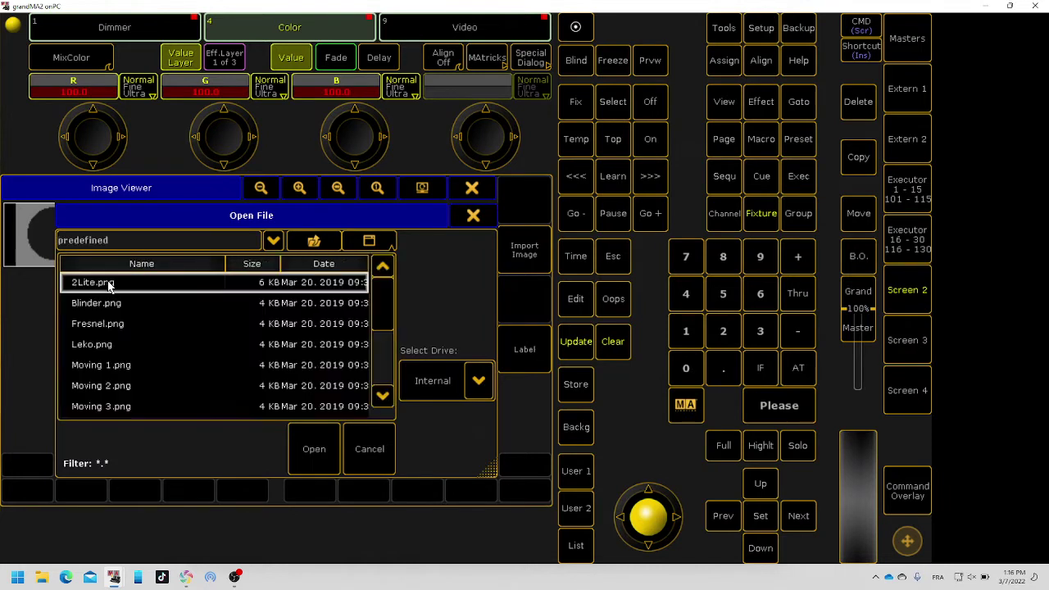
scroll(109, 283, down, 8)
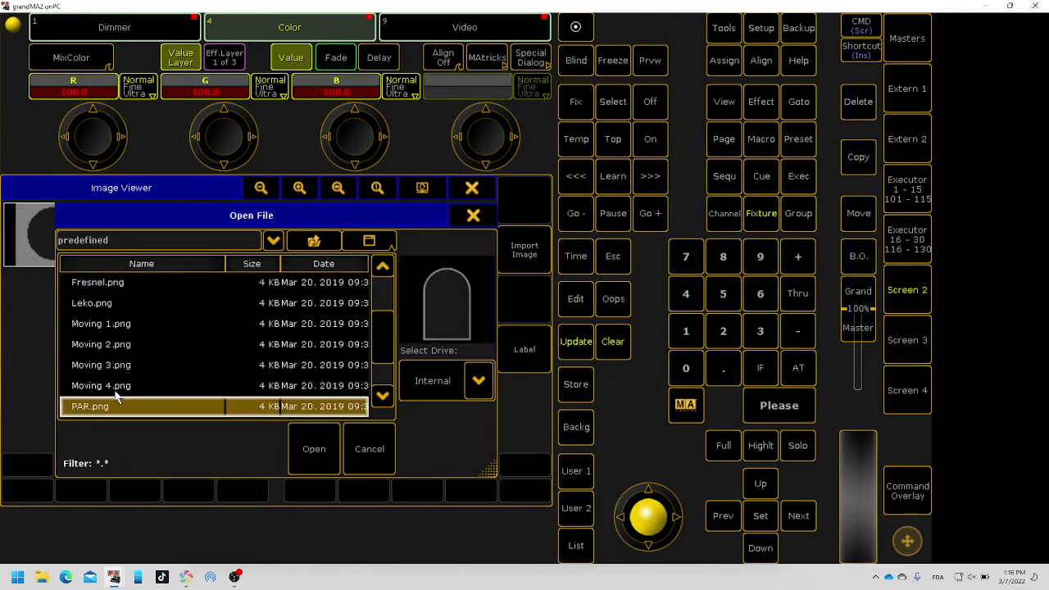
click(314, 240)
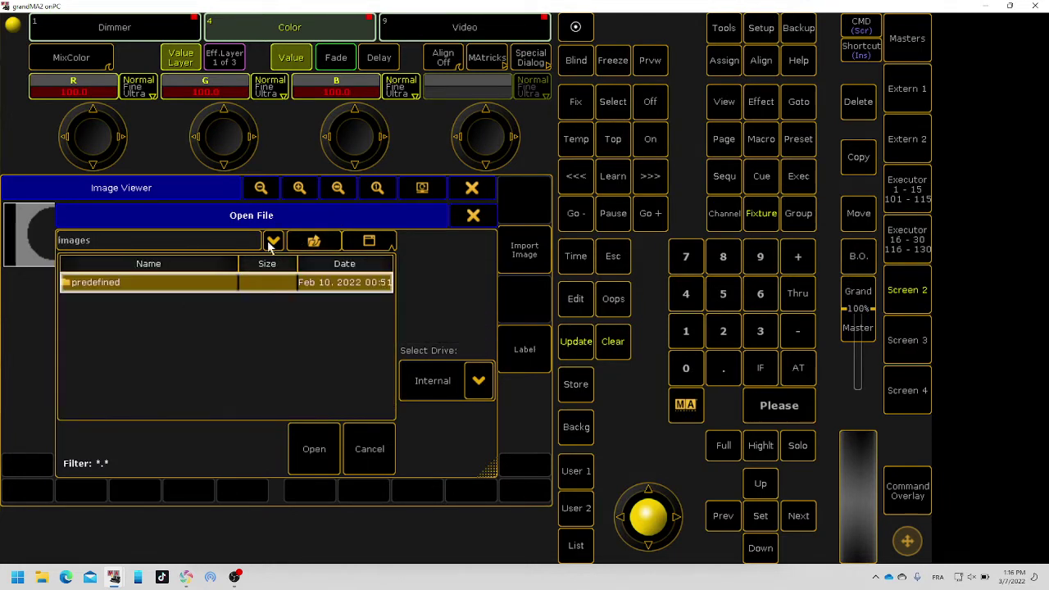
click(314, 240)
double_click(119, 283)
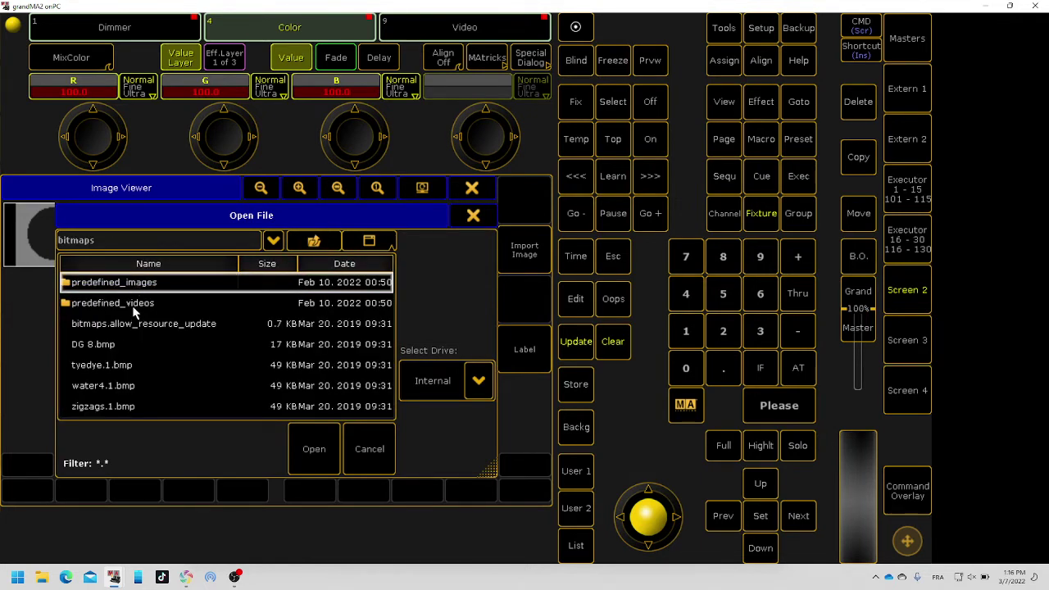
Preview the BMP files in the bitmaps folder and open the predefined_images subfolder.
click(136, 326)
key(Down)
key(Down)
key(Down)
key(Down)
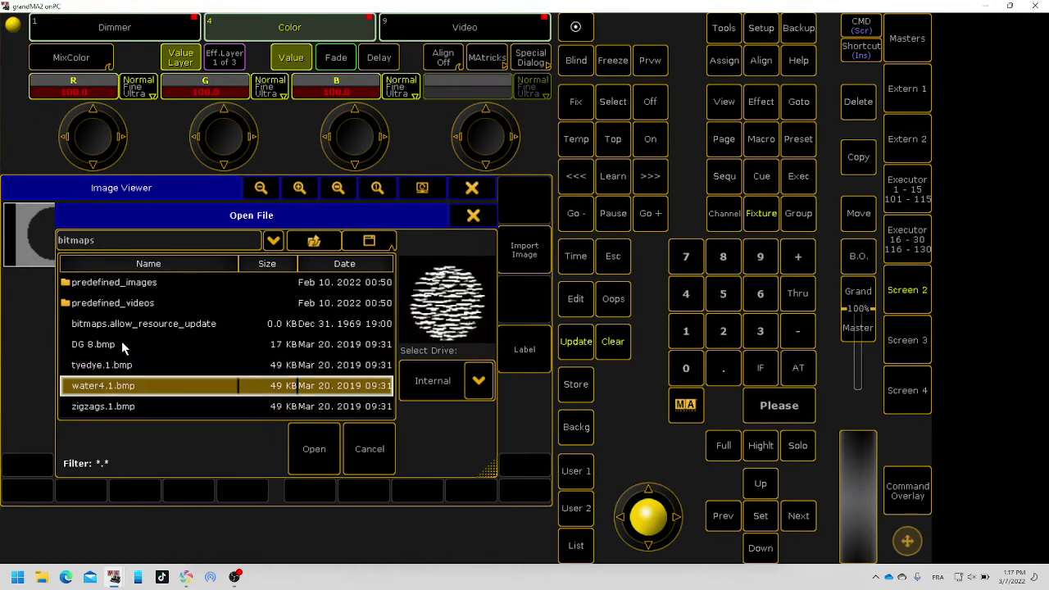
key(Home)
double_click(139, 284)
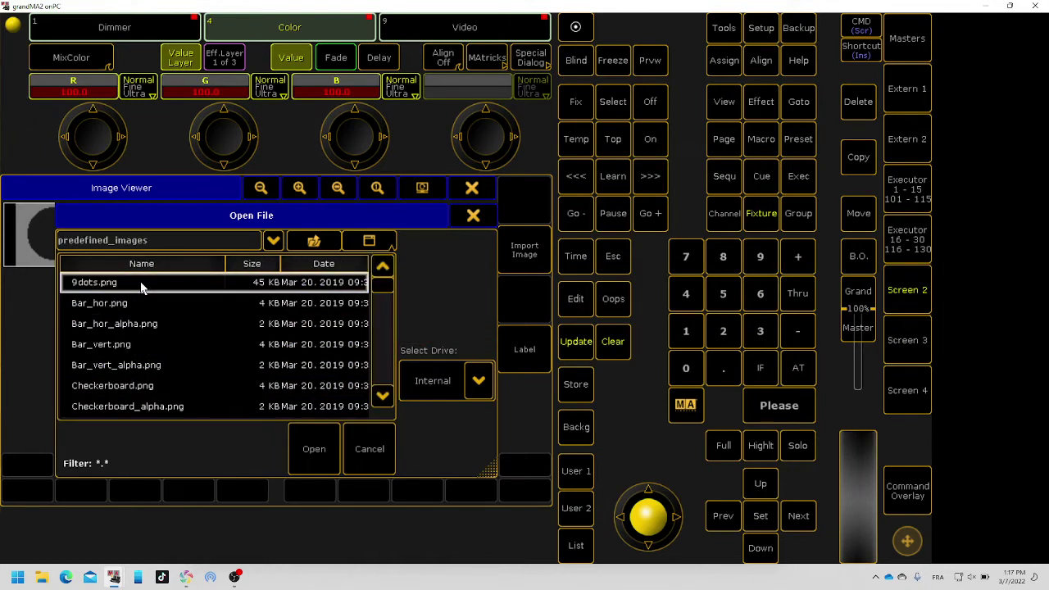
Examine the previews of the predefined_images files from 9dots.png through Hose_ver_alpha.png.
click(115, 284)
drag(115, 284, 107, 341)
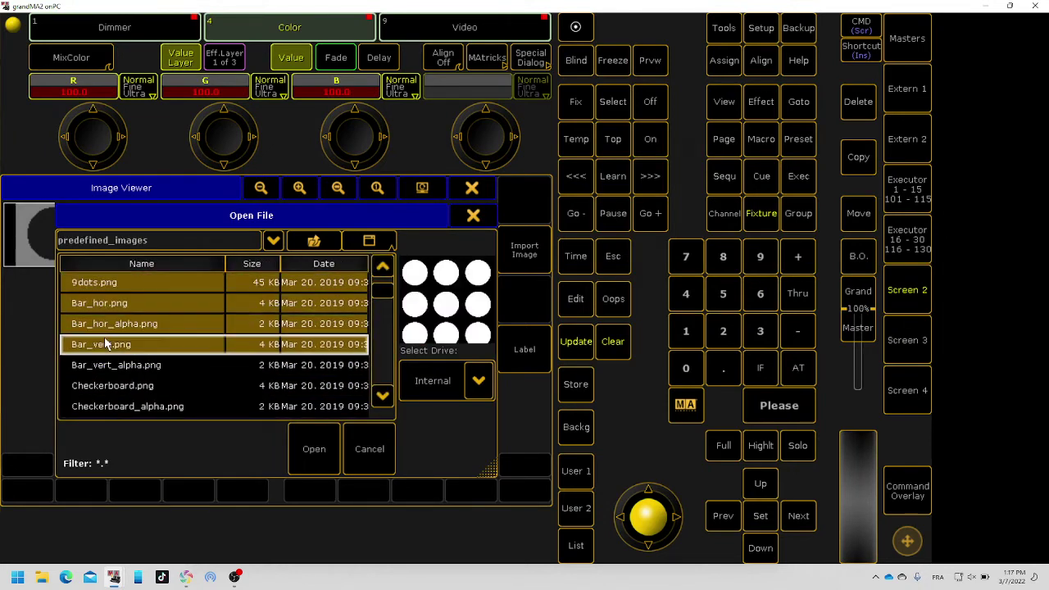
click(118, 325)
click(119, 304)
click(121, 283)
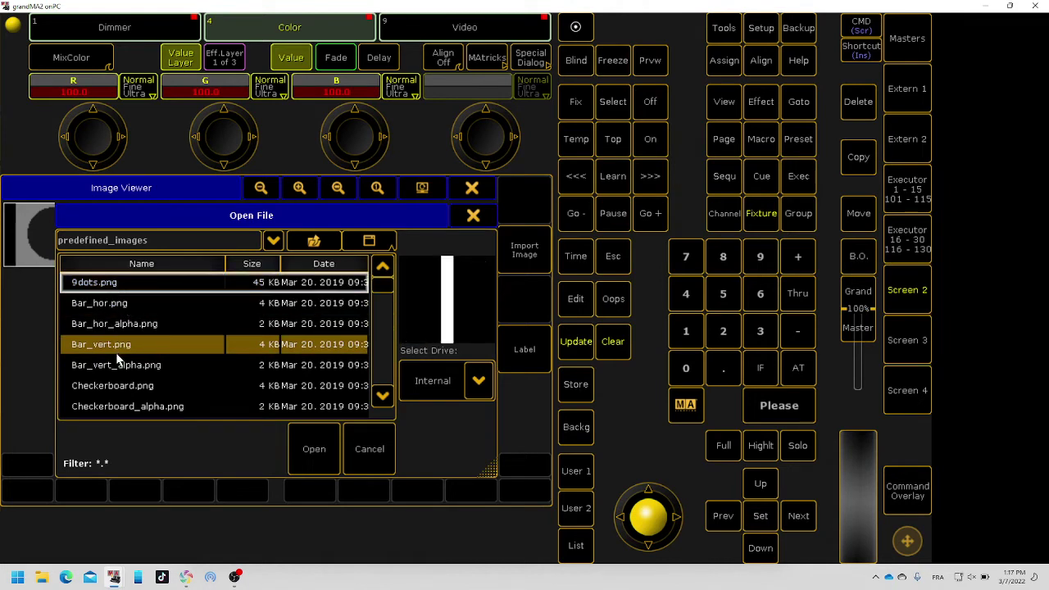
key(Down)
key(Down)
key(Down)
key(Down)
key(Down)
key(Down)
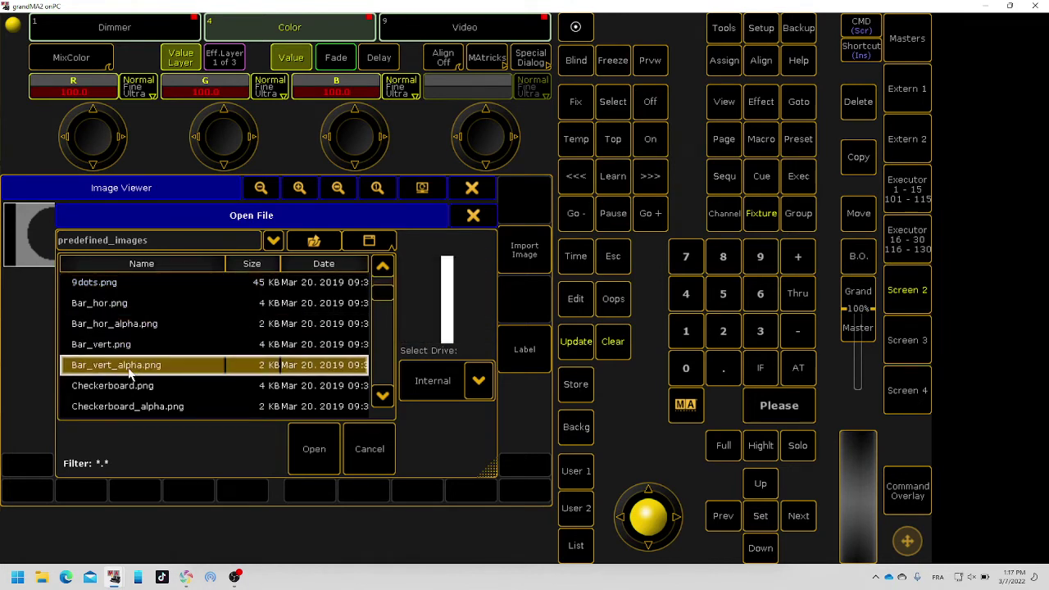
key(Down)
key(Down)
key(Down)
key(Down)
key(Down)
key(Down)
key(Down)
key(Down)
key(Down)
key(Down)
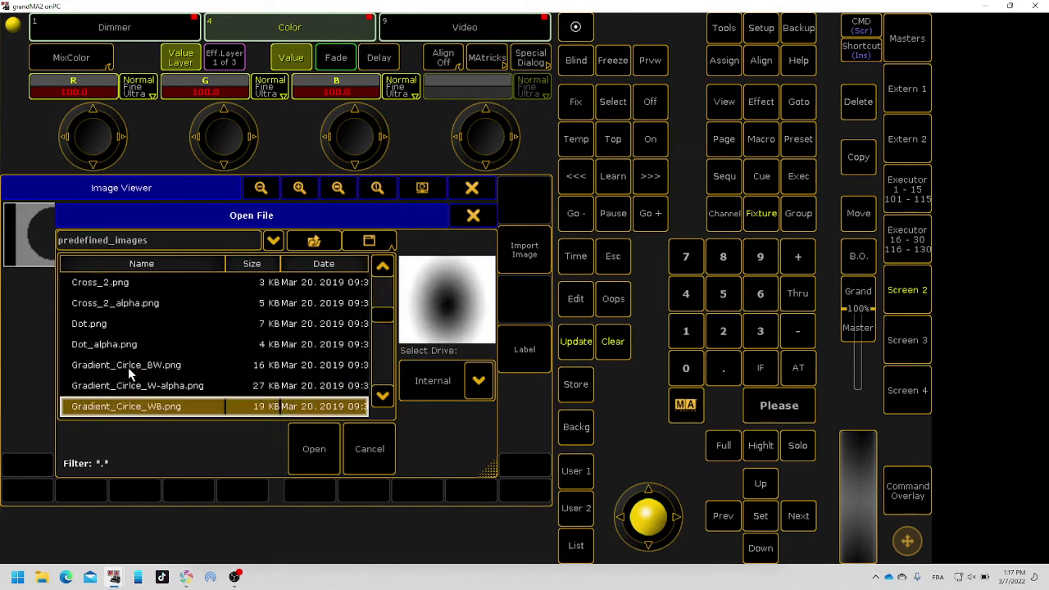
key(Down)
key(Down)
key(Down)
key(Down)
key(Down)
key(Down)
key(Down)
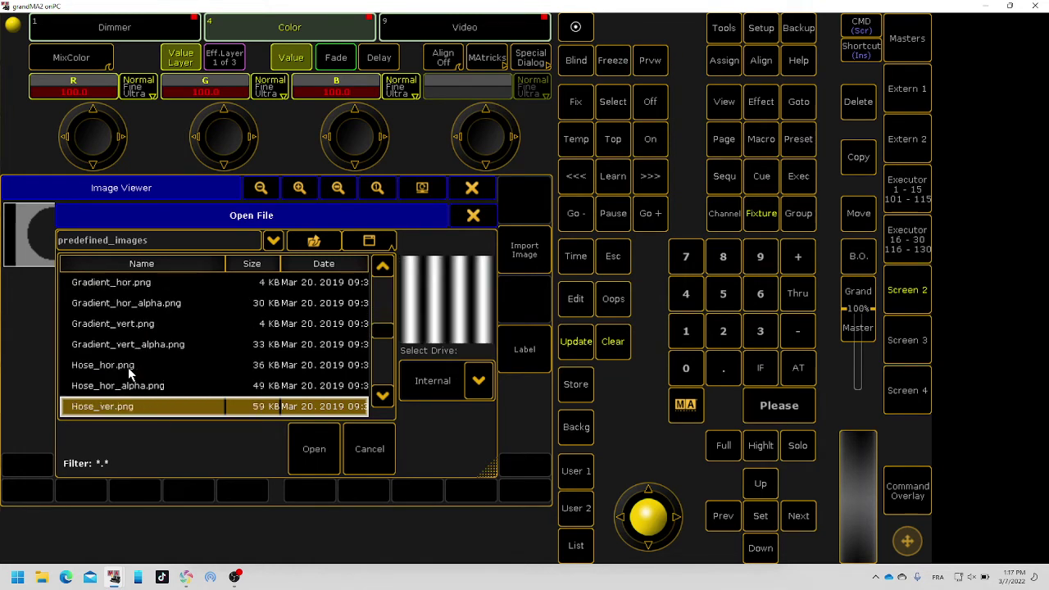
key(Down)
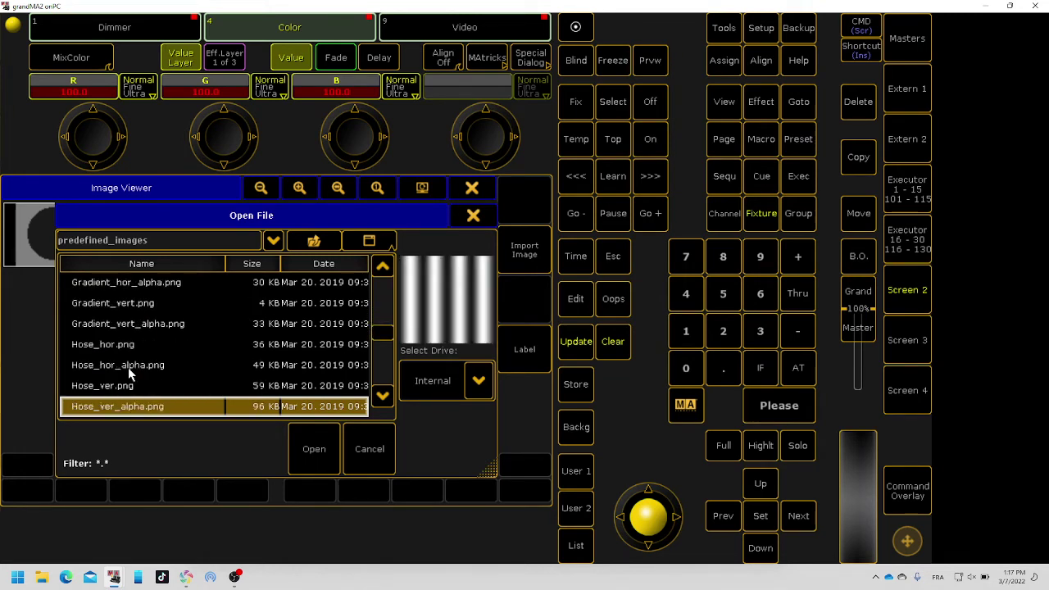
Review the predefined_images previews in reverse order, from the hose and gradient images back to the bar images.
key(Up)
key(Up)
key(Up)
key(Up)
key(Up)
key(Up)
key(Up)
key(Up)
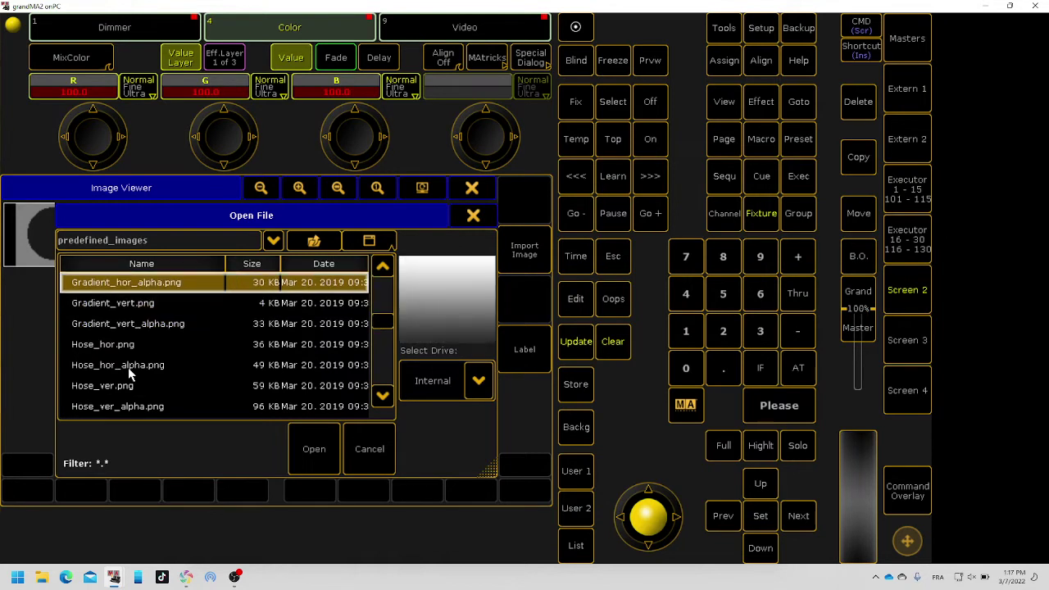
key(Up)
key(Up)
key(Up)
key(Up)
key(Up)
key(Up)
key(Up)
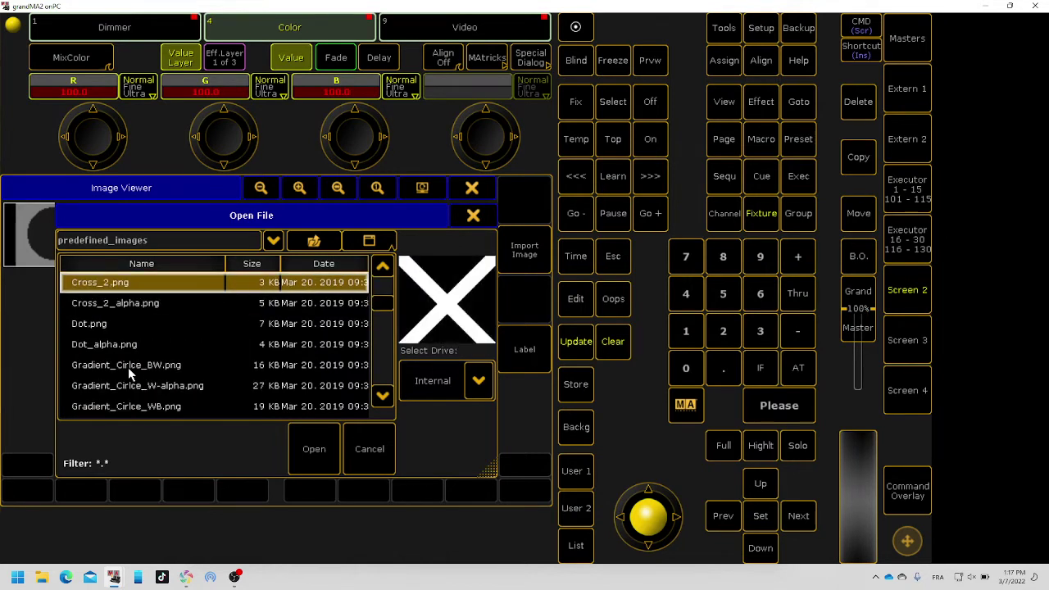
key(Down)
key(Up)
key(Up)
key(Up)
key(Up)
key(Up)
key(Up)
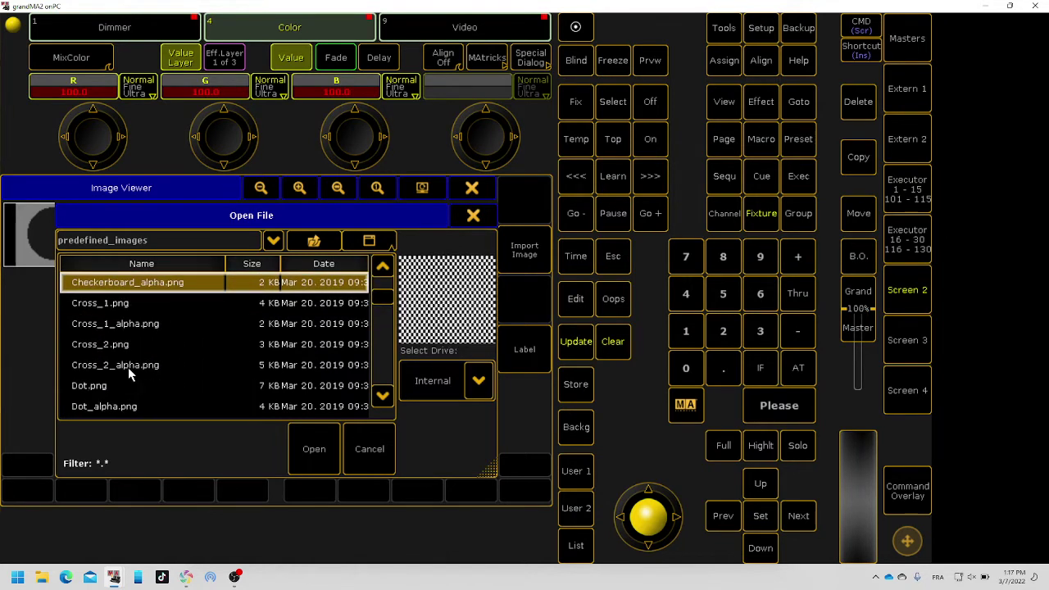
key(Up)
key(Up)
key(Up)
key(Up)
key(Down)
key(Down)
key(Down)
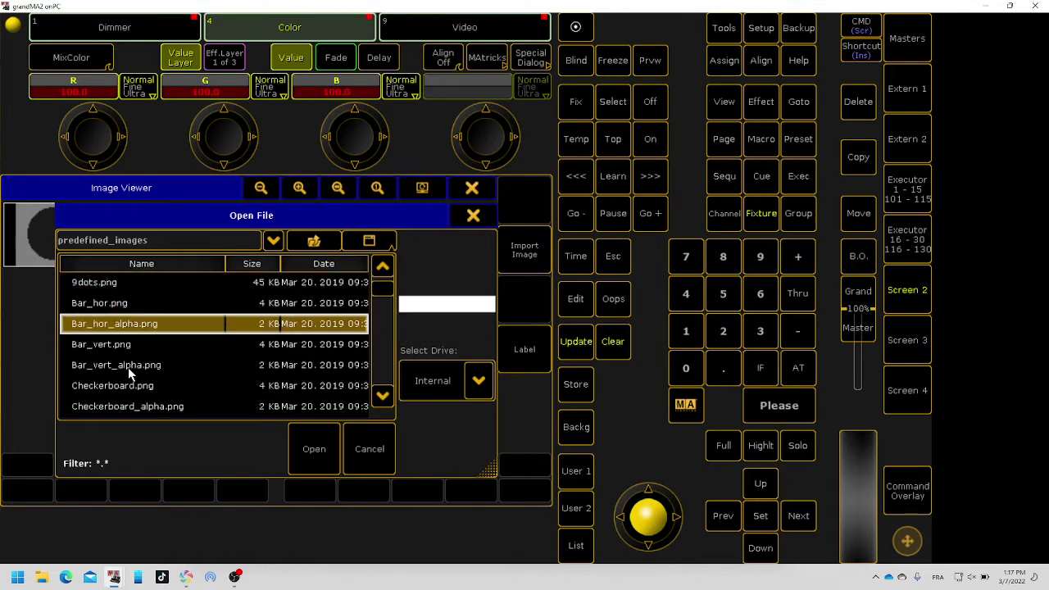
key(Up)
key(Up)
key(Down)
key(Down)
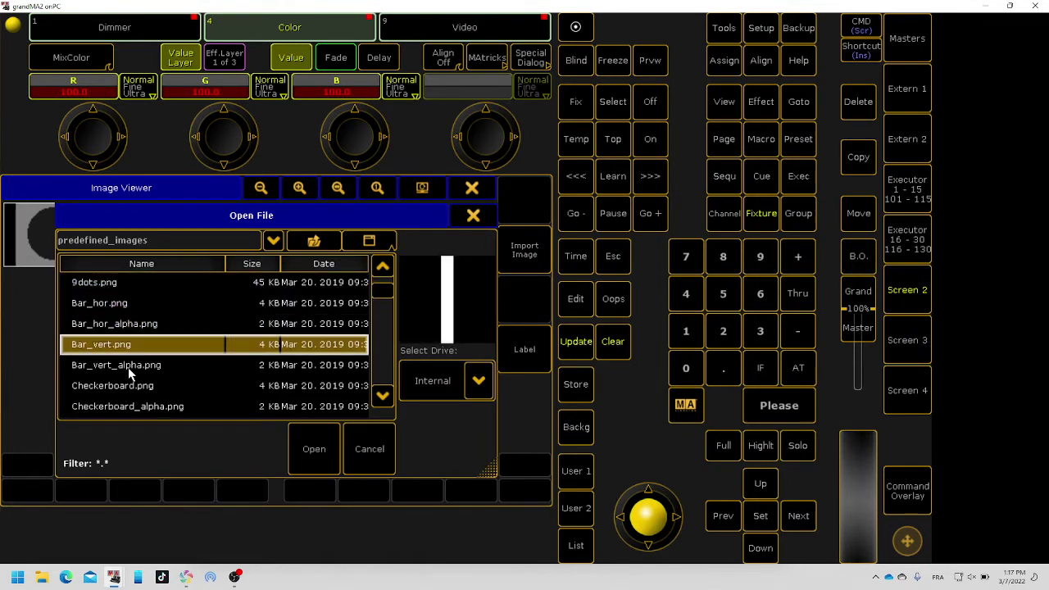
Compare the previews of Bar_vert.png and Bar_vert_alpha.png.
key(Down)
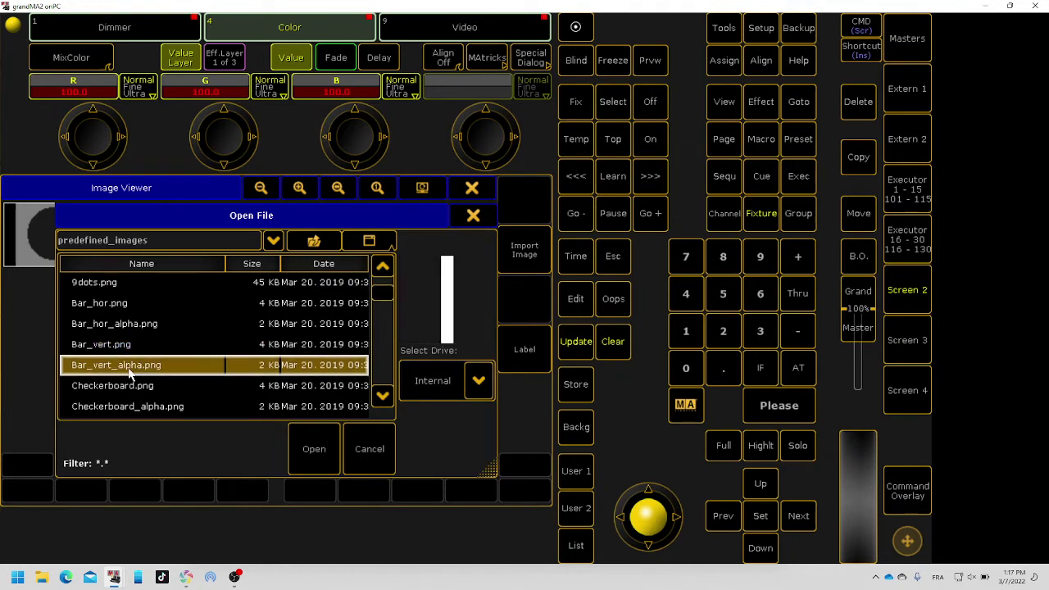
key(Up)
key(Down)
key(Up)
key(Down)
key(Up)
key(Down)
key(Up)
key(Down)
key(Up)
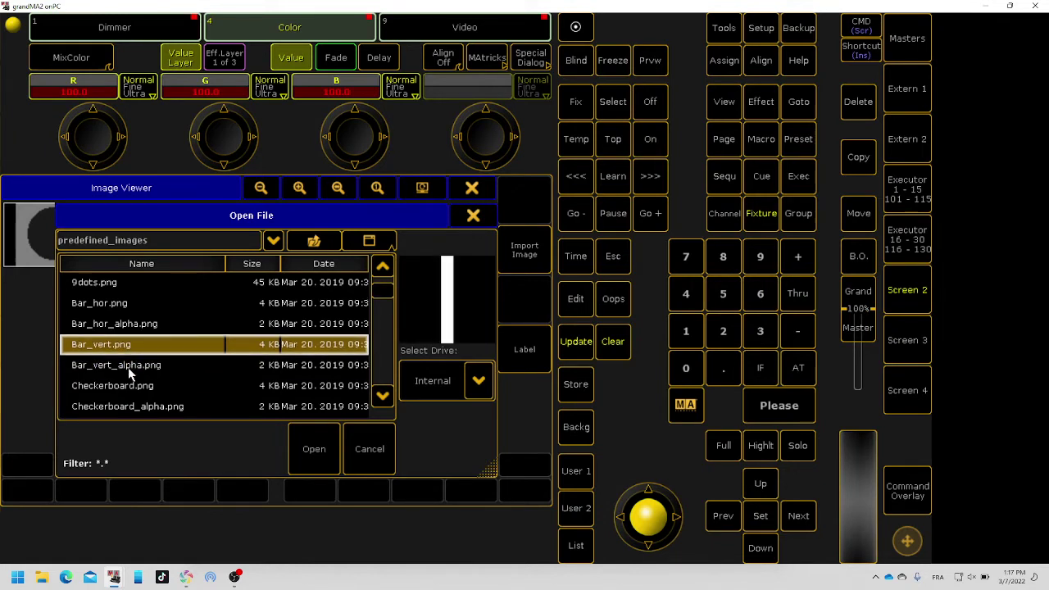
key(Down)
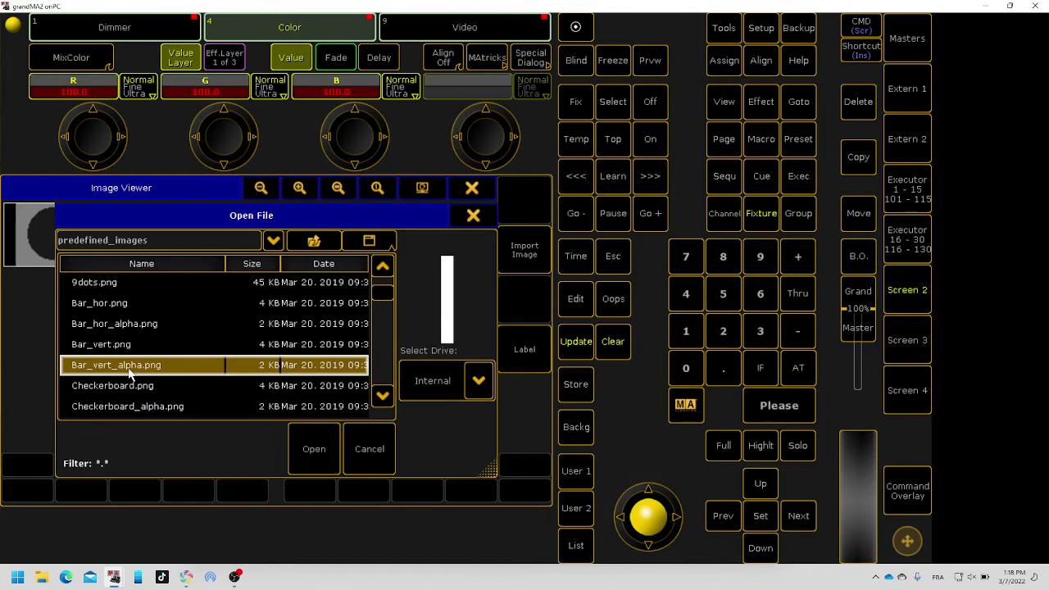
key(Up)
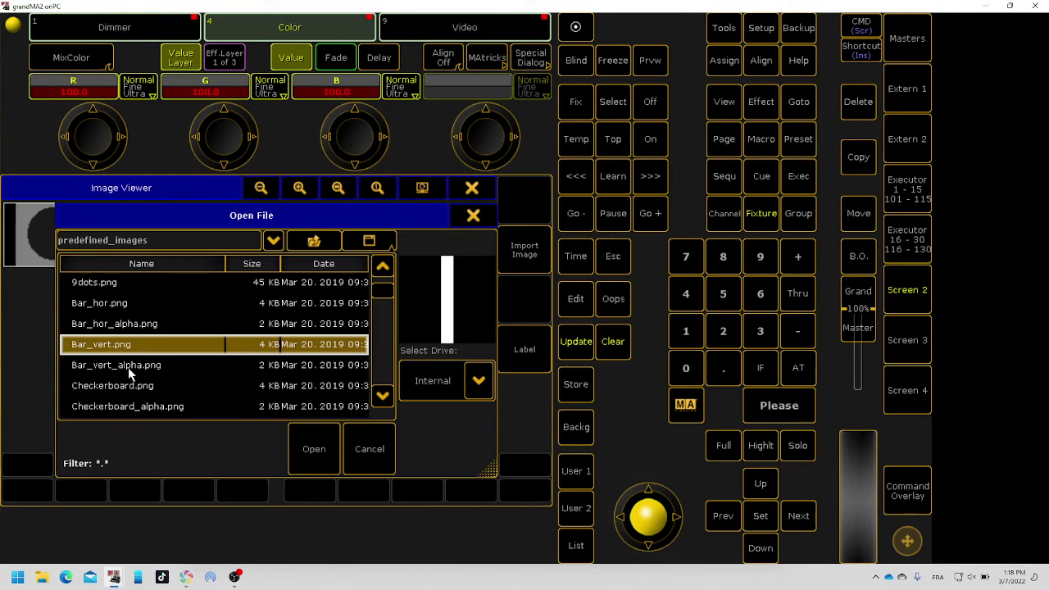
Import Bar_vert_alpha.png into image 14 and close the image viewer.
click(129, 370)
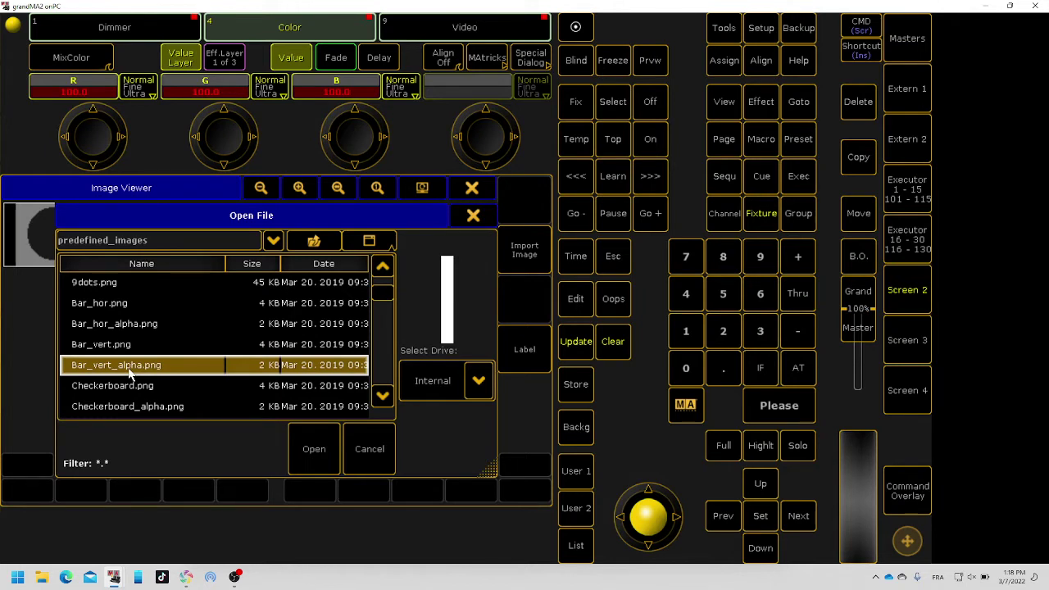
click(320, 458)
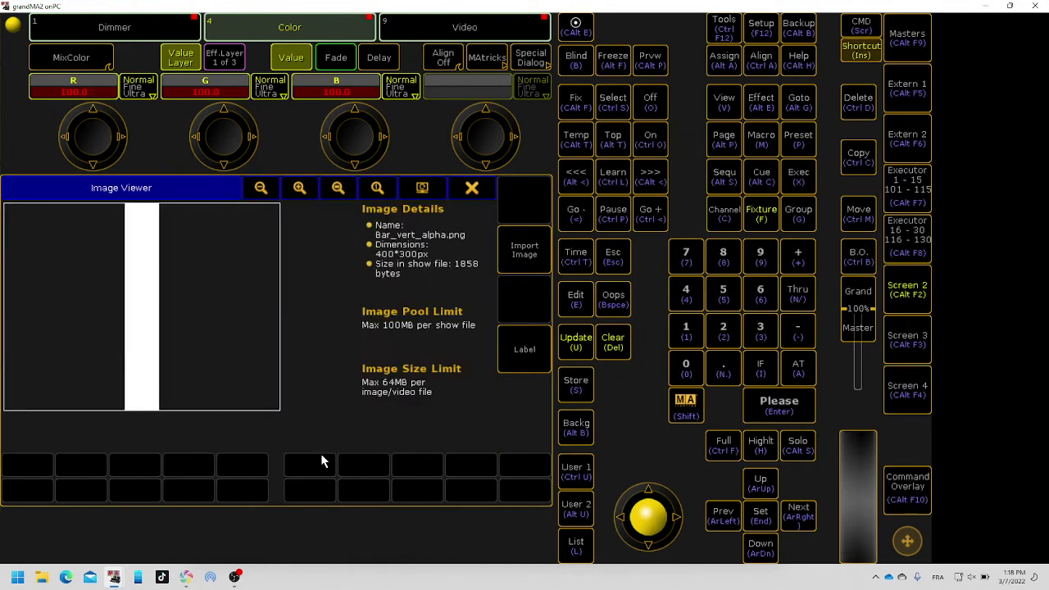
click(472, 188)
Switch off the layout view's setup mode and call image 14 for the selected bitmap fixture.
click(482, 307)
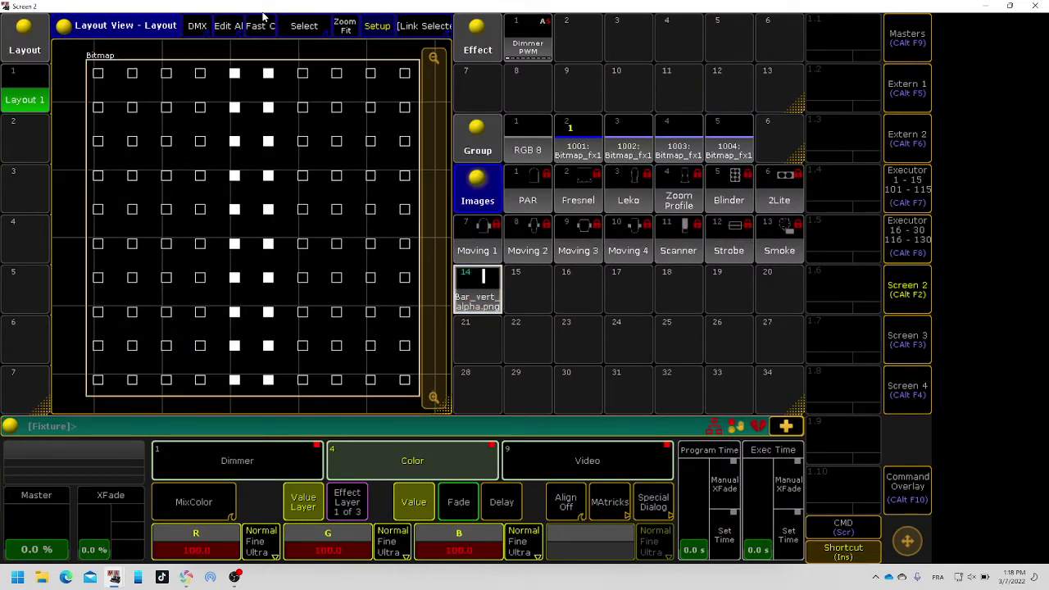
click(271, 347)
click(489, 299)
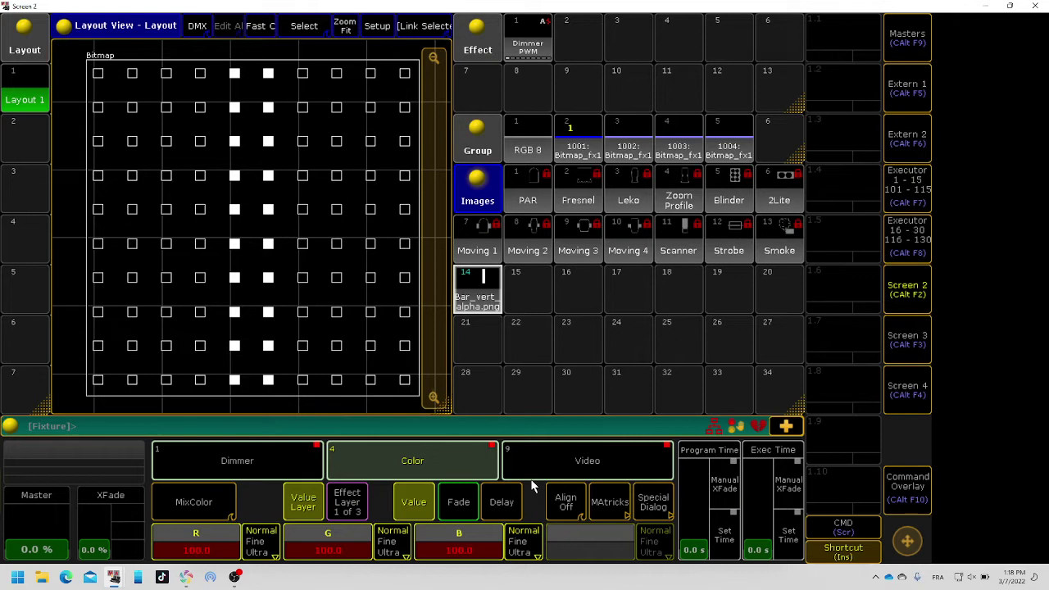
drag(808, 416, 814, 321)
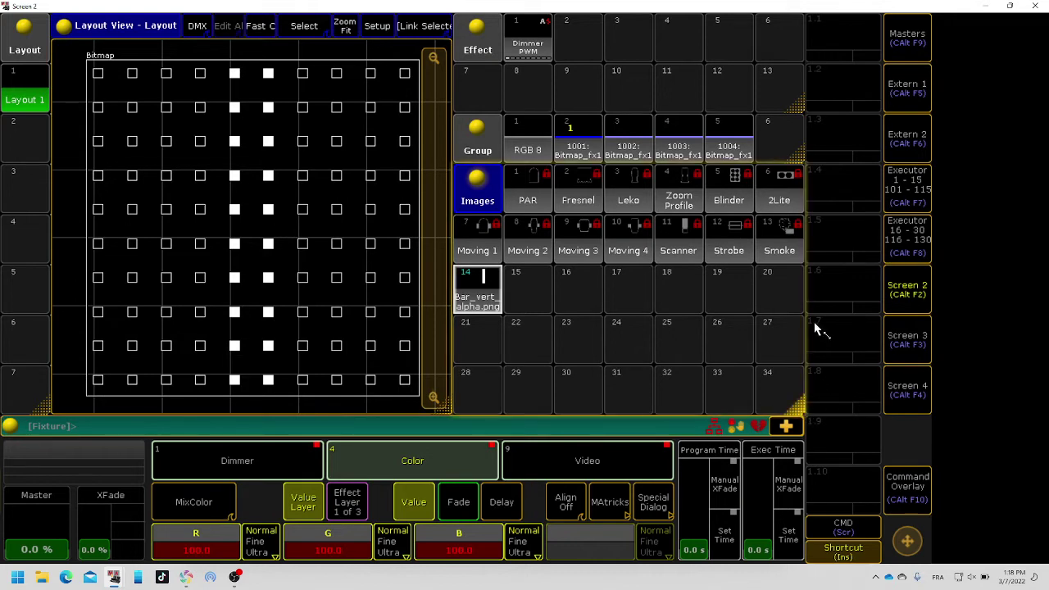
click(460, 326)
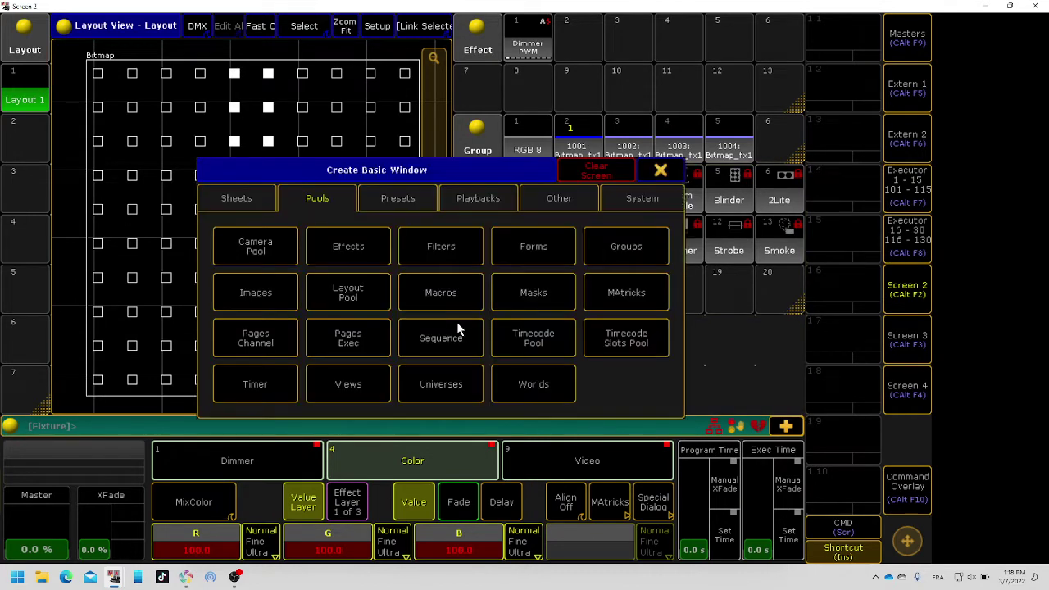
click(399, 200)
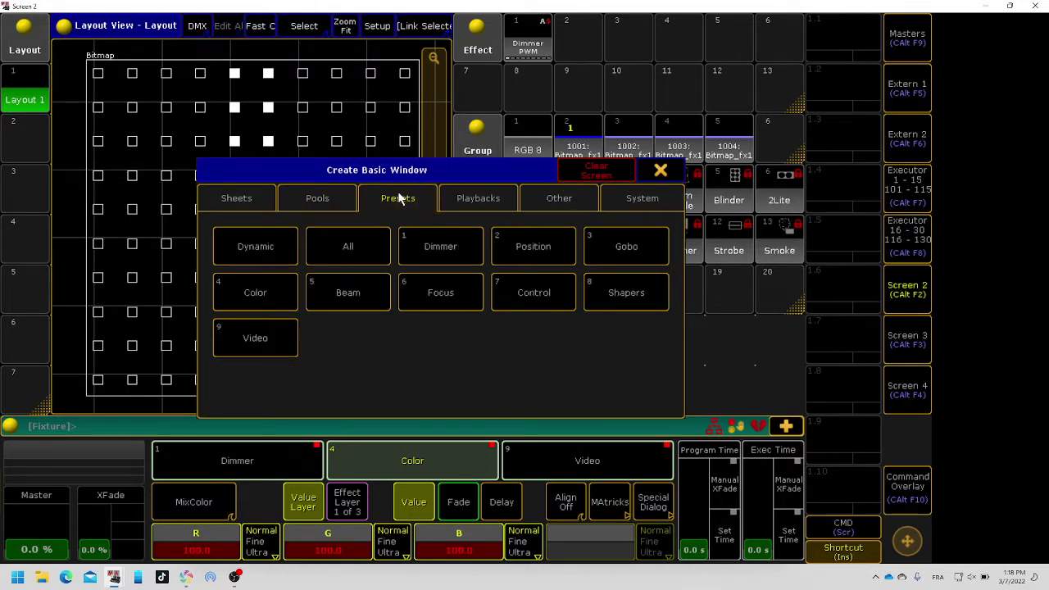
click(250, 338)
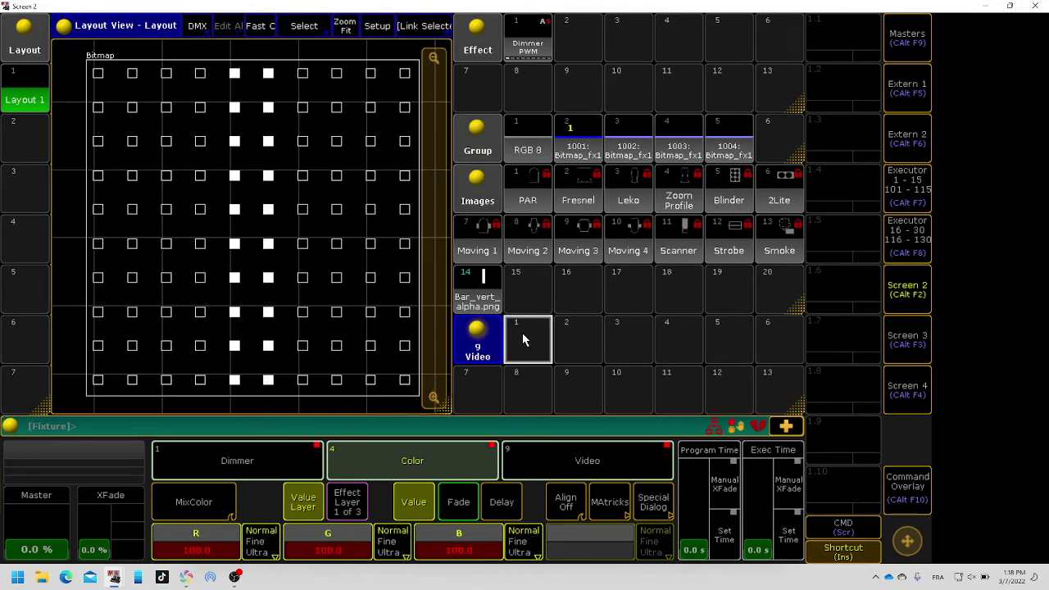
click(477, 328)
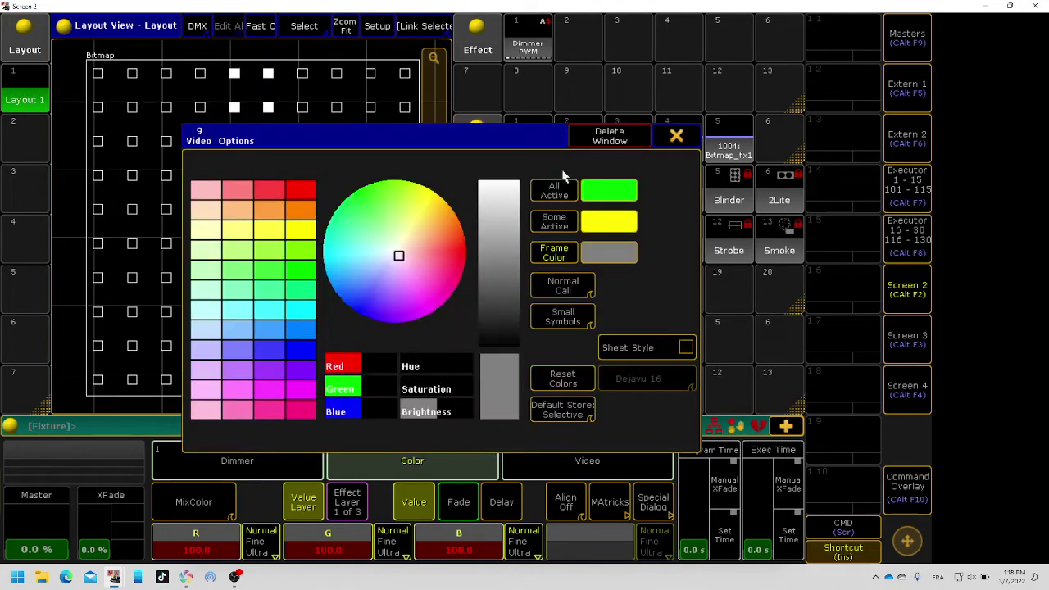
click(613, 139)
Store the vertical bar look as preset 1 in a new All preset pool below the Images pool and recall it on bitmap fixture 1001.
click(465, 328)
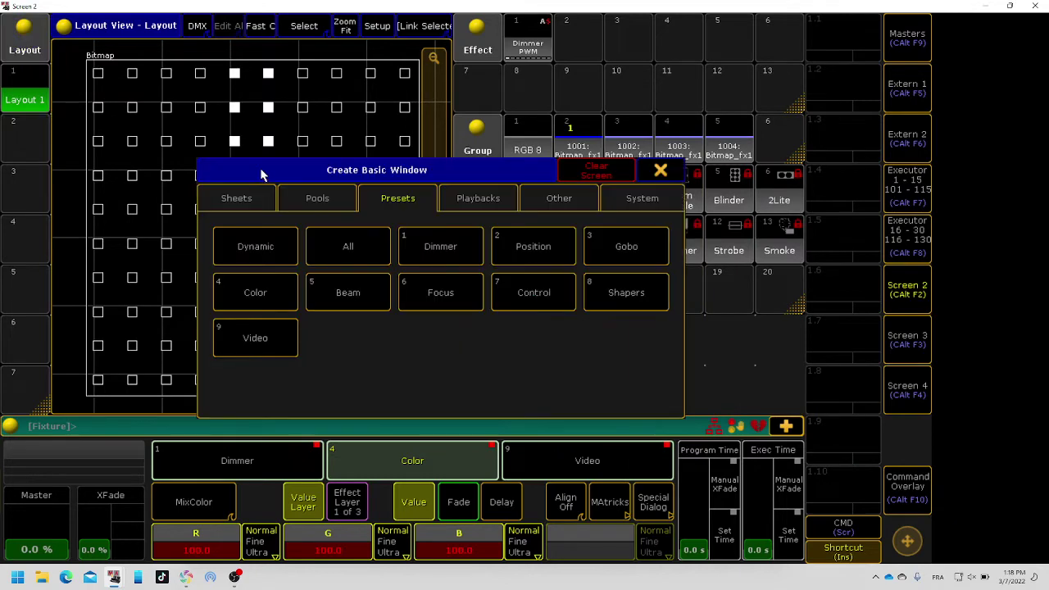
click(352, 244)
click(525, 349)
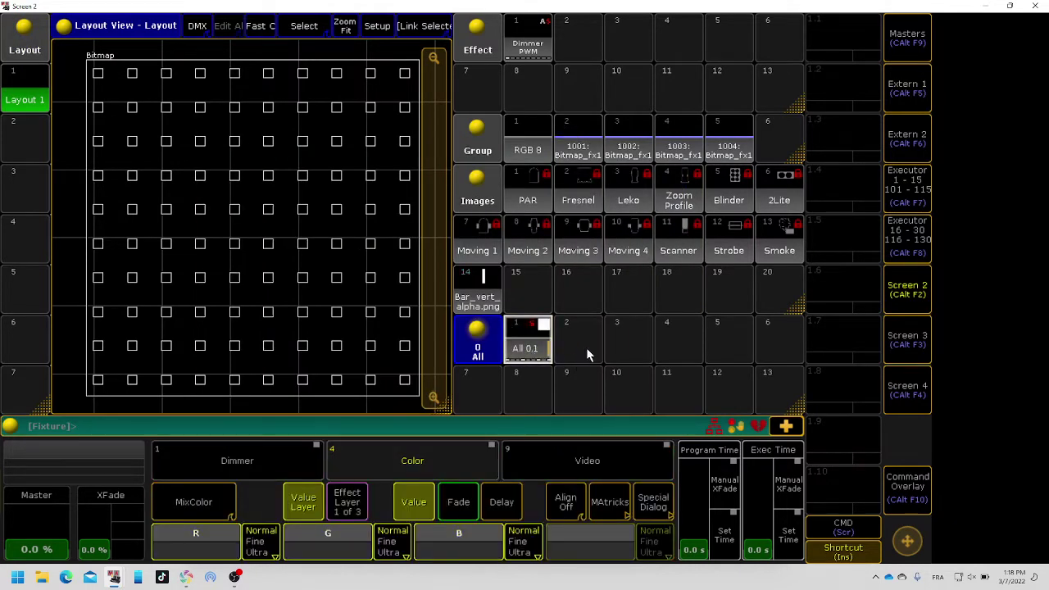
click(549, 348)
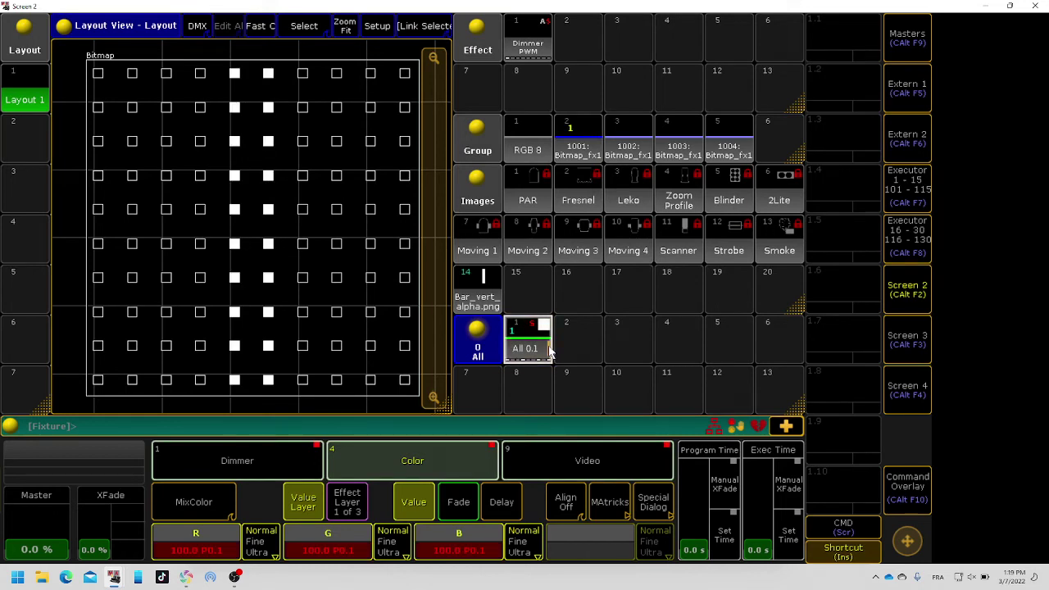
Load the predefined BMP Rot Z CW effect into effect 2 and run it on the selected bitmap fixture.
click(577, 32)
click(525, 300)
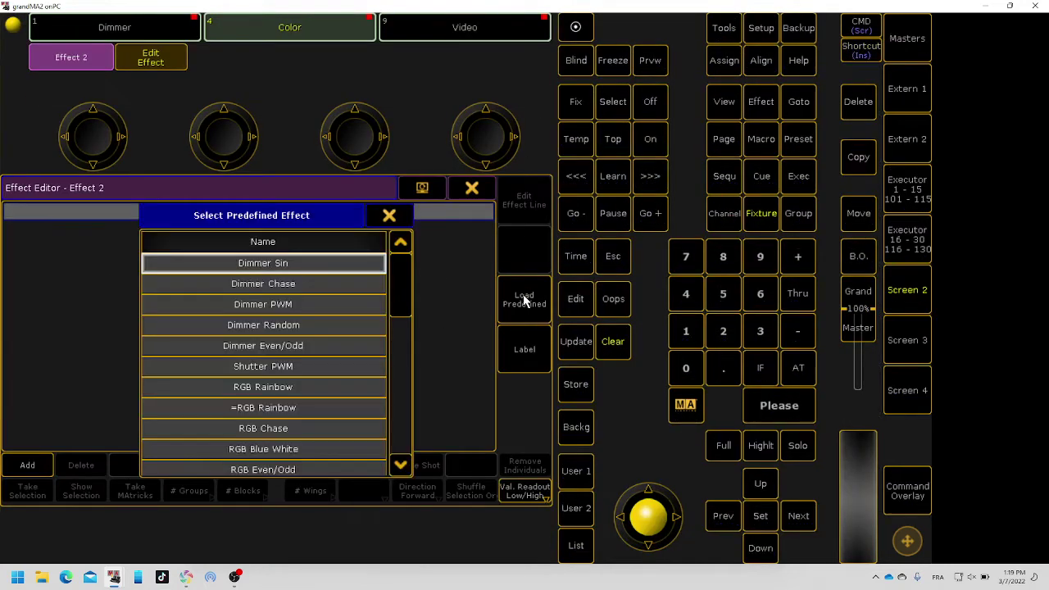
drag(398, 277, 394, 412)
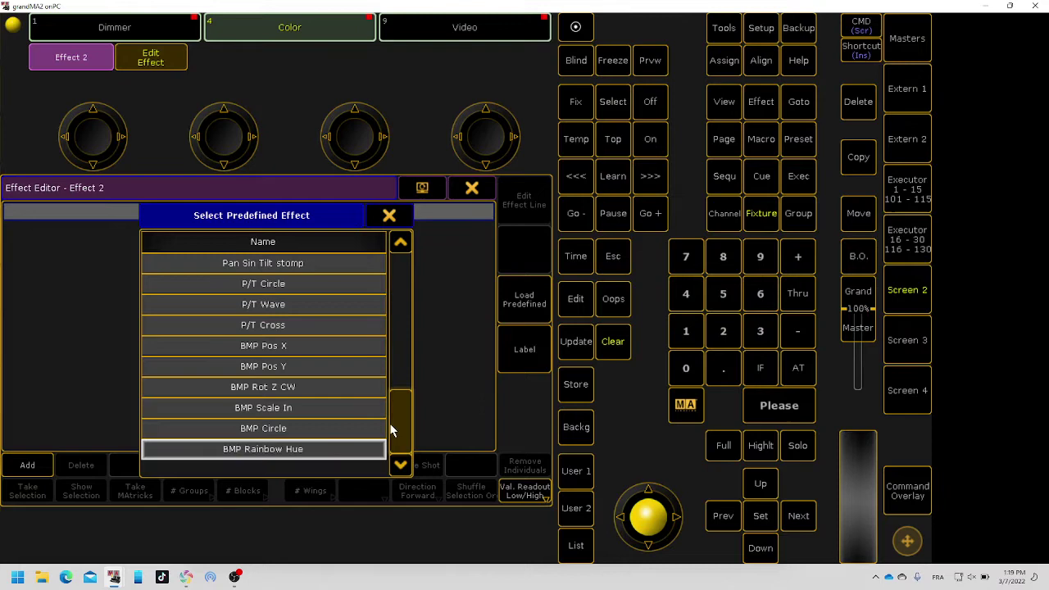
click(295, 390)
click(472, 189)
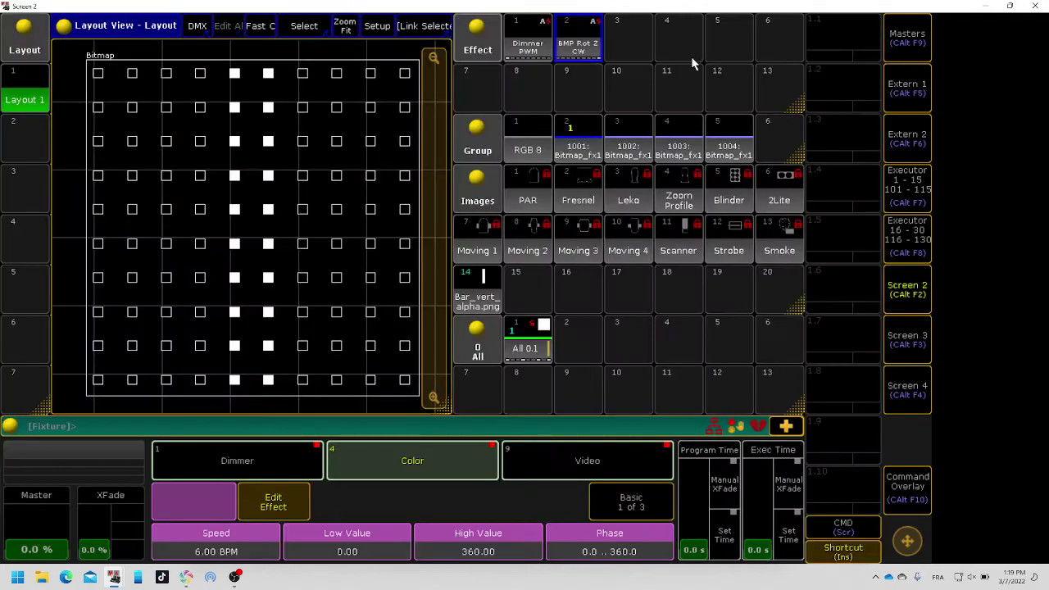
click(588, 35)
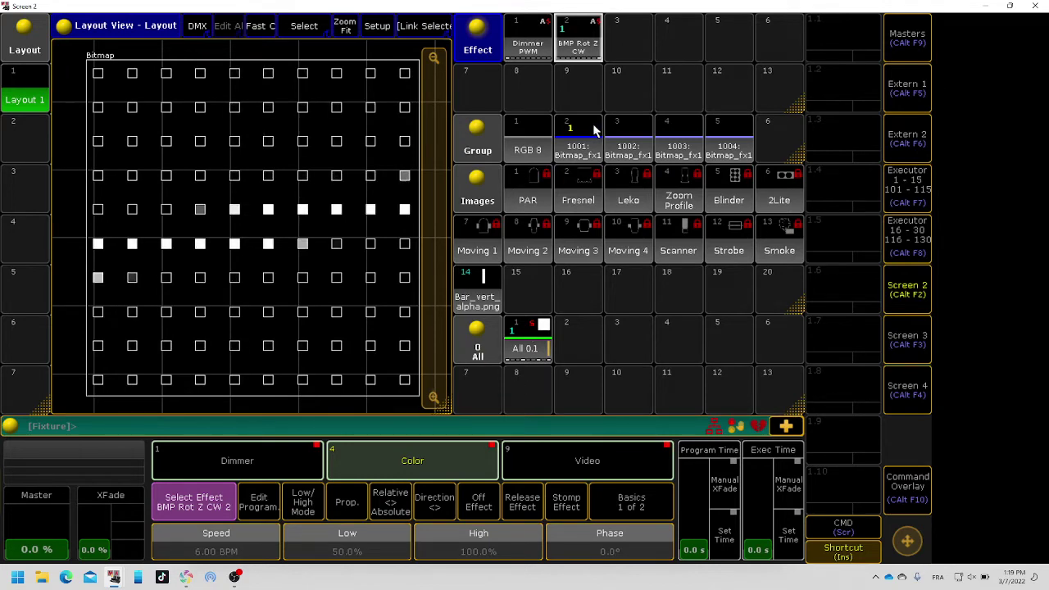
Assign the BMP Rot Z CW effect to the Speed 1 speed group, set its rate to 0.25, and close the effect editor.
right_click(587, 39)
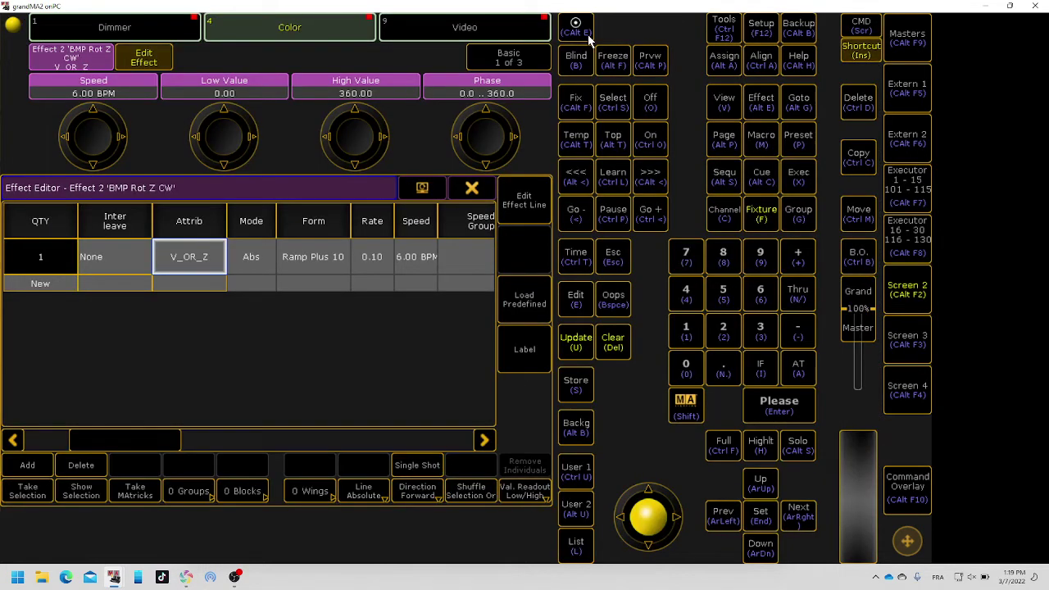
click(462, 264)
click(463, 264)
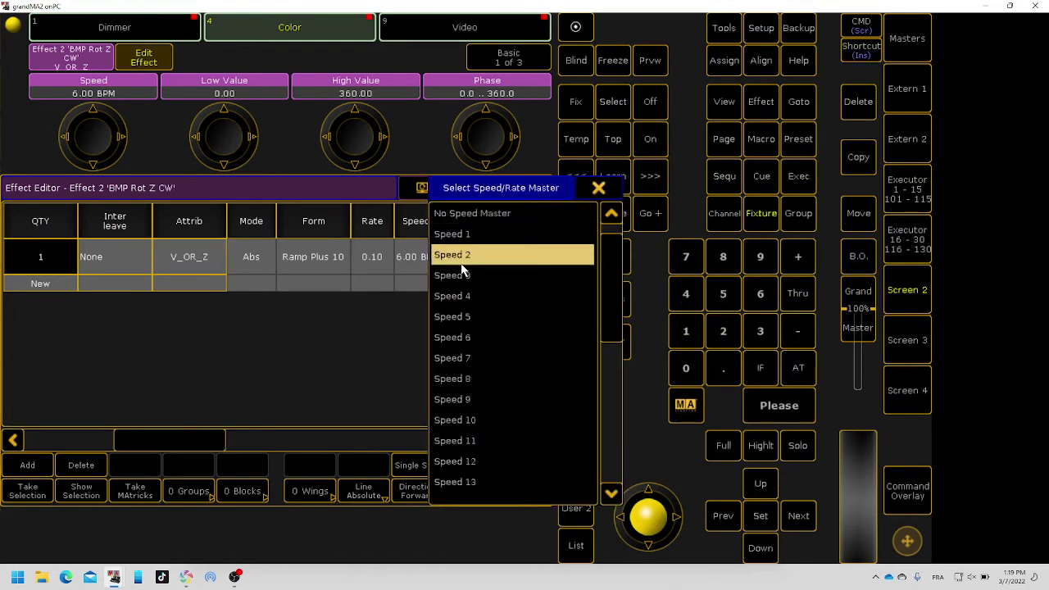
click(485, 237)
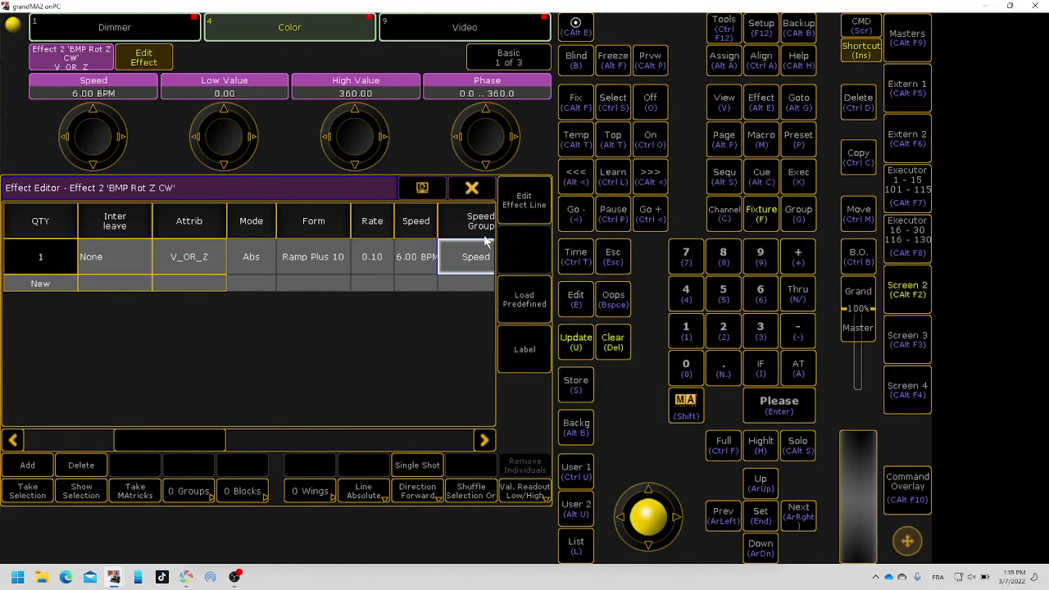
click(377, 262)
click(376, 263)
text(0.25)
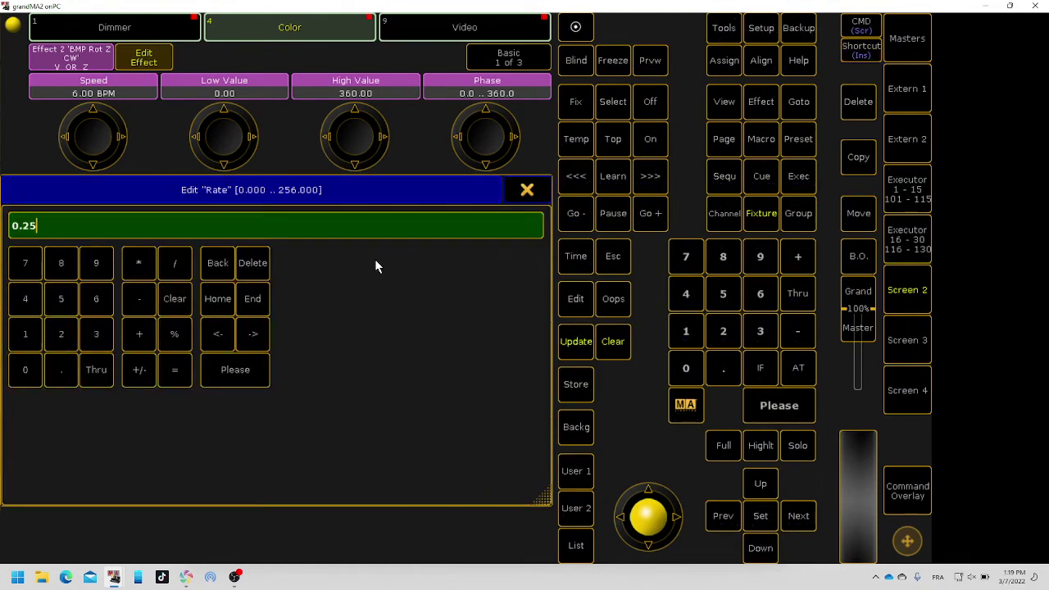
key(Return)
click(468, 190)
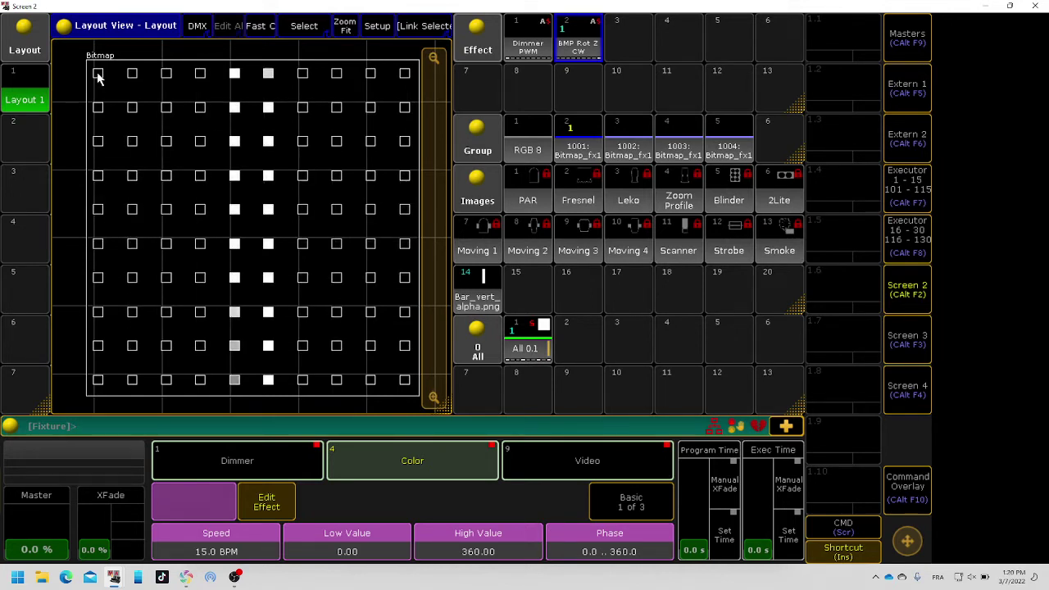
Call up the All 0.1 preset and display the VScale attributes of the Video preset type.
click(540, 352)
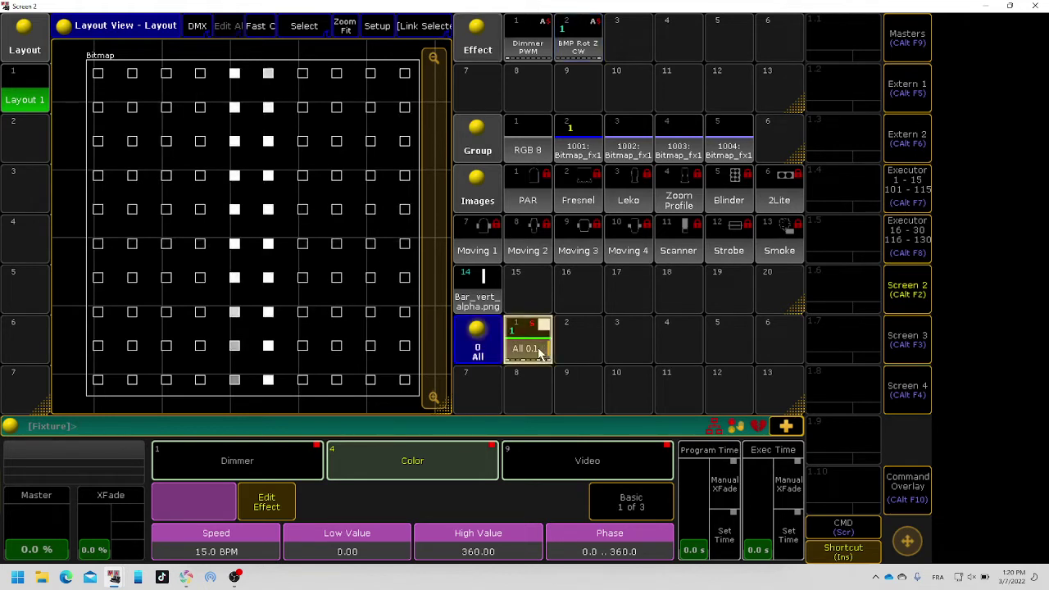
click(584, 465)
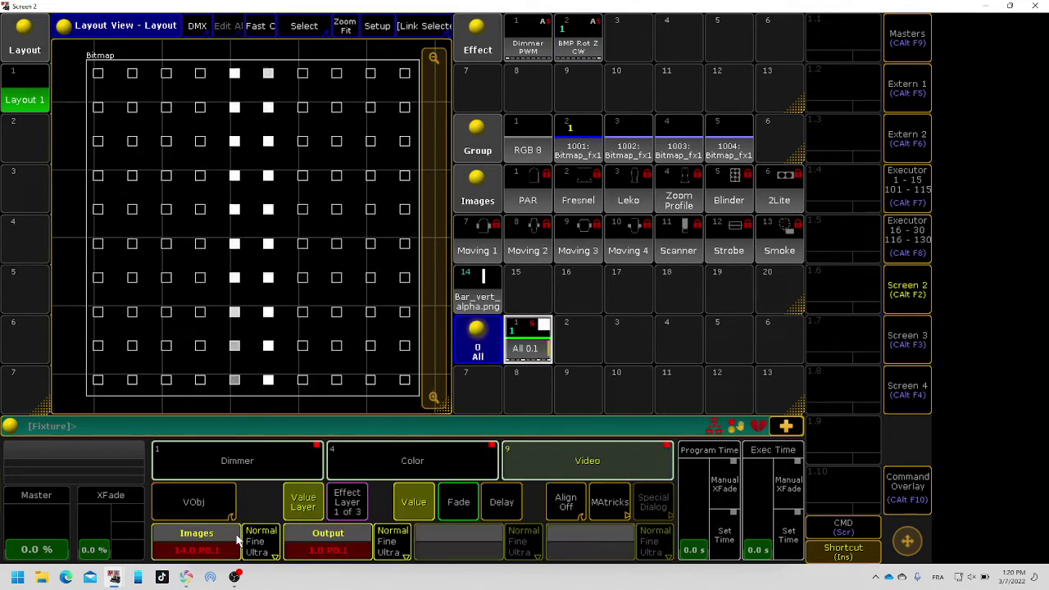
click(204, 502)
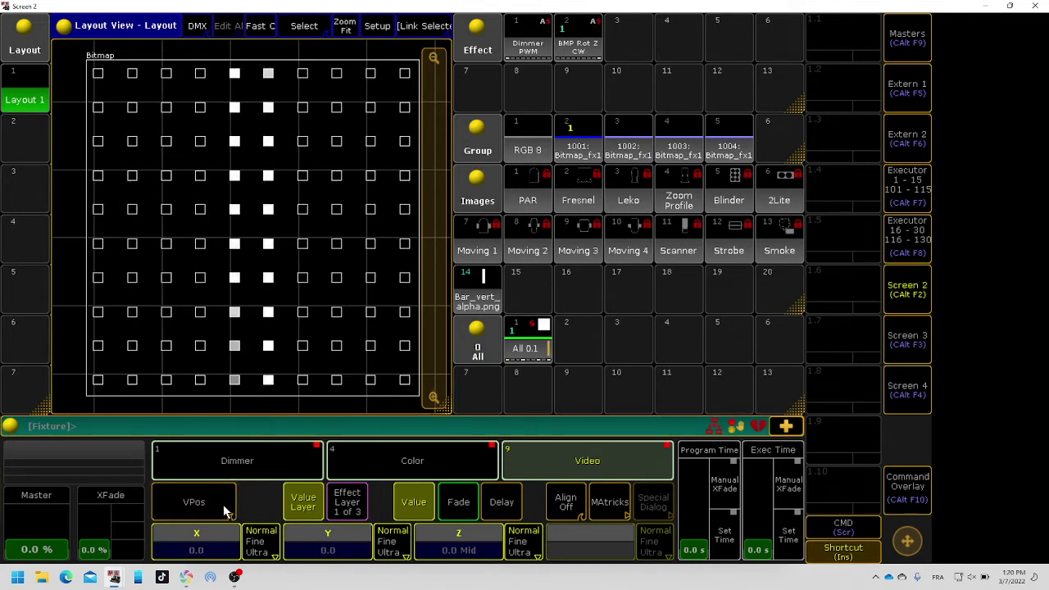
click(221, 504)
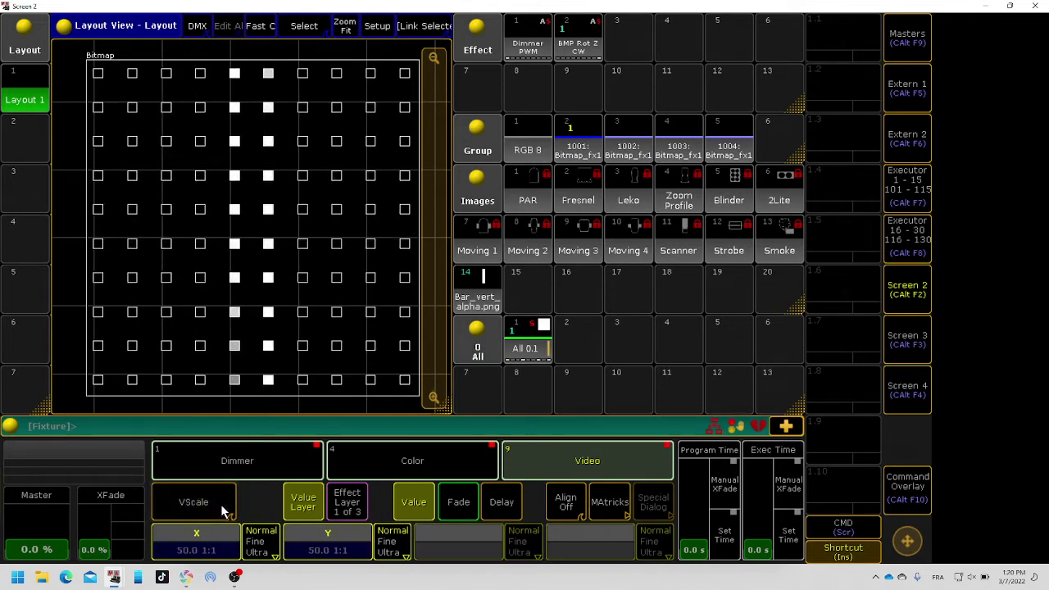
Try a VScale Y value of 2 and another of 3 on the bitmap.
click(332, 554)
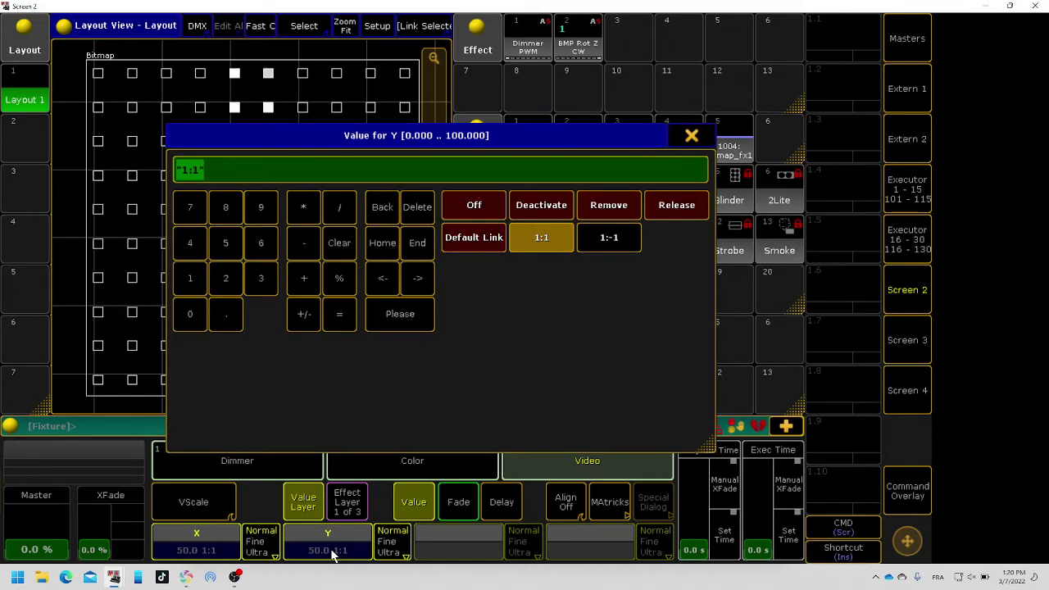
key(BackSpace)
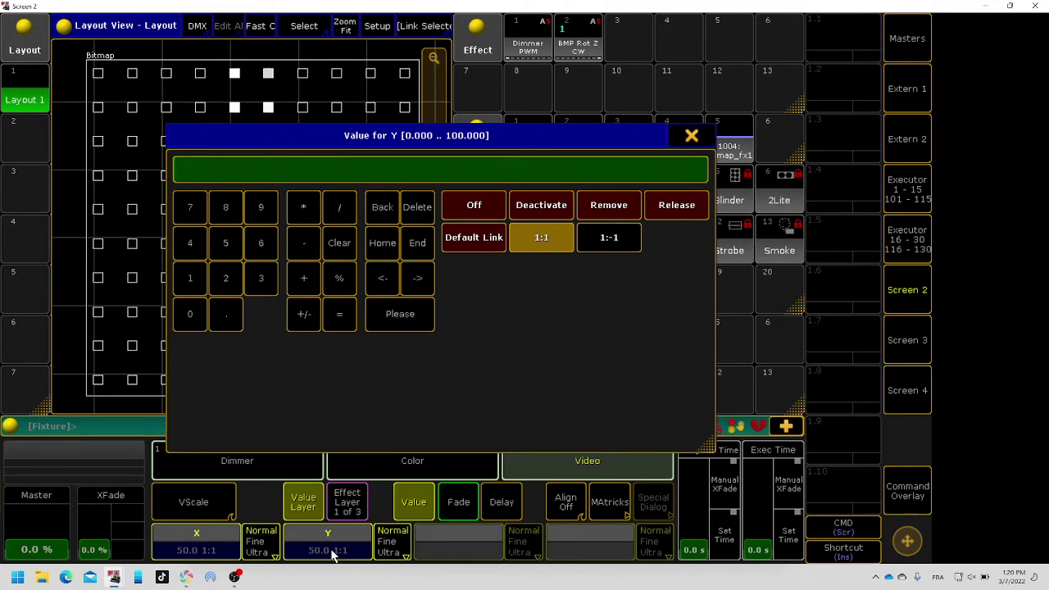
text(2)
key(Return)
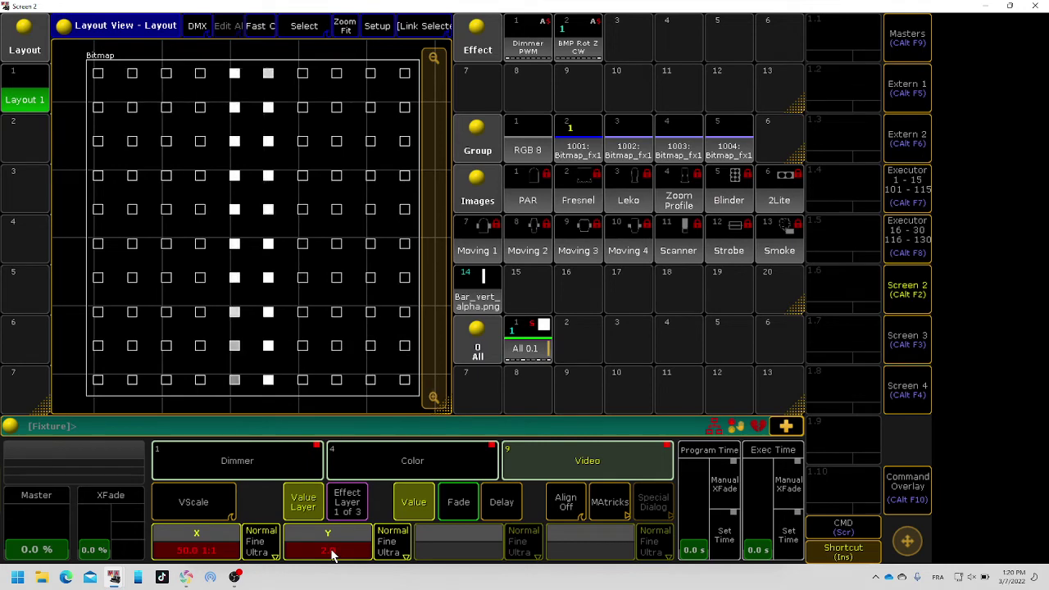
click(331, 555)
key(BackSpace)
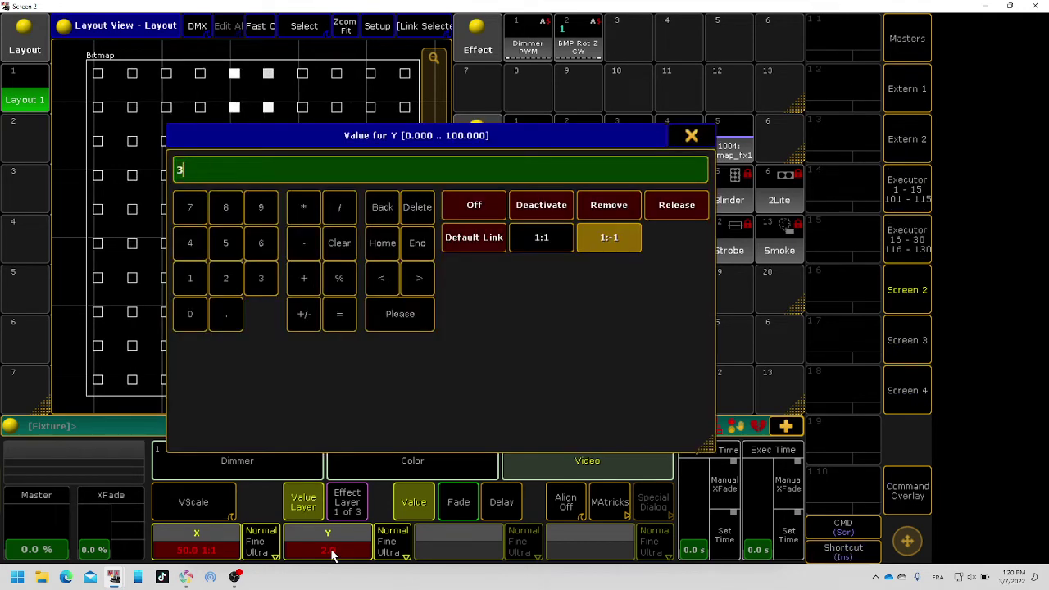
key(Return)
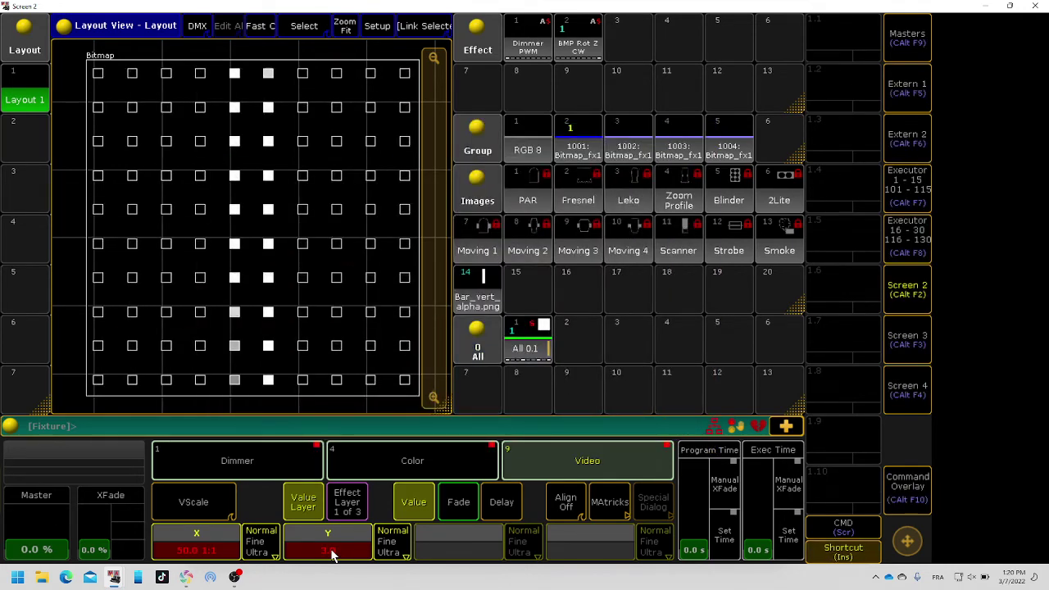
Try VScale X values of 2, 1.2 and 1 on the bitmap.
click(213, 555)
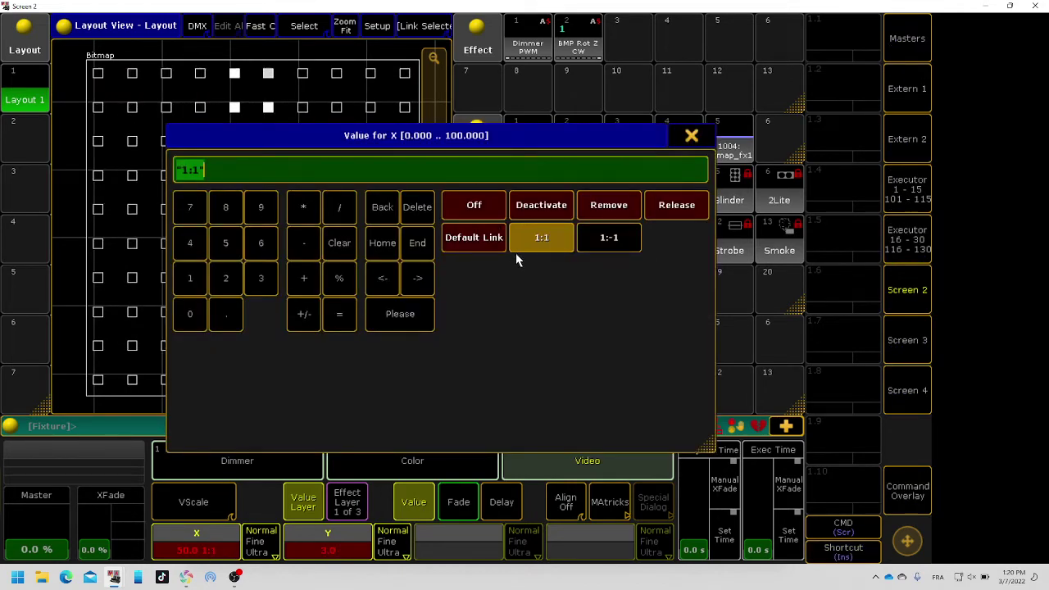
text(2)
key(Return)
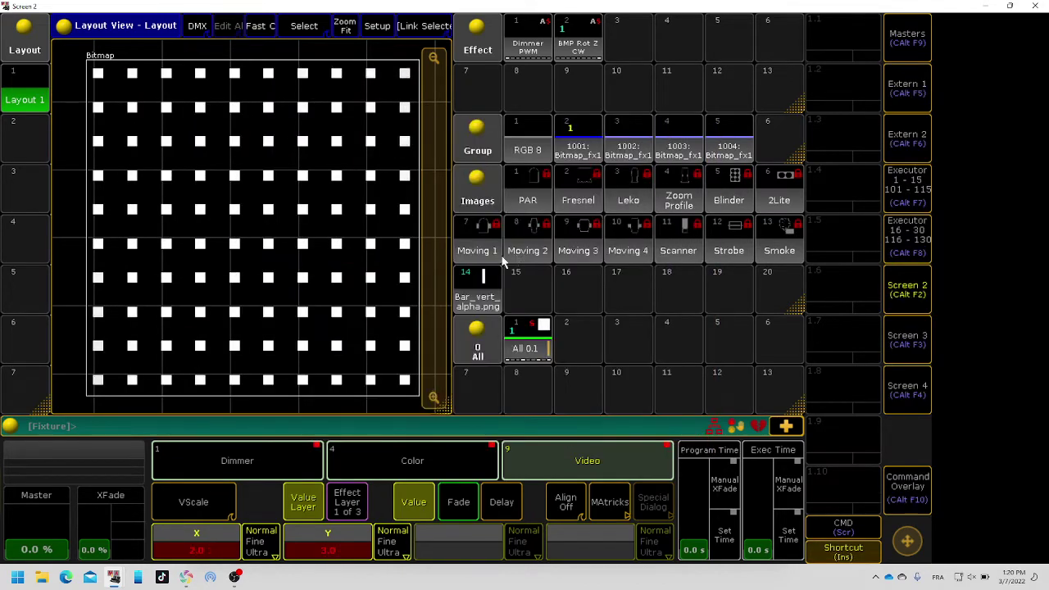
click(200, 553)
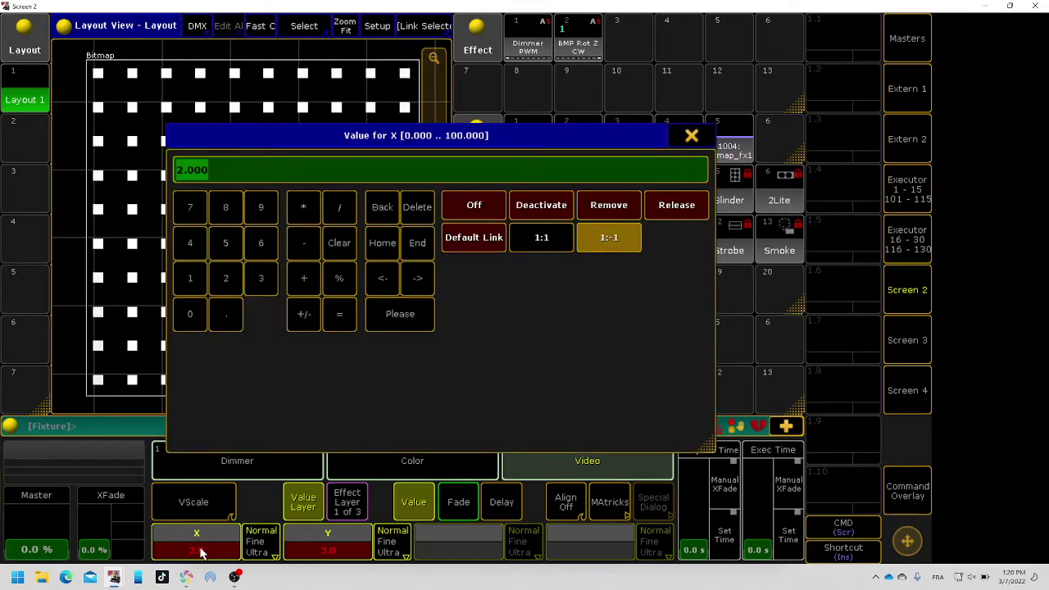
text(1.2)
key(Return)
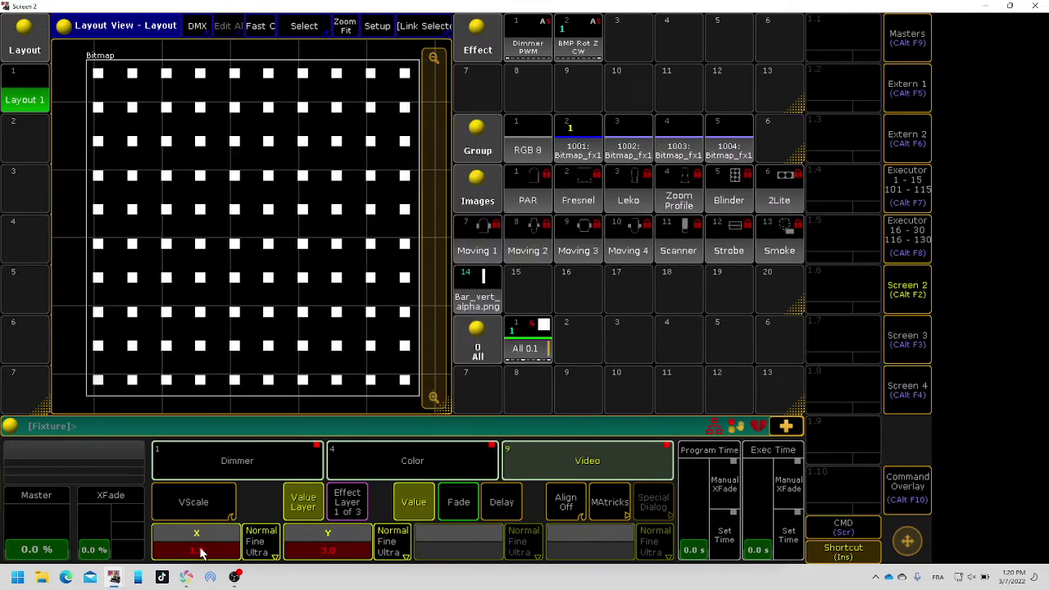
click(200, 553)
text(1)
key(Return)
Set the bitmap's VScale X back to 50.
click(200, 552)
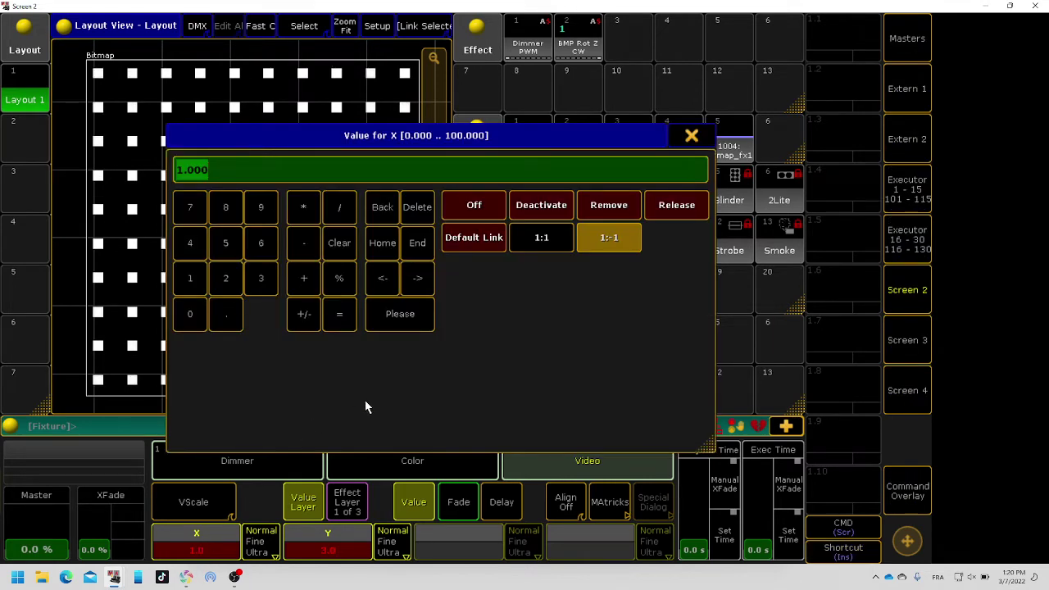
text(50)
key(Return)
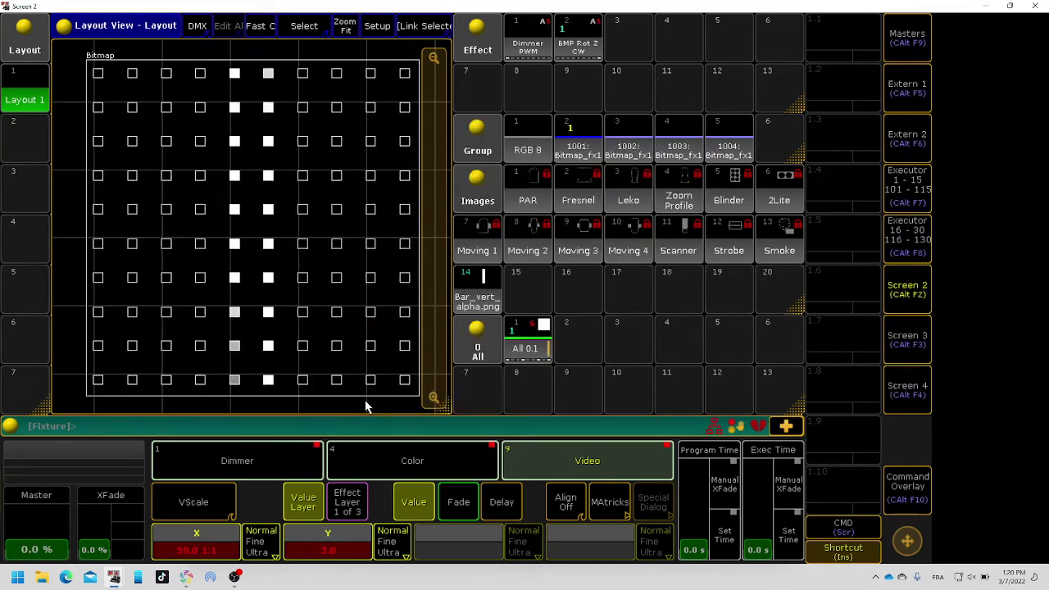
click(196, 550)
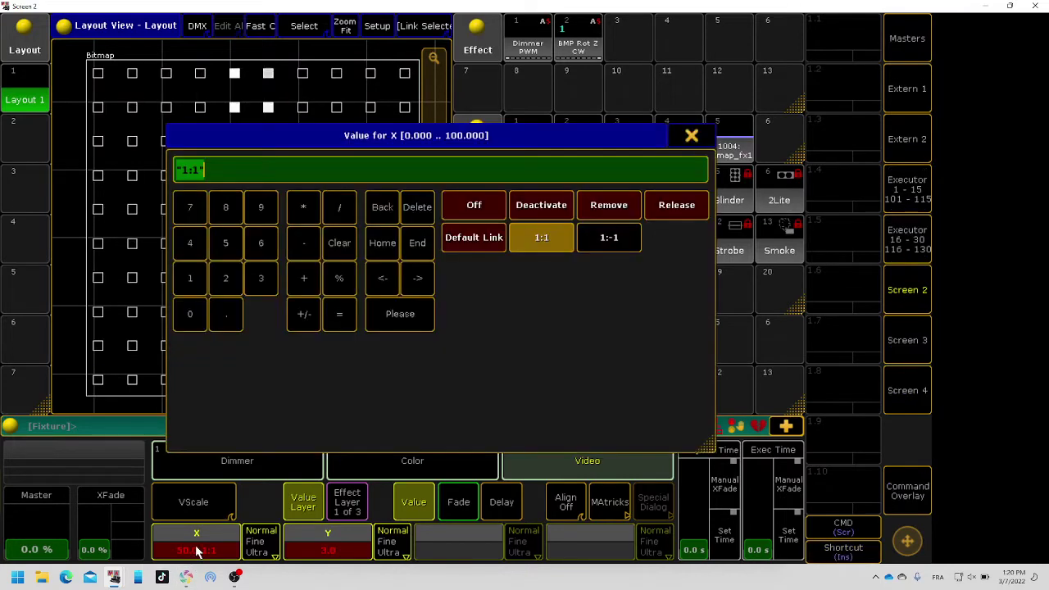
click(694, 136)
Try VScale Y values of 40, 49 and 99 on the bitmap.
click(328, 540)
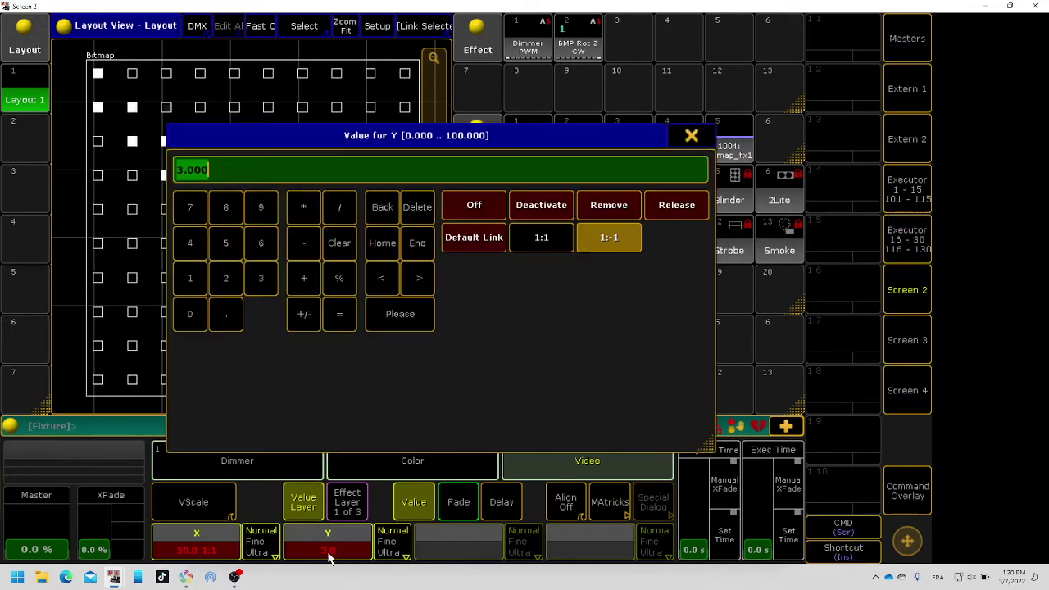
text(40)
click(419, 324)
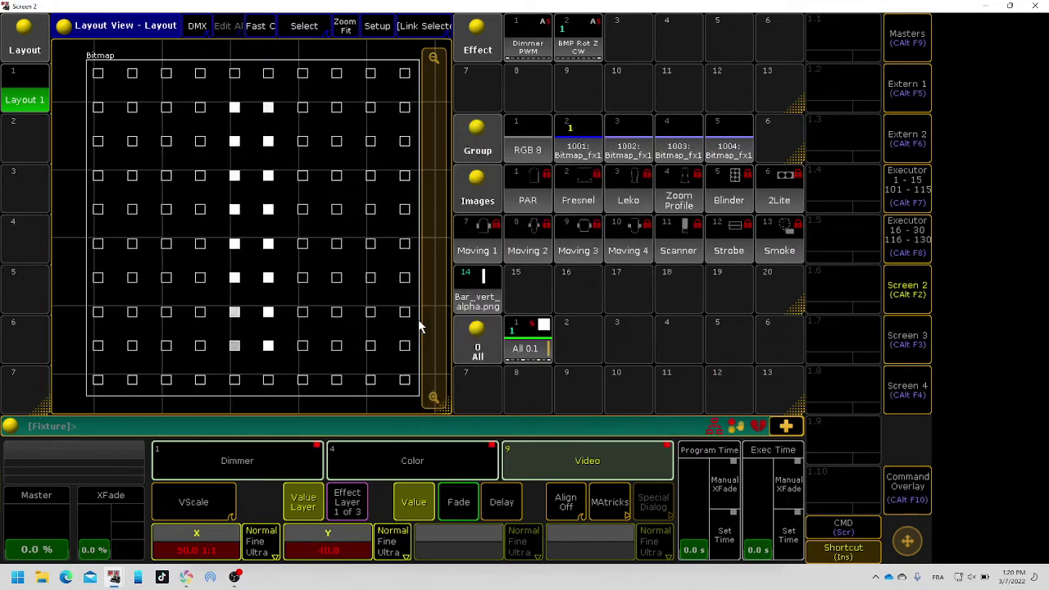
click(327, 556)
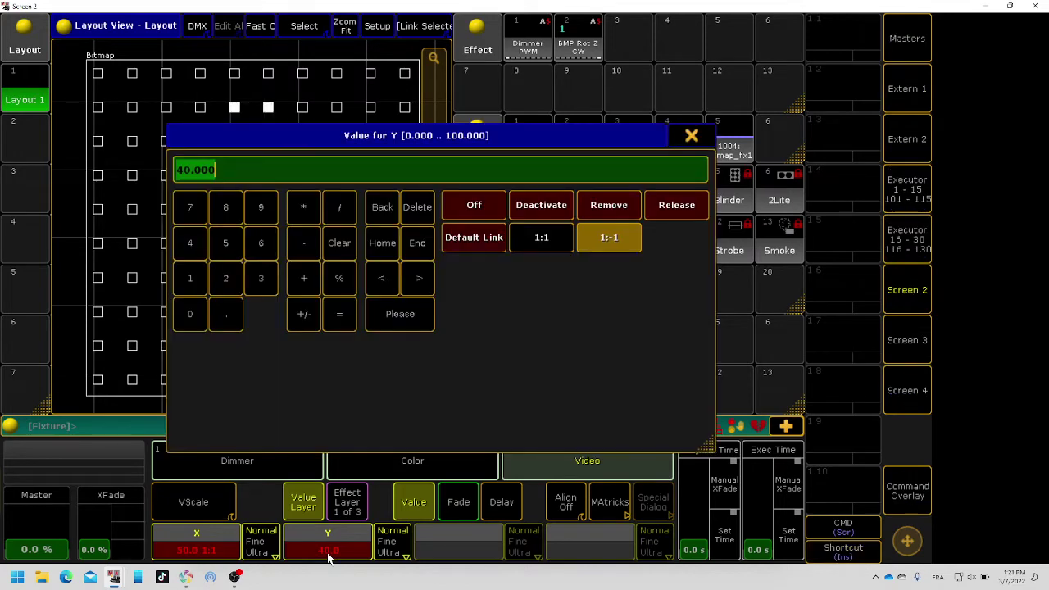
text(49)
key(Return)
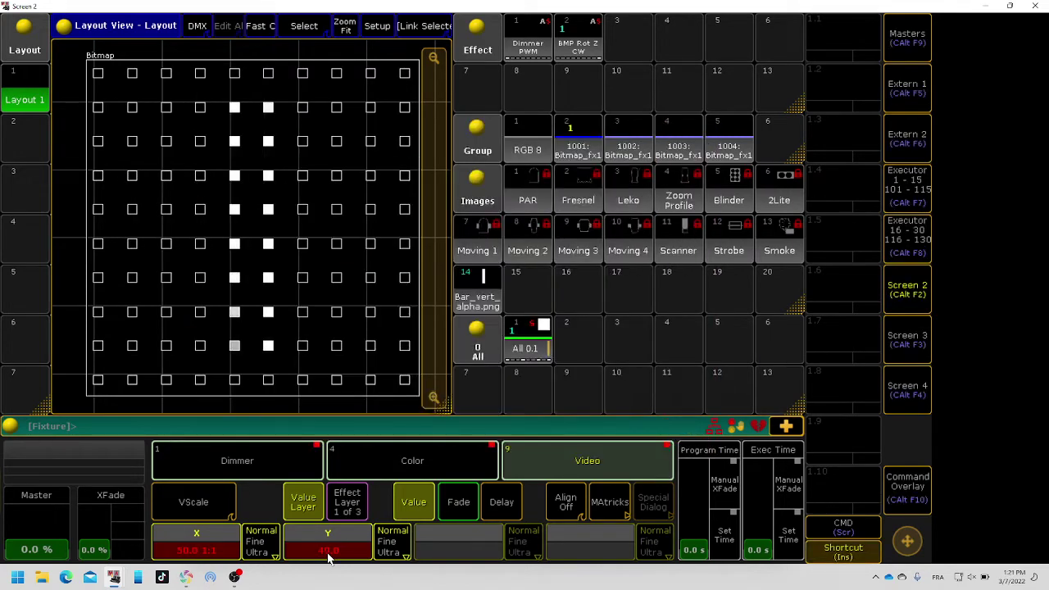
click(328, 556)
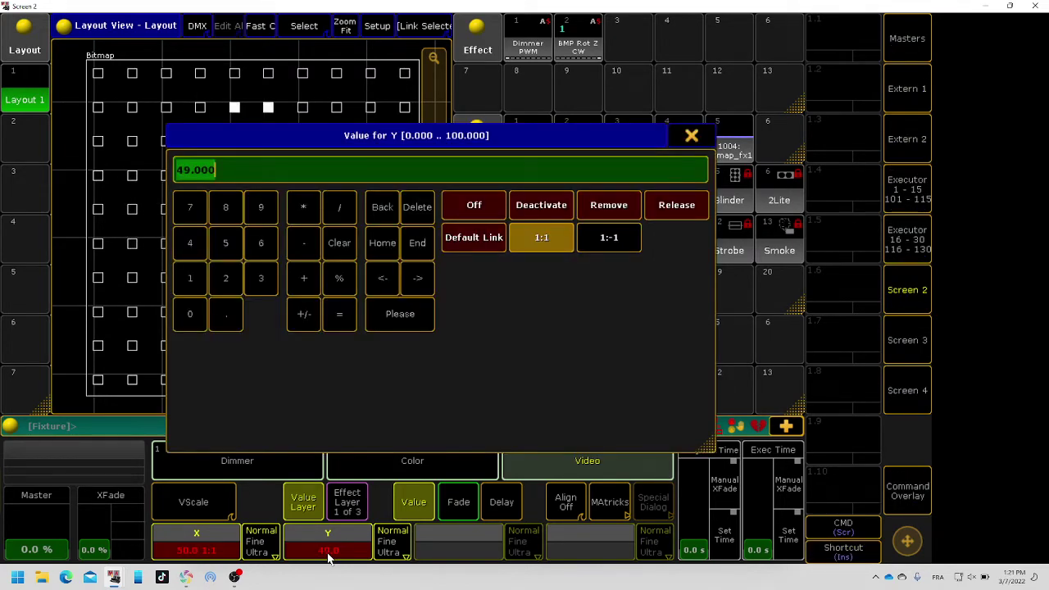
text(99)
key(Return)
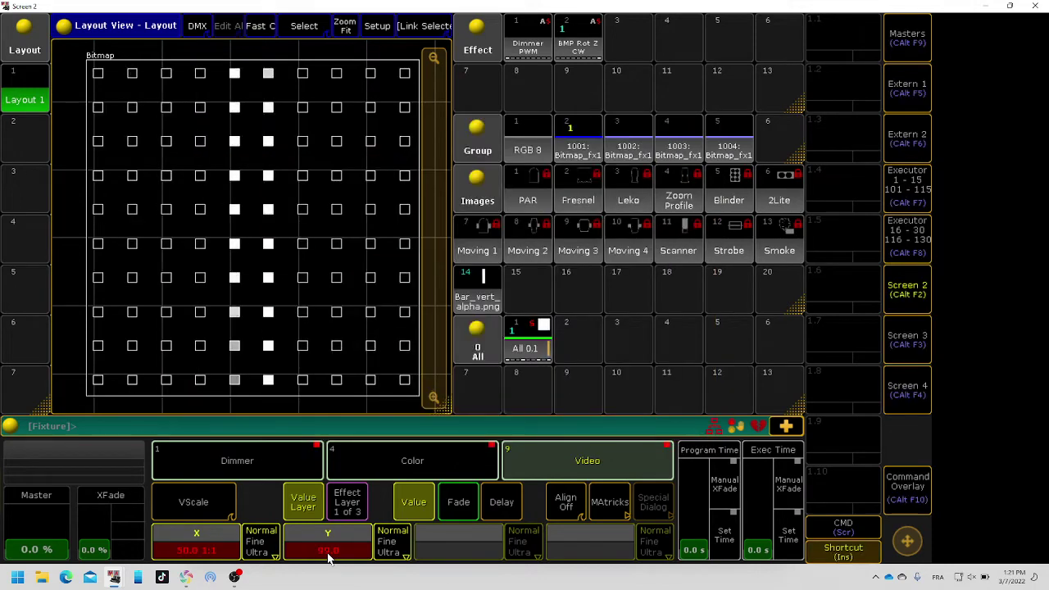
Set the bitmap's VScale Y to 60 and, after trying 60 for X, settle on an X value of 55.
click(328, 556)
key(Return)
click(206, 554)
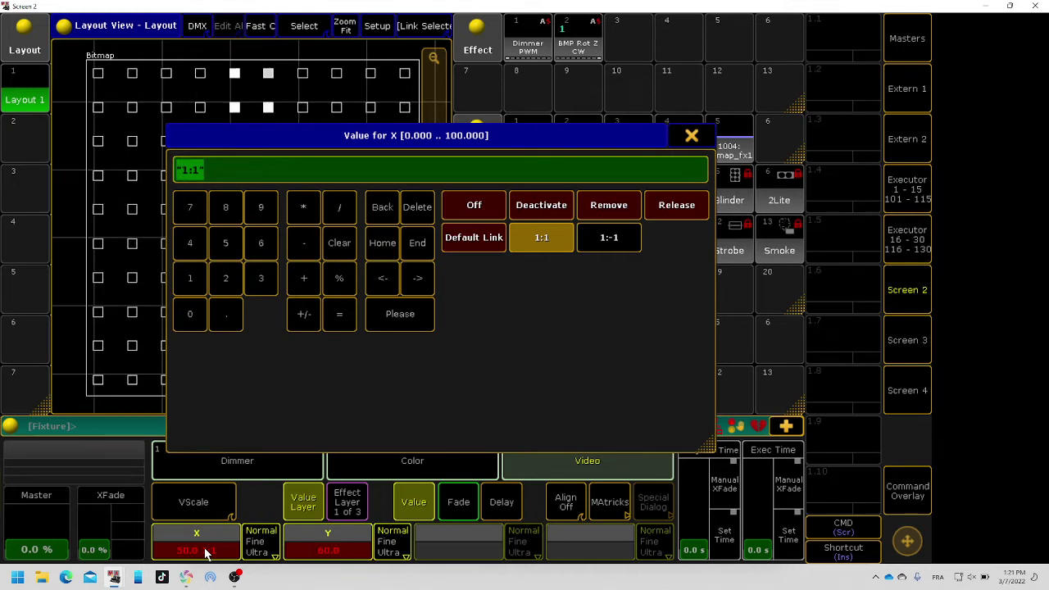
text(60)
key(Return)
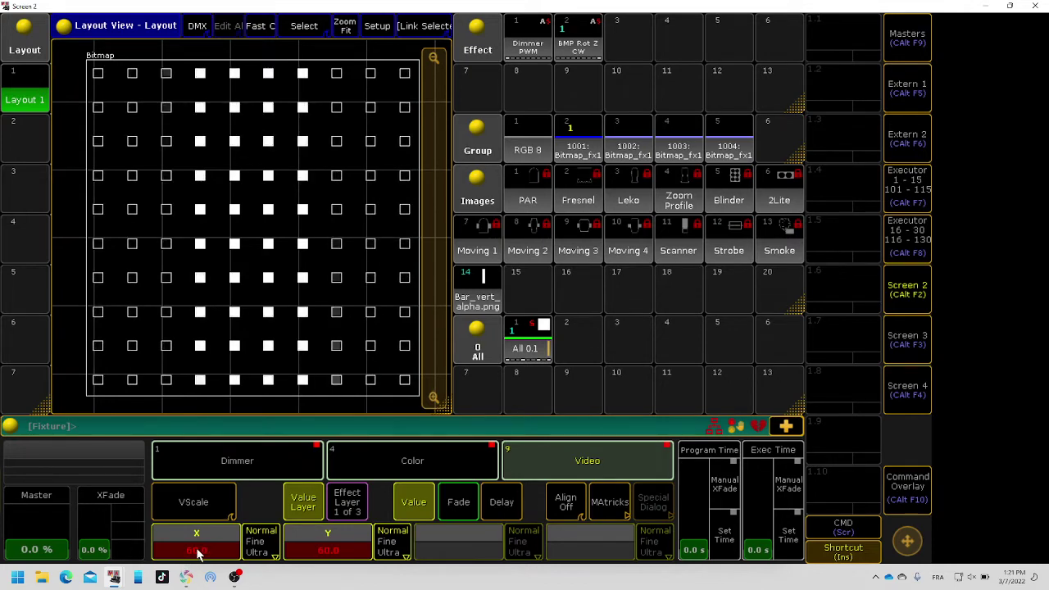
click(196, 554)
key(Escape)
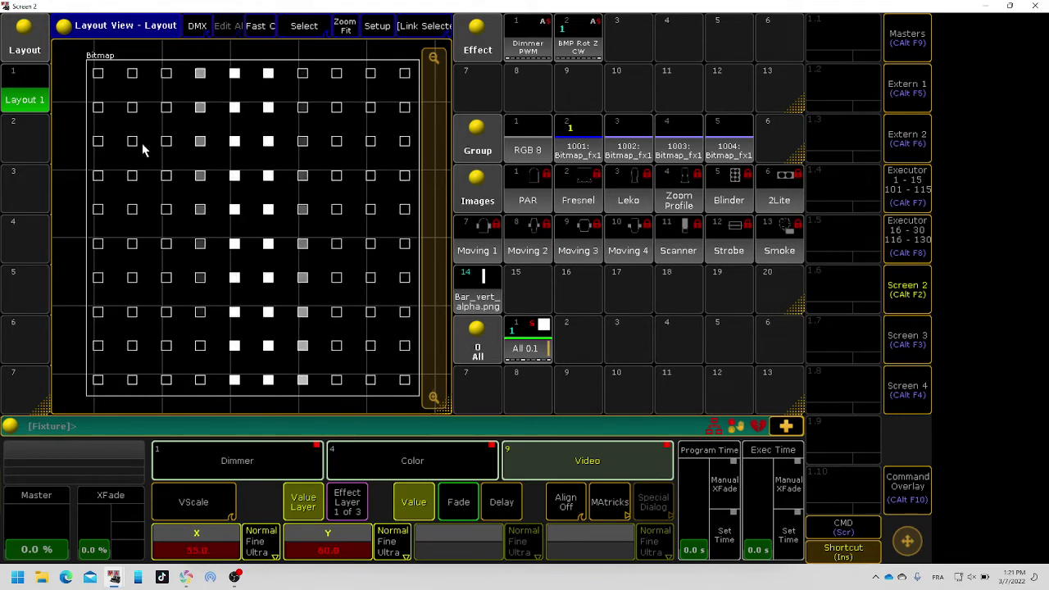
Set the rate of the BMP Rot Z CW effect to 0.5 and close its editor.
right_click(587, 41)
click(380, 264)
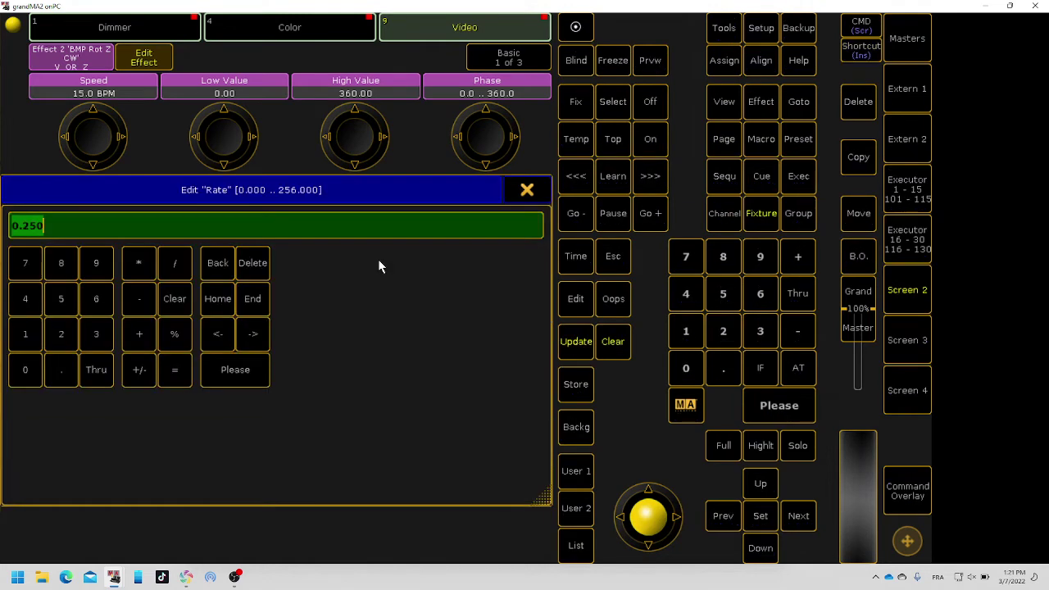
text(0.5)
key(Return)
click(489, 189)
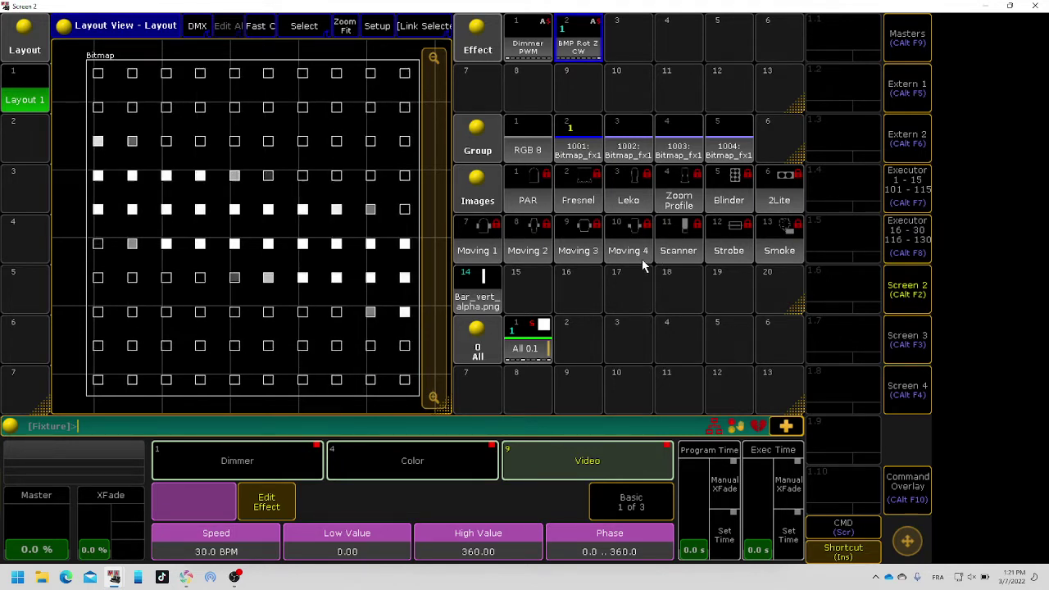
Store the current look as the second preset in the All pool and label it "Spinny thing".
click(583, 332)
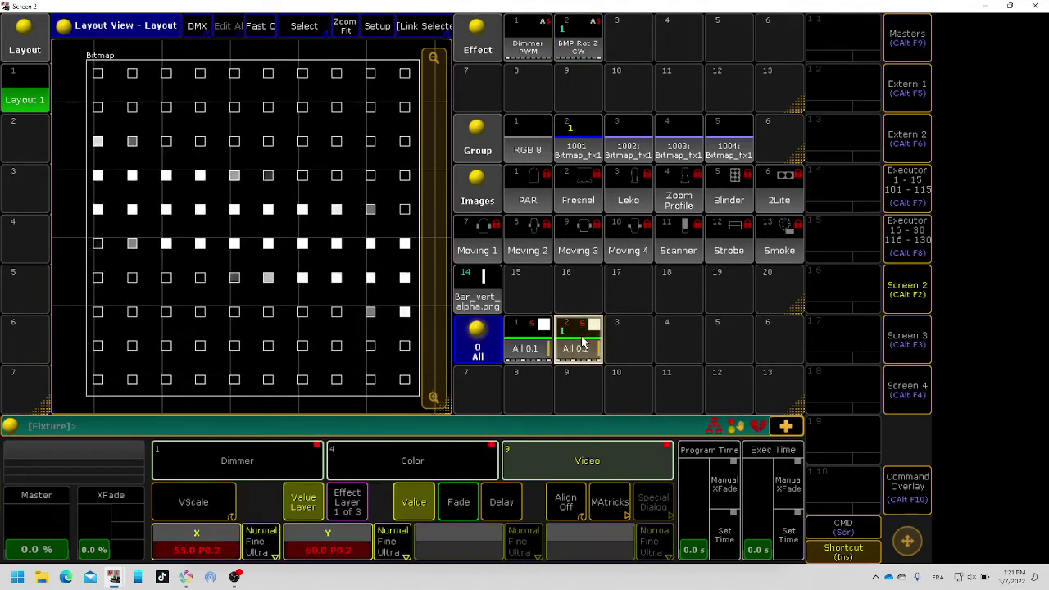
key(l)
click(585, 340)
text(Spinny thing)
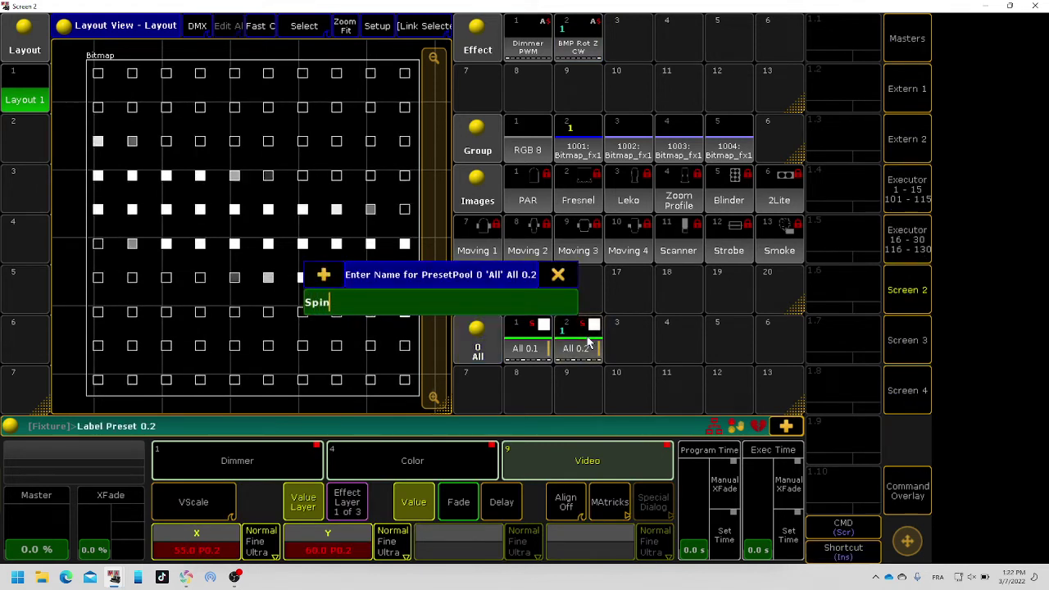
key(Return)
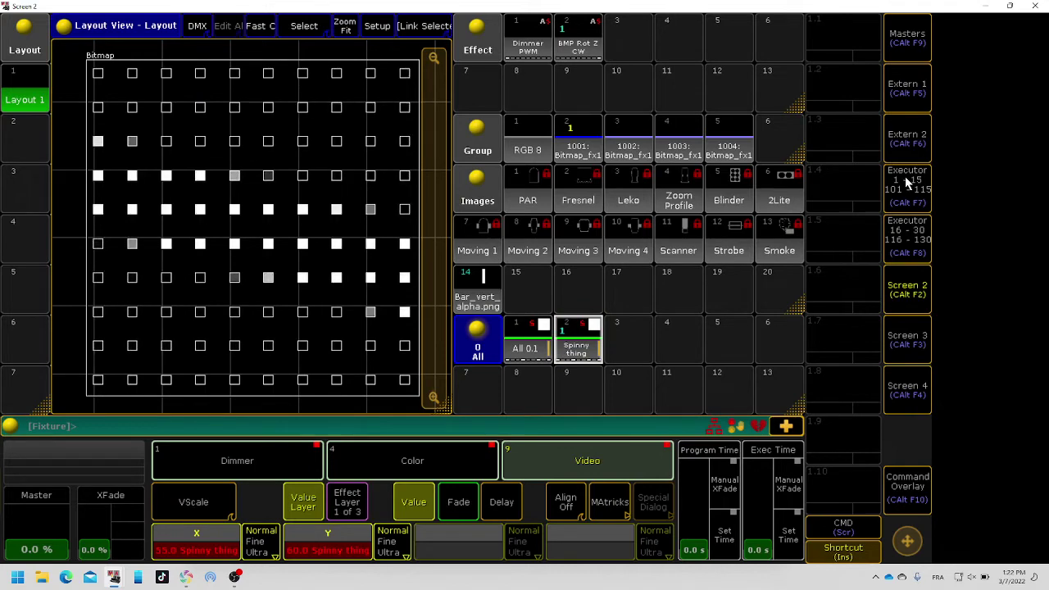
Store the current look as a cue on executor 201 and clear the programmer.
drag(820, 6, 848, 41)
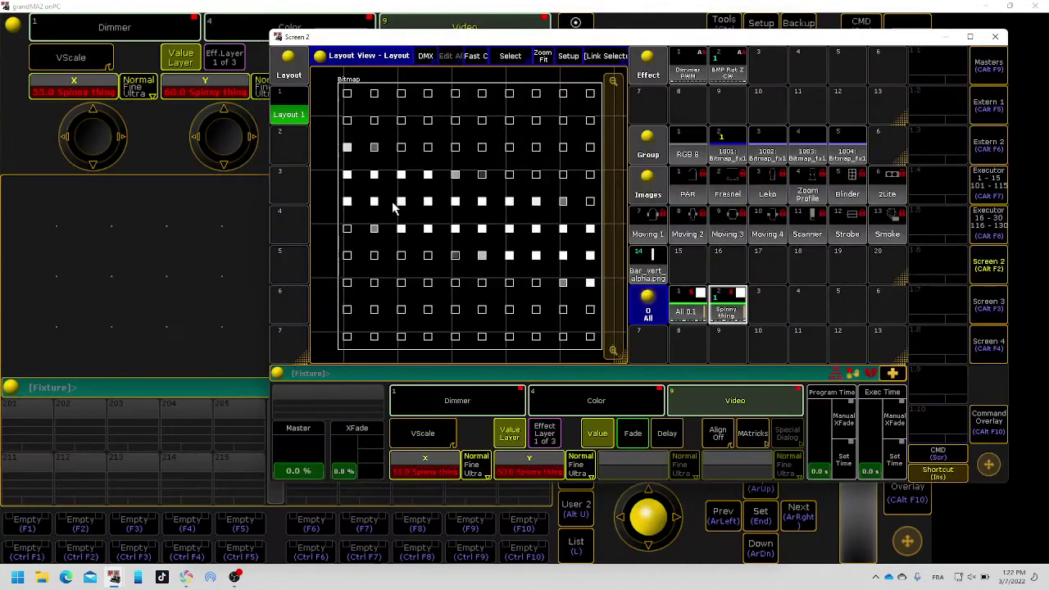
key(s)
click(22, 424)
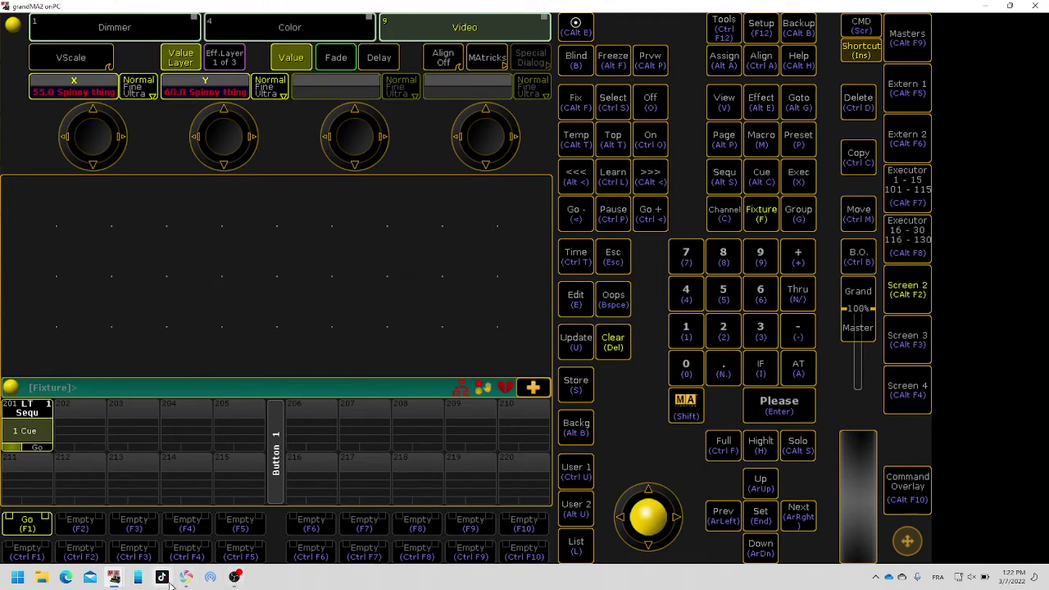
click(115, 578)
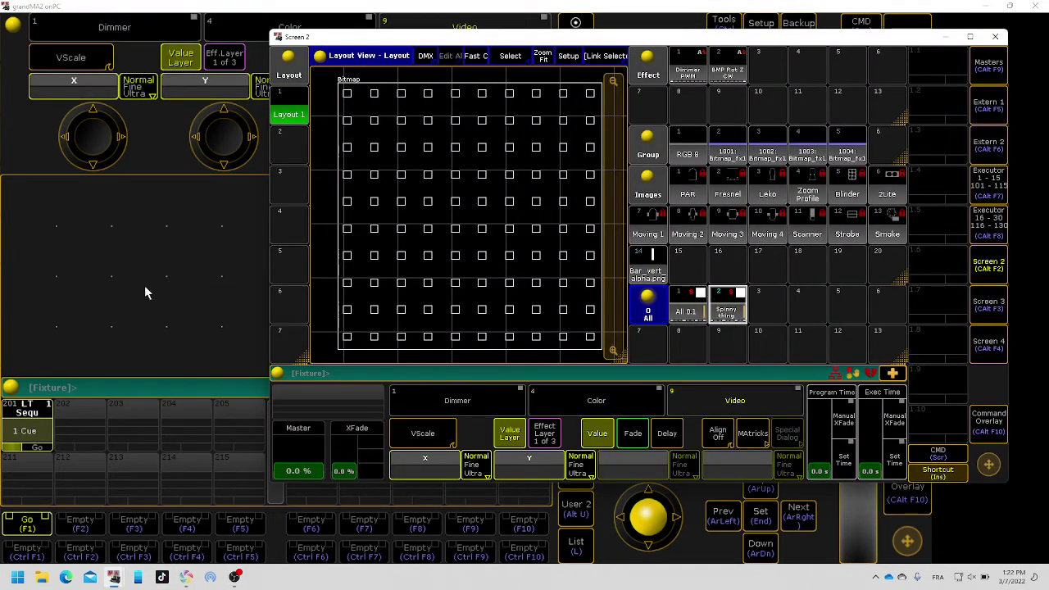
click(140, 336)
key(Escape)
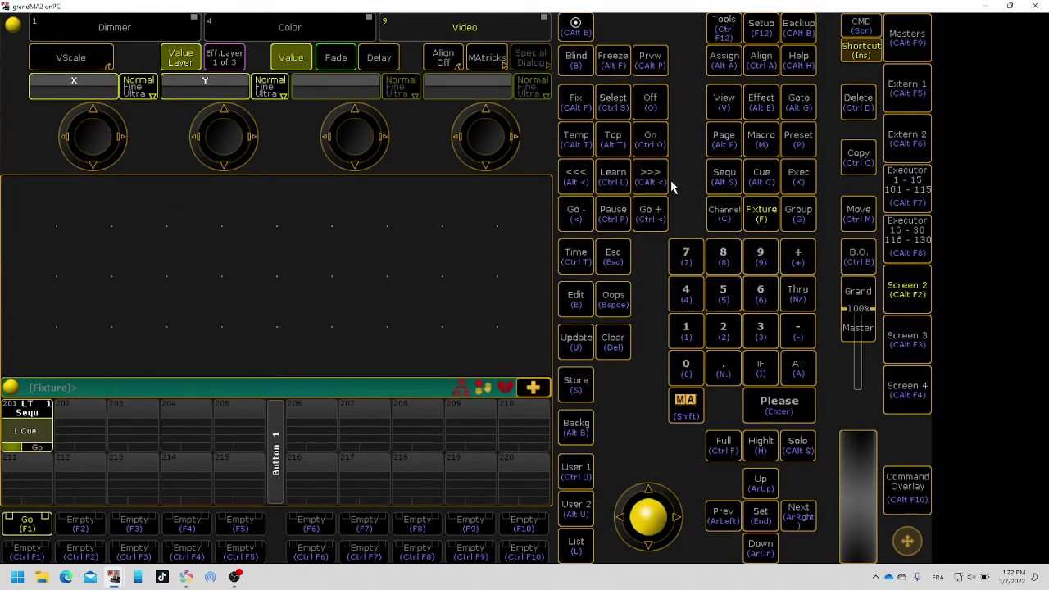
Change the button function of executor 201 to Flash in its assignment settings.
right_click(27, 412)
click(39, 382)
click(86, 436)
key(Insert)
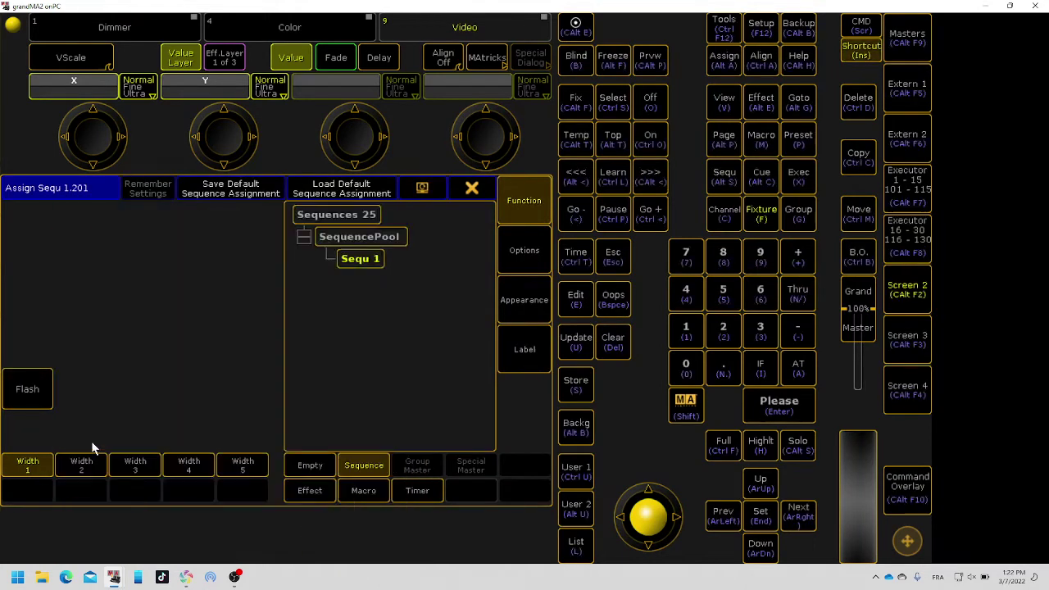
Close the executor 201 assignment settings and flash the executor to check the bar on the layout.
click(472, 189)
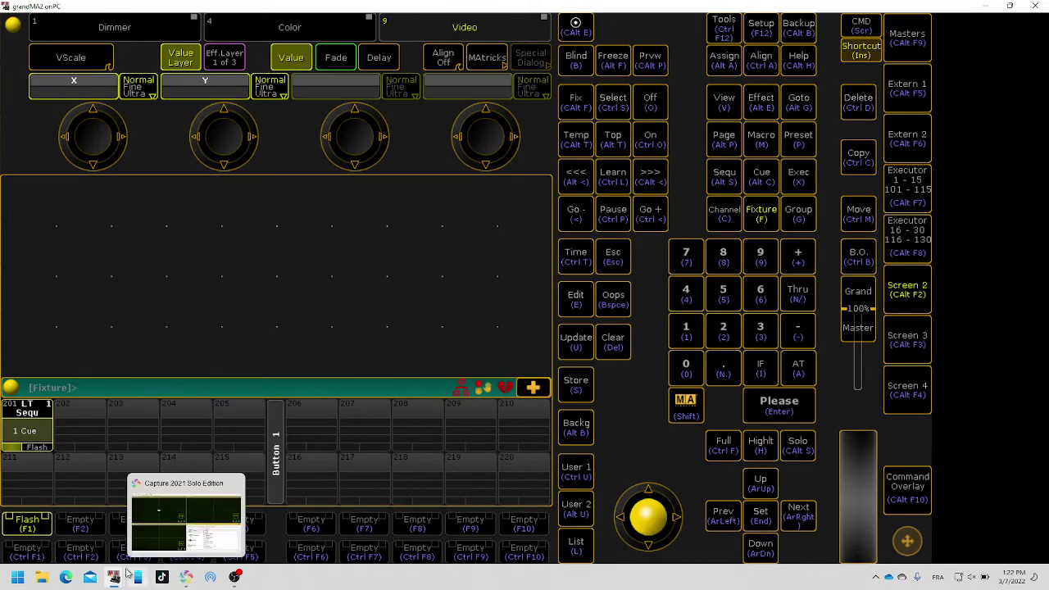
mouse_move(138, 577)
click(170, 533)
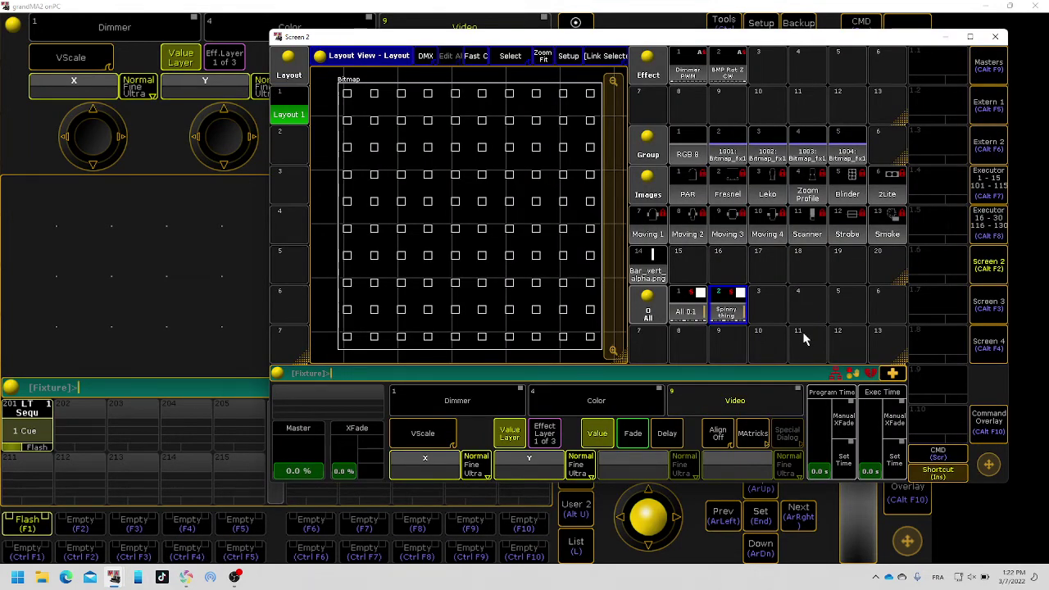
key(F1)
key(F1)
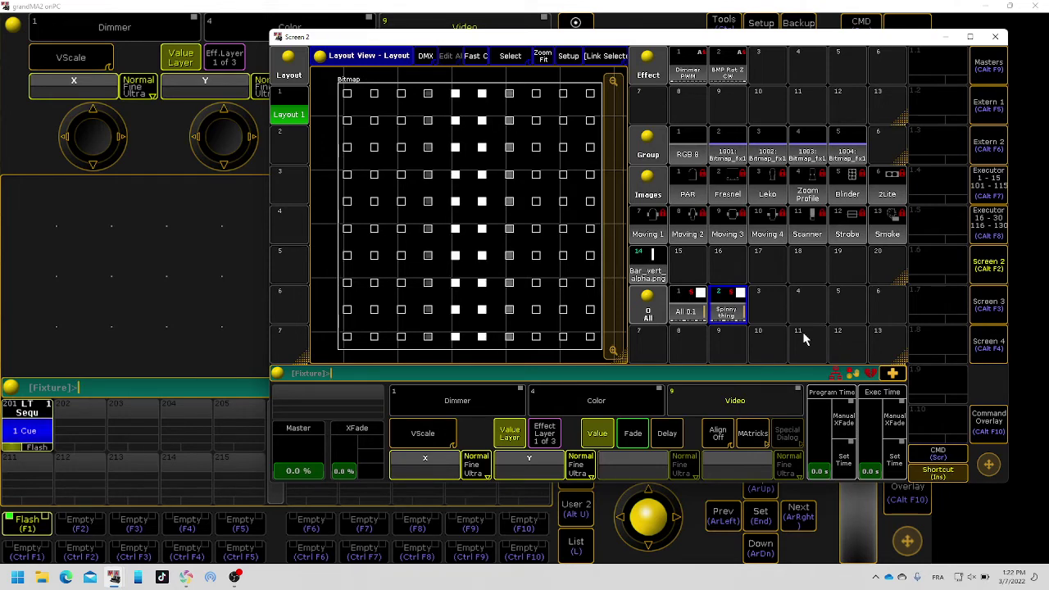
Apply the BMP Rot Z CW effect to the bitmap fixture and merge it into the cue on executor 201.
click(737, 68)
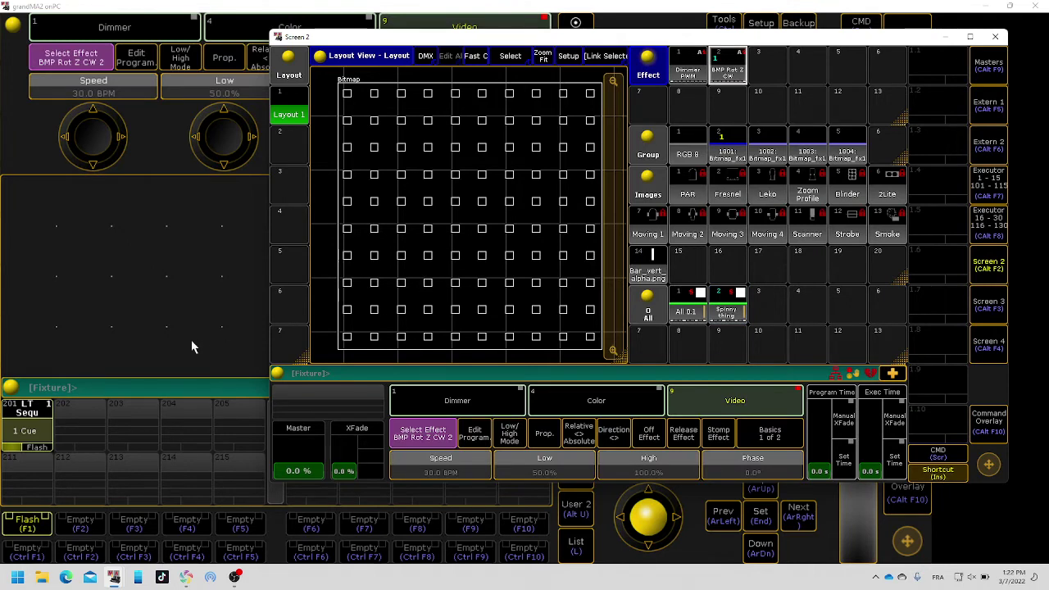
key(s)
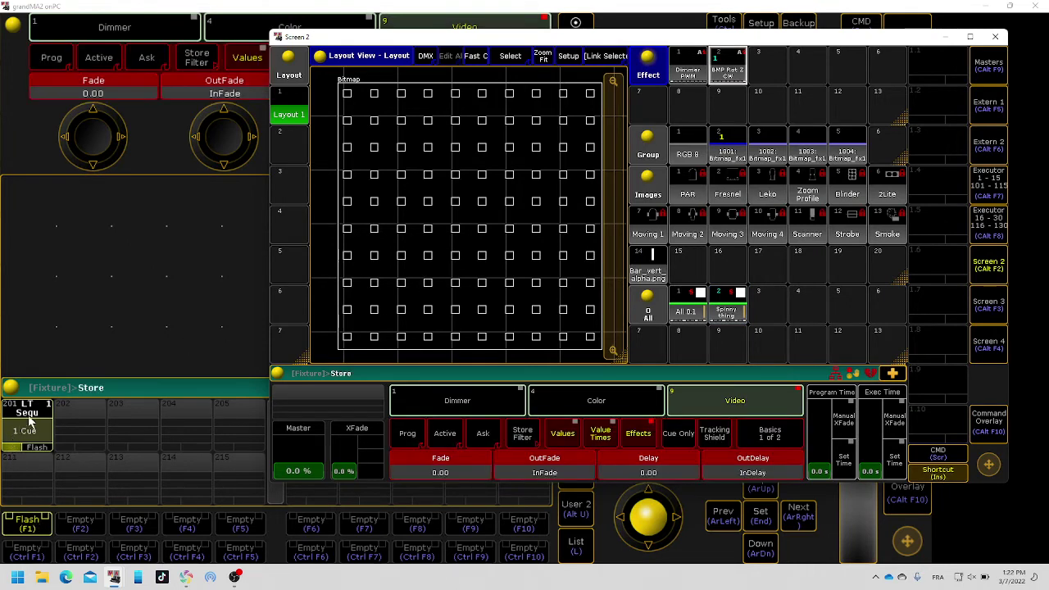
click(35, 416)
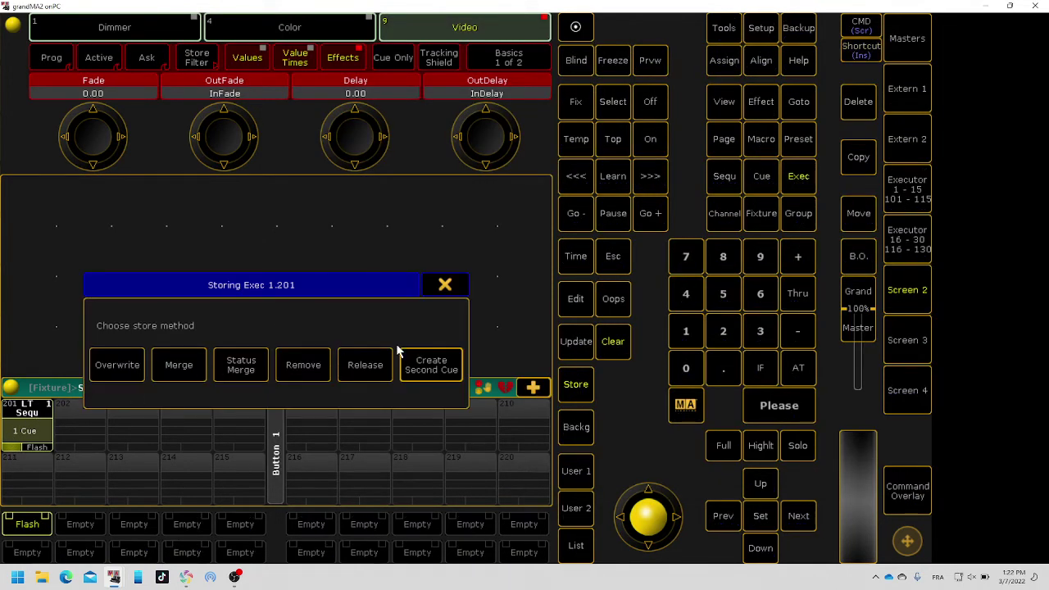
click(177, 366)
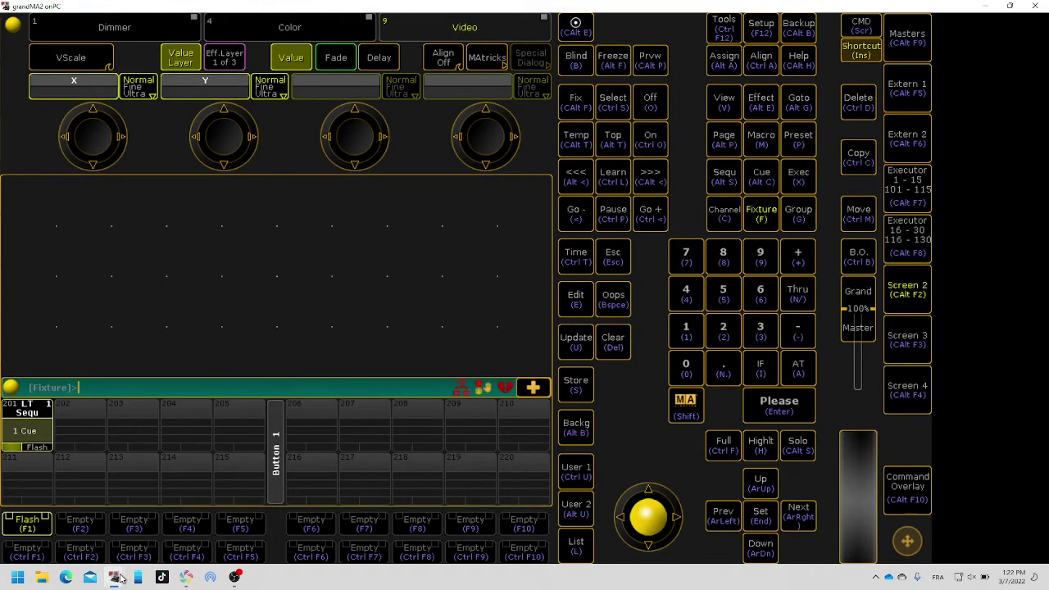
Flash executor 201 and check the bar's rotation in the layout view.
mouse_move(119, 578)
click(169, 532)
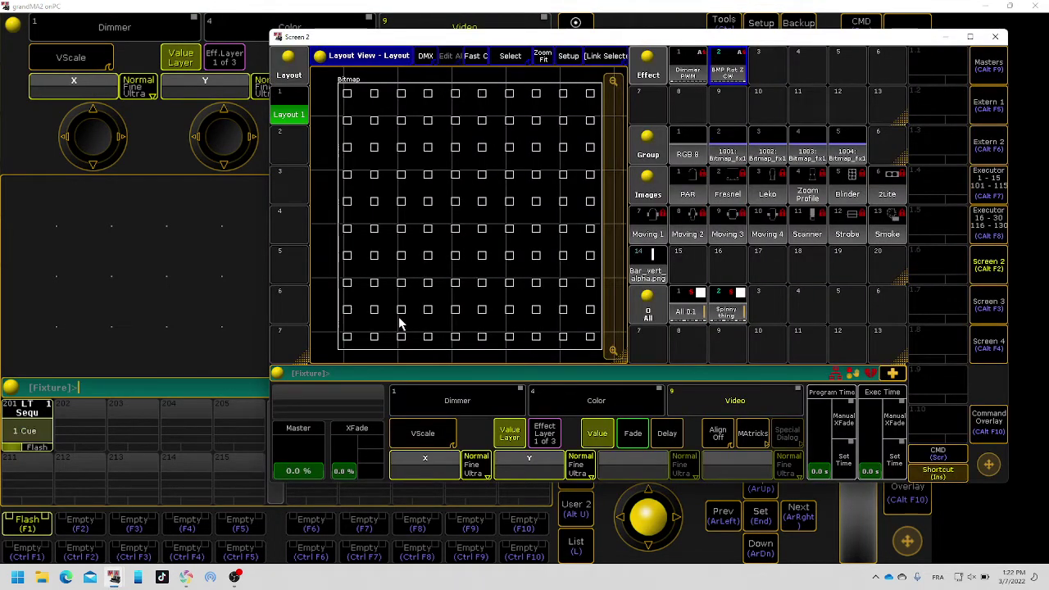
key(F1)
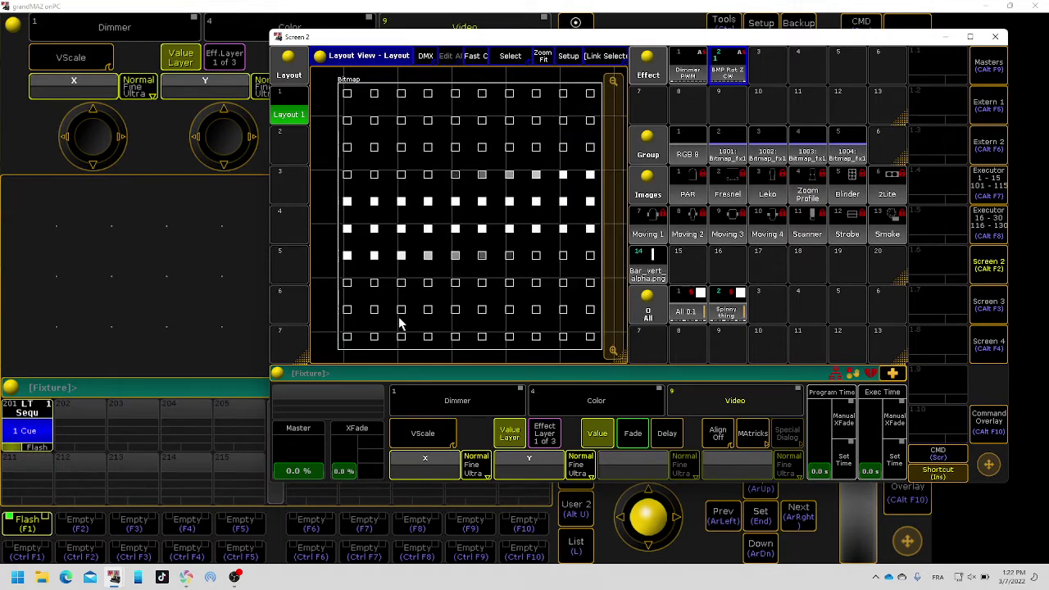
Set the rate of the BMP Rot Z CW effect to 2.
double_click(719, 71)
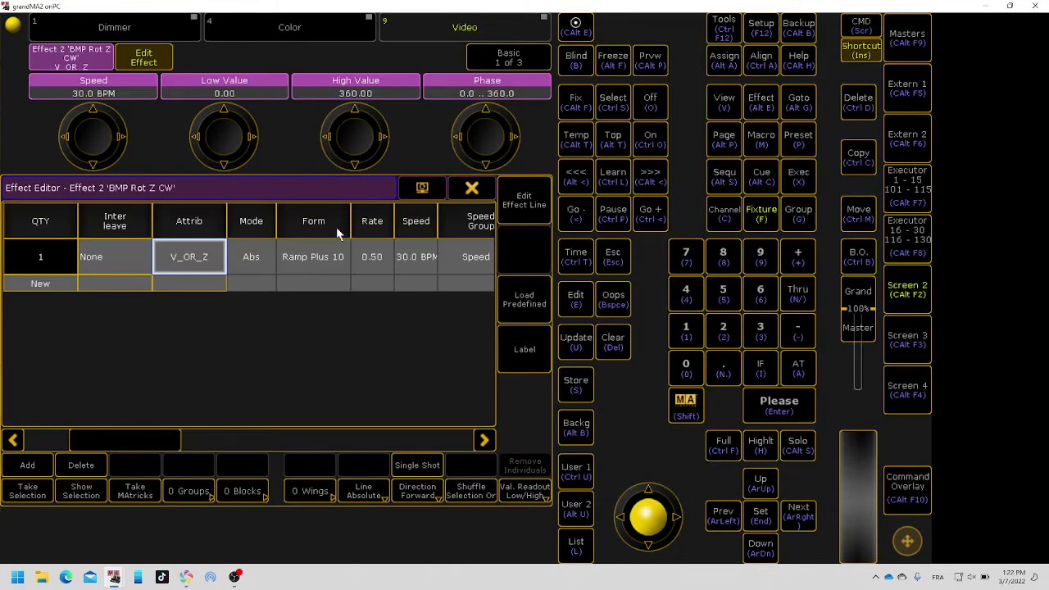
click(372, 257)
click(372, 257)
text(2)
key(Return)
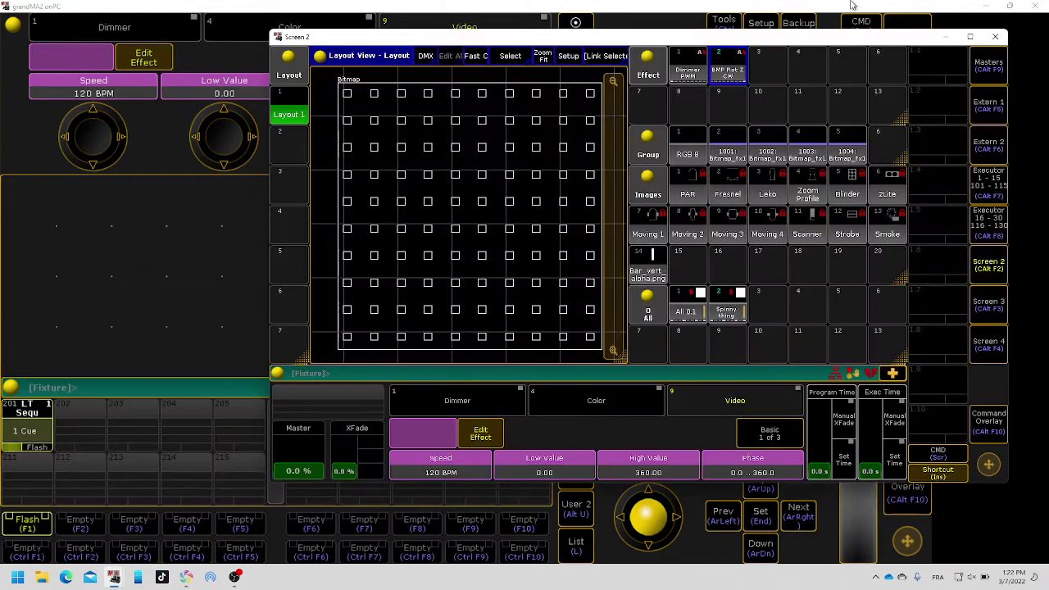
Flash executor 201 repeatedly and examine the faster bar rotation on the fixture grid.
key(F1)
key(F1)
key(F1)
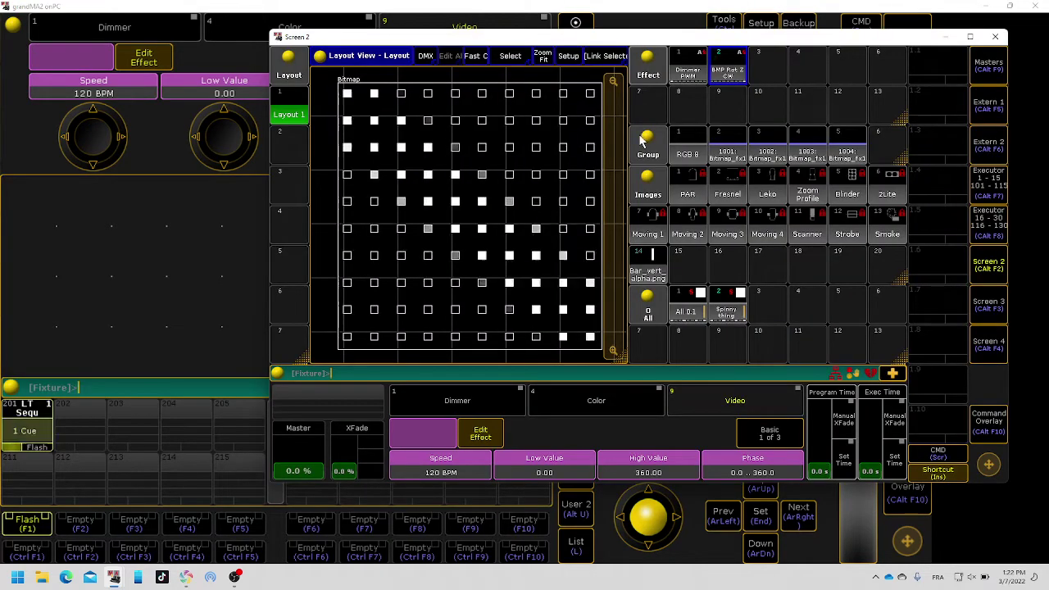
key(F1)
key(F1)
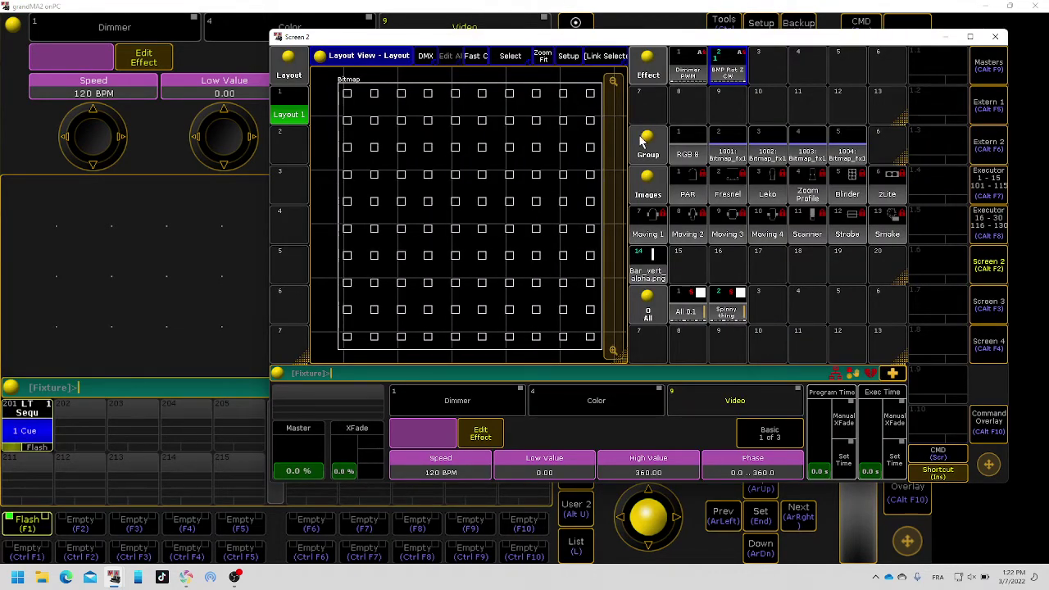
key(F1)
key(F1)
key(F1)
key(F1)
key(F1)
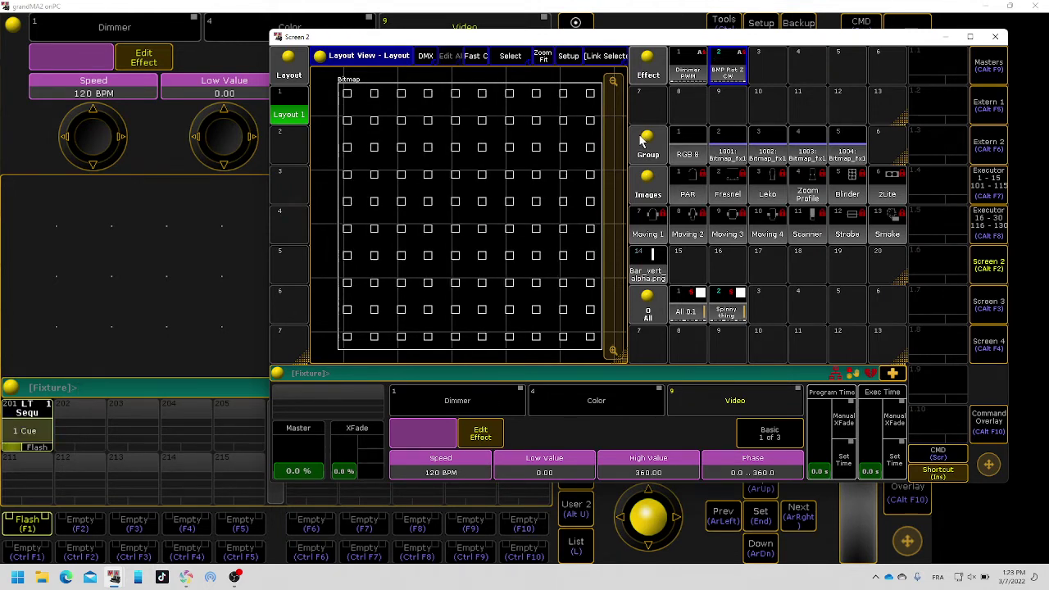
key(F1)
key(F1)
key(F1)
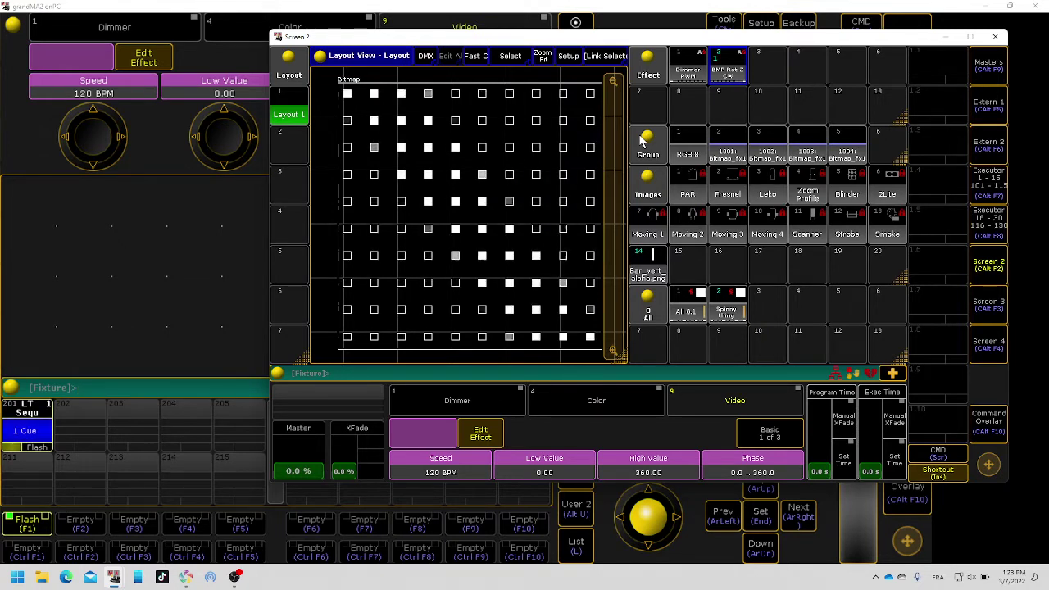
key(F1)
key(F1)
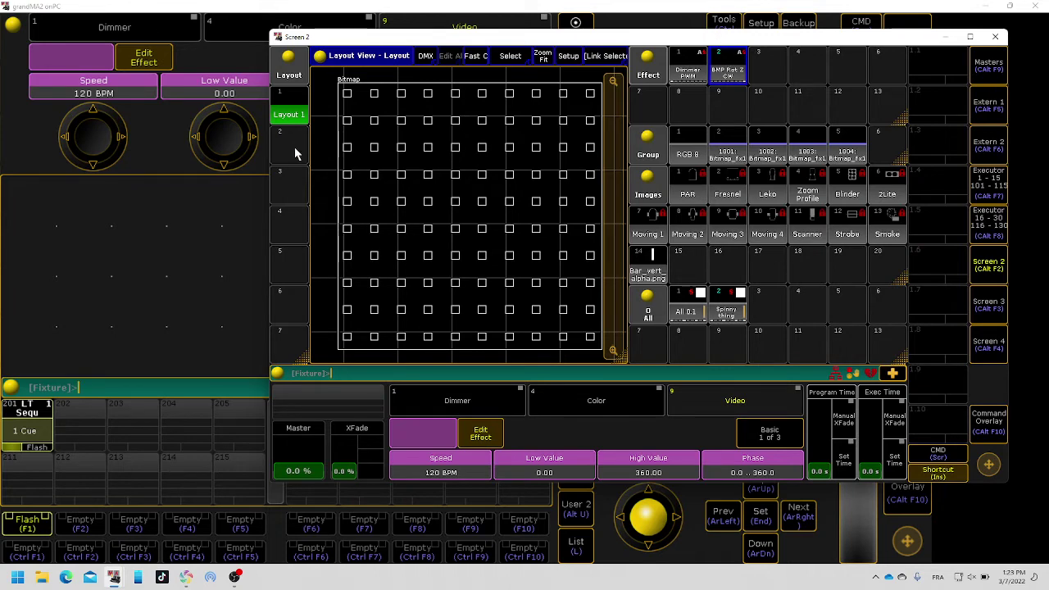
Select all fixtures in the layout grid, bring them to full and clear the selection.
click(365, 97)
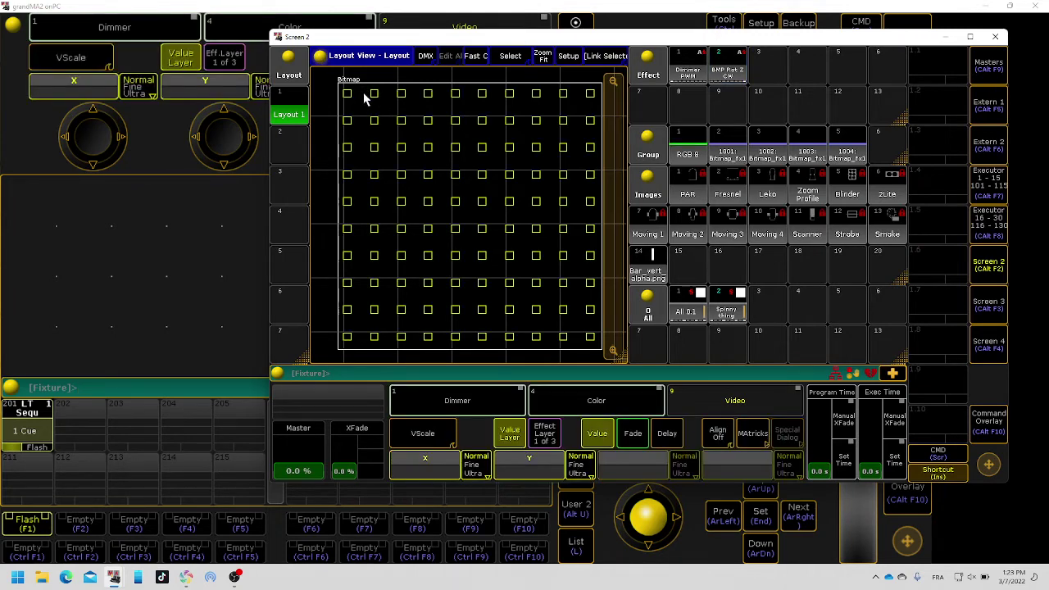
key(ctrl+f)
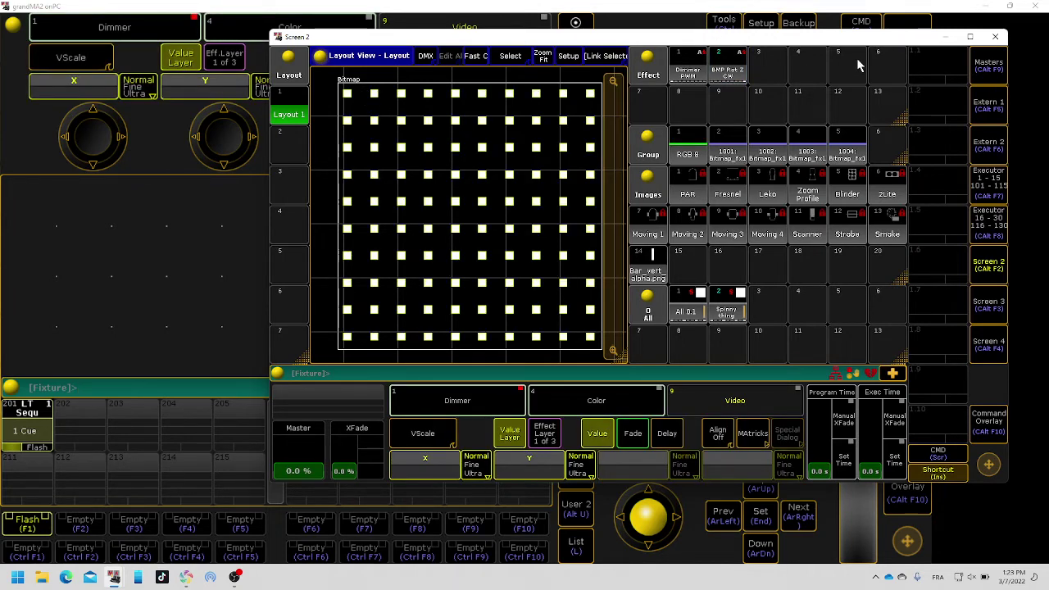
key(Escape)
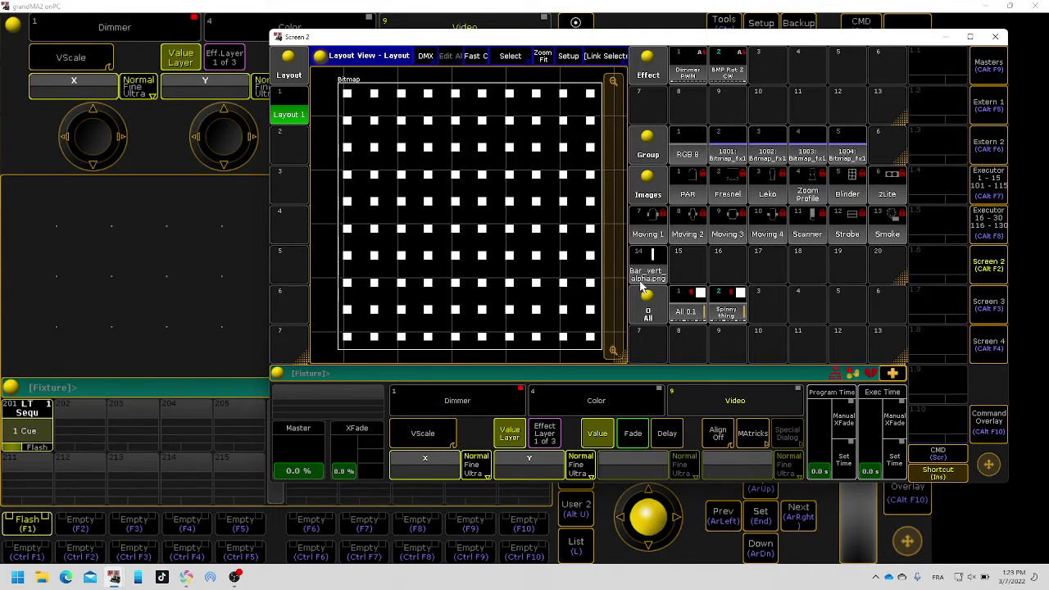
Set the playback priority of executor 201 to High in its assignment options and close them.
click(31, 415)
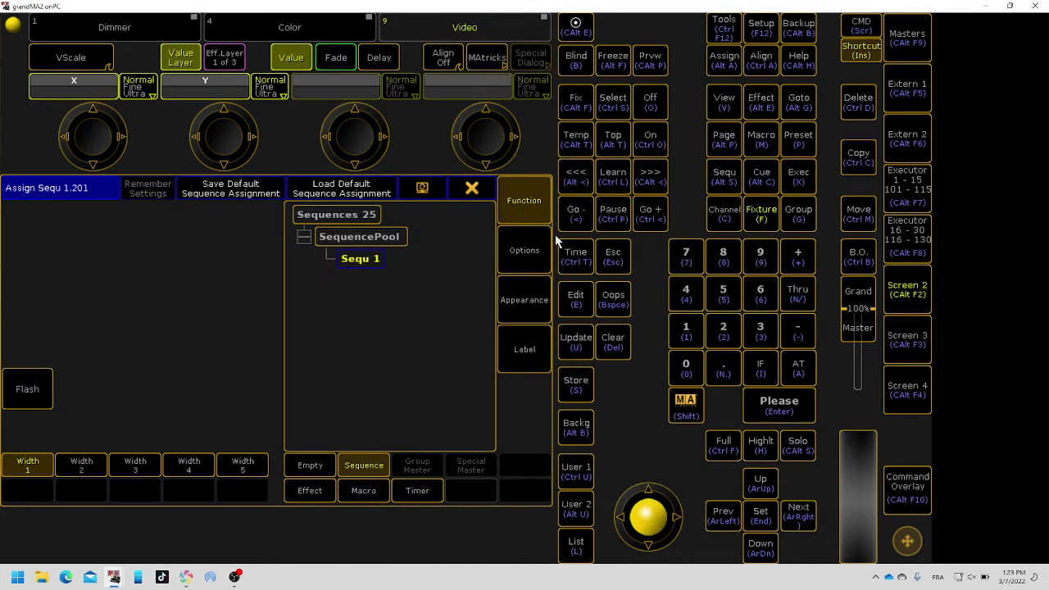
click(525, 252)
click(94, 248)
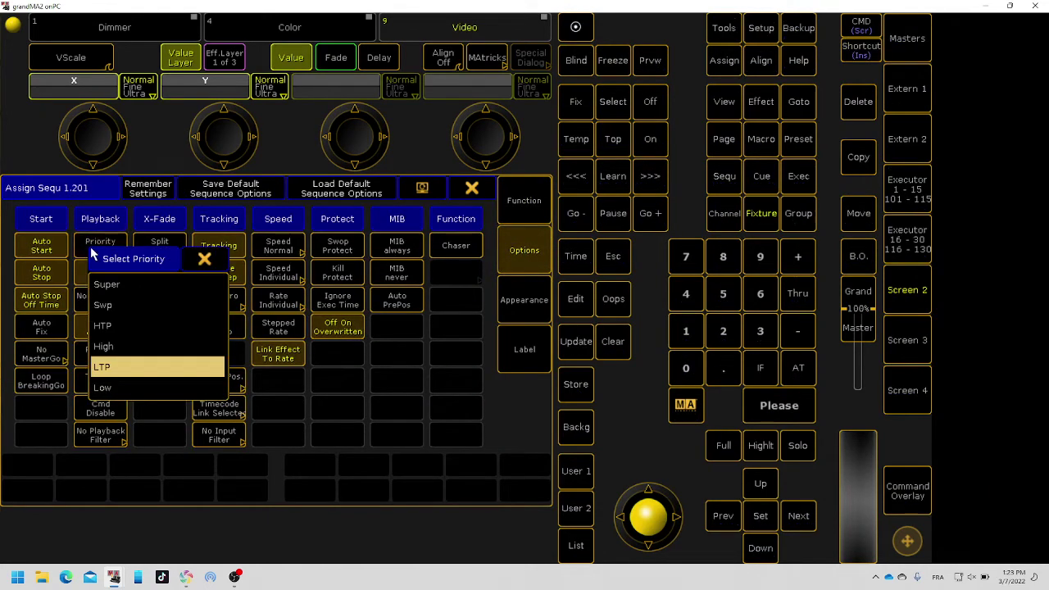
click(128, 341)
key(Insert)
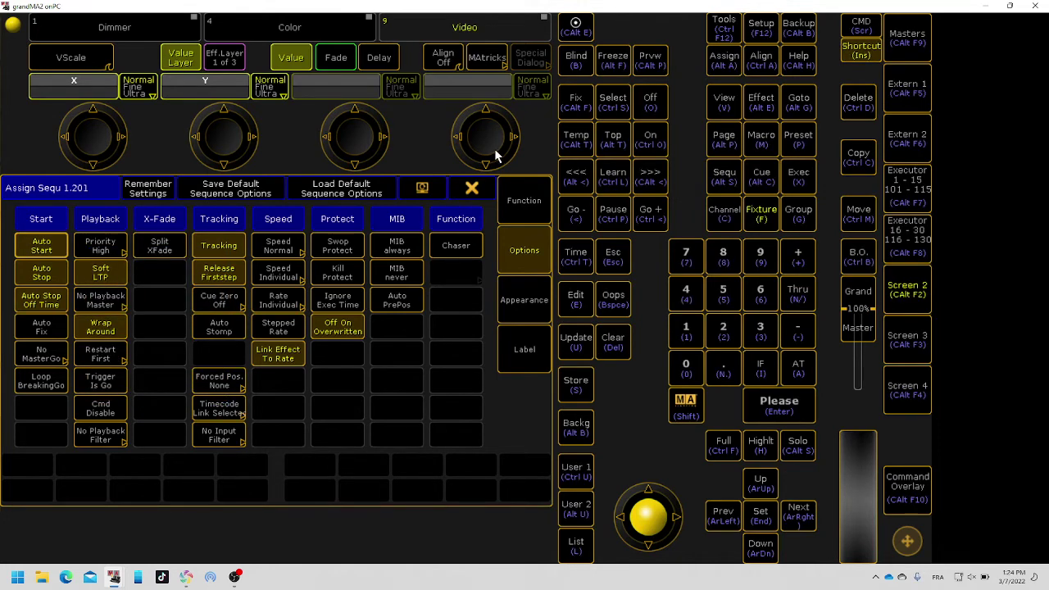
click(486, 195)
Flash executor 201 with the layout view open to check its playback.
click(909, 287)
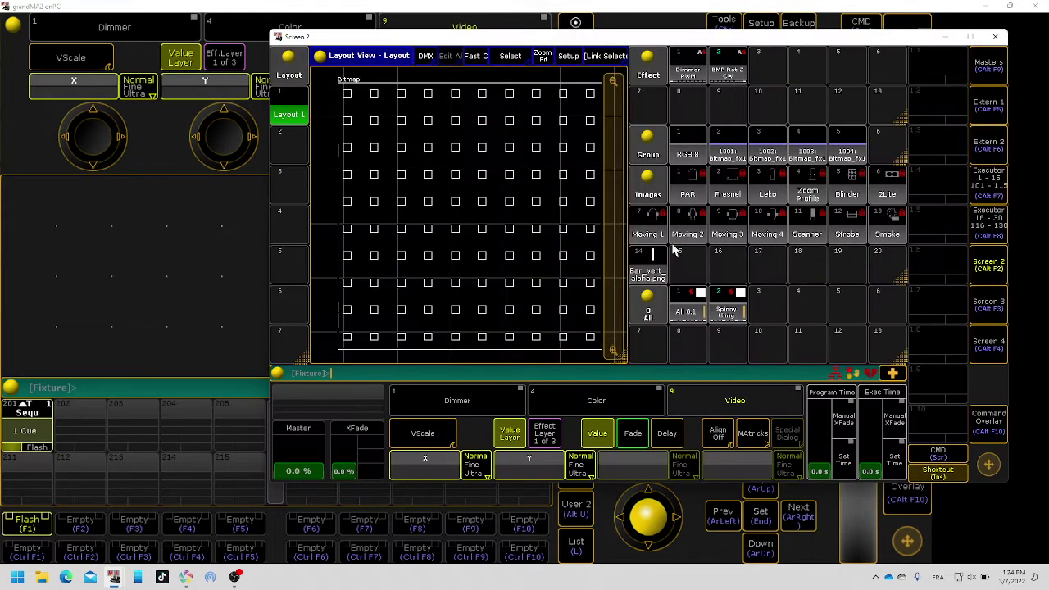
key(F1)
key(F1)
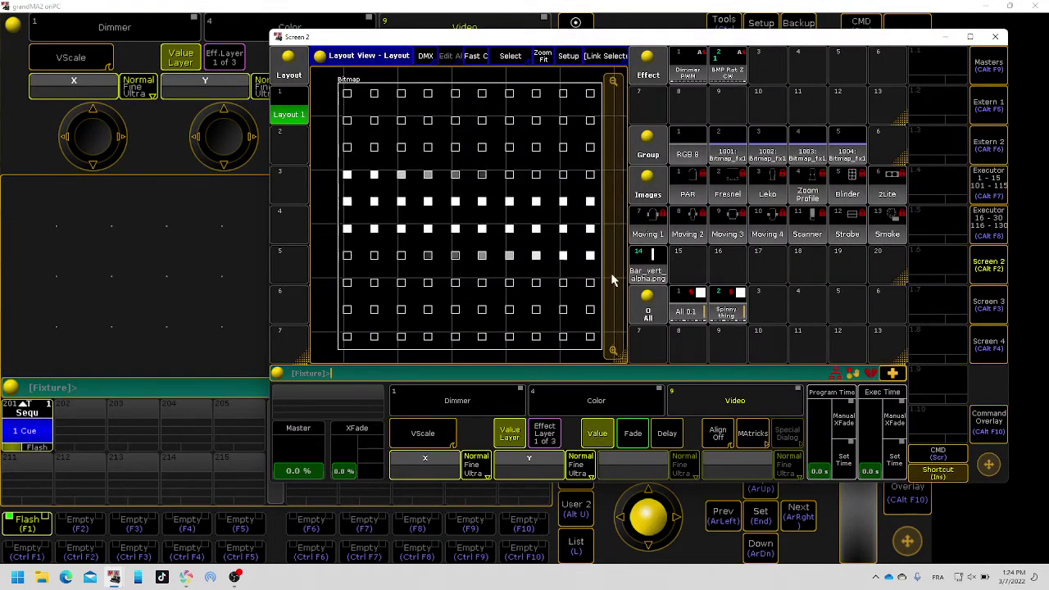
key(F1)
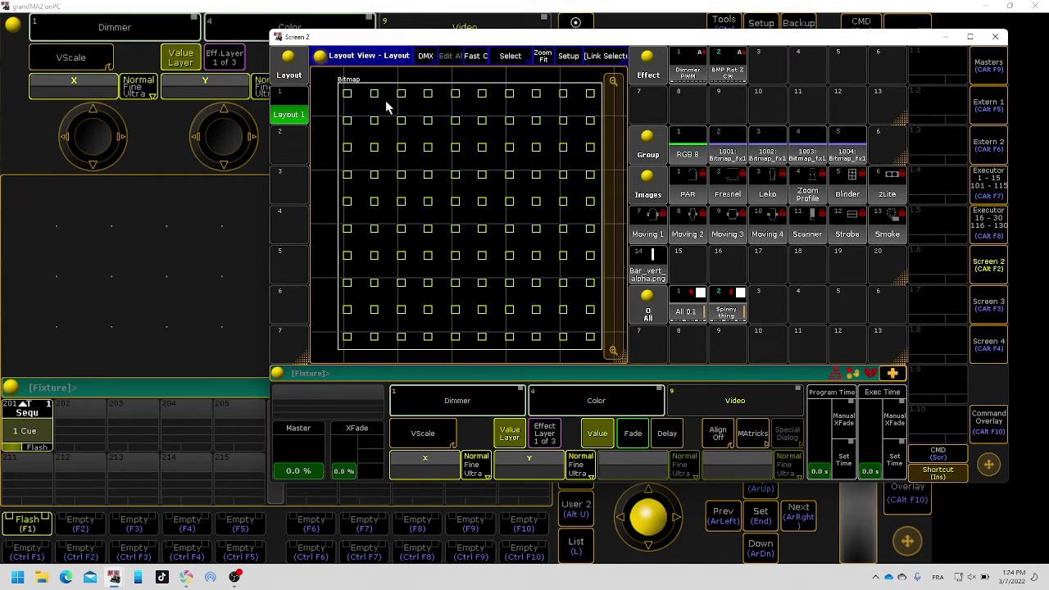
Bring the selected grid fixtures to full and colour them red with the color picker at full saturation and brightness.
click(255, 23)
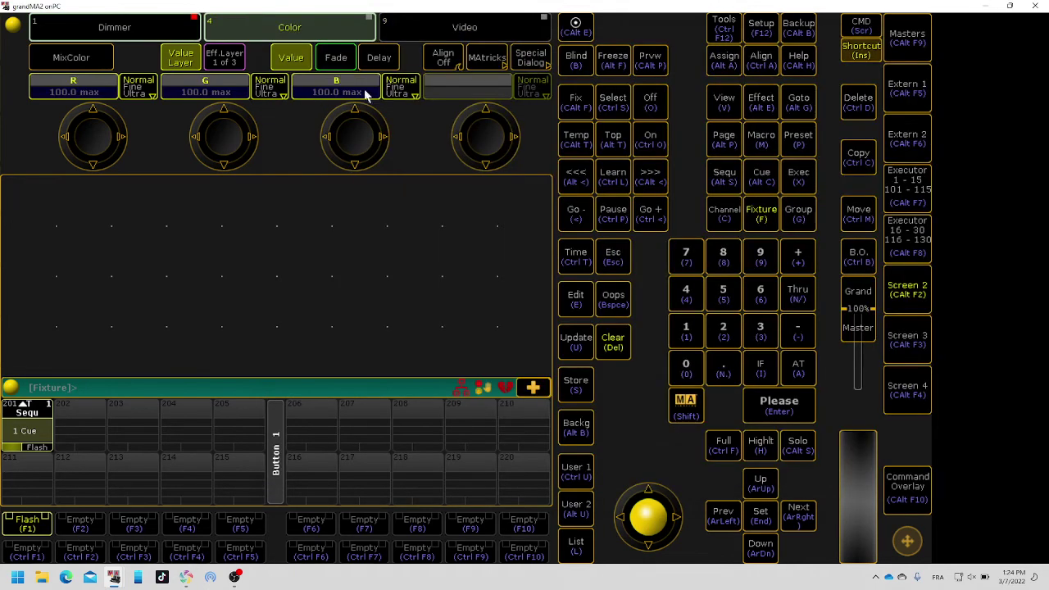
click(530, 57)
click(377, 224)
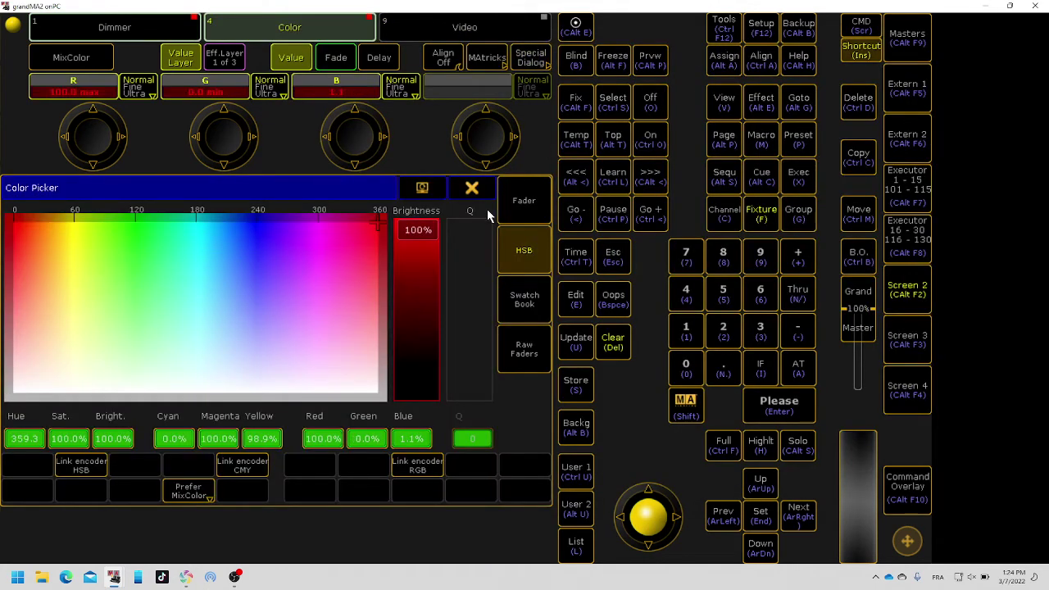
click(471, 189)
click(905, 304)
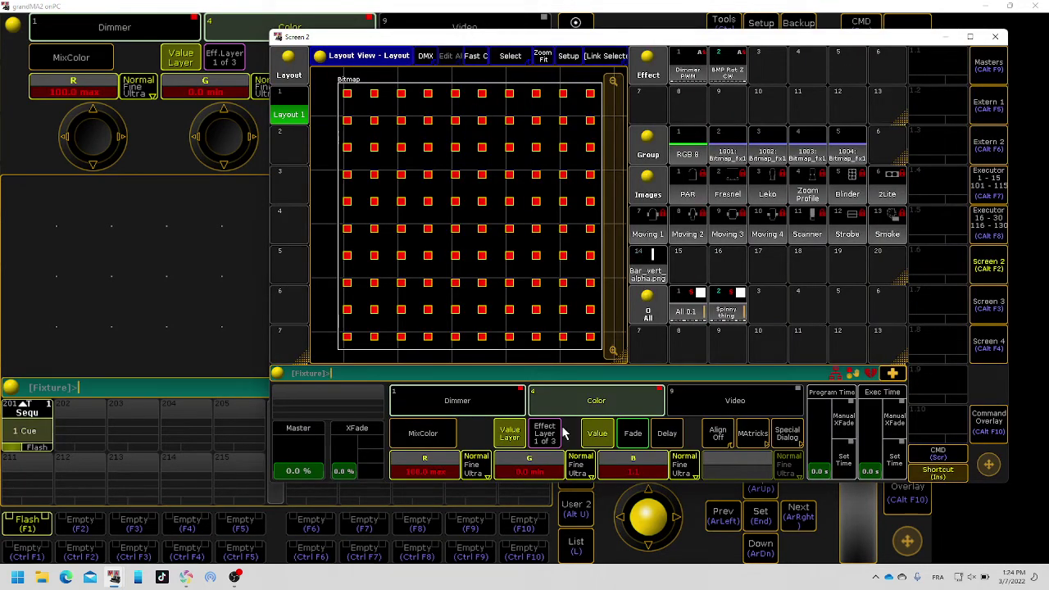
Store the red look as a cue on executor 202 and start its playback with the layout view shown.
click(69, 415)
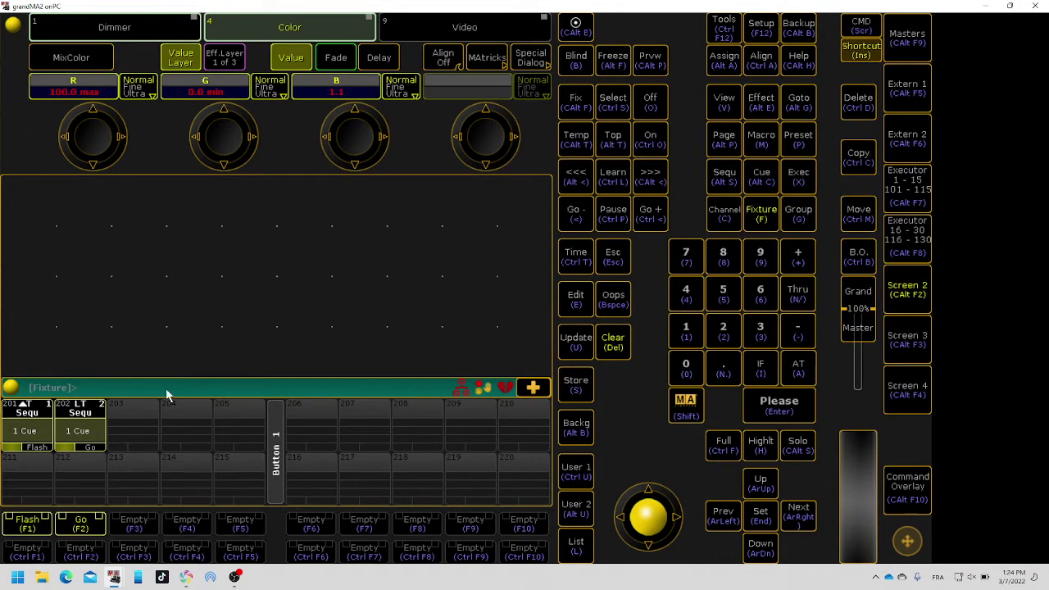
click(92, 526)
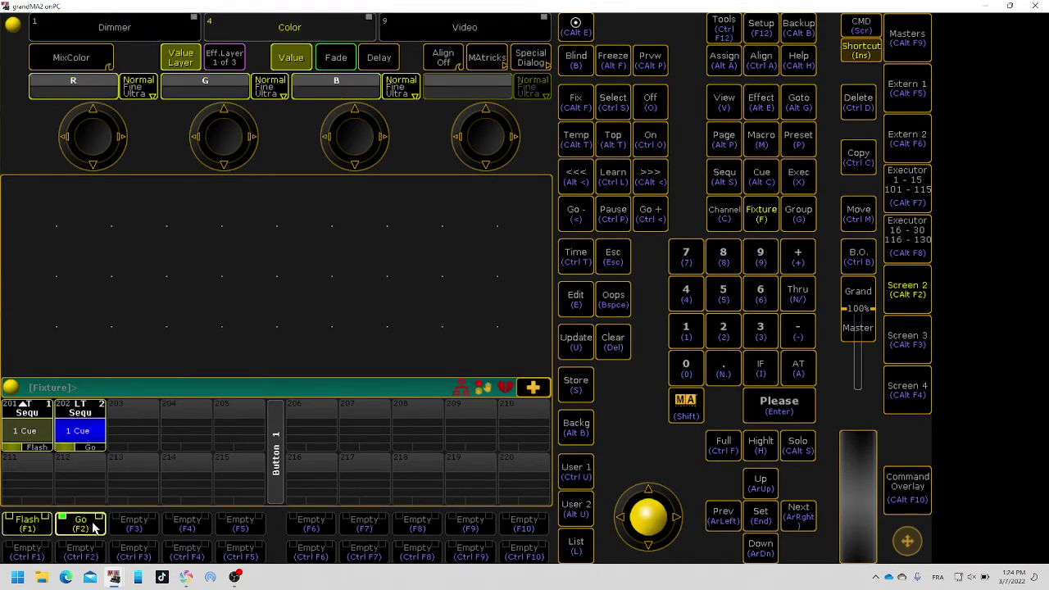
click(201, 529)
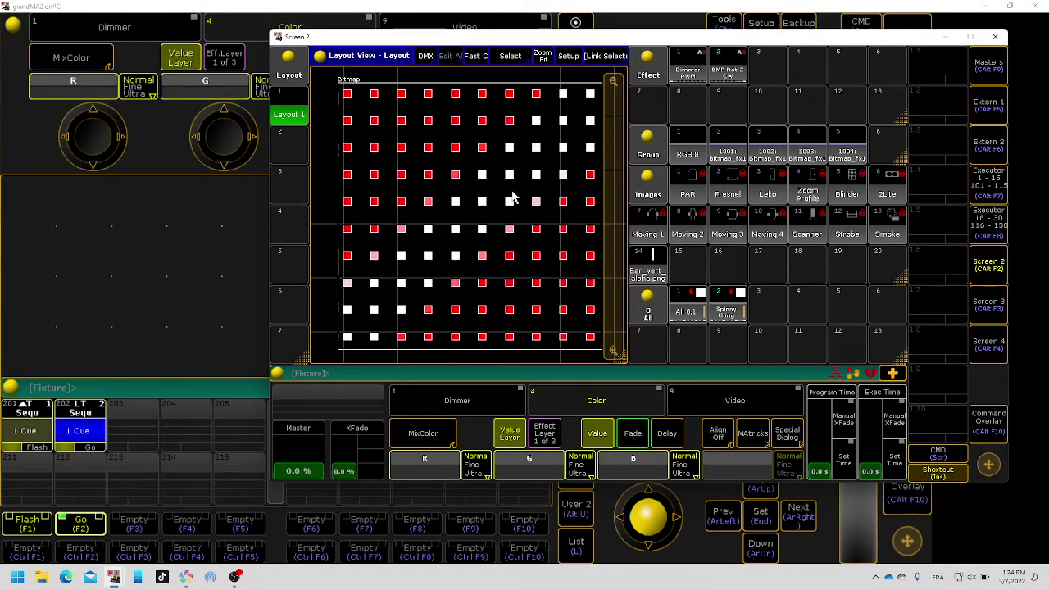
Set the playback priority of executor 201 to LTP and return to the layout view.
click(205, 266)
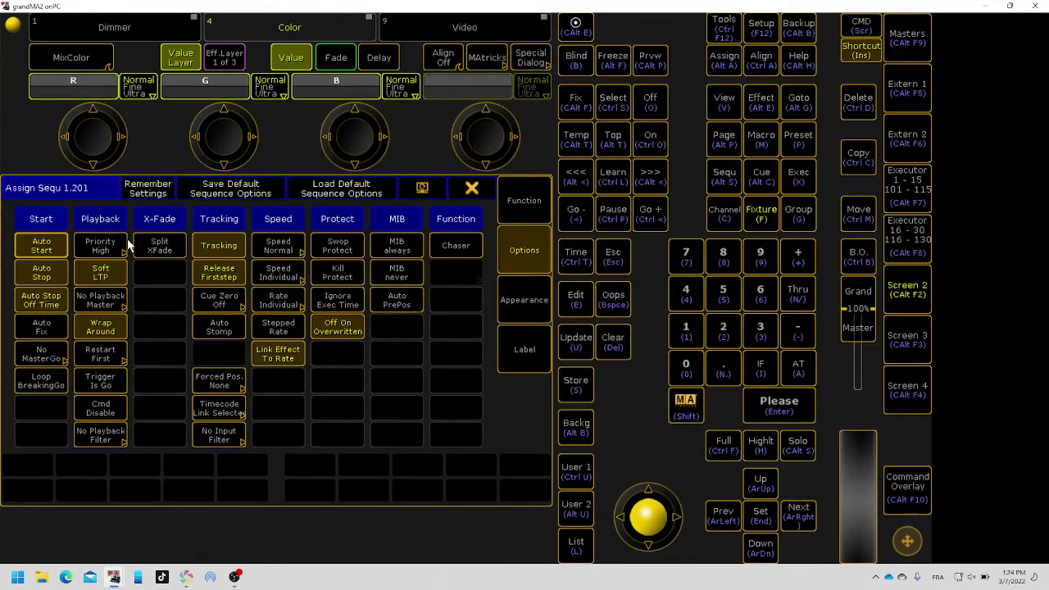
click(127, 249)
click(107, 367)
click(472, 190)
click(924, 300)
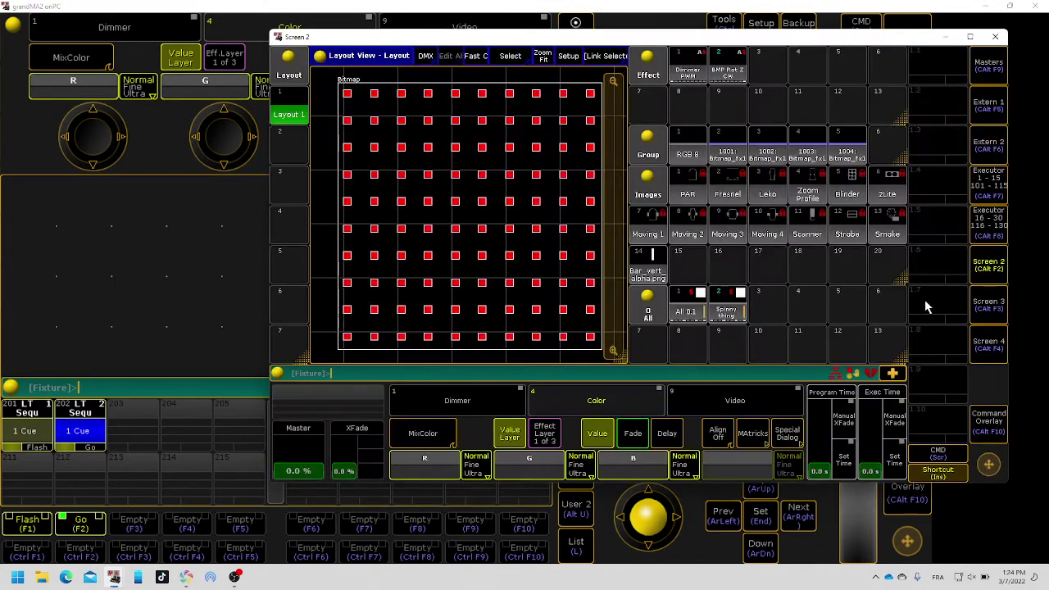
Set the playback priority of executor 201 back to High and close its assignment settings.
click(26, 407)
click(124, 249)
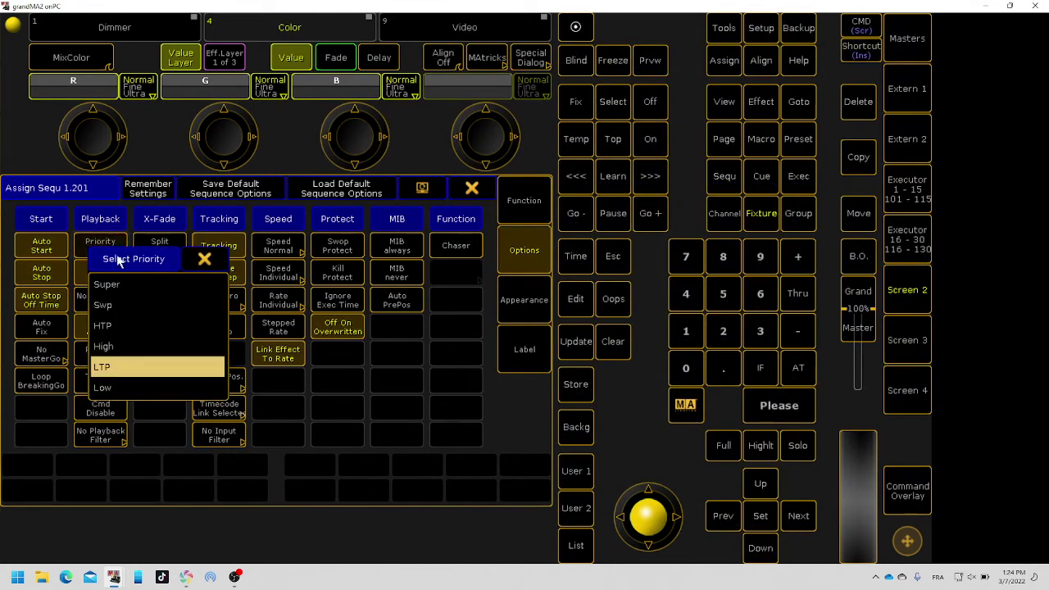
click(141, 354)
key(Insert)
click(470, 190)
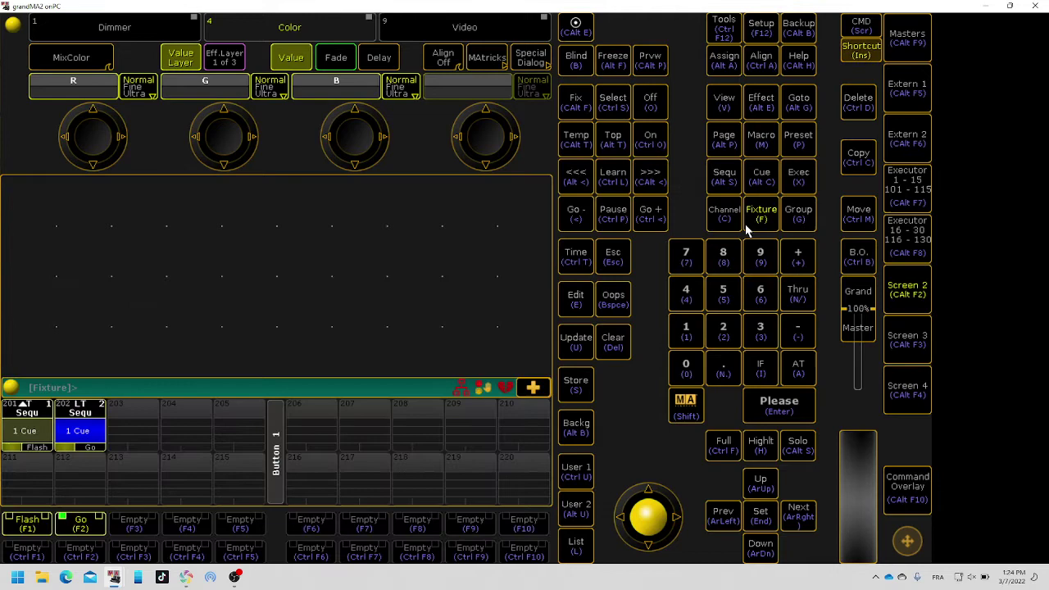
Show the layout view and flash the rotating bar from executor 201 over the red base look.
click(892, 281)
key(F1)
key(F1)
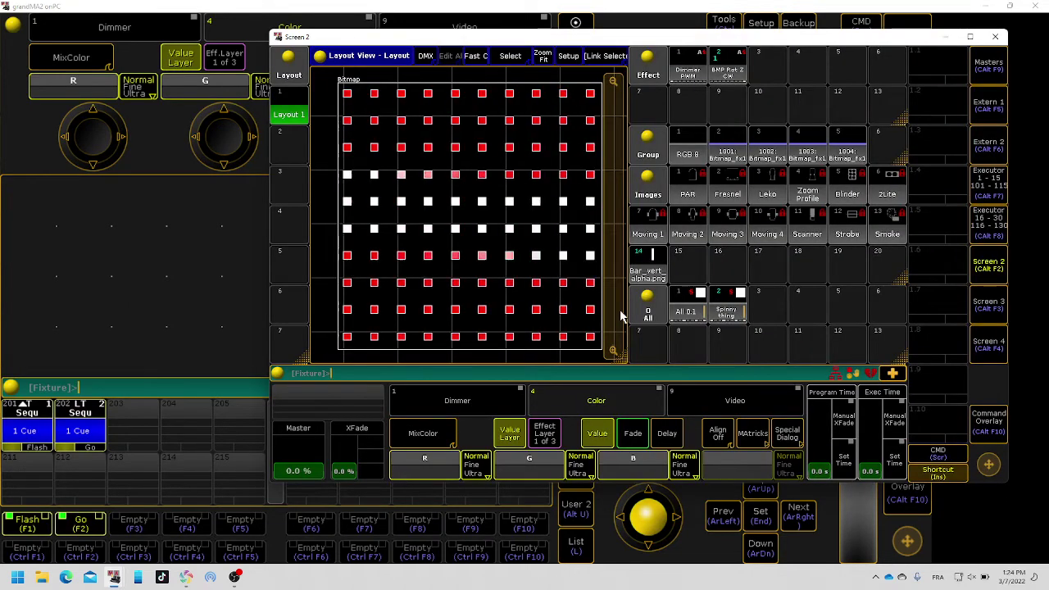
key(F1)
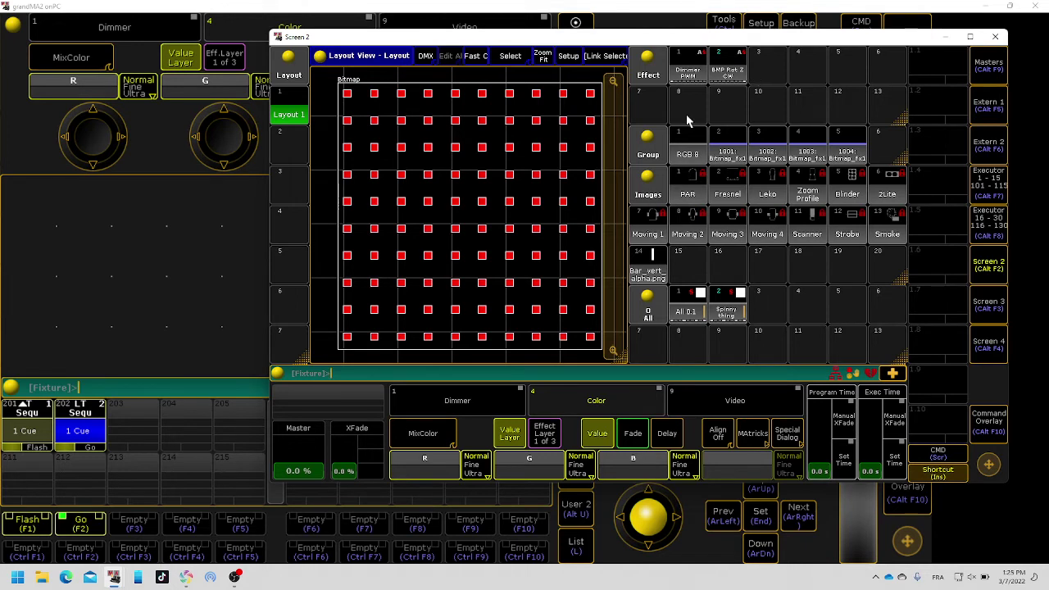
Select the 1002 bitmap fixture group and bring up its video attributes, checking the Y scale.
click(738, 150)
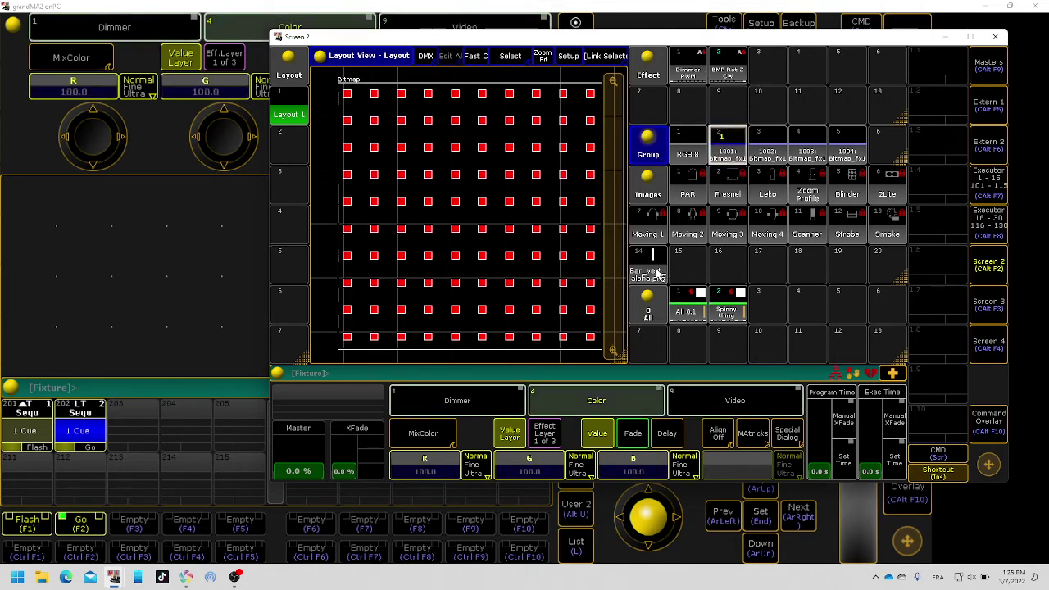
click(759, 146)
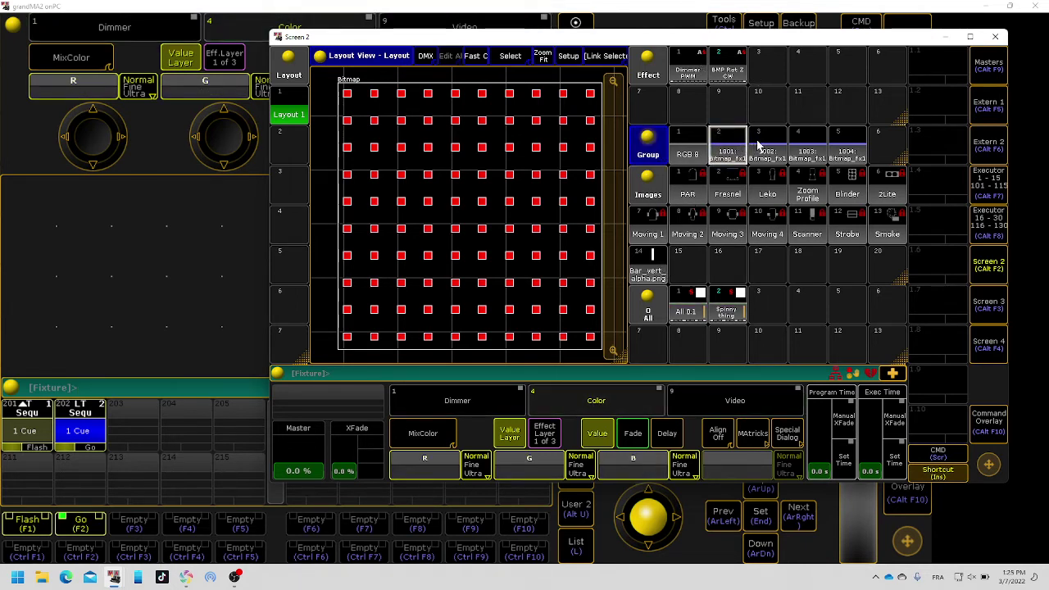
click(759, 149)
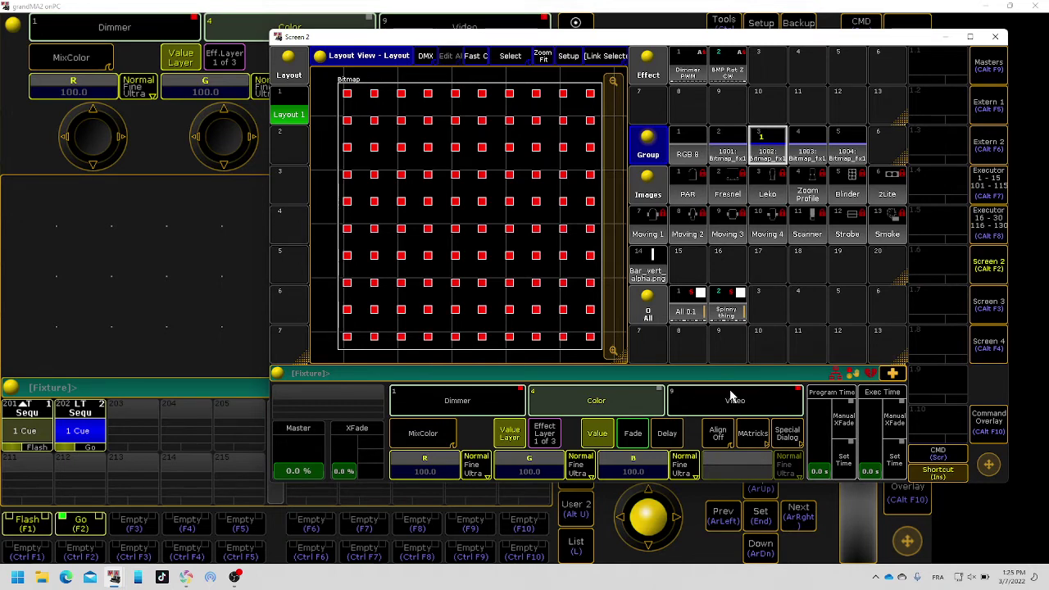
click(732, 398)
click(533, 474)
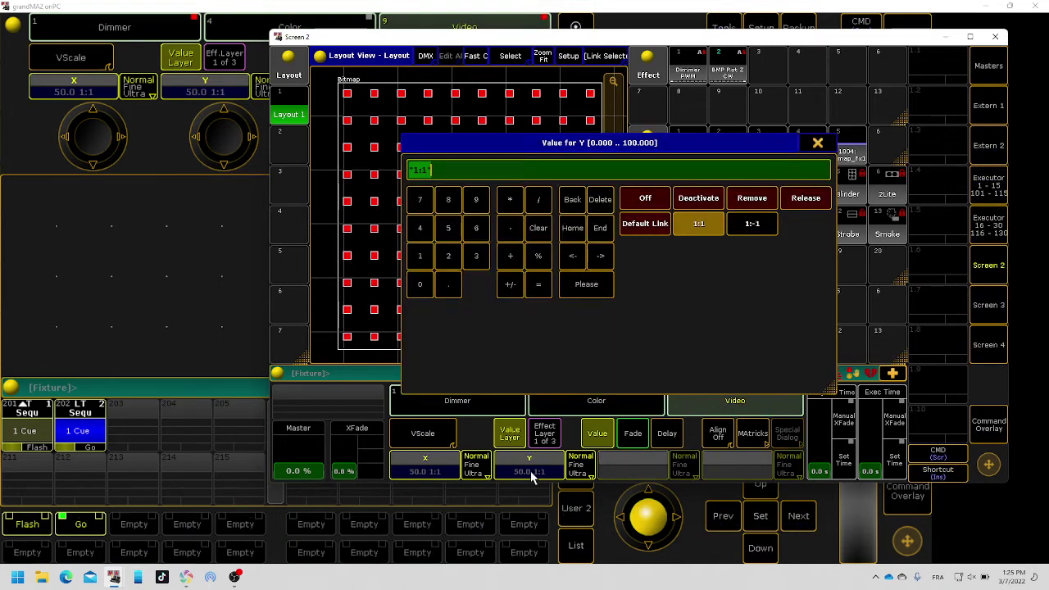
click(817, 140)
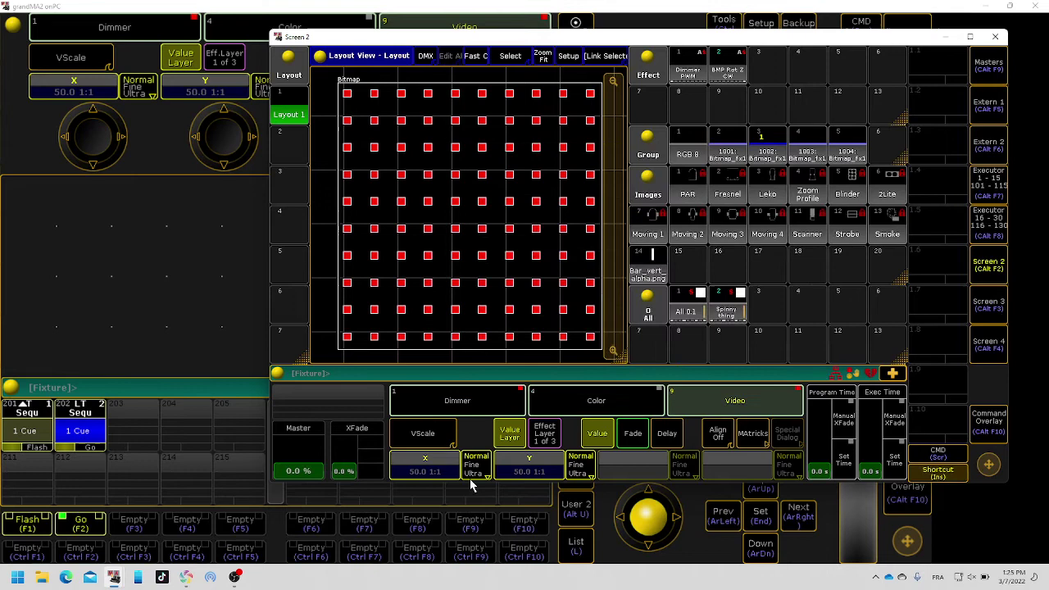
Set the bitmap fixture's output to Layout 1 and assign it the Bar_vert_alpha.png image.
click(434, 426)
click(387, 299)
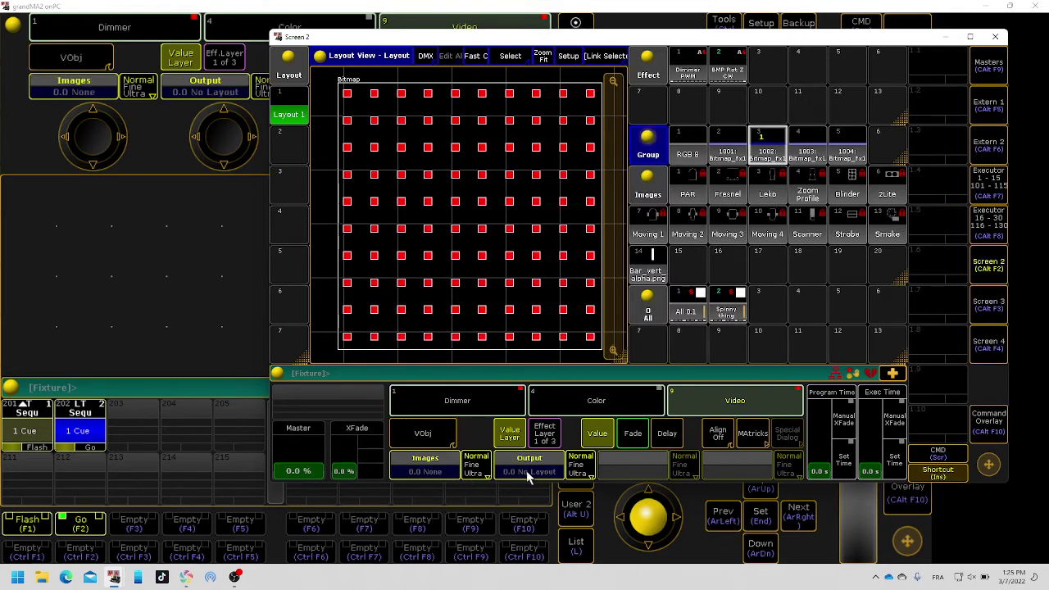
click(526, 473)
click(737, 222)
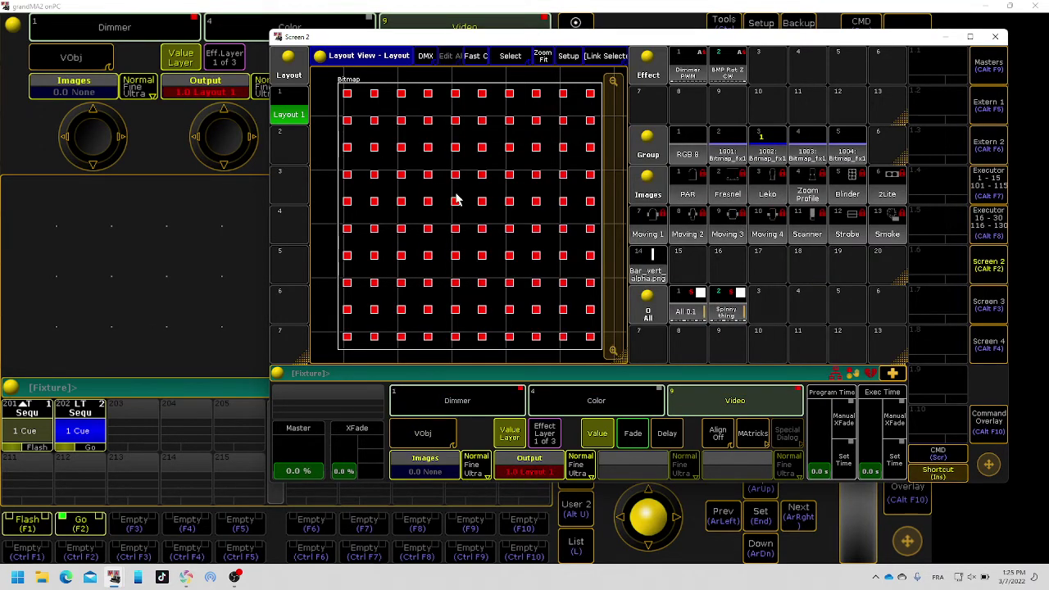
click(641, 260)
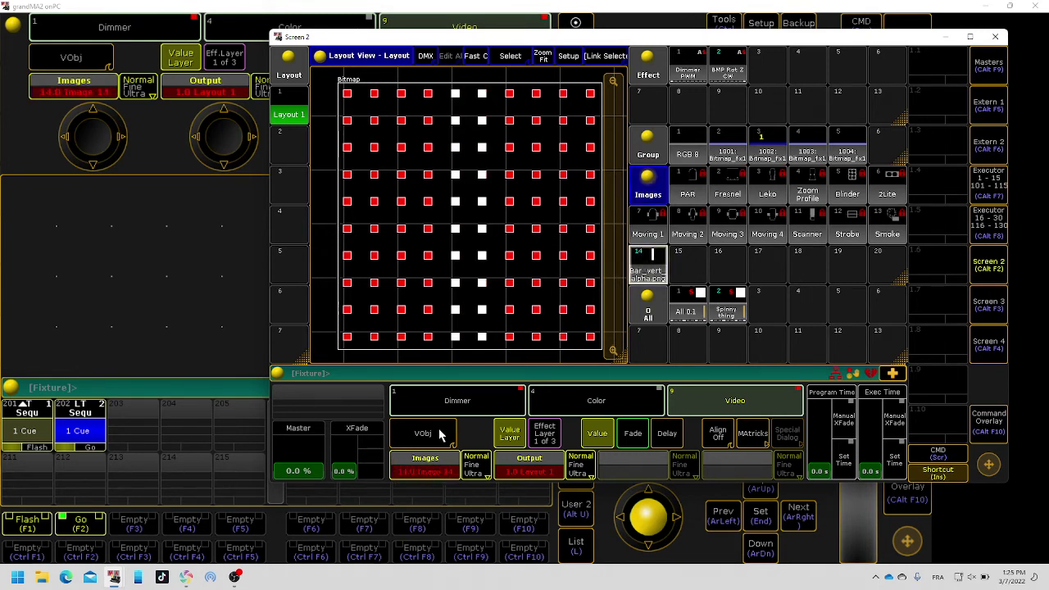
Try a Z rotation of 90 degrees on the bar image, and set it to 45 degrees instead.
mouse_move(440, 435)
mouse_down()
mouse_move(428, 428)
mouse_move(429, 440)
mouse_up()
click(421, 474)
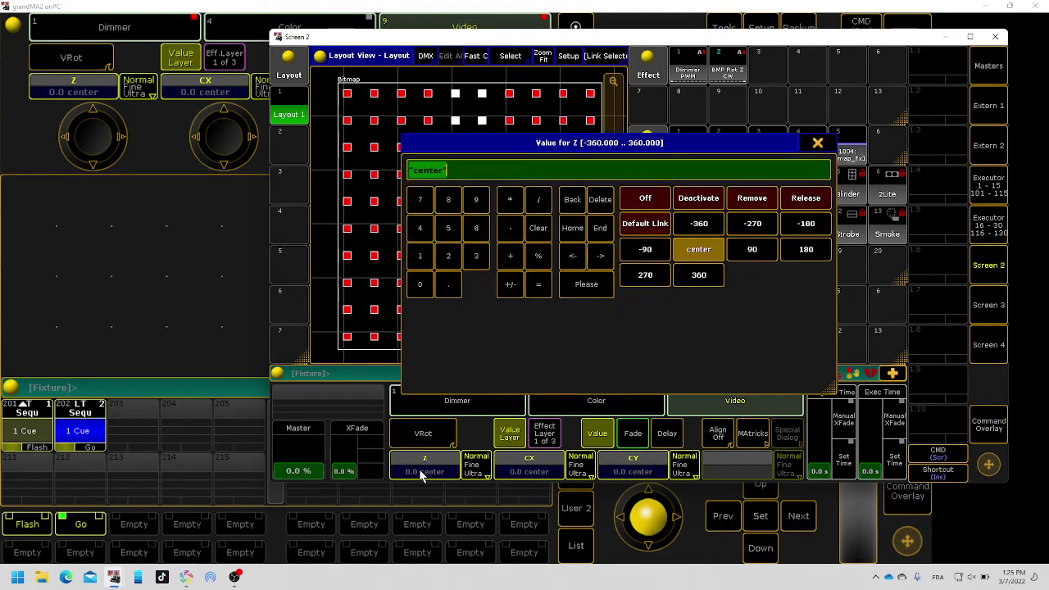
text(90)
key(Return)
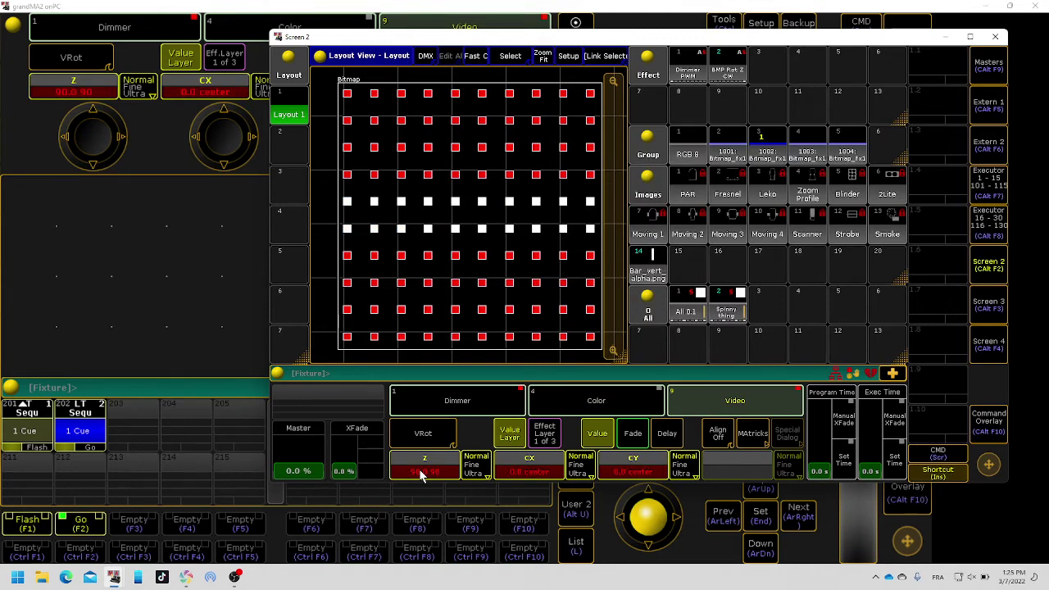
click(422, 475)
text(15)
key(Return)
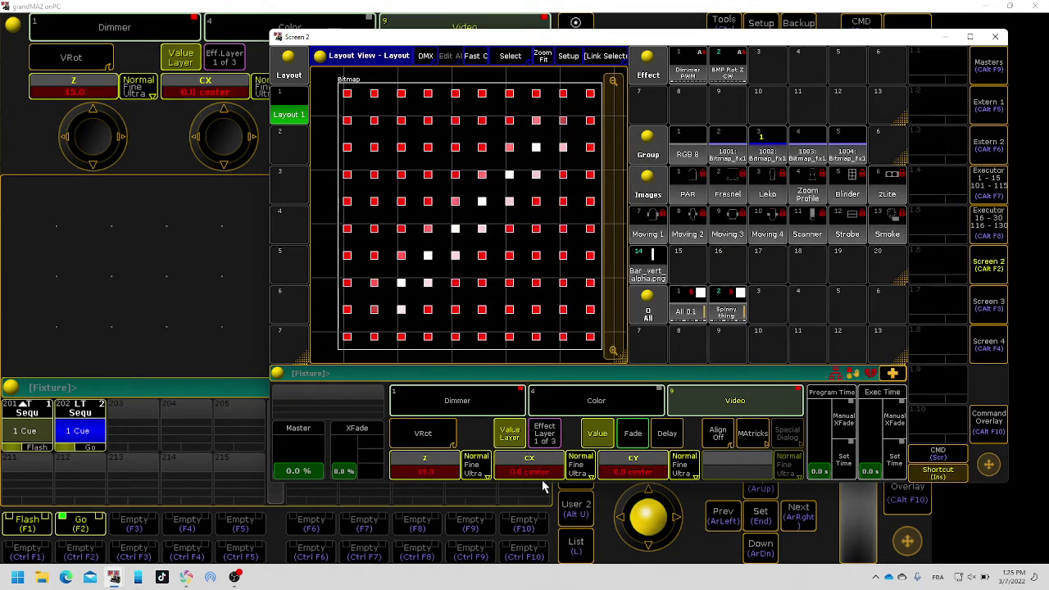
Lengthen the diagonal bar by setting the bitmap's Y scale to 60.
scroll(442, 447, up, 3)
click(431, 440)
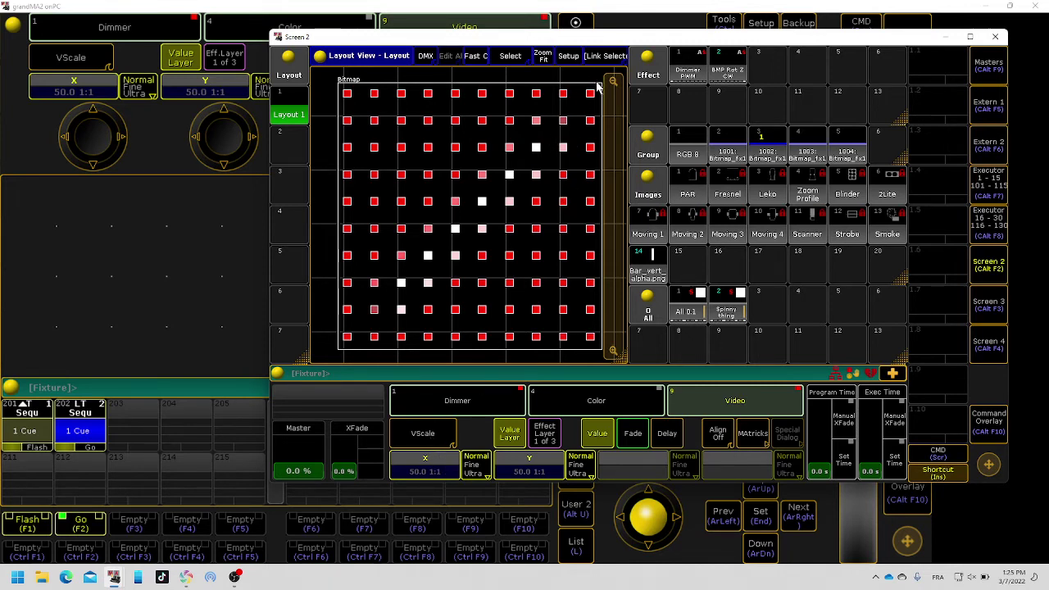
click(534, 473)
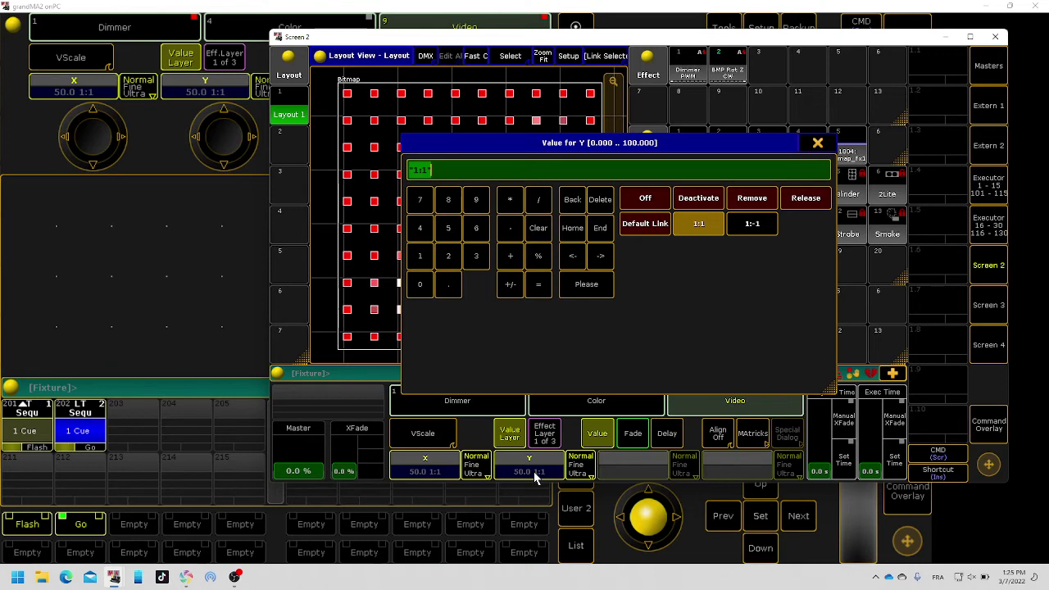
text(60)
key(Return)
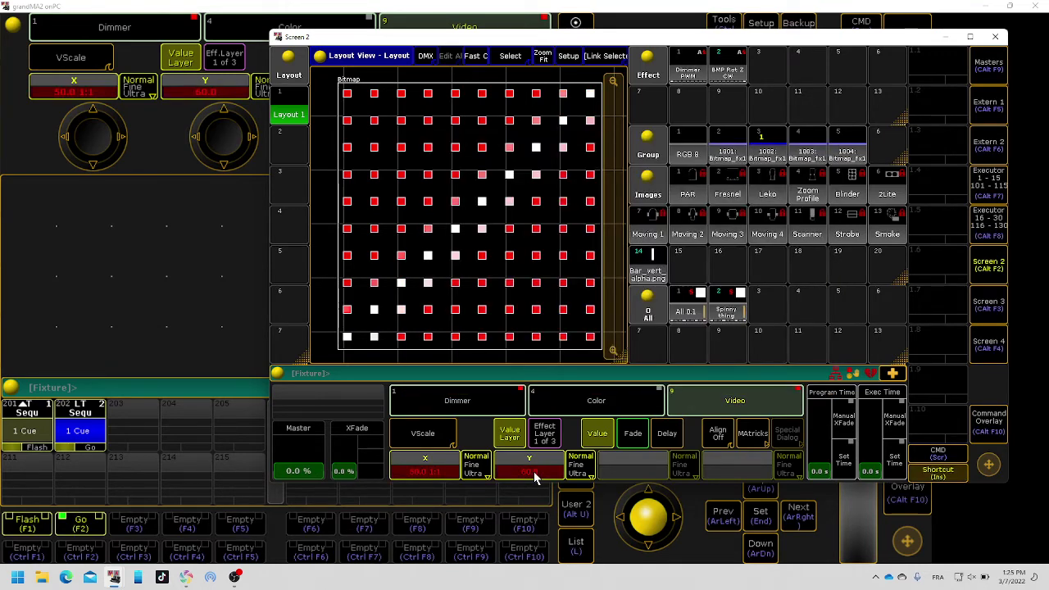
Open the empty effect 3 for editing.
click(762, 67)
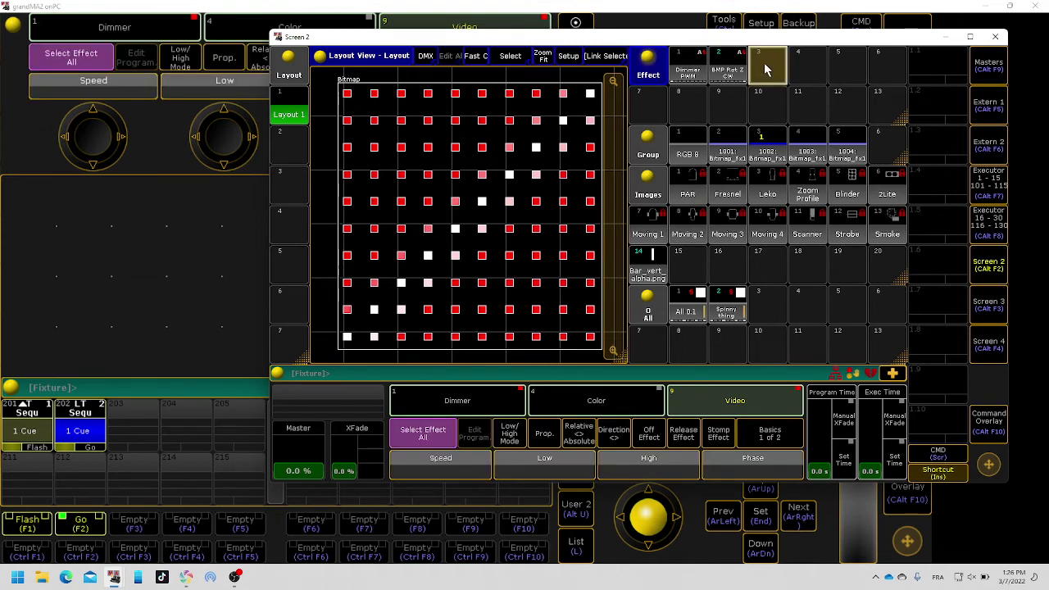
click(763, 66)
click(526, 299)
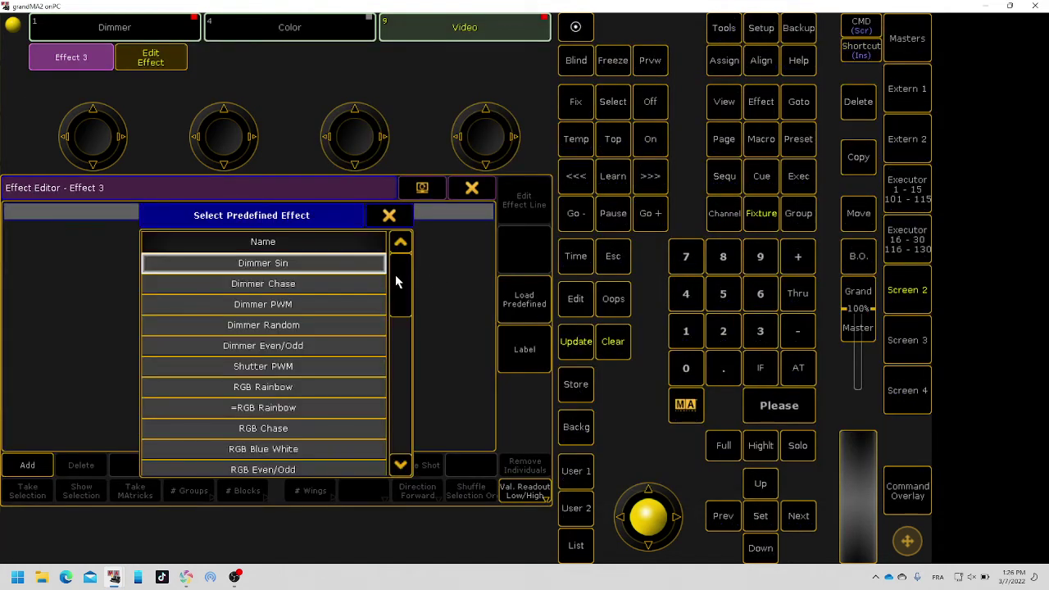
drag(395, 279, 399, 451)
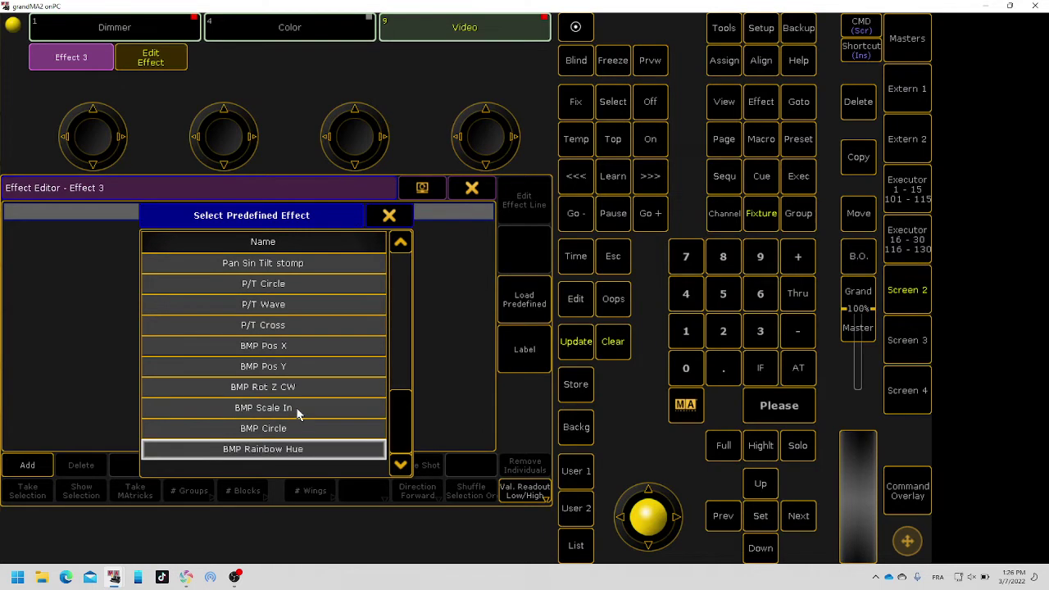
click(395, 217)
Add a line to effect 3 that drives the video position (VPos) X attribute.
click(369, 216)
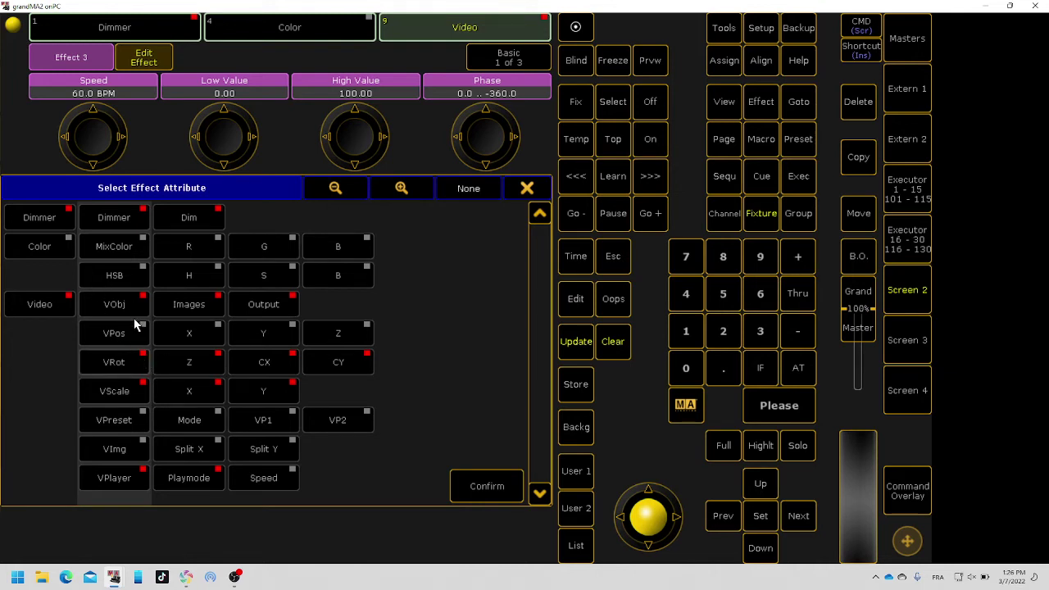
click(205, 336)
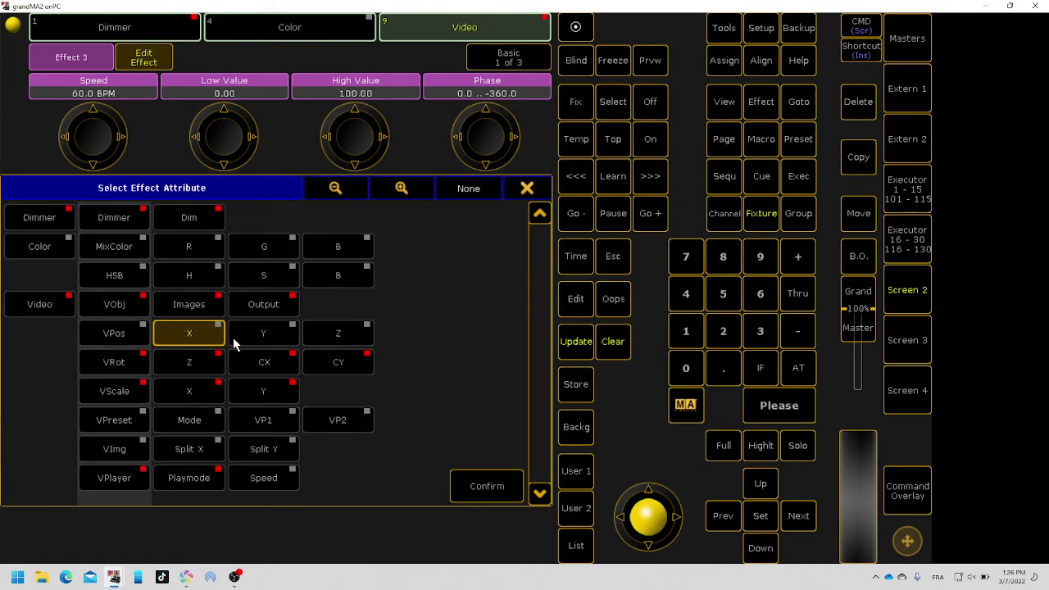
click(473, 486)
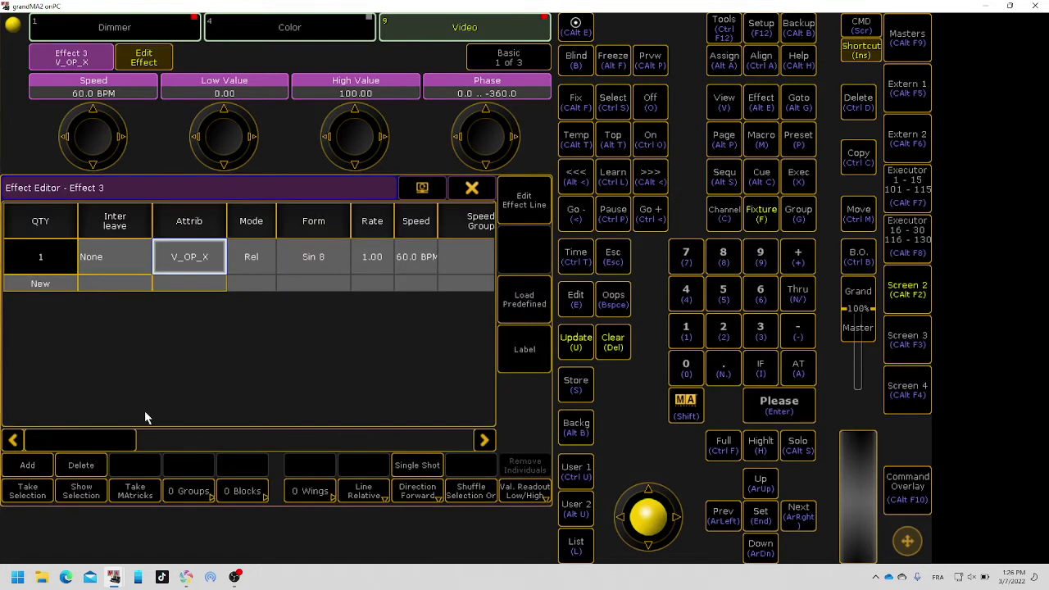
Set the effect line's form to Ramp Plus 10 and its speed group to Speed 1.
click(345, 256)
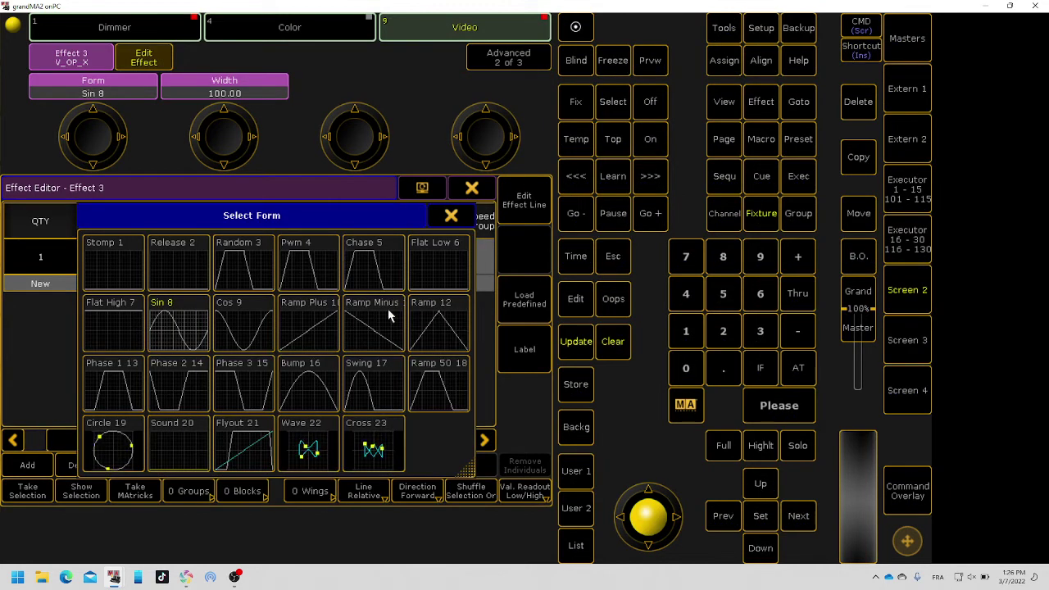
click(327, 336)
drag(124, 441, 246, 439)
click(352, 256)
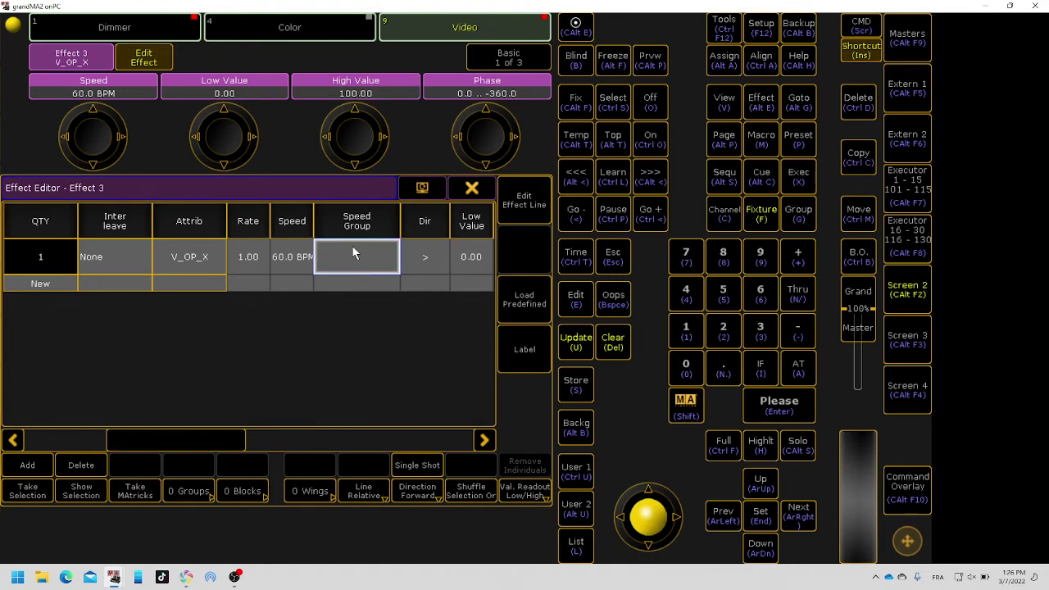
click(363, 231)
Set the effect line's rate to 0.5 and apply effect 3 to the selected bitmap fixture.
click(246, 259)
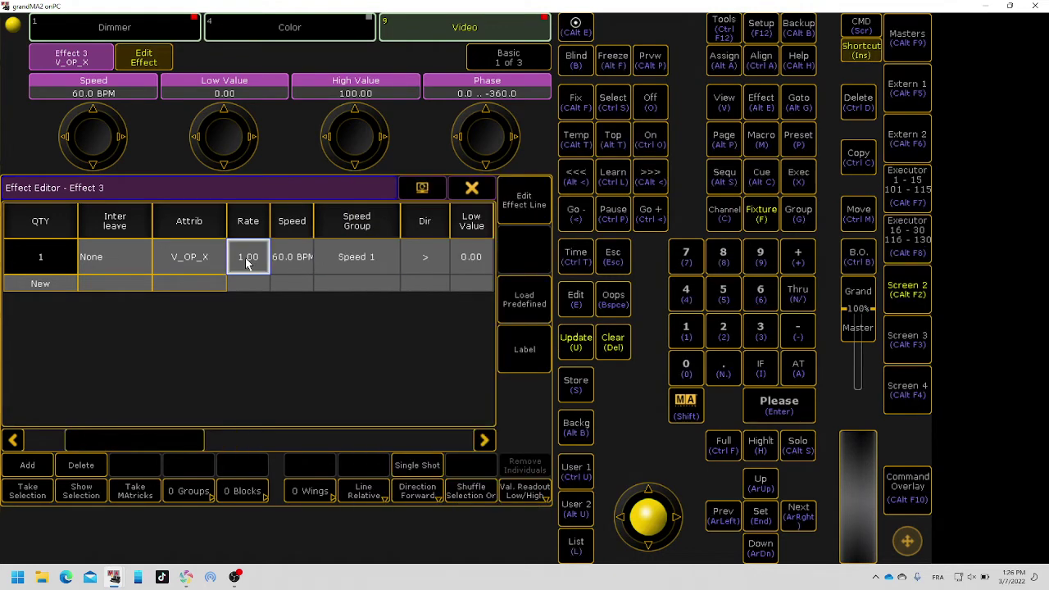
click(246, 261)
text(0.5)
key(Return)
drag(166, 438, 322, 416)
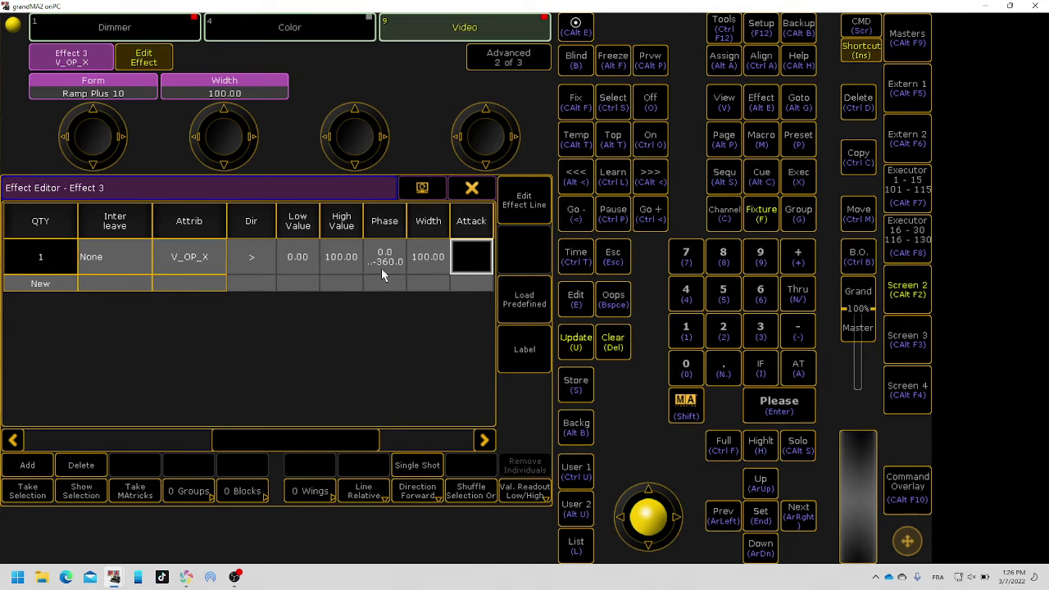
click(472, 189)
click(772, 66)
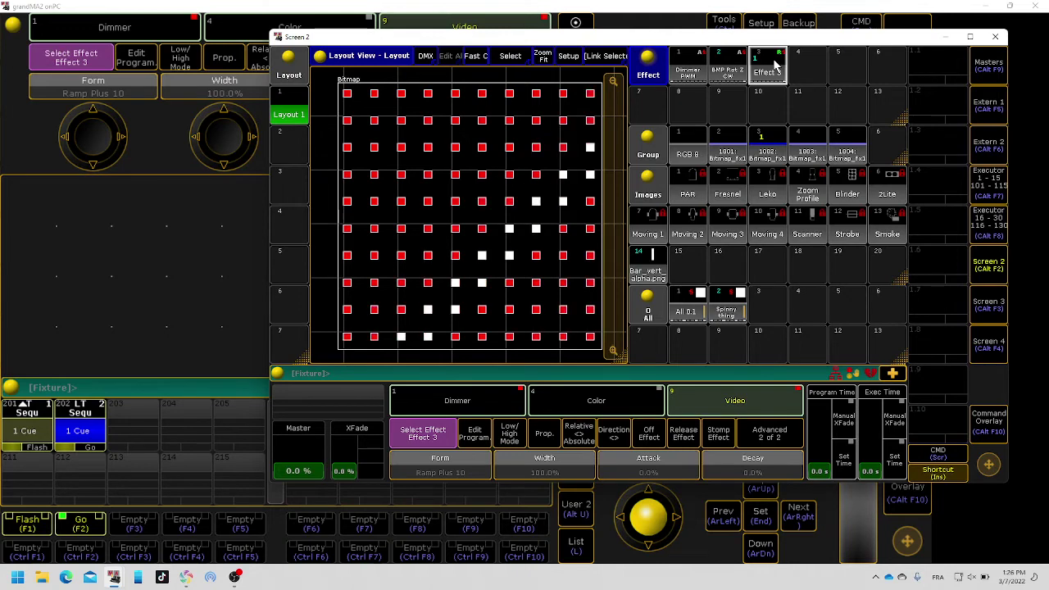
Make the line in effect 3 absolute with a low value of -100, and return to the layout view.
click(774, 70)
click(772, 70)
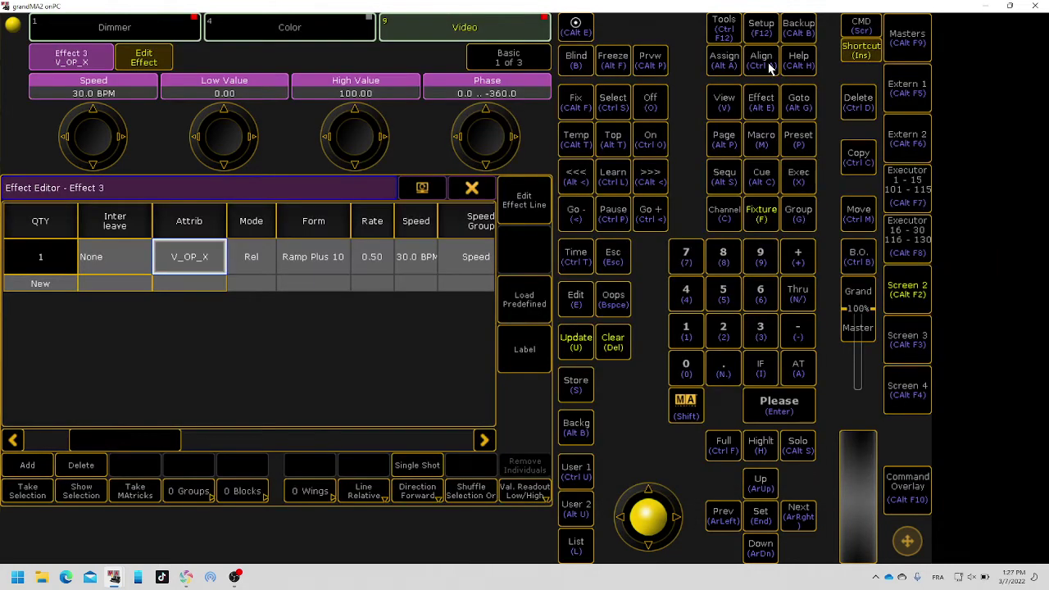
click(364, 490)
drag(160, 441, 319, 441)
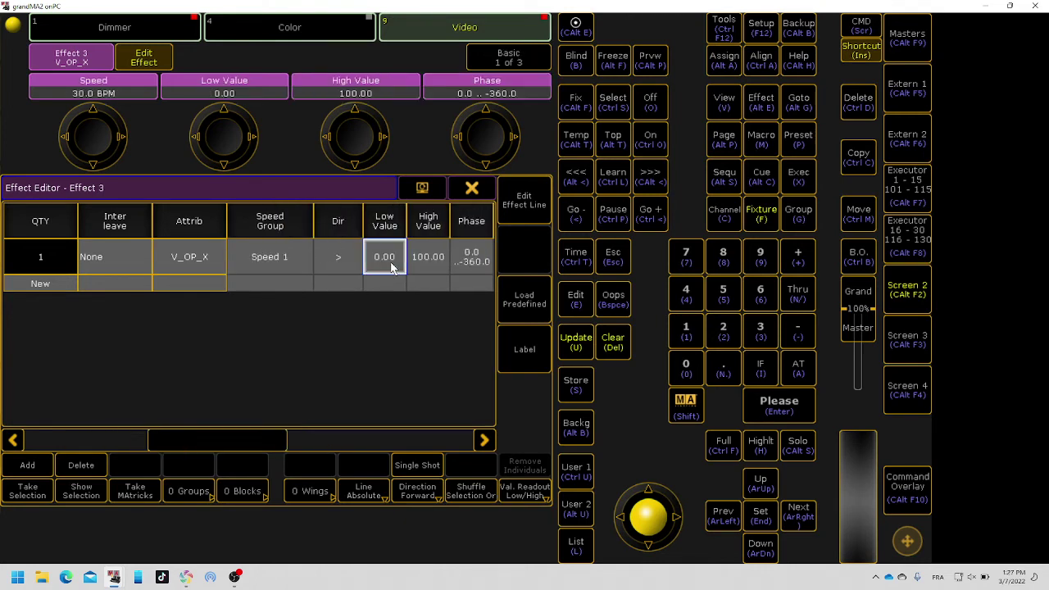
click(385, 261)
text(-100)
key(Return)
key(ctrl+F2)
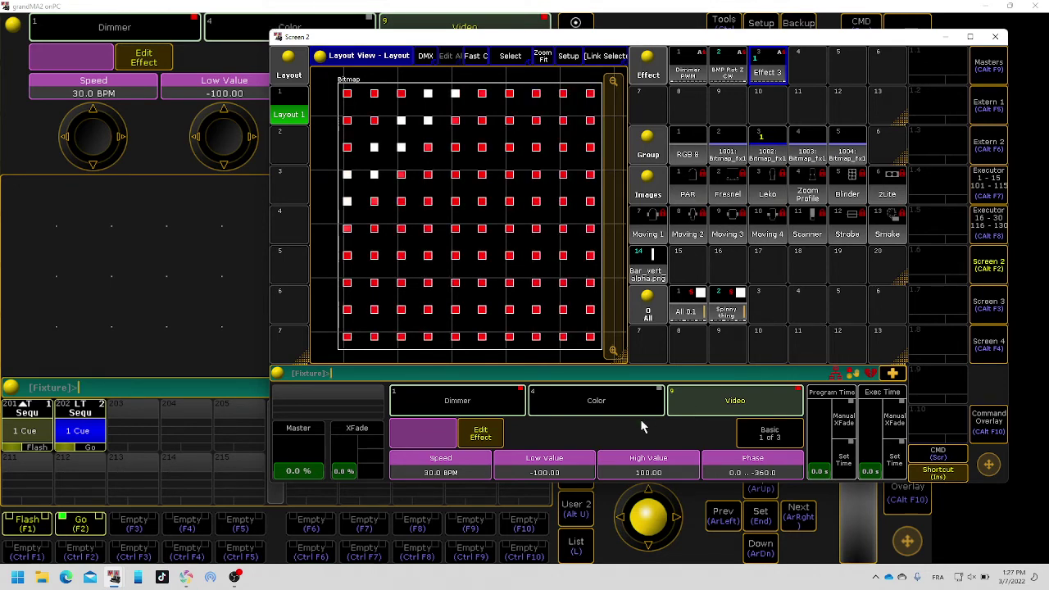
Color the moving bar cyan in the color picker with hue 186.8 at 100% saturation and brightness.
click(660, 399)
click(793, 442)
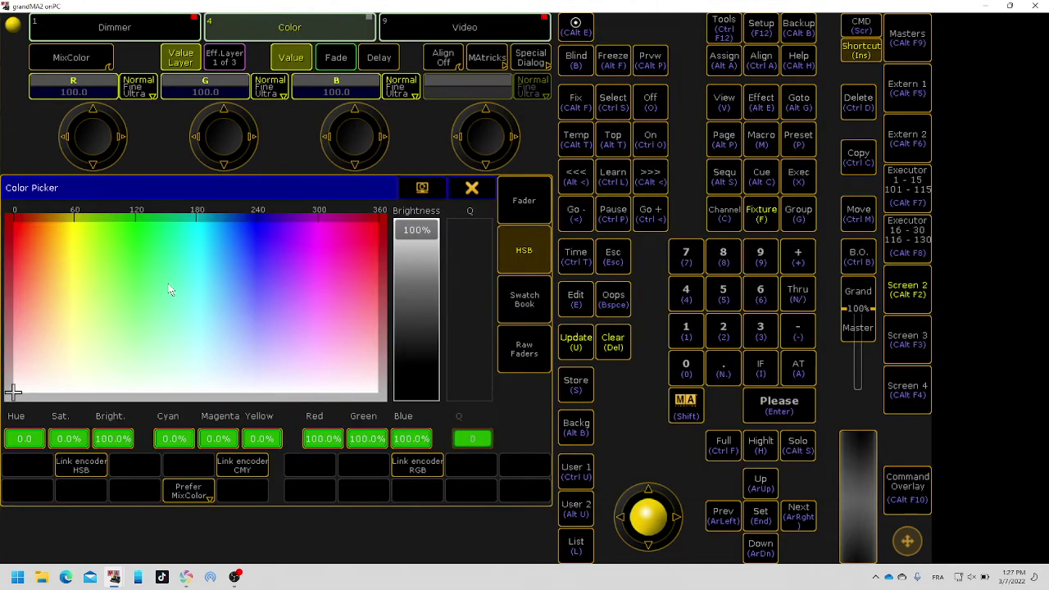
click(202, 223)
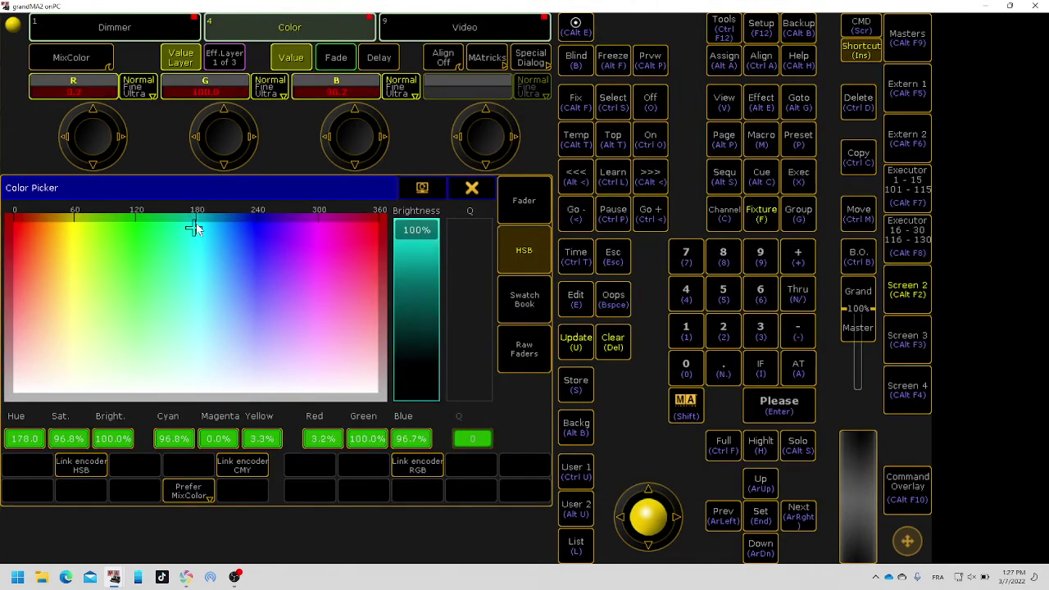
click(421, 189)
click(425, 281)
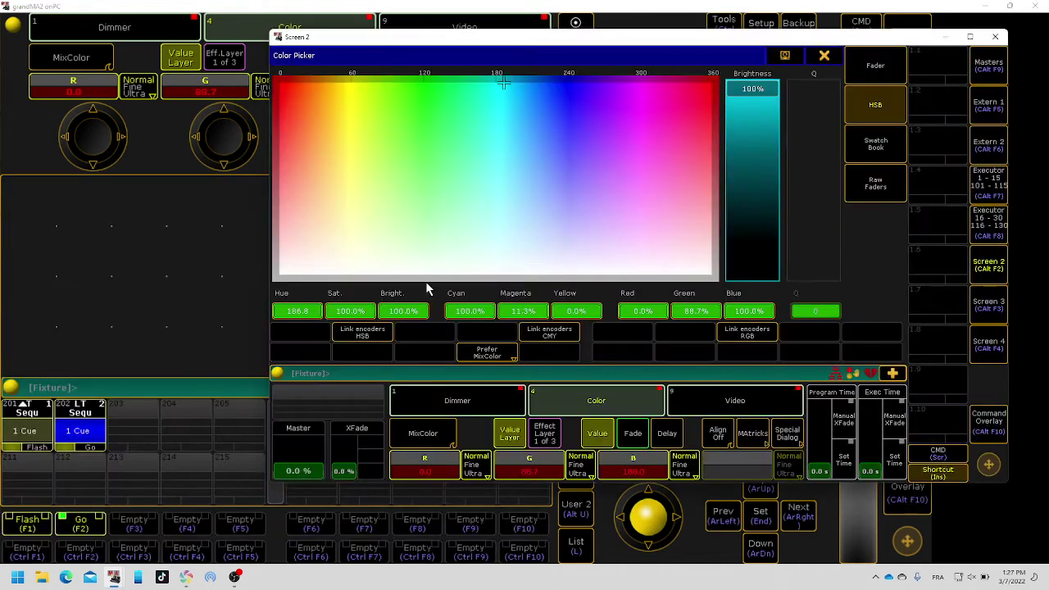
click(823, 55)
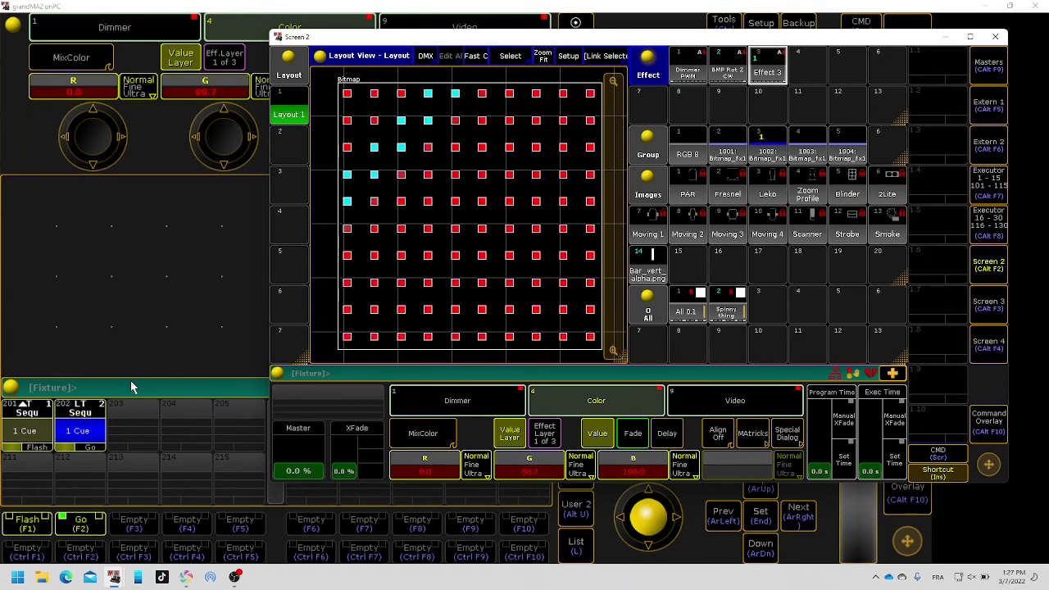
Store the cyan moving bar look as a cue on executor 203.
key(s)
click(128, 431)
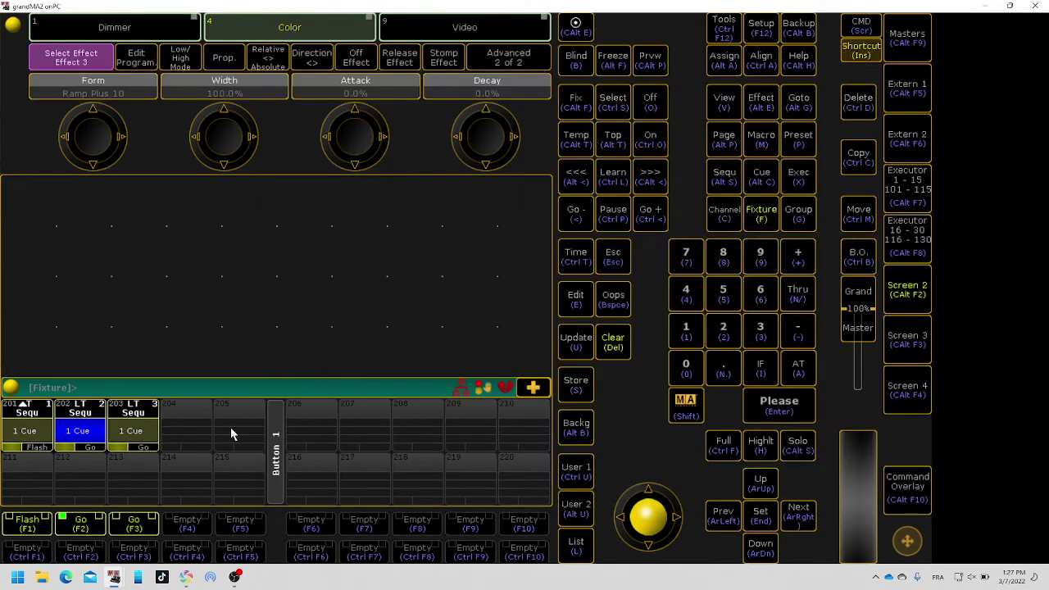
Clear the programmer and set the button function of executor 203 to Flash.
key(Delete)
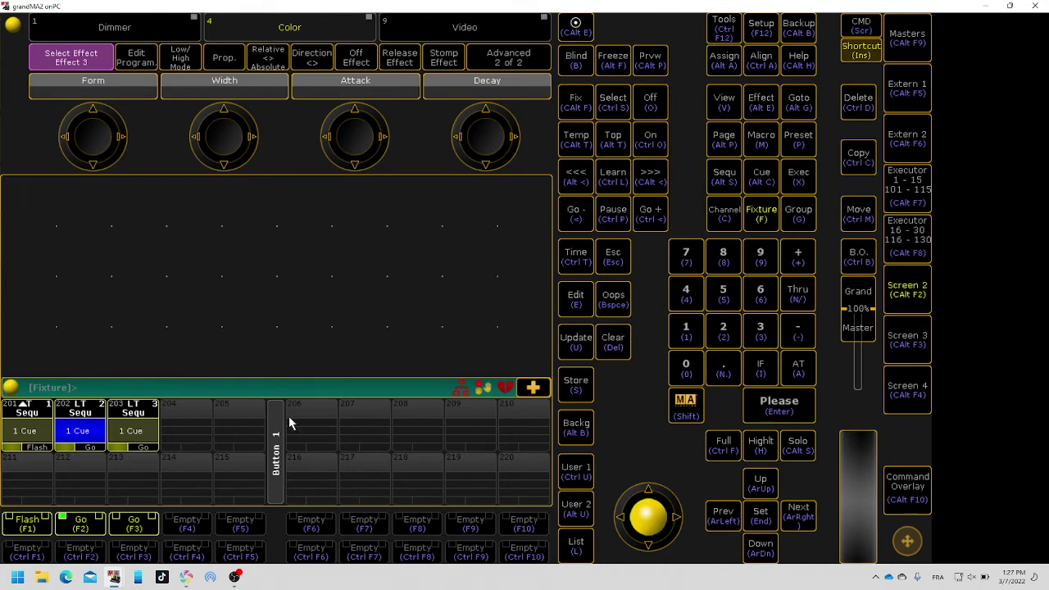
click(147, 414)
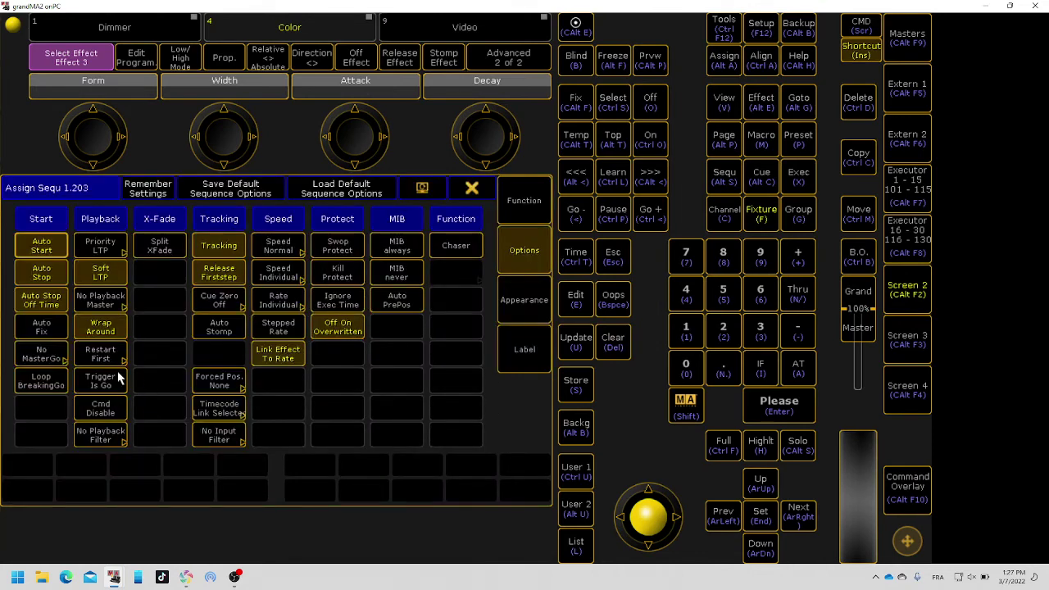
click(539, 200)
click(52, 378)
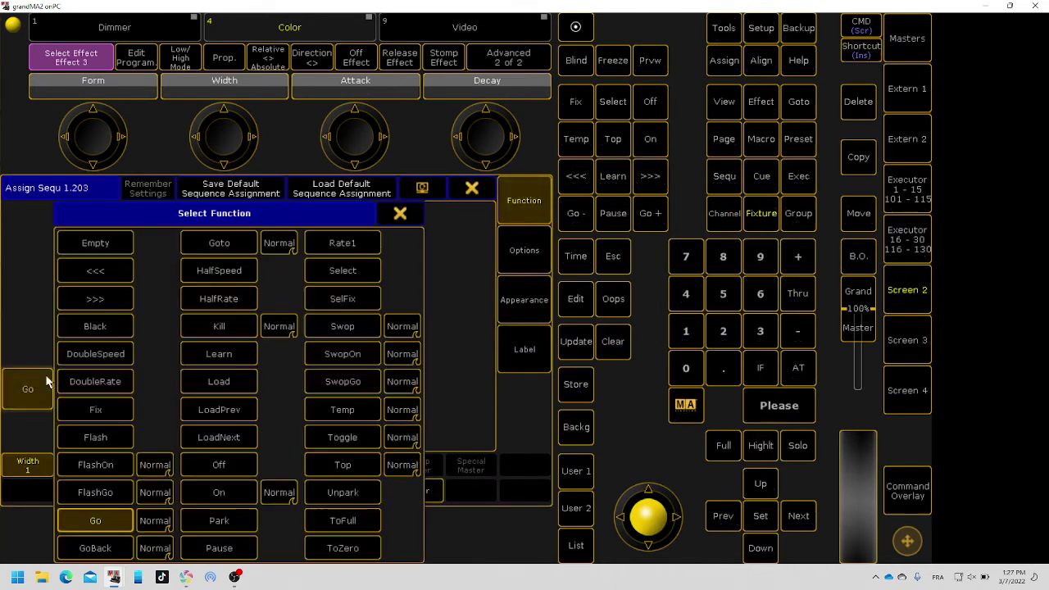
click(95, 437)
Set the playback priority of the sequence on executor 203 to HTP and close its assignment settings.
click(539, 242)
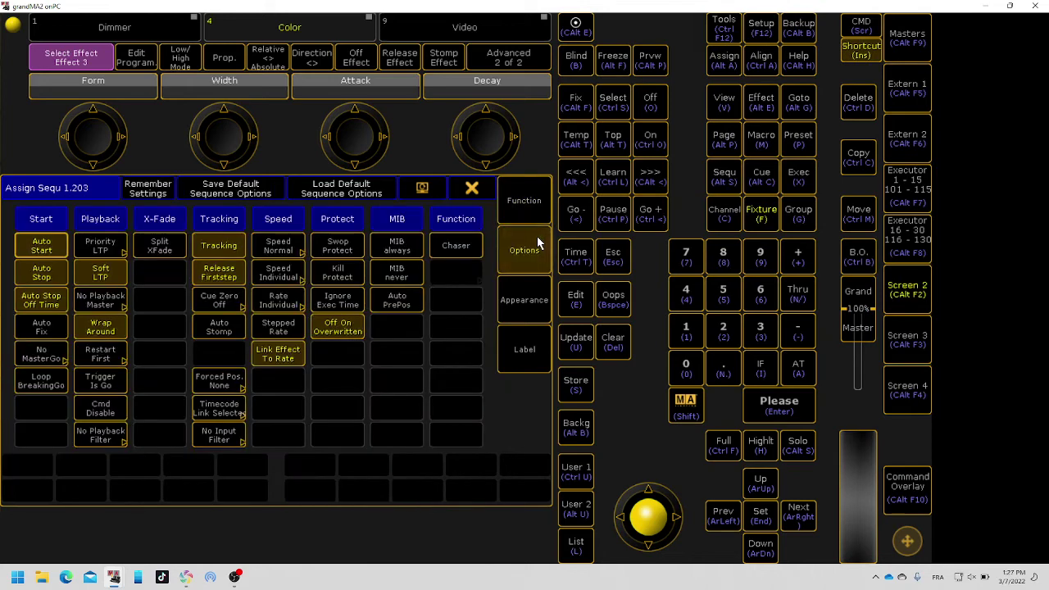
click(102, 245)
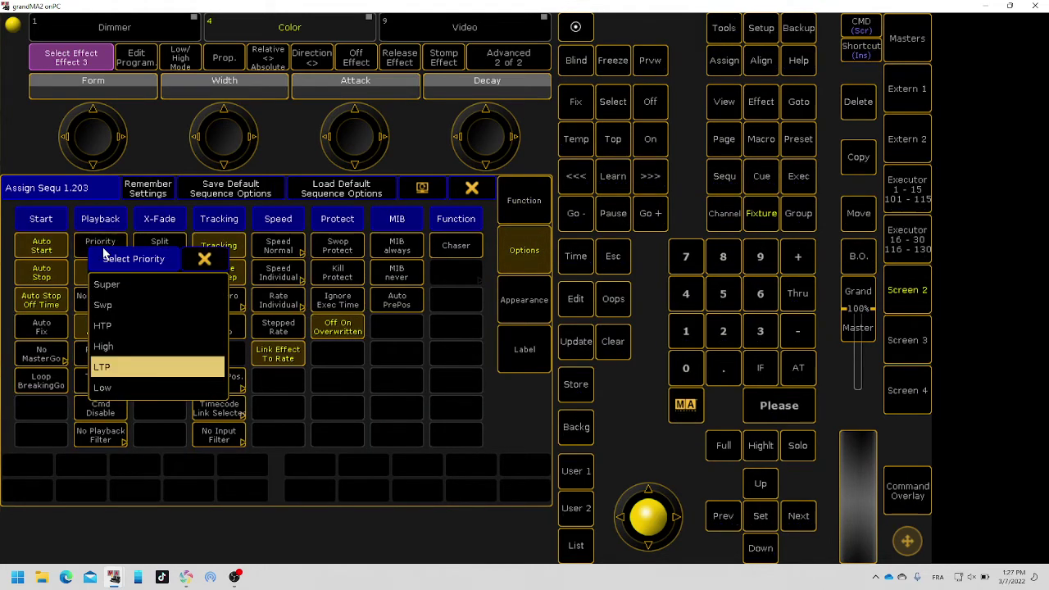
click(103, 325)
key(Insert)
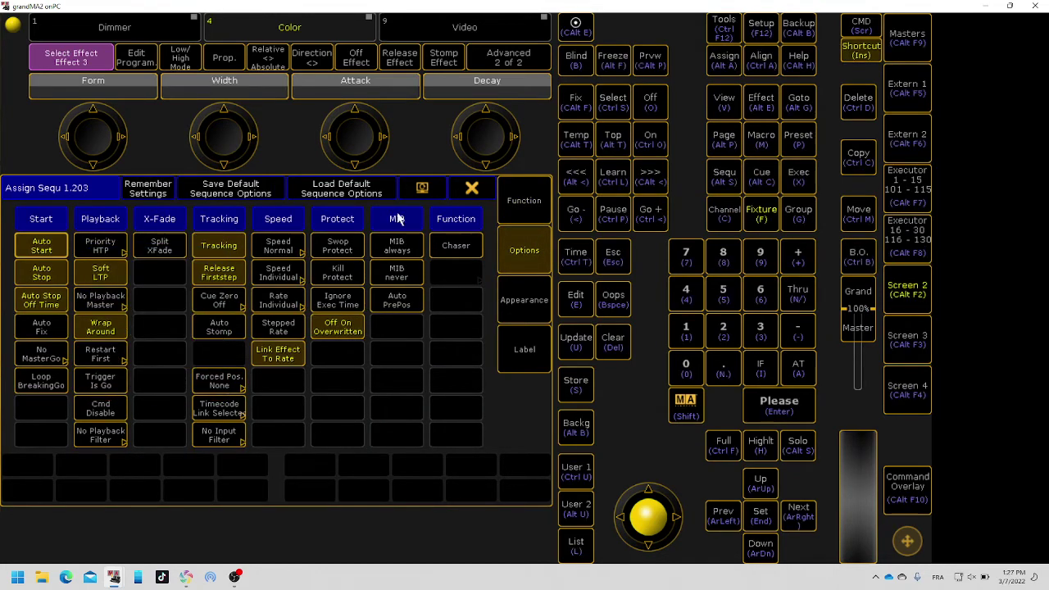
click(472, 189)
Show the layout view and flash executor 203 several times to check the cyan bar over the red base look.
click(930, 300)
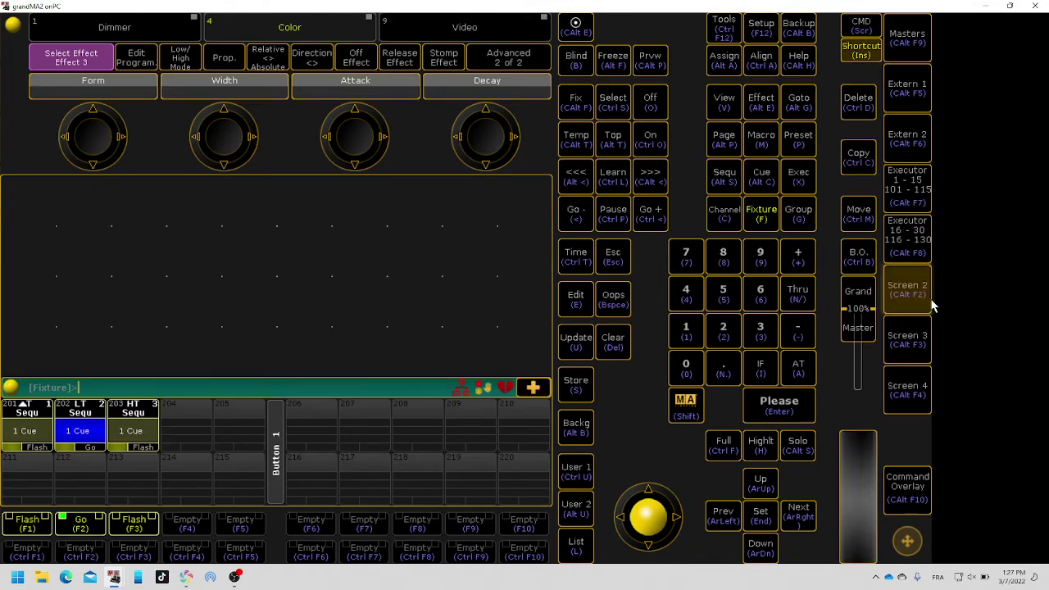
key(F3)
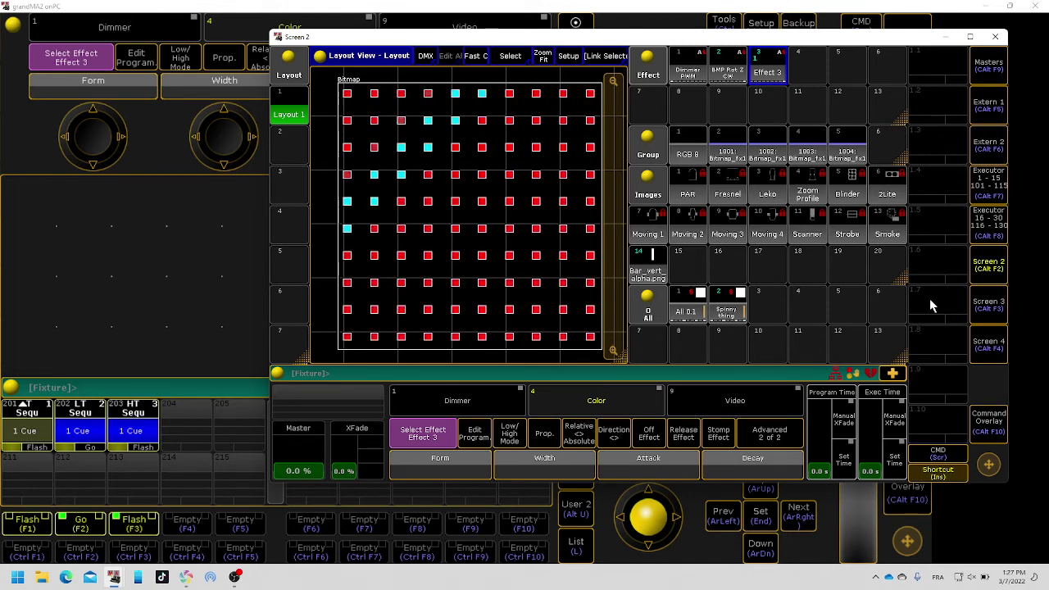
key(F3)
key(F3)
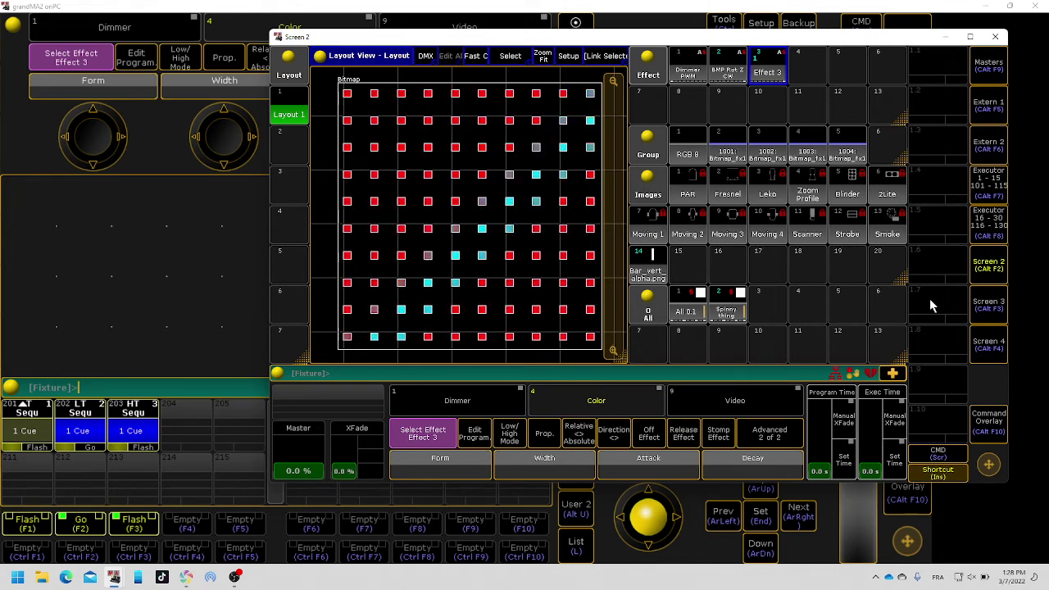
key(F3)
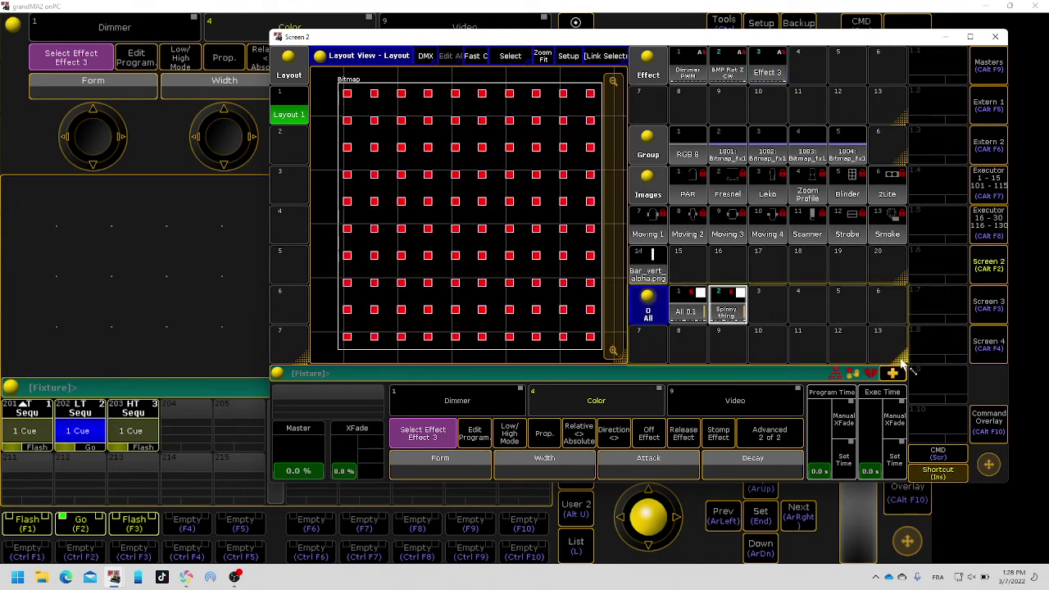
Add a Color preset pool in the empty row below the All preset pool.
click(638, 337)
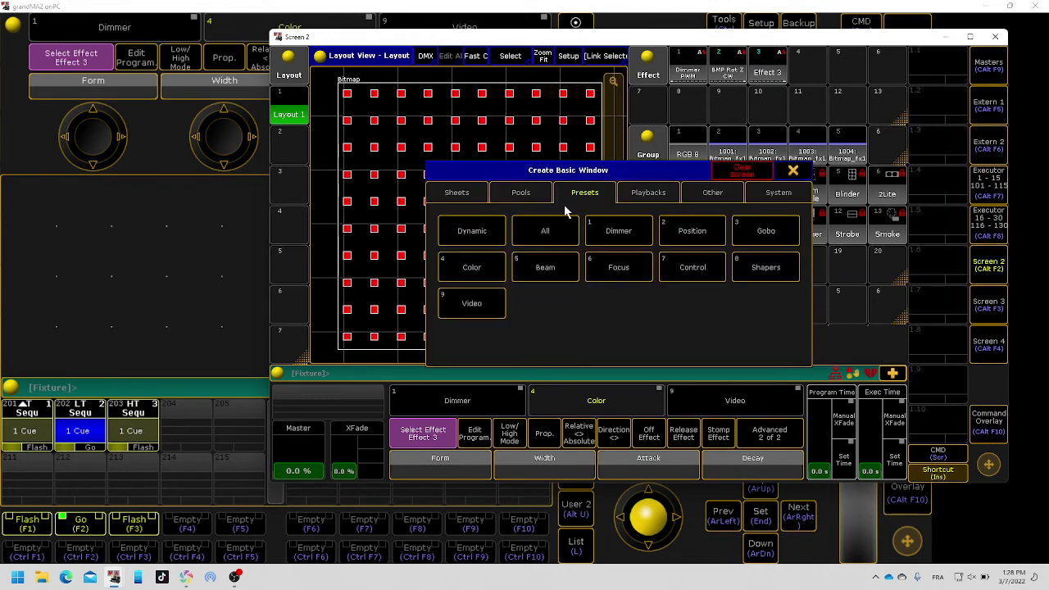
click(796, 169)
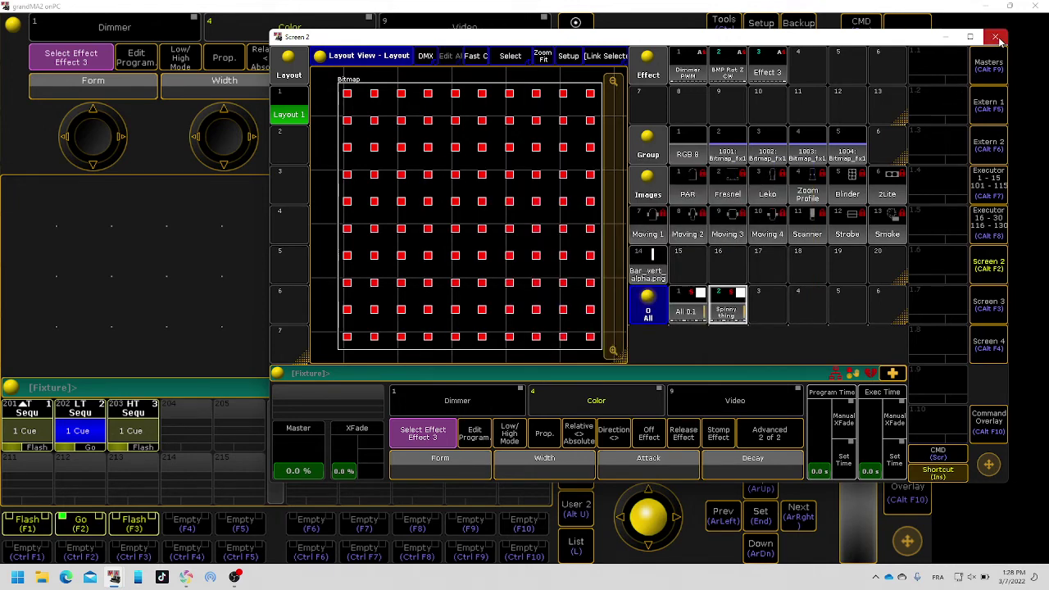
click(636, 336)
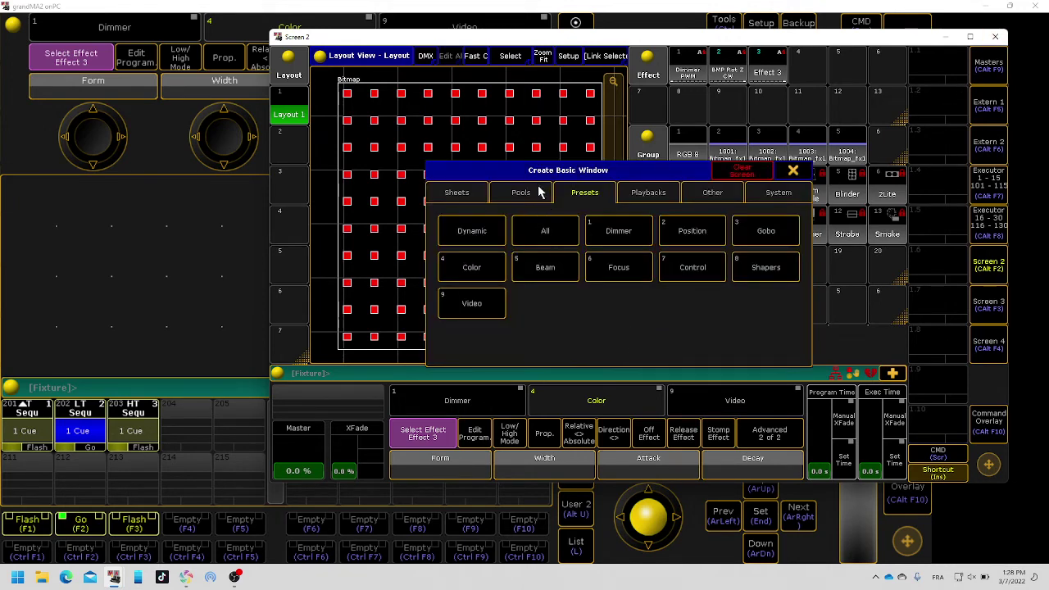
click(521, 193)
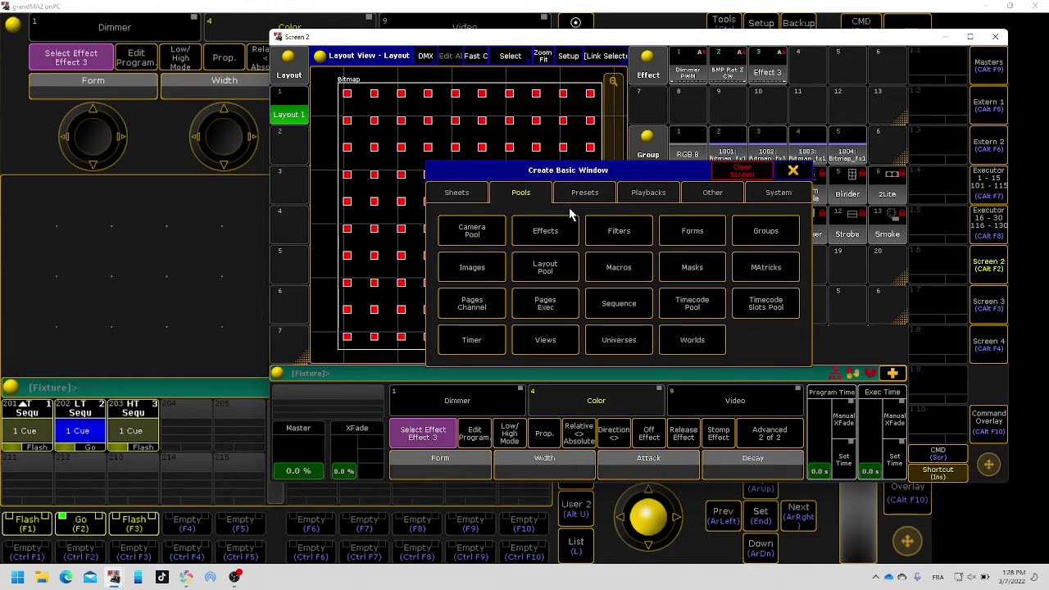
click(601, 196)
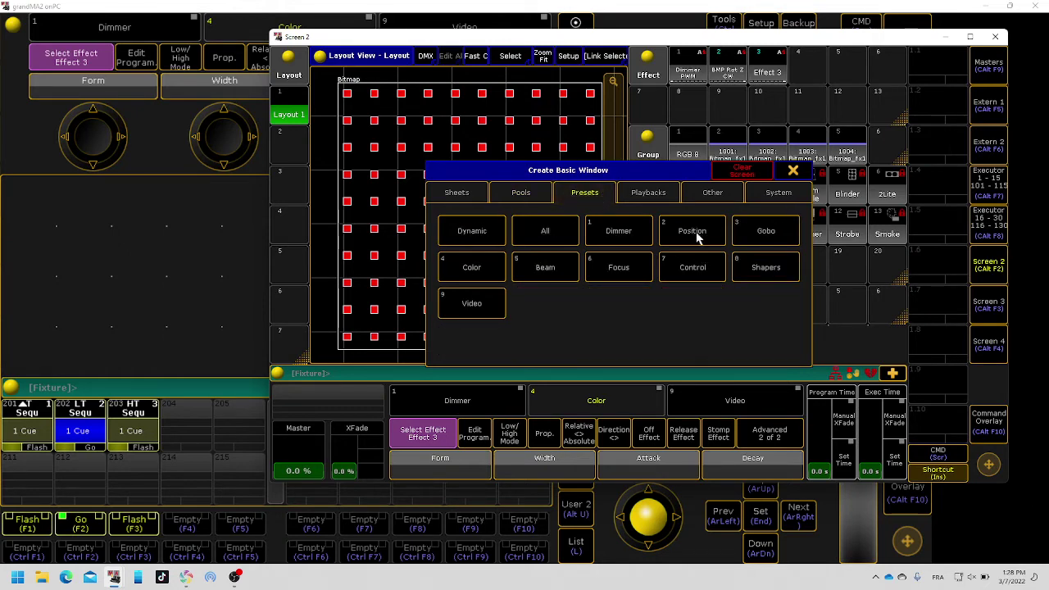
click(472, 271)
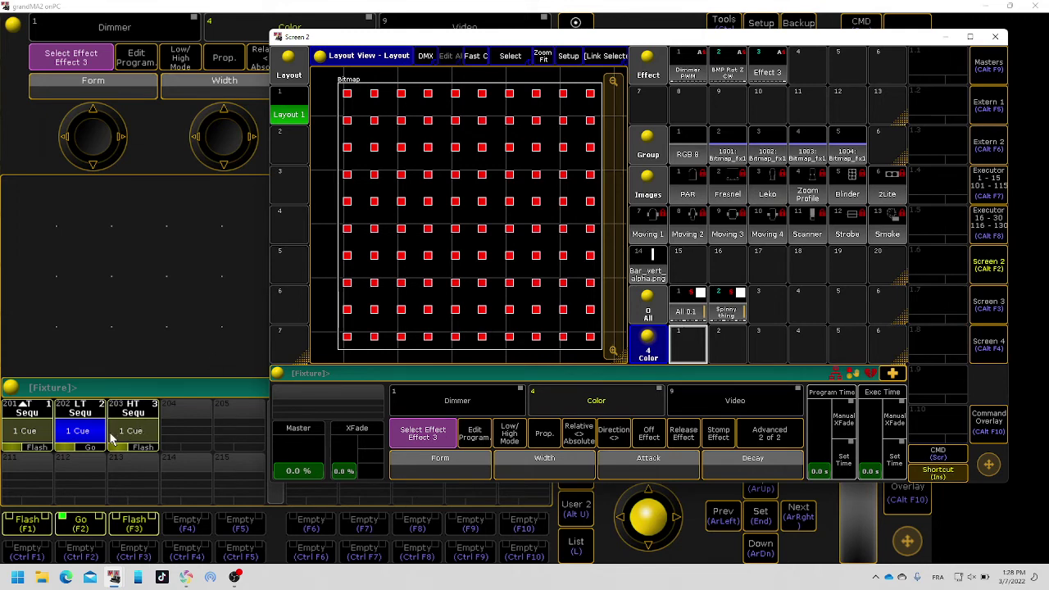
Turn off the red base look on executor 202 and select all grid fixtures in the layout at full.
click(82, 531)
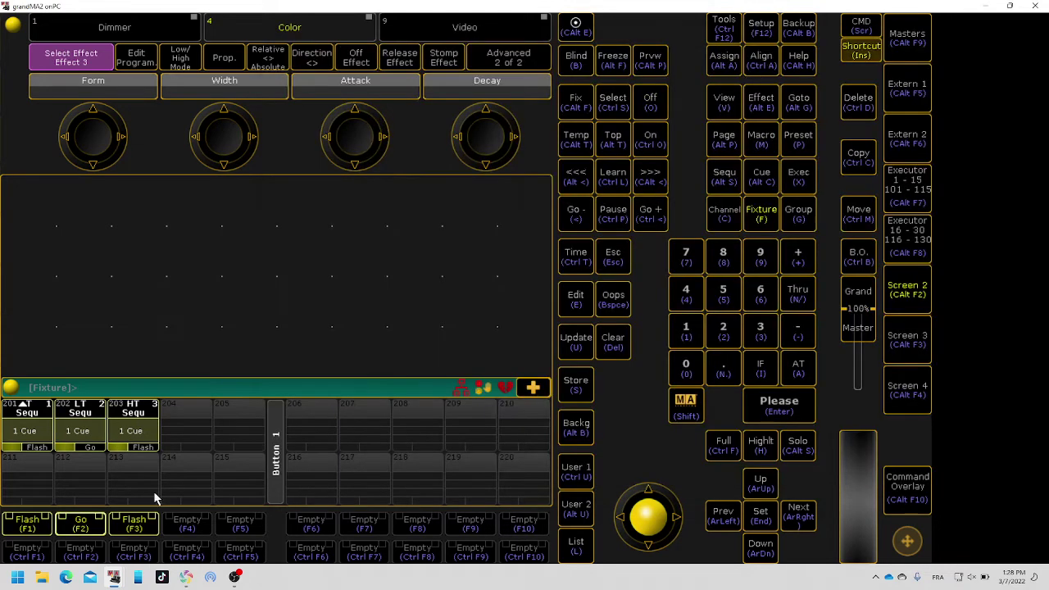
click(907, 289)
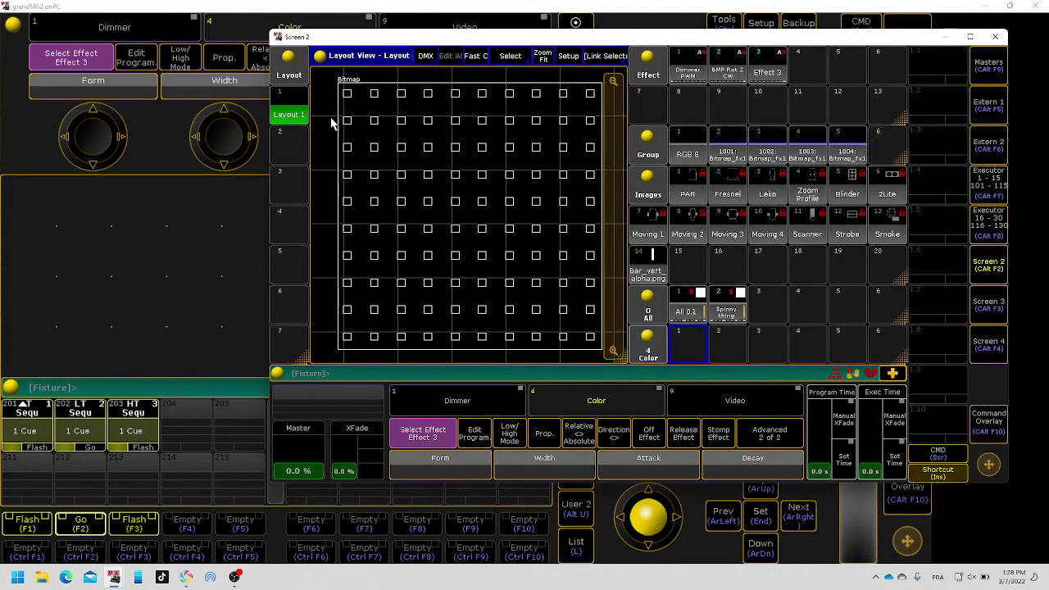
click(490, 109)
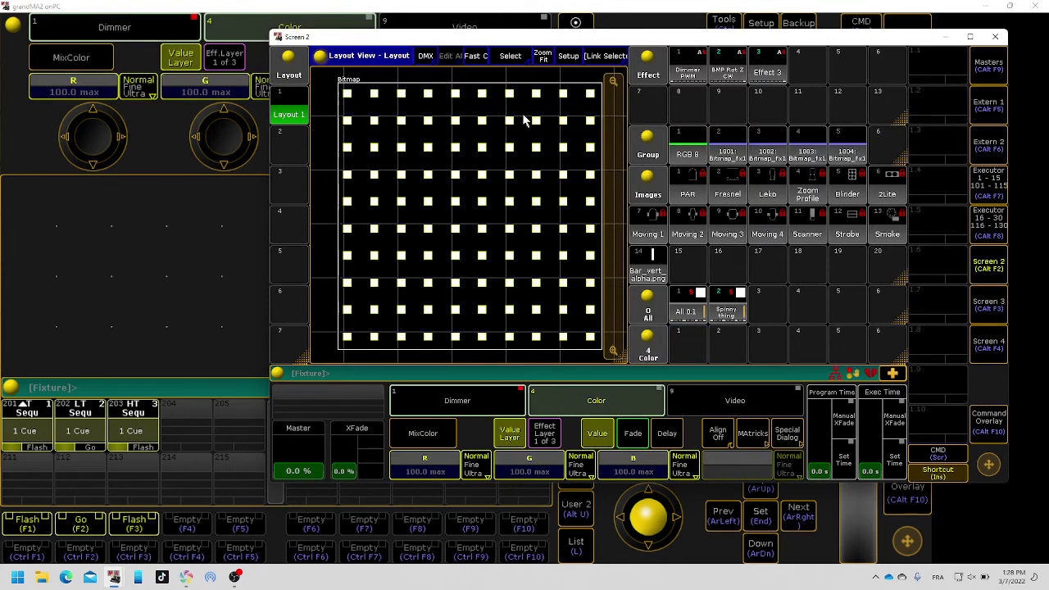
Color the selected fixtures red with hue 359.5 at 100% saturation and store it as color preset 1.
click(796, 430)
click(554, 115)
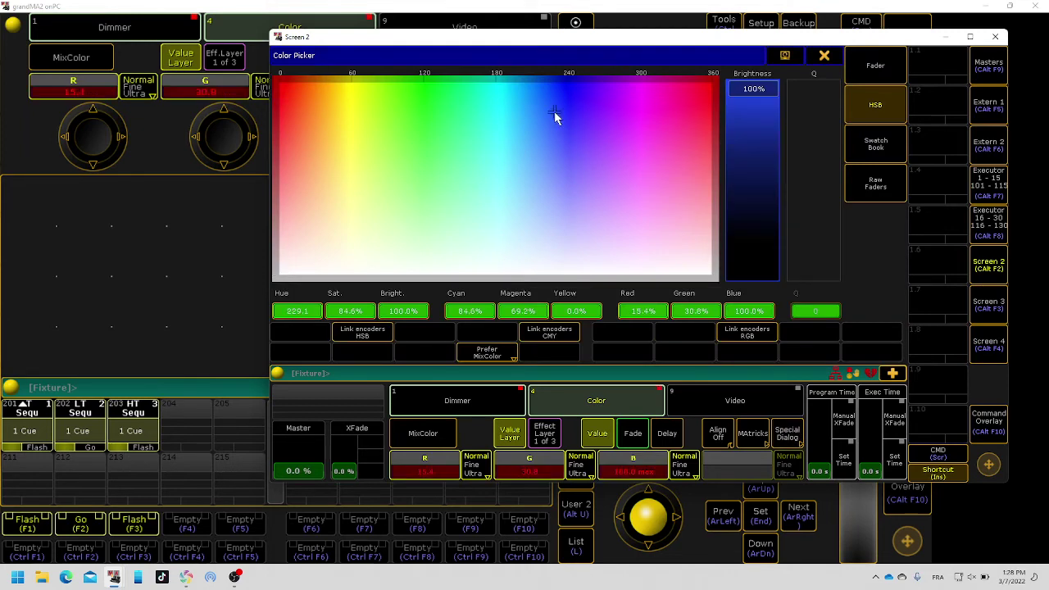
drag(554, 115, 749, 61)
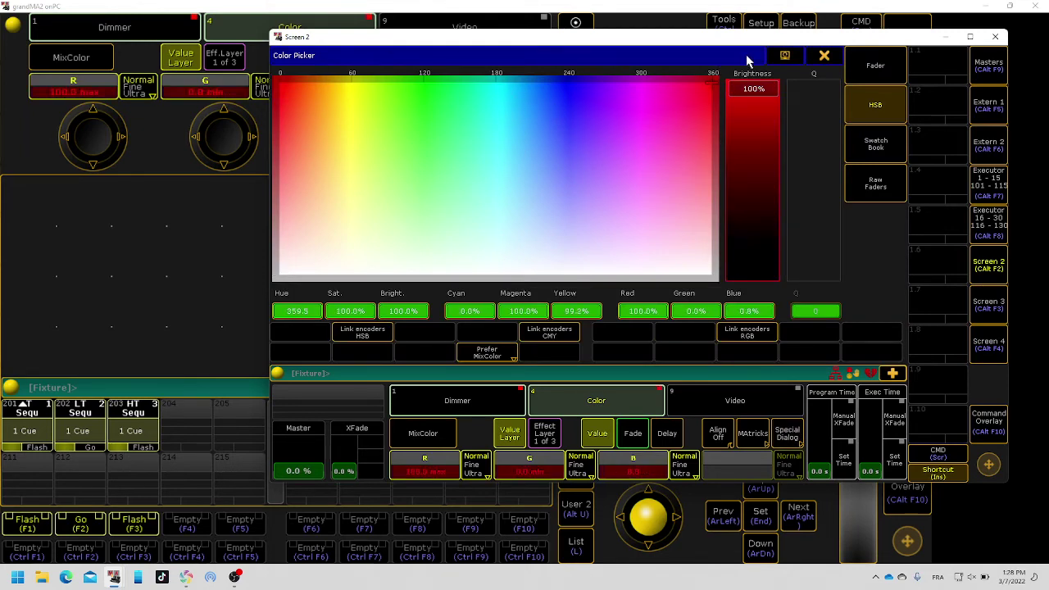
click(824, 56)
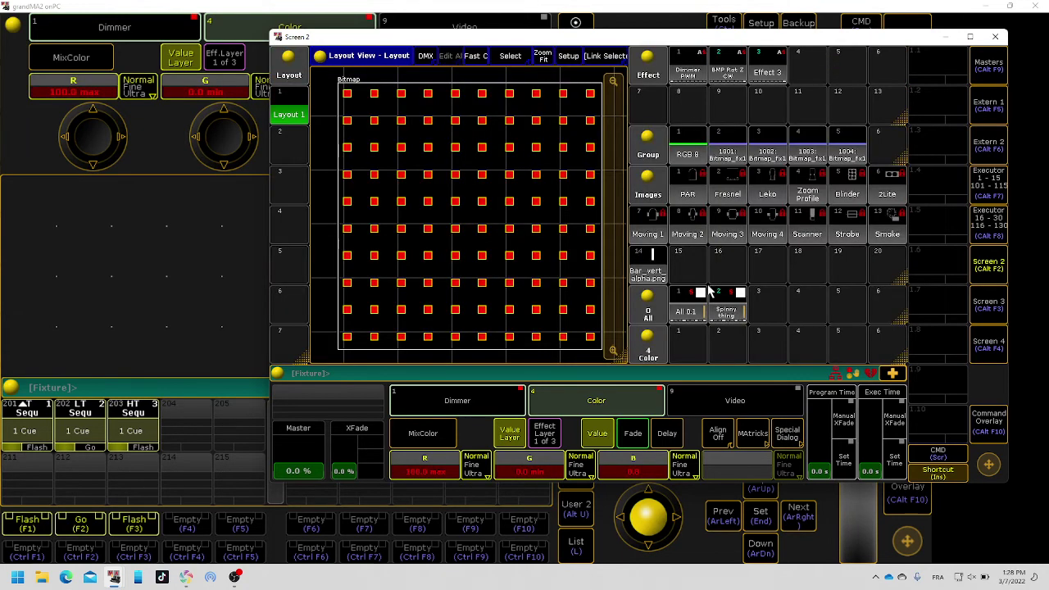
key(s)
click(686, 343)
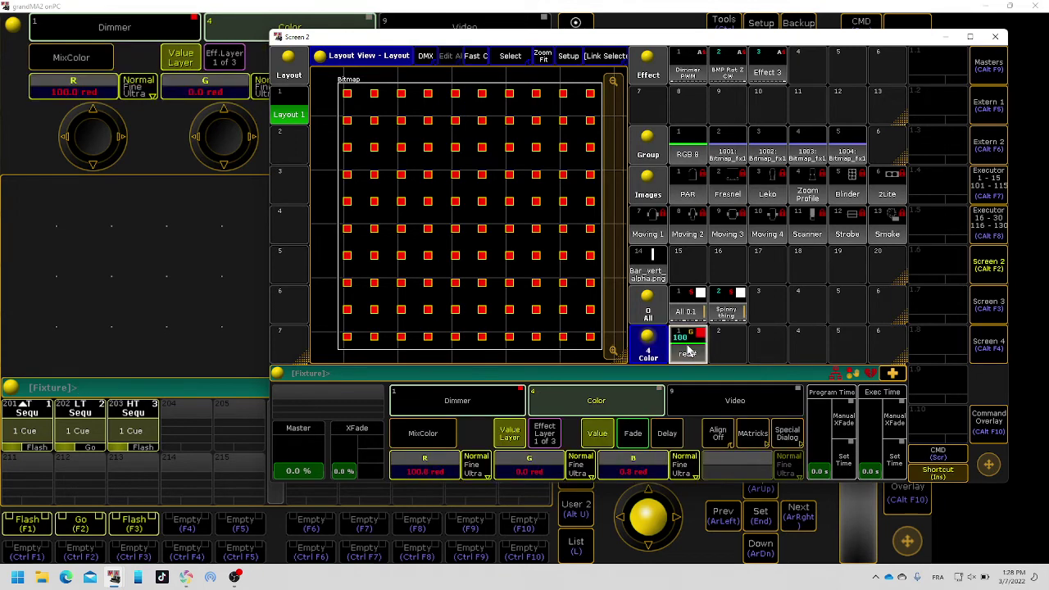
Color the selected fixtures yellow with hue 60.5 at 100% saturation and store it as color preset 2.
click(787, 436)
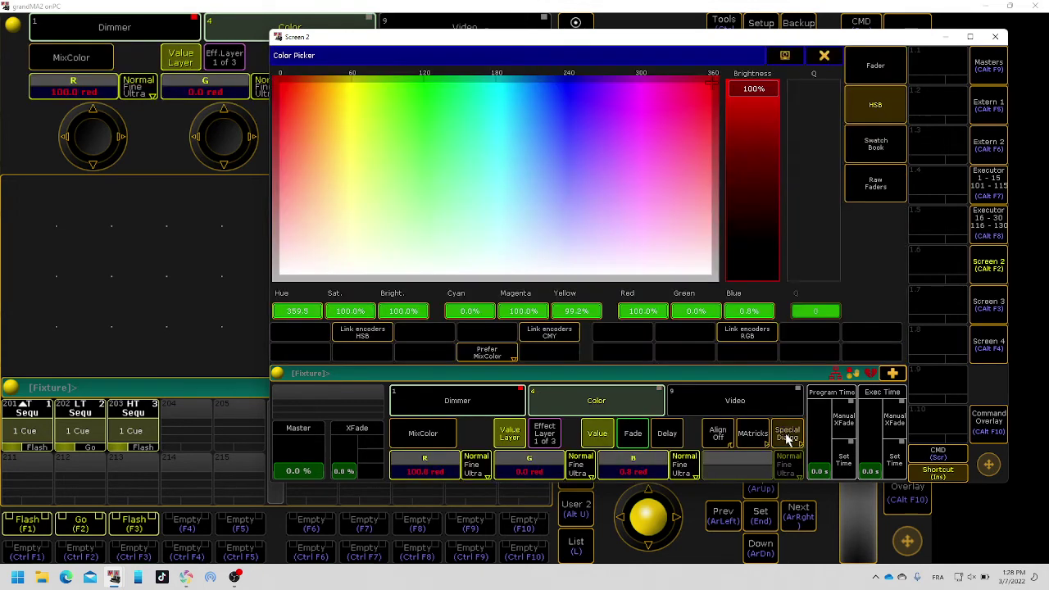
drag(554, 73, 352, 50)
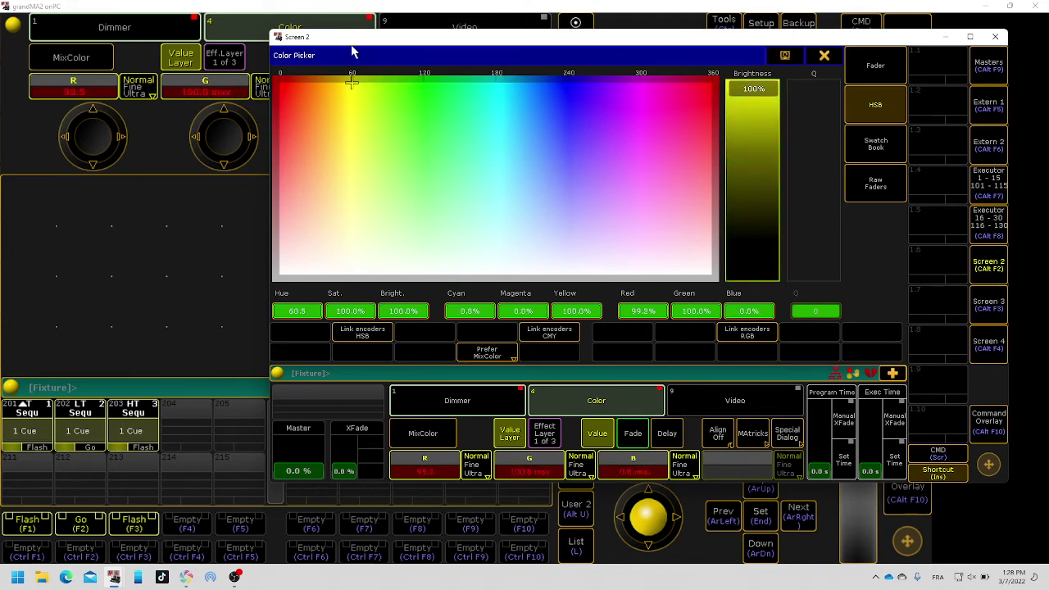
click(824, 56)
click(720, 347)
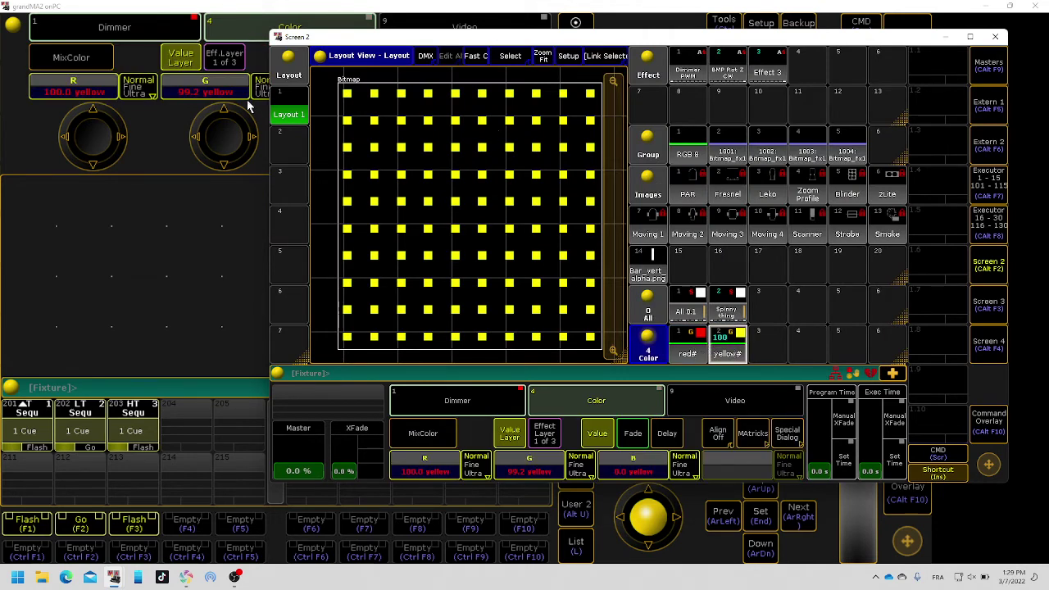
Color the selected fixtures blue with hue 239.1 at 100% saturation and store it as color preset 3.
click(788, 433)
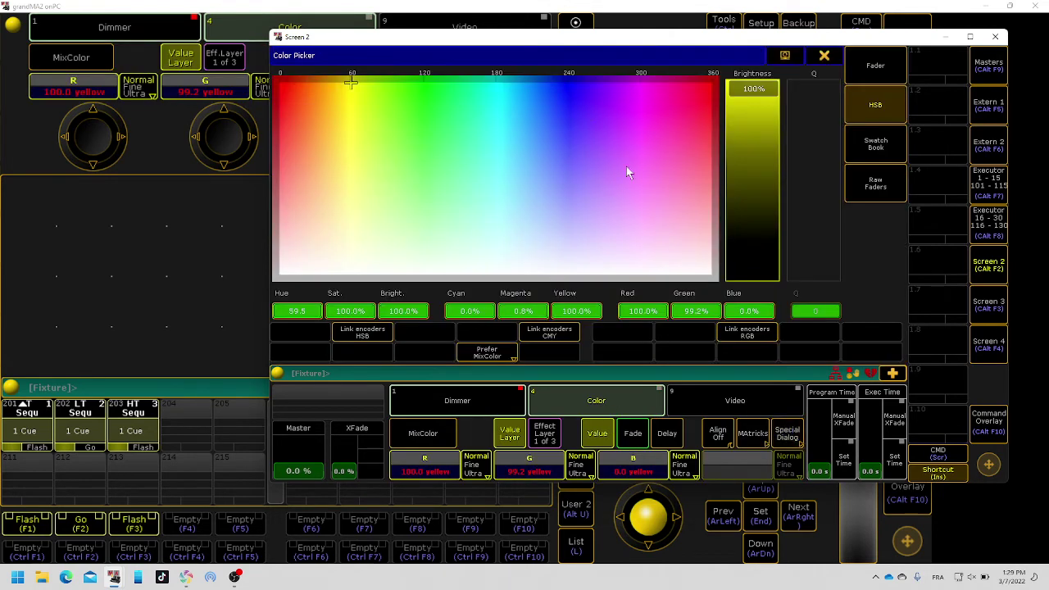
drag(583, 107, 569, 74)
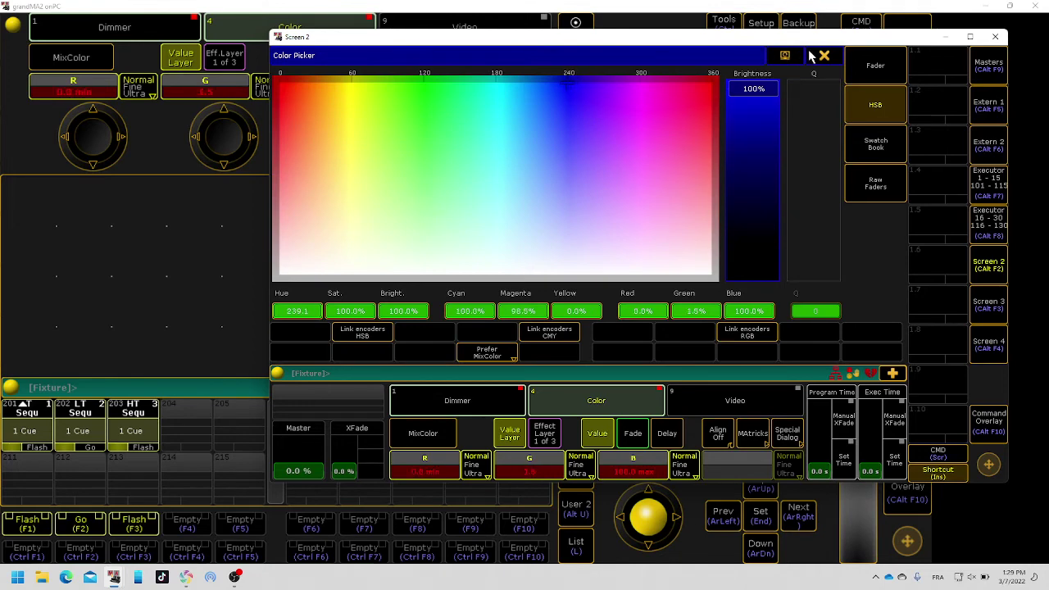
click(824, 56)
click(772, 346)
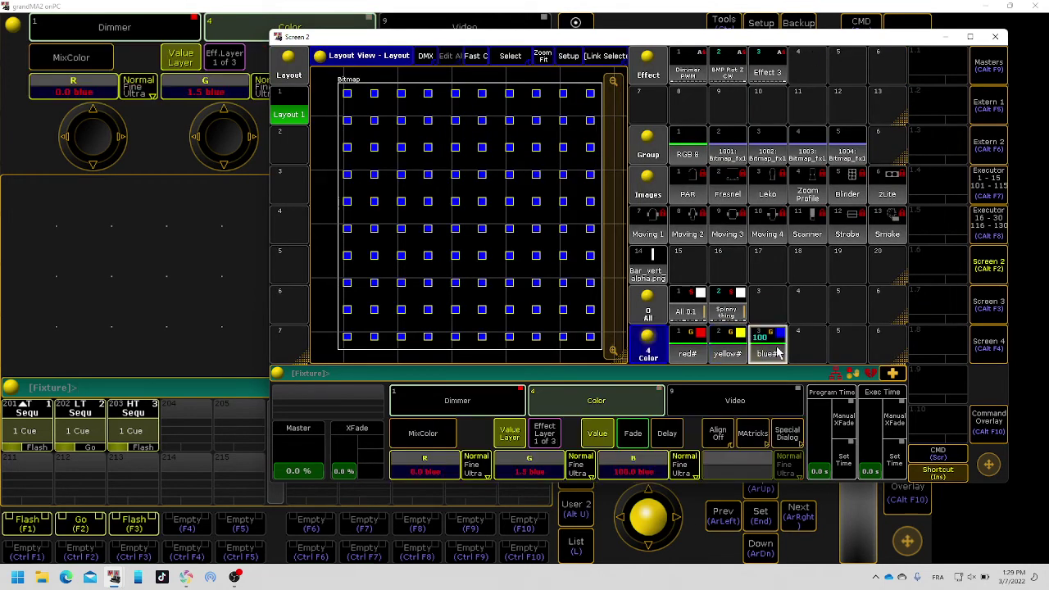
Clear the programmer and delete the red color preset.
key(BackSpace)
key(Delete)
click(693, 347)
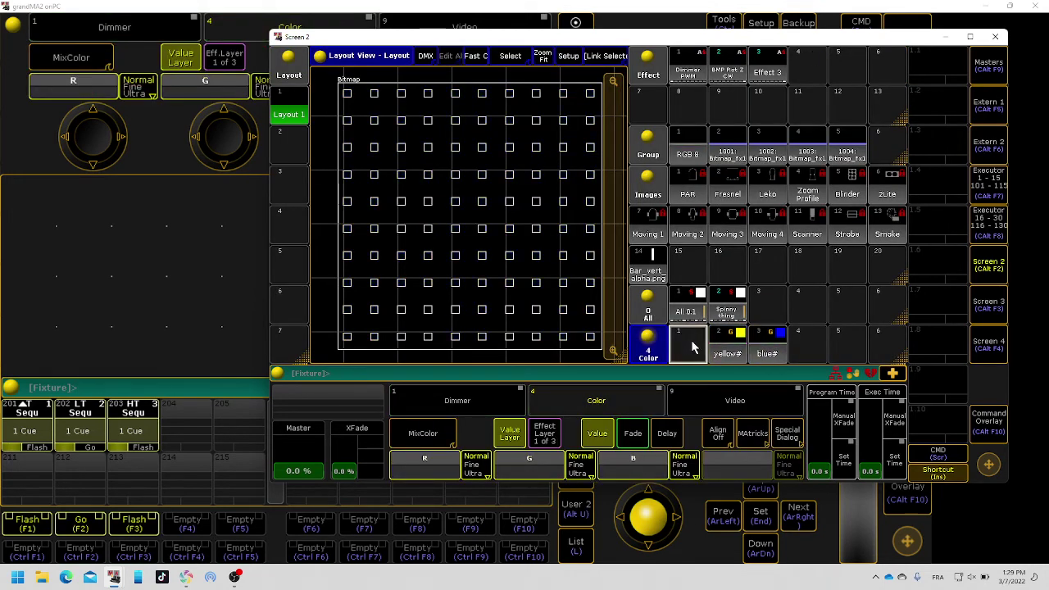
Move the yellow color preset to slot 1 and the blue color preset to slot 2.
key(m)
click(721, 351)
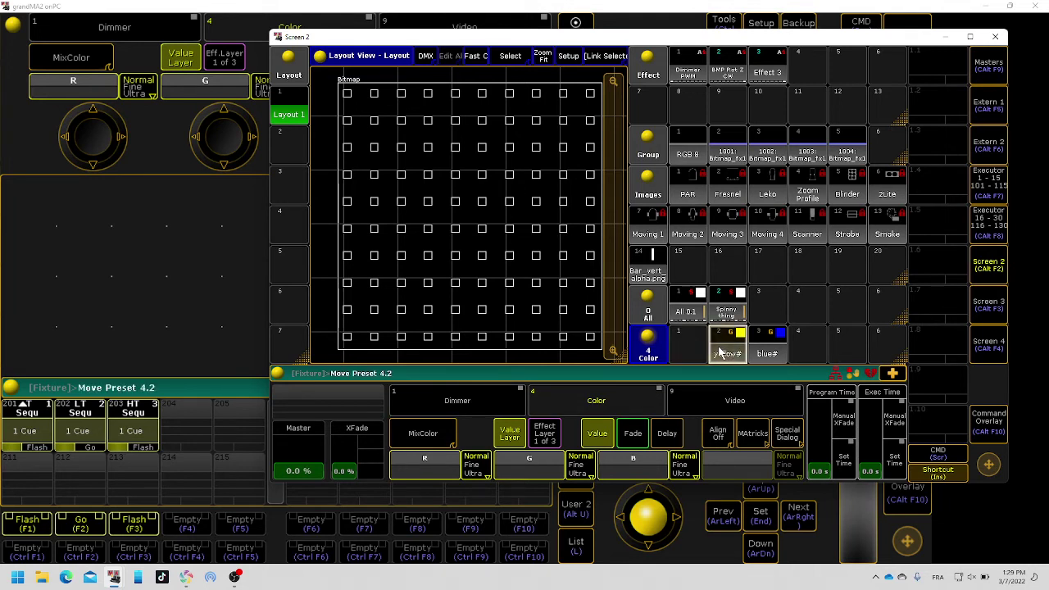
click(689, 346)
key(m)
click(767, 346)
click(728, 346)
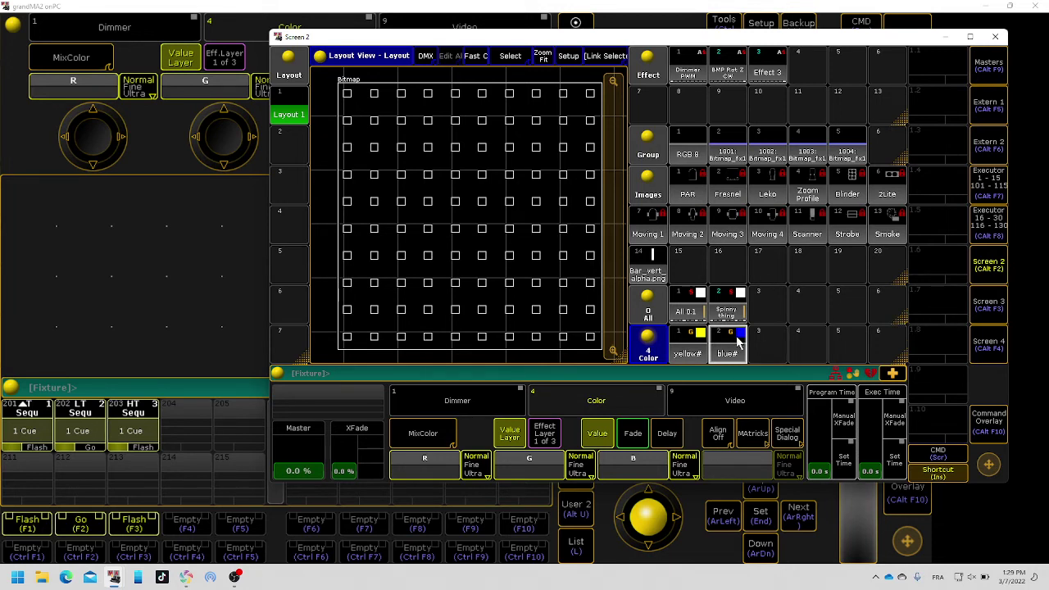
Select the bitmap fixture 1003 group, output it to Layout 1 and assign it the Bar_vert_alpha.png image.
click(795, 144)
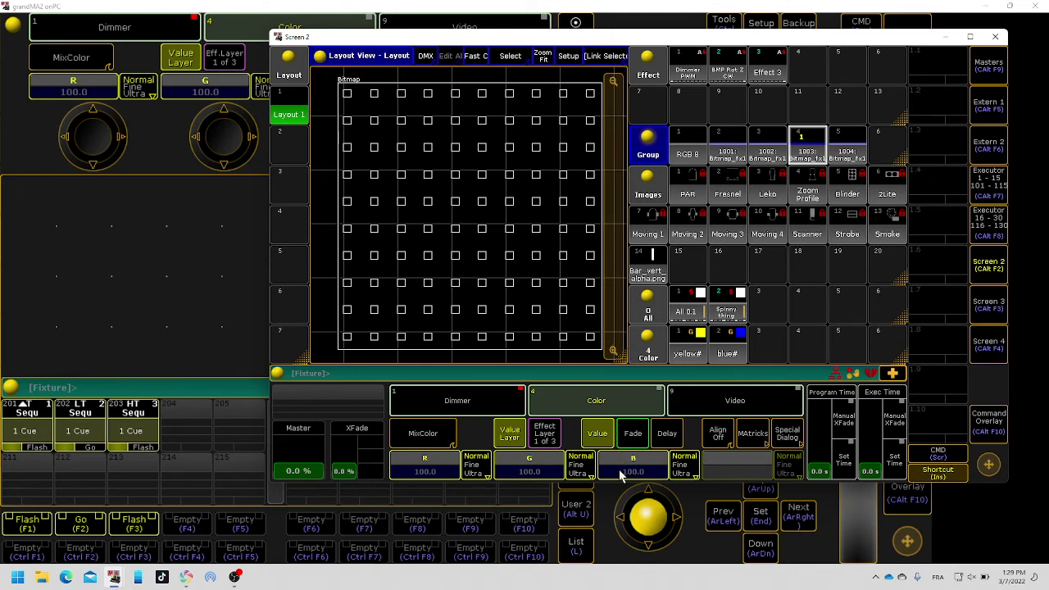
click(754, 410)
click(427, 442)
click(426, 437)
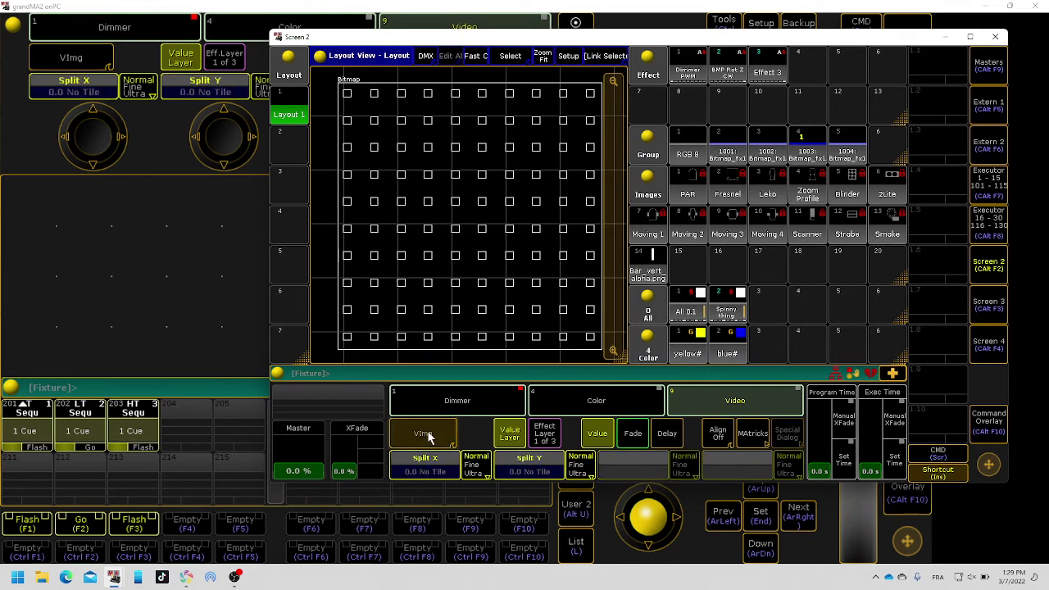
right_click(424, 433)
click(386, 300)
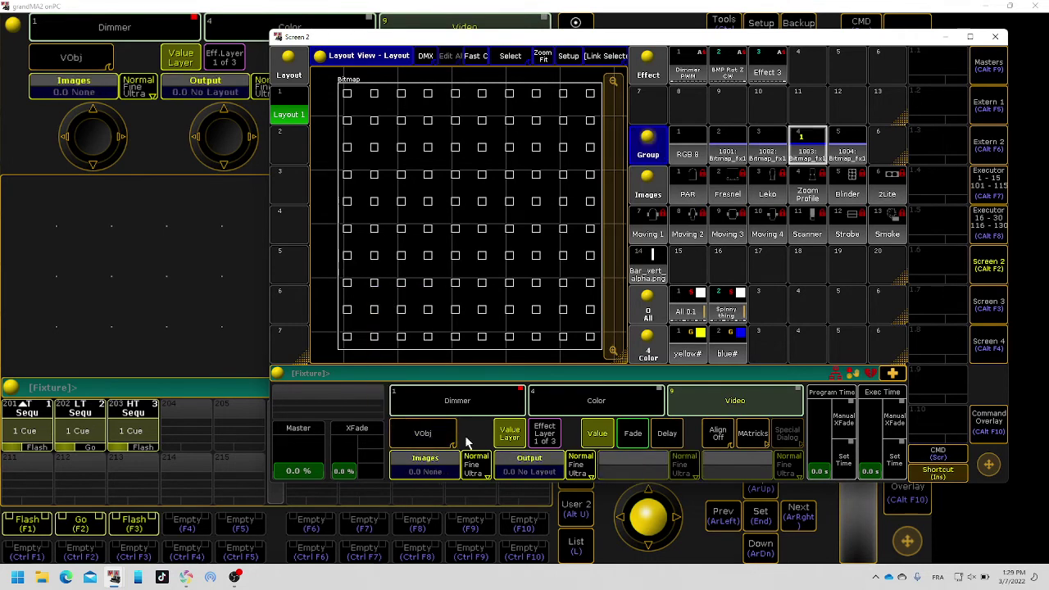
click(529, 470)
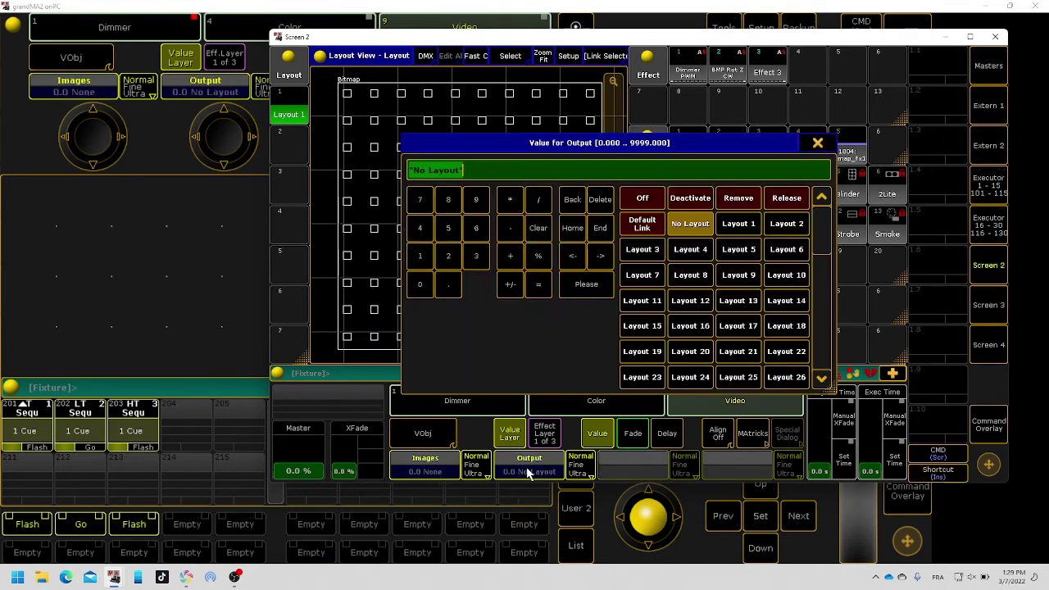
click(738, 225)
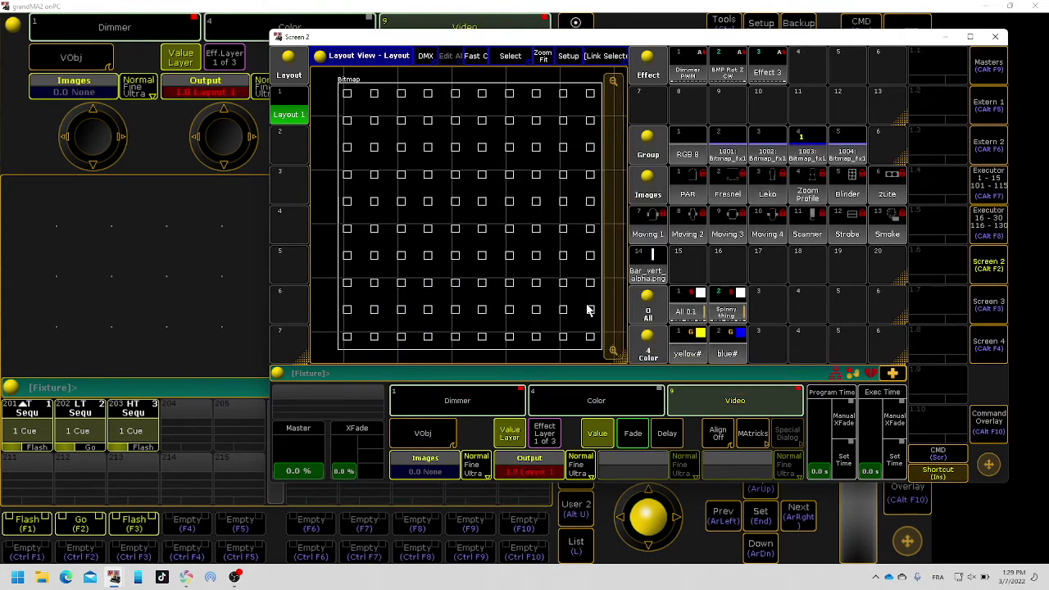
click(644, 259)
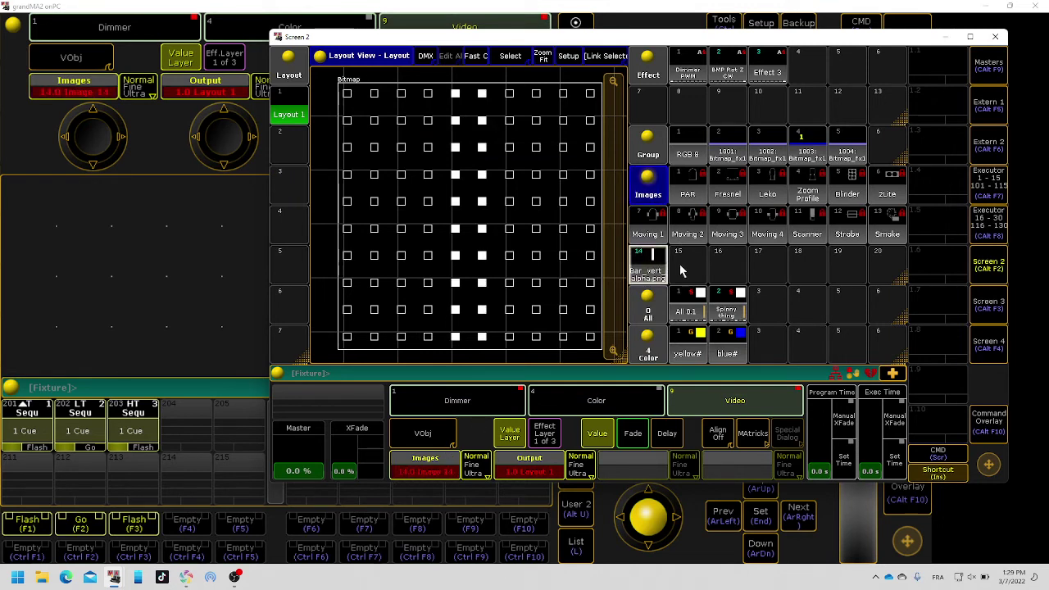
Import the predefined image Cross_1.png into image pool slot 15 and assign it to the bitmap fixture.
click(682, 268)
click(521, 259)
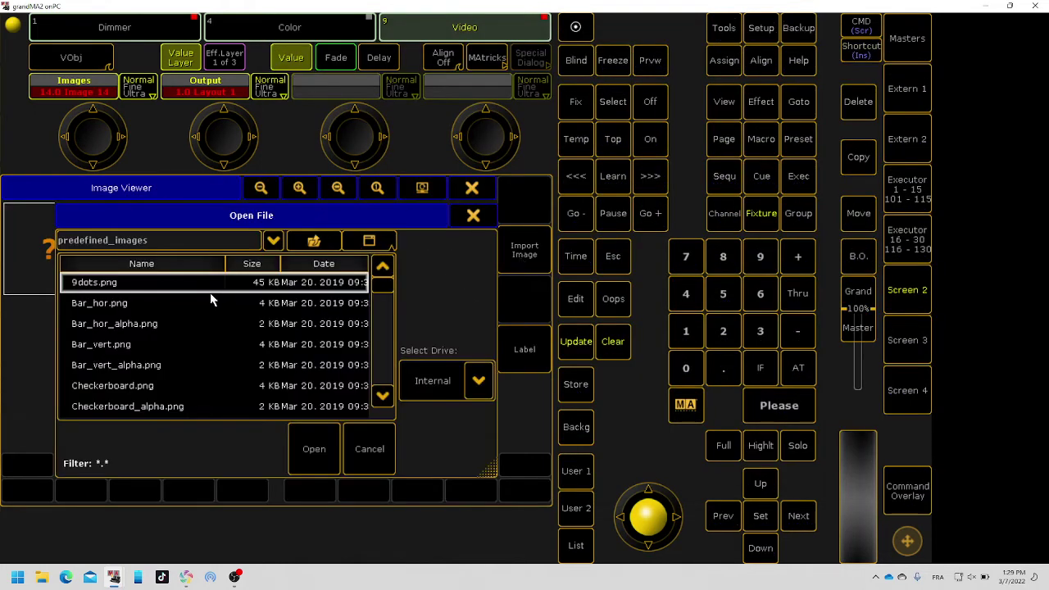
click(203, 302)
key(Down)
key(Down)
key(Down)
key(Down)
key(Down)
key(Down)
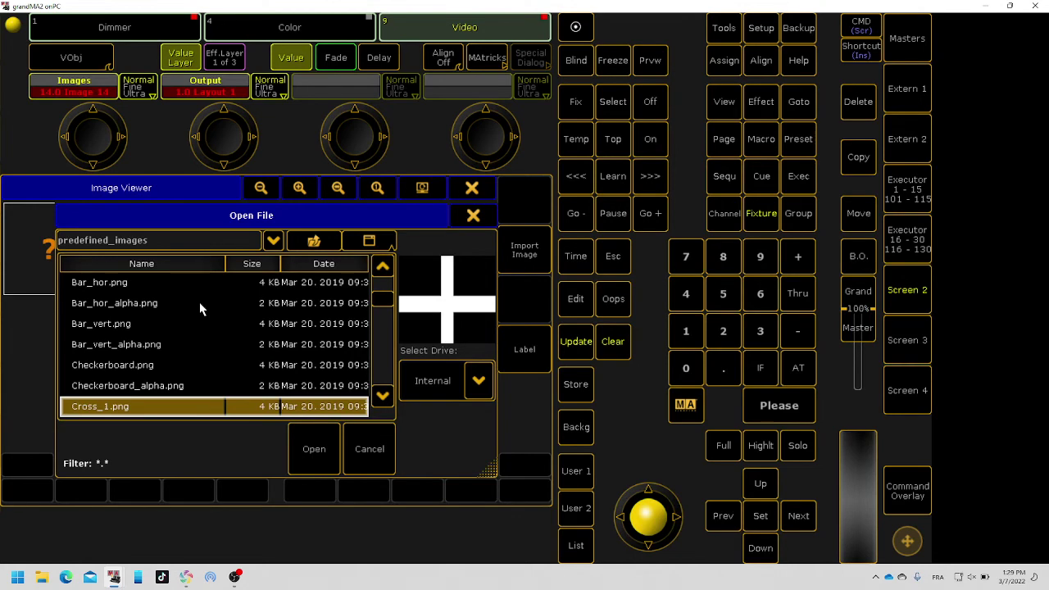
click(312, 452)
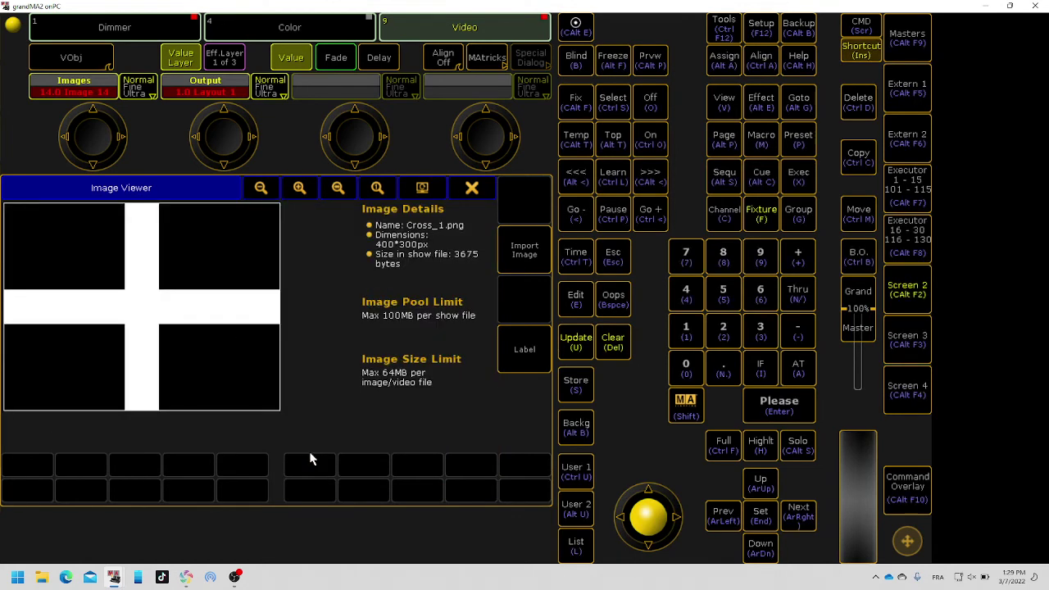
click(472, 189)
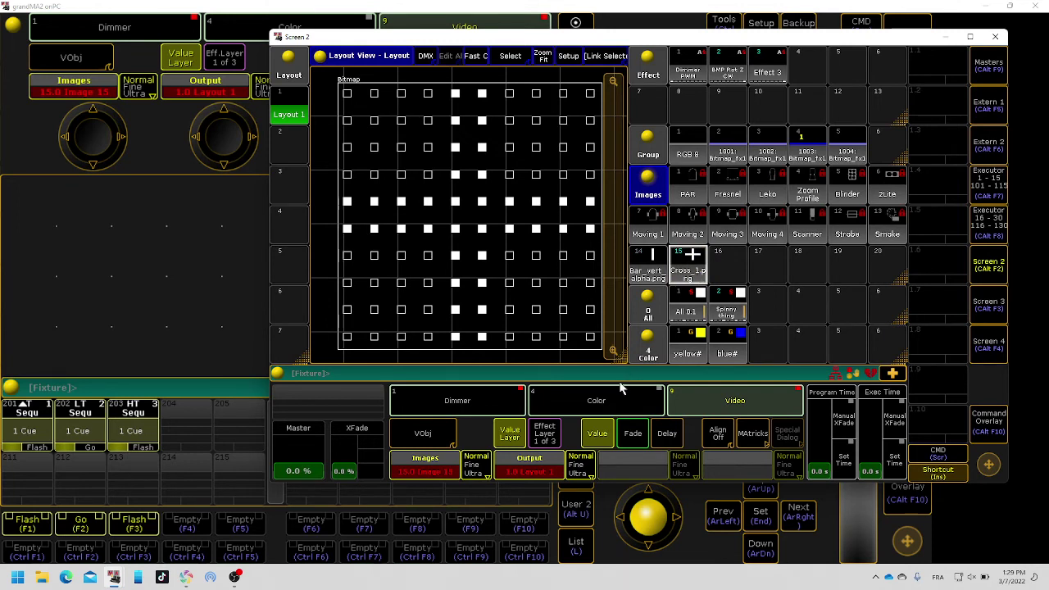
Copy the BMP Rot Z CW effect to effect pool slot 9.
click(733, 62)
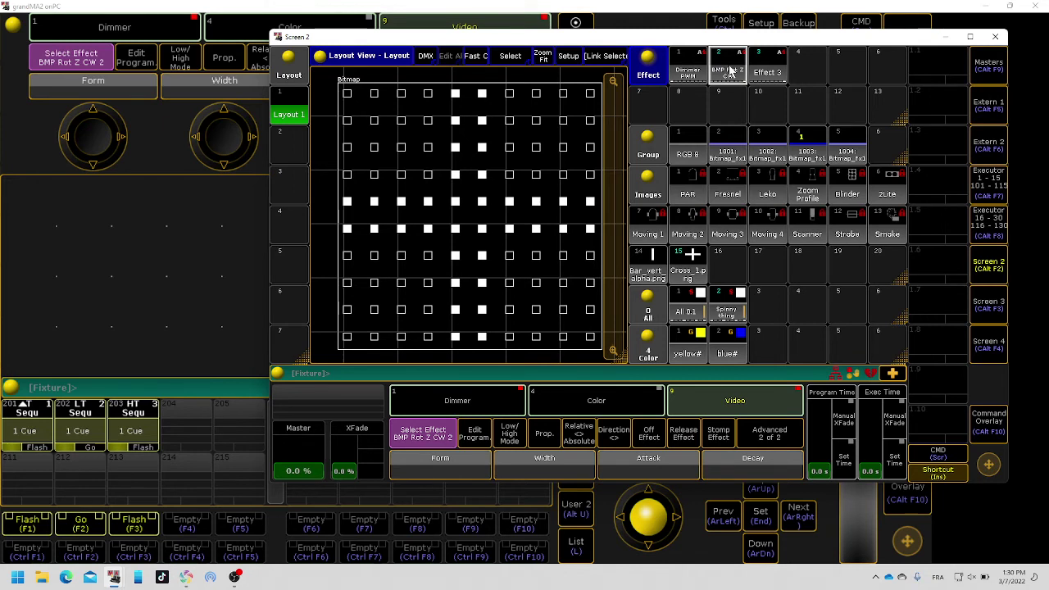
key(c)
click(730, 71)
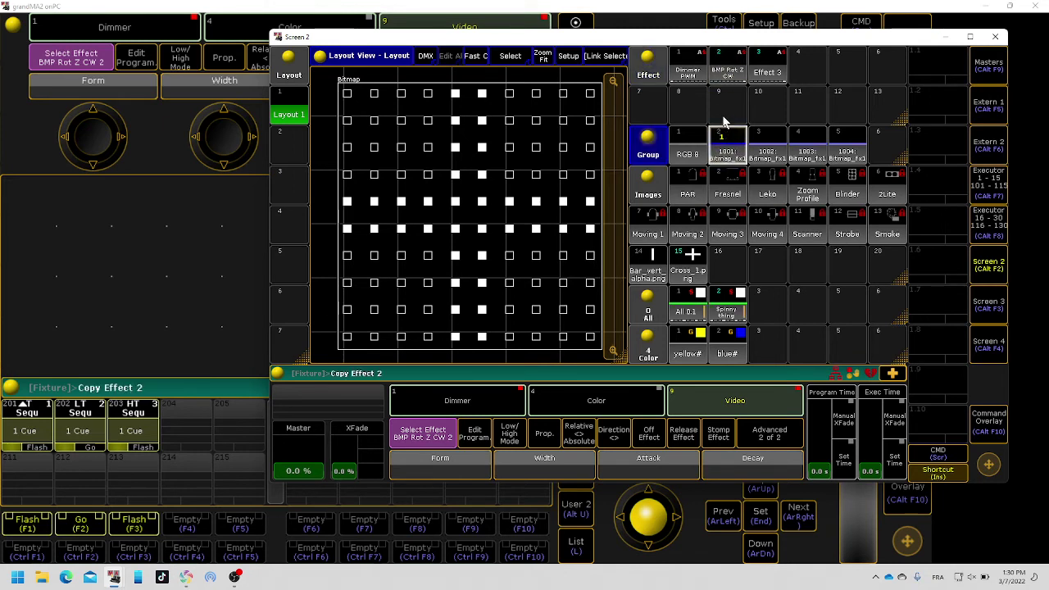
click(733, 107)
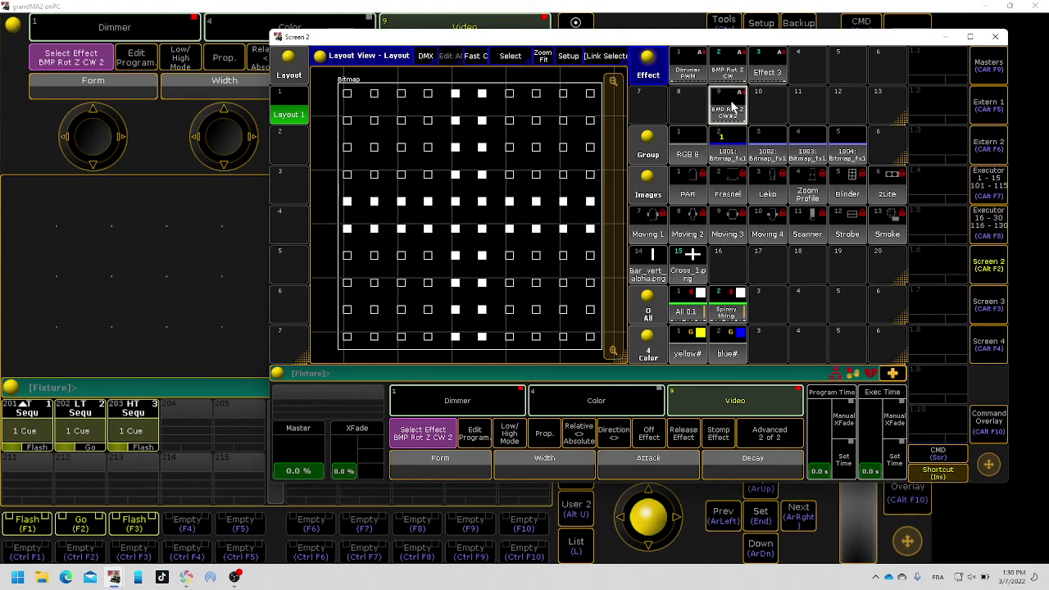
Try to run the copied rotation effect on the currently selected bitmap fixture.
click(734, 107)
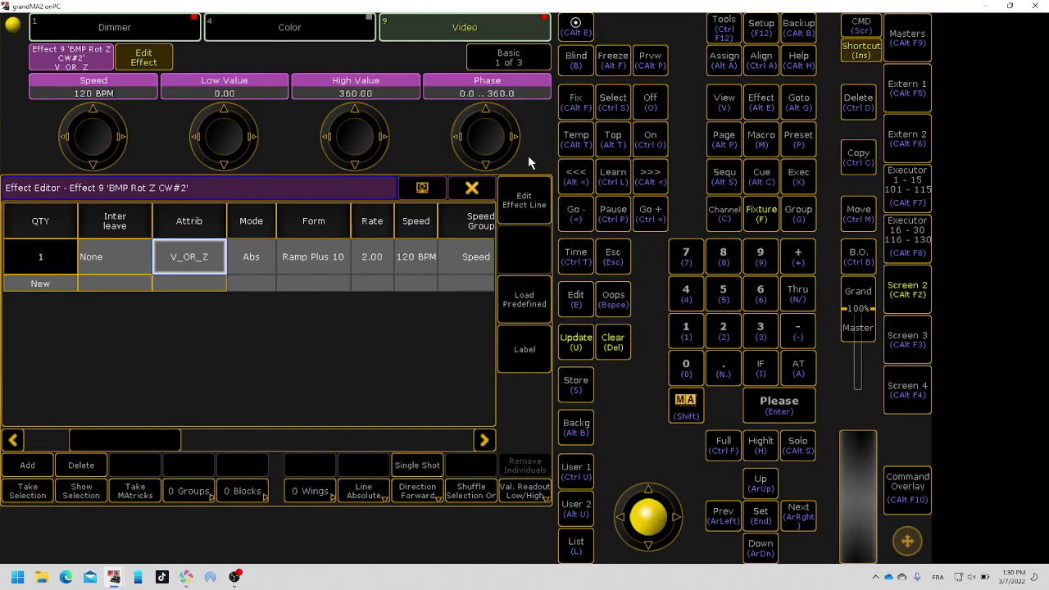
click(464, 193)
click(743, 118)
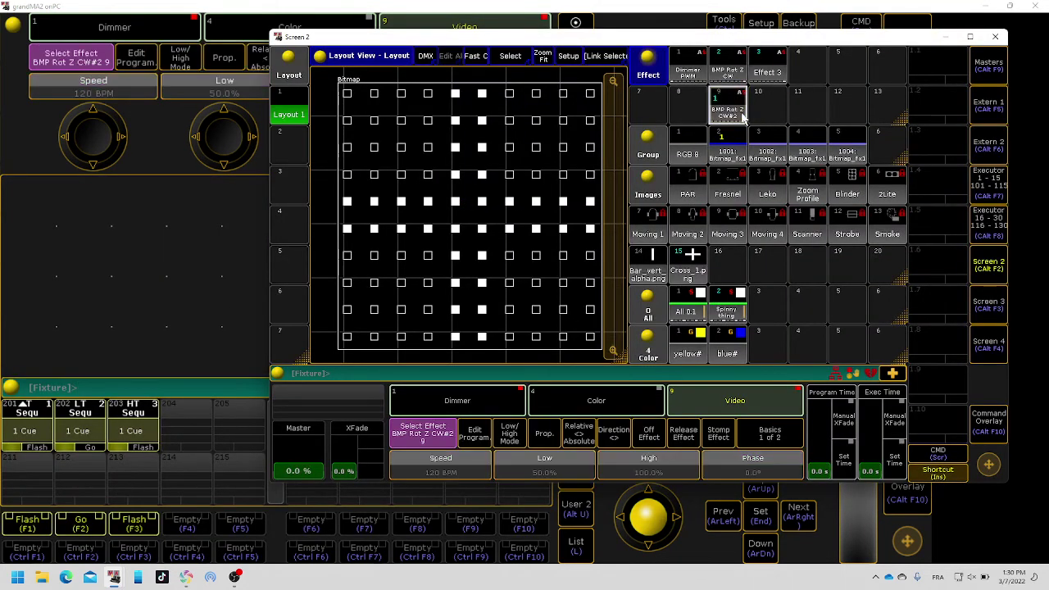
click(724, 403)
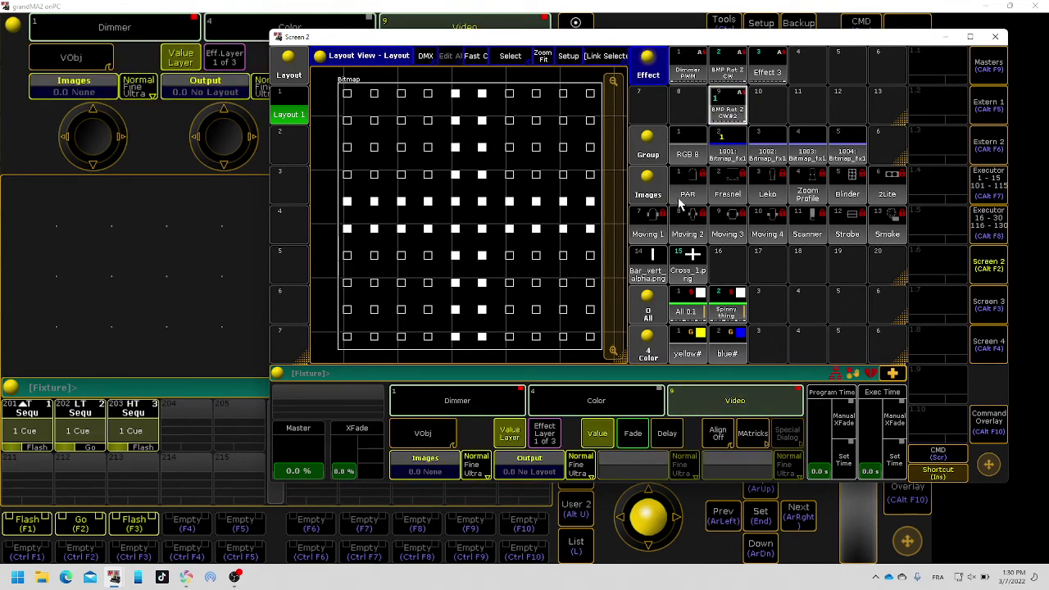
Select the bitmap fixture 1003 group, assign it the Cross_1.png image and output it to Layout 1.
click(823, 133)
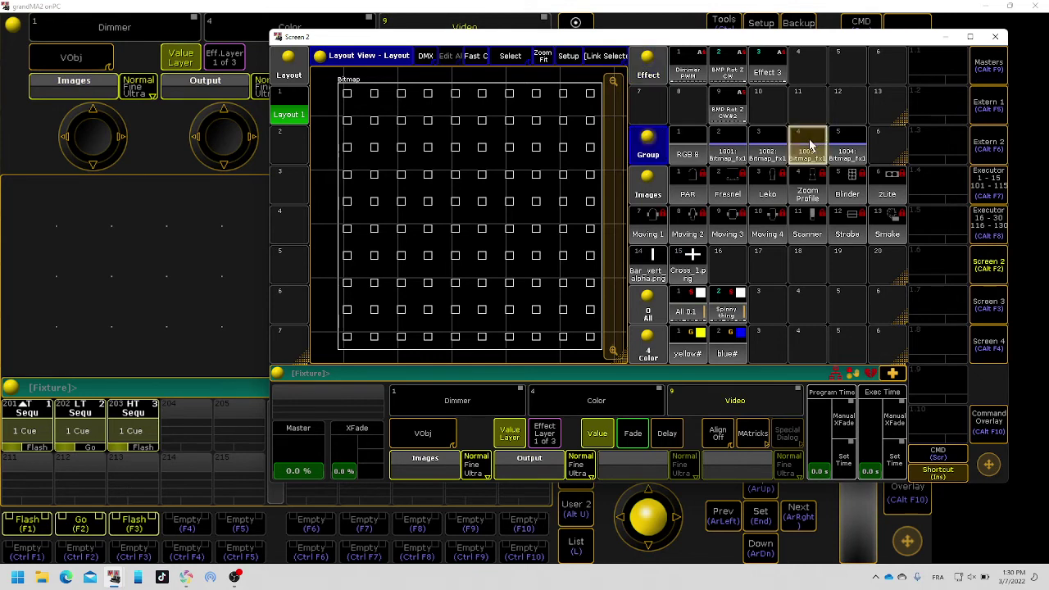
click(728, 116)
click(699, 272)
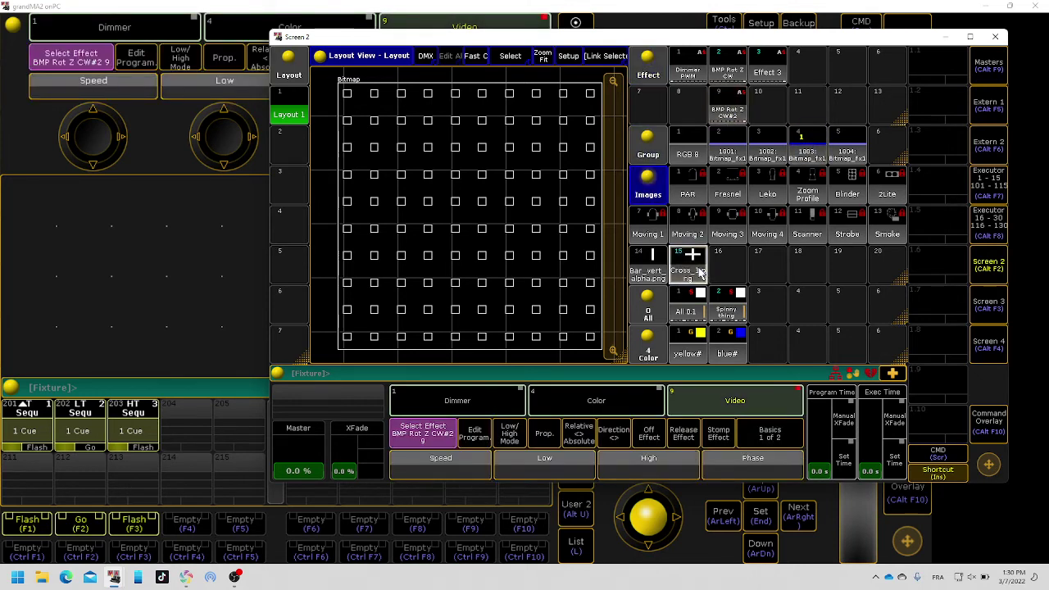
click(721, 395)
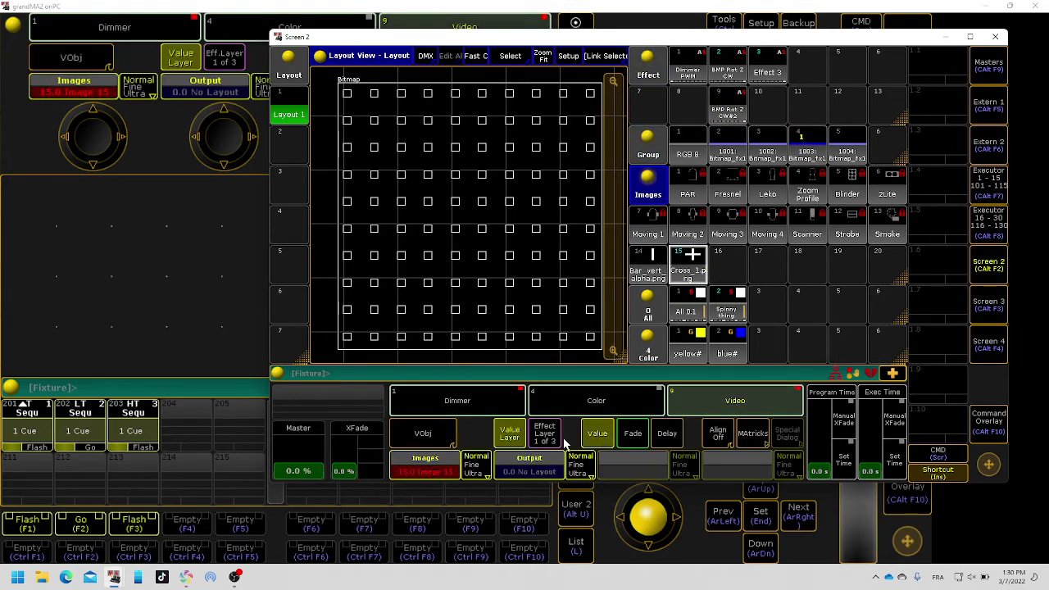
click(527, 470)
click(740, 226)
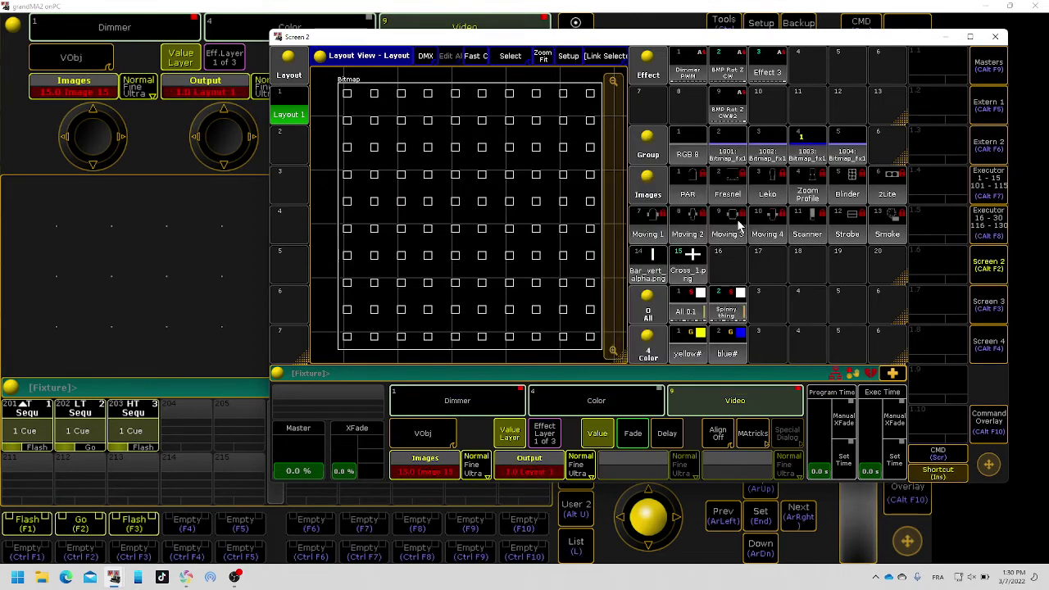
Make the copied rotation effect take the selected bitmap fixture and run it.
click(732, 117)
click(732, 116)
click(47, 487)
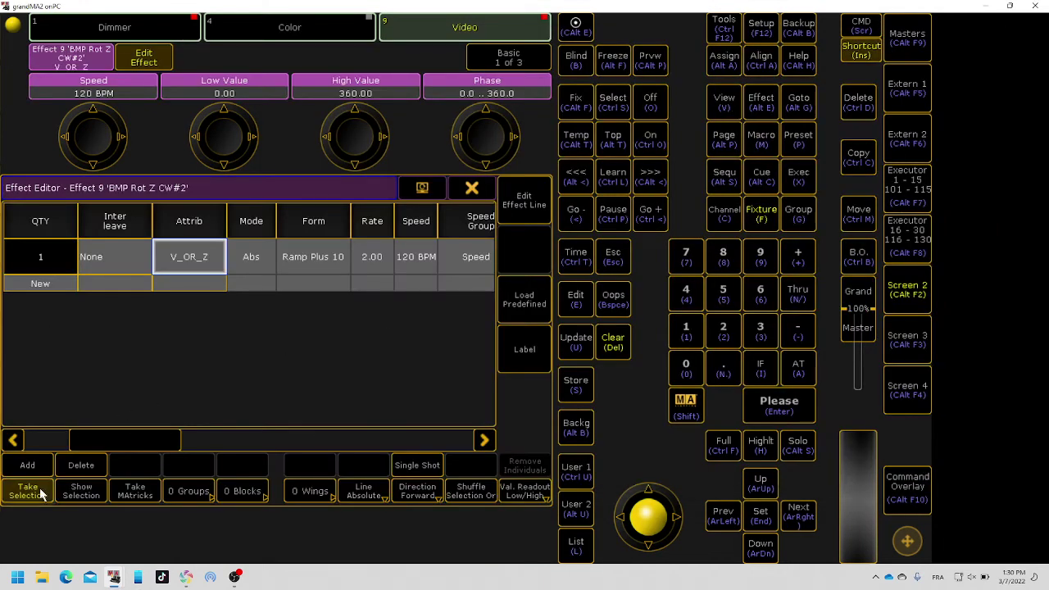
click(474, 188)
click(728, 110)
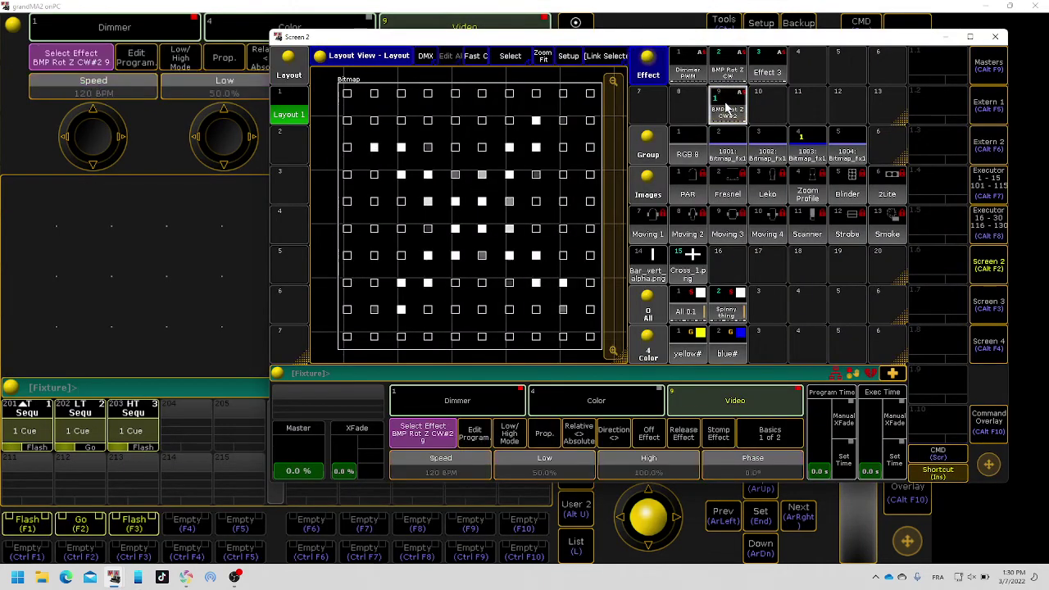
Set the rate of the copied rotation effect to 0.25.
click(725, 110)
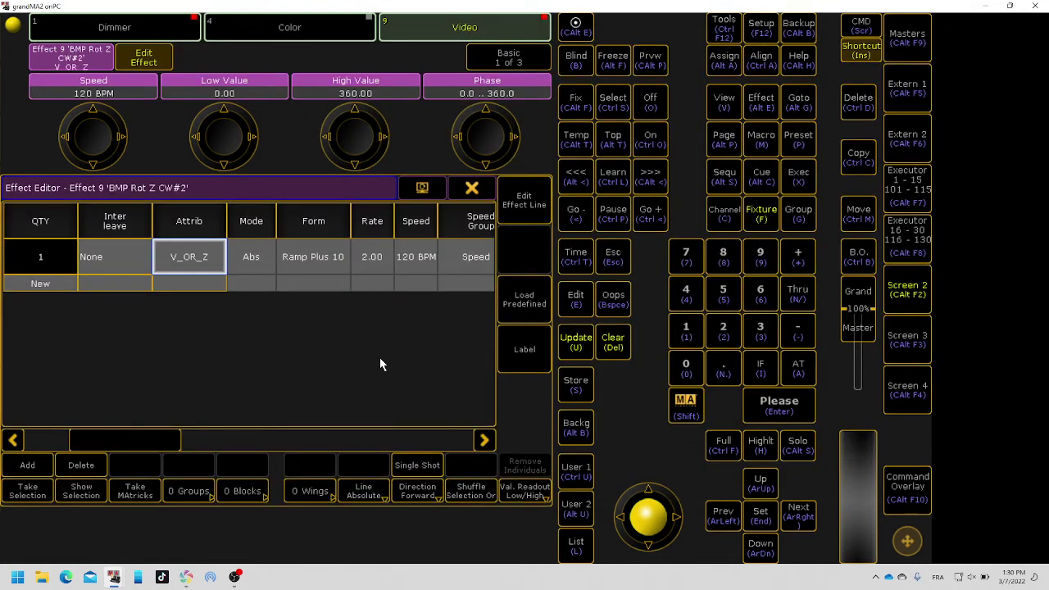
click(380, 250)
click(381, 250)
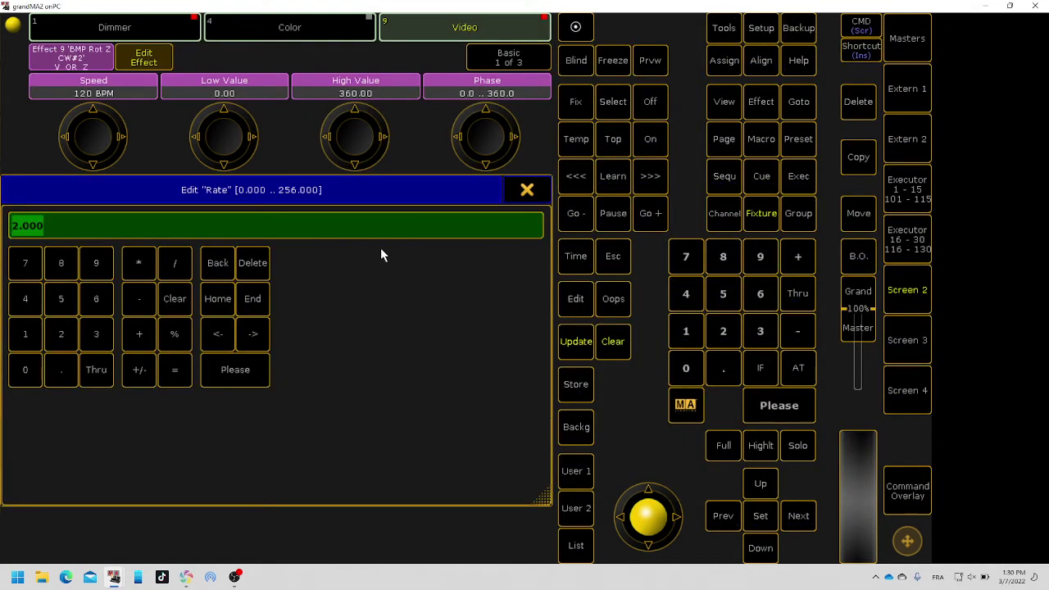
text(0.25)
key(Return)
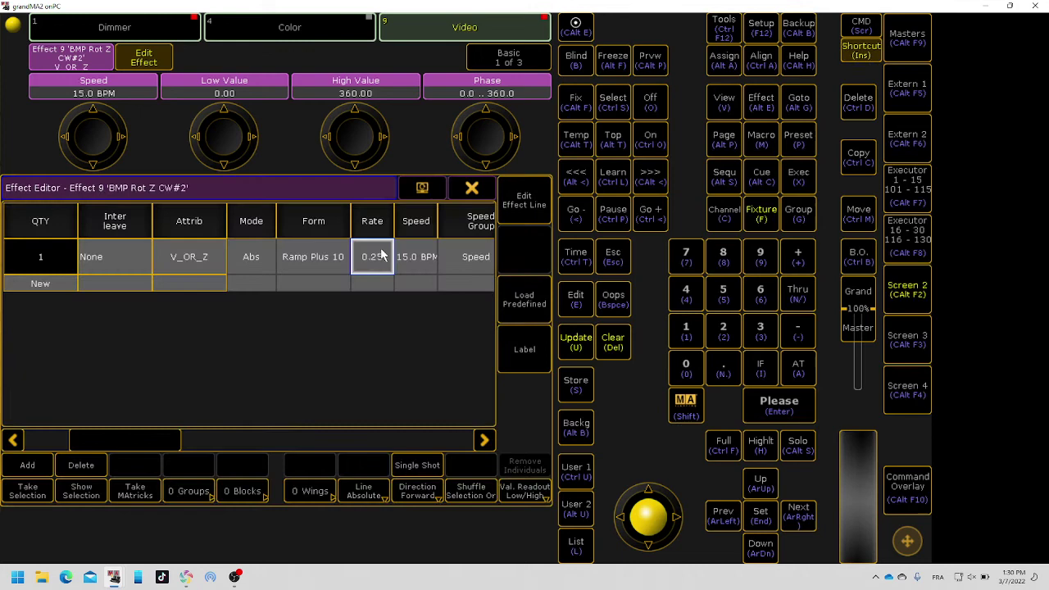
click(471, 189)
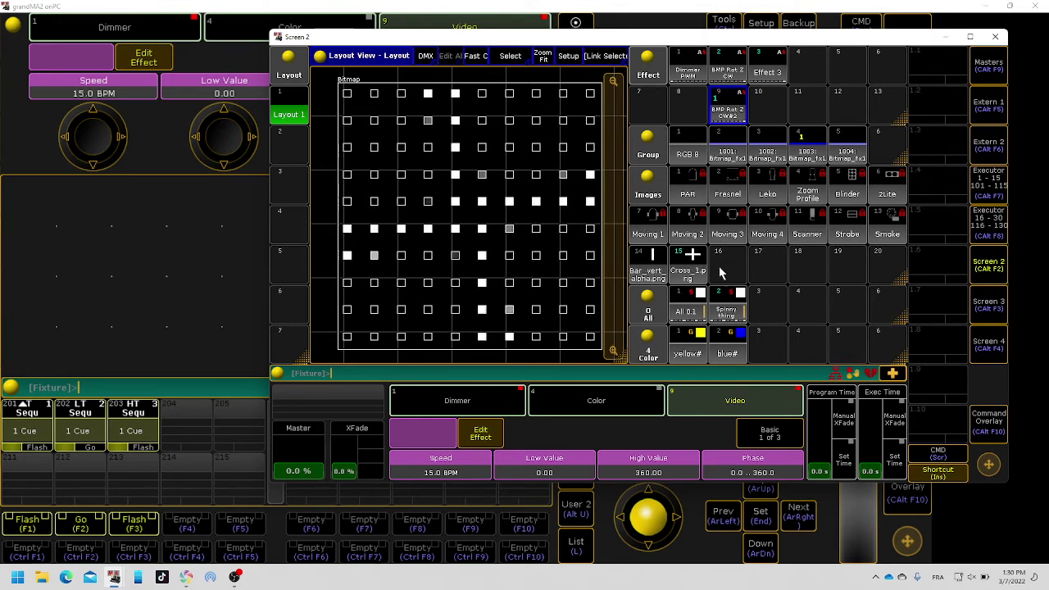
Try to color the rotating cross blue with the blue preset and the color picker.
click(727, 346)
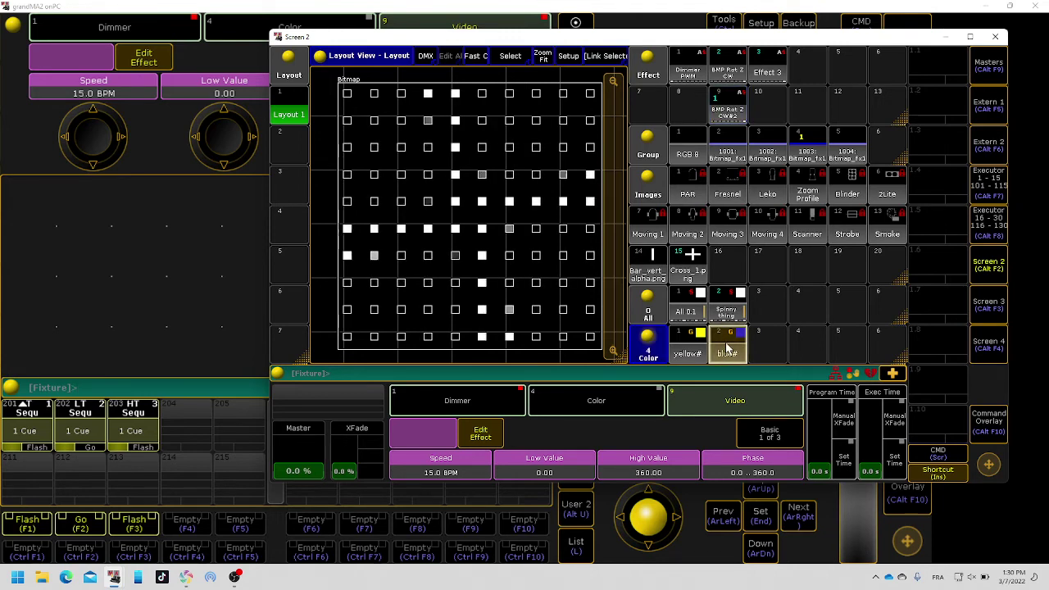
click(645, 399)
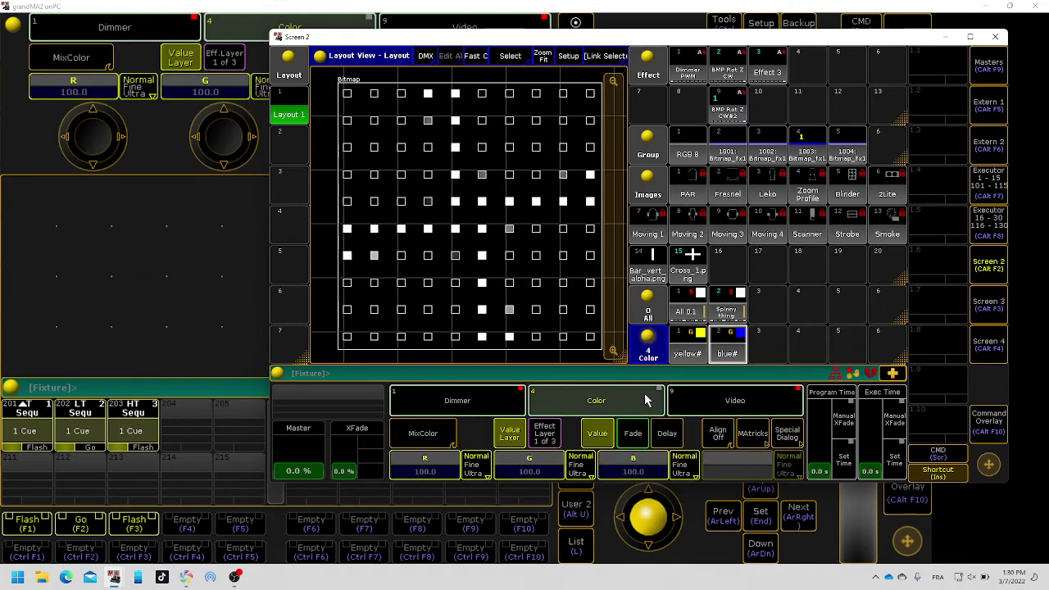
click(787, 433)
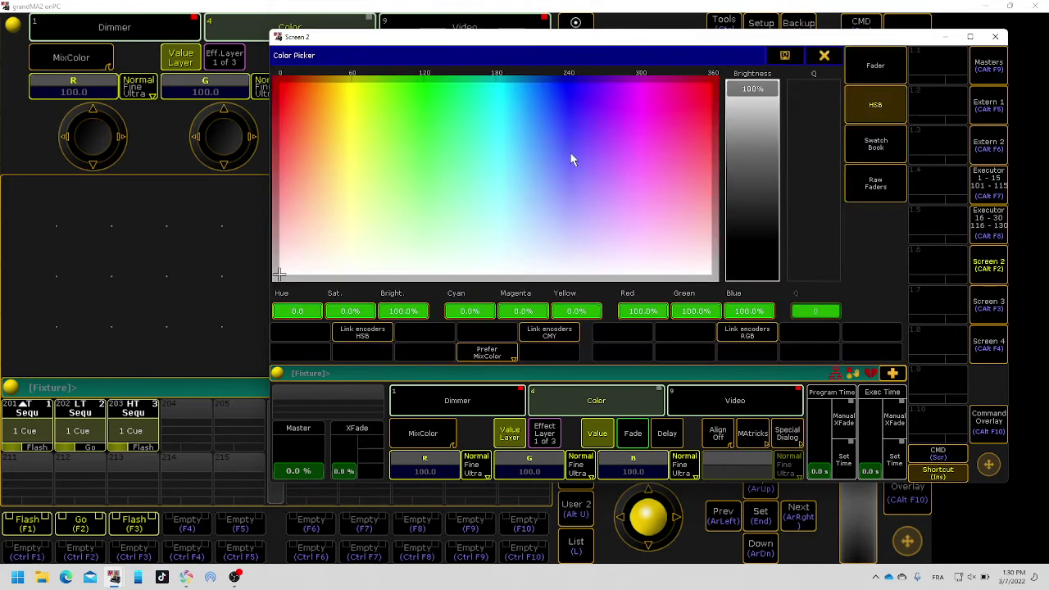
click(567, 80)
click(825, 56)
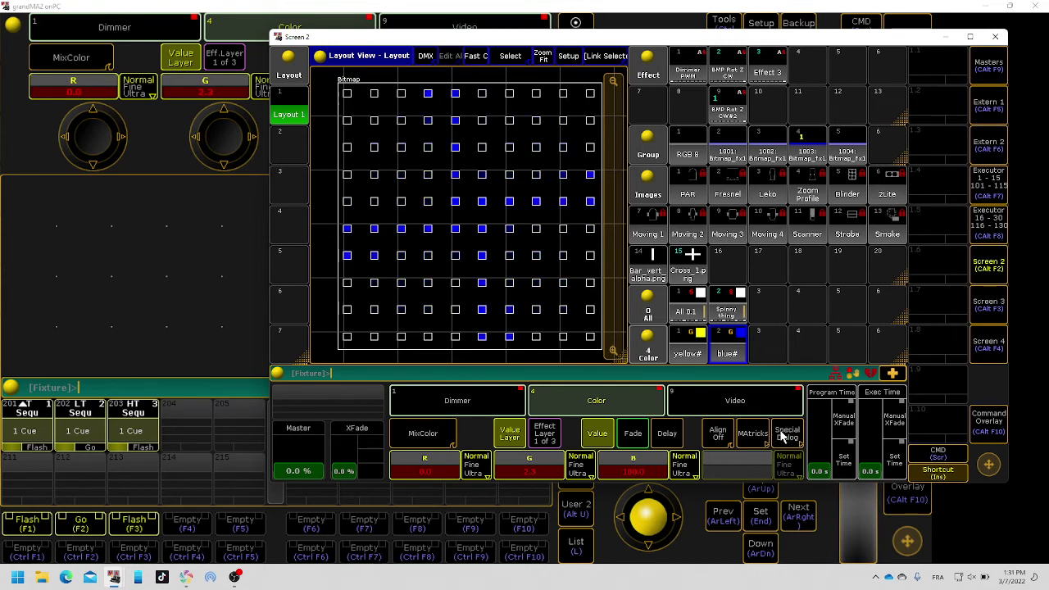
click(603, 401)
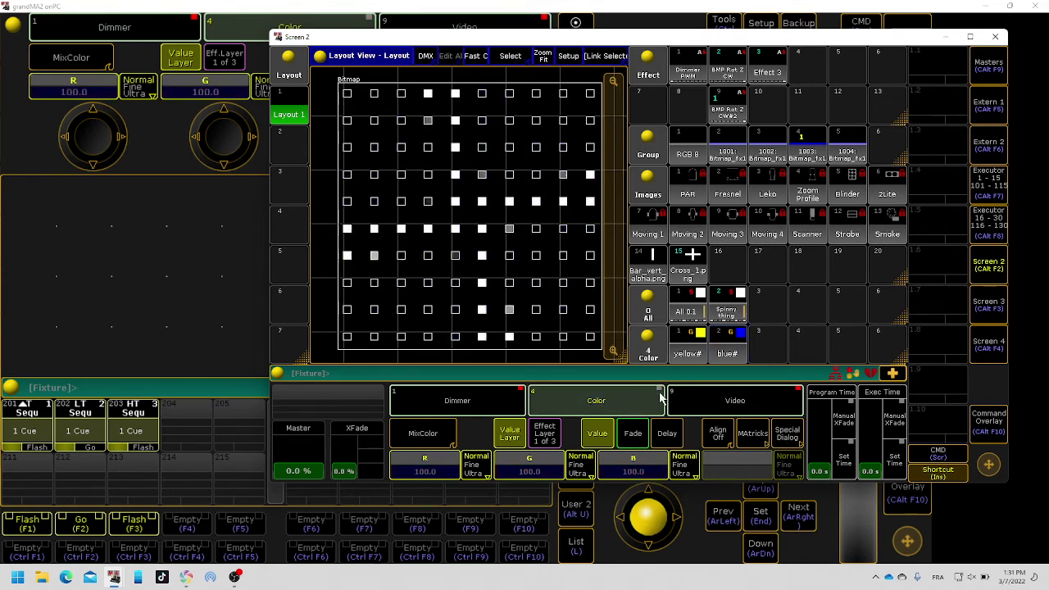
Set the bitmap fixture's VPreset mode to Dimmer.
click(717, 403)
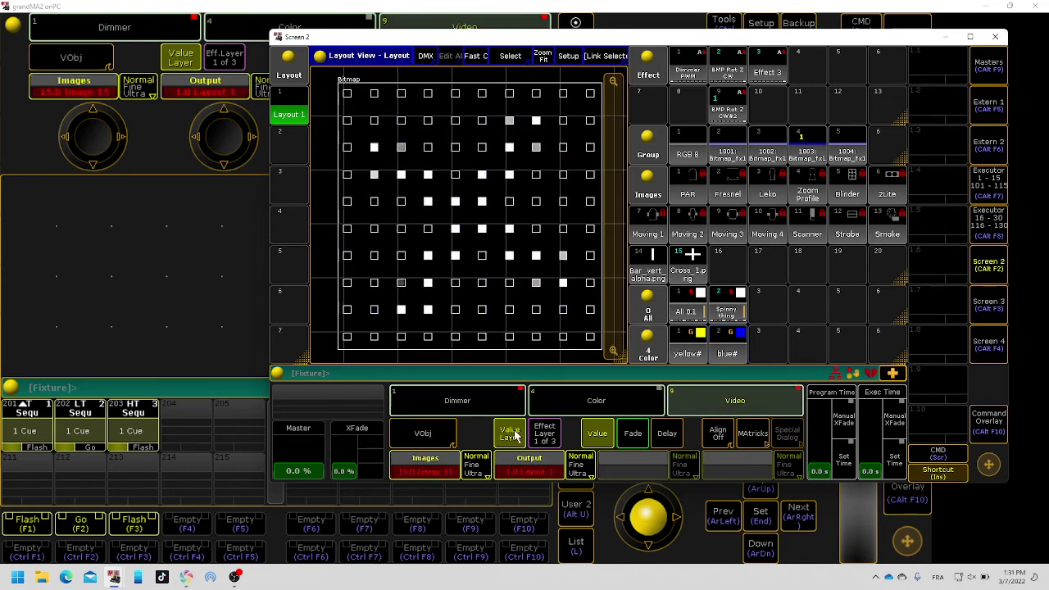
click(423, 439)
click(423, 441)
click(423, 441)
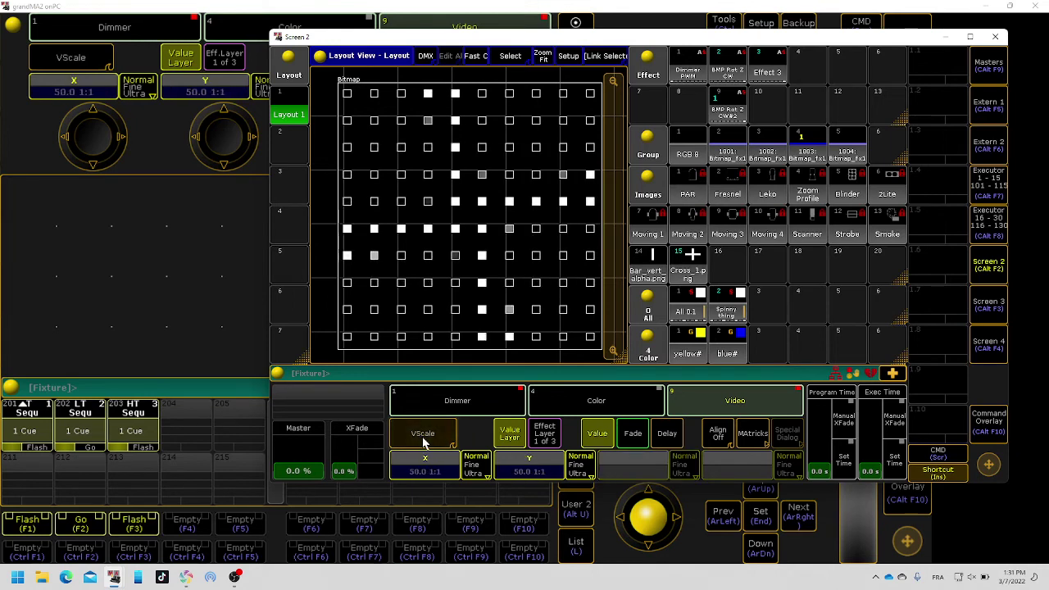
click(423, 441)
click(443, 473)
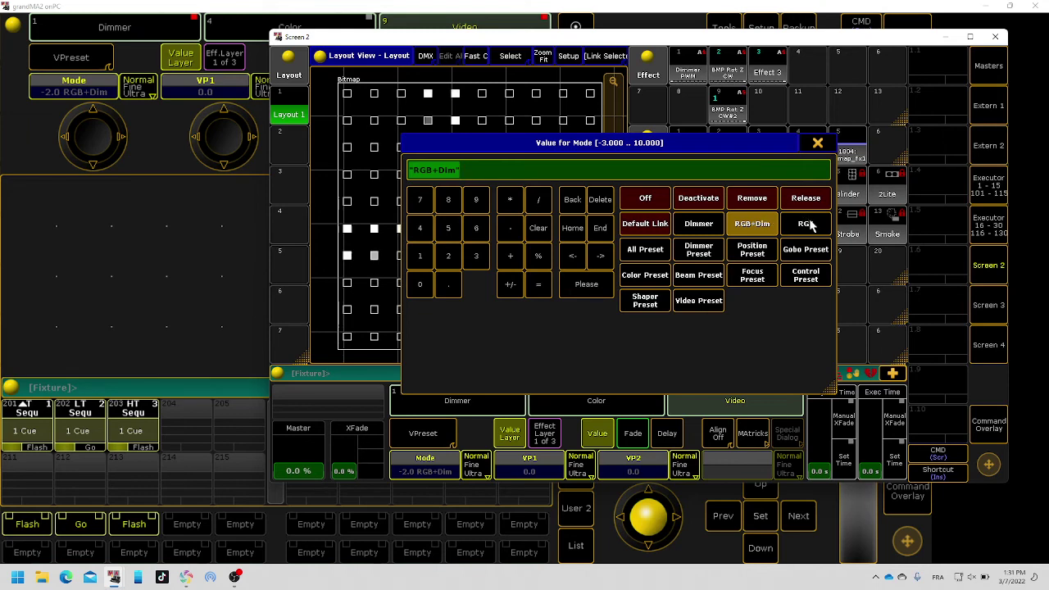
click(698, 223)
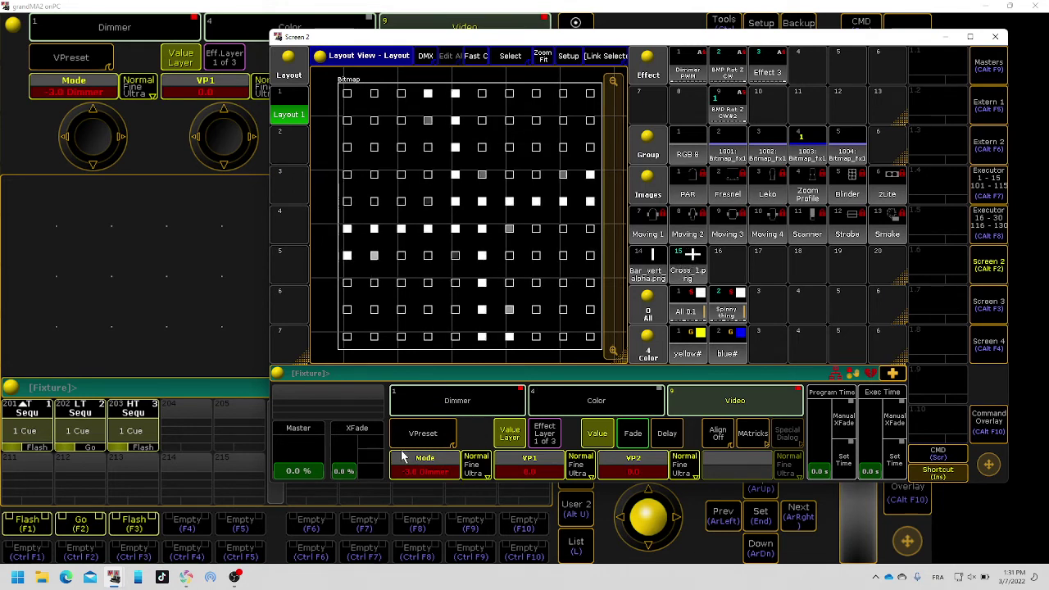
Try the RGB and All Preset modes in the bitmap fixture's VPreset, selecting the RGB 8 group in between.
click(438, 474)
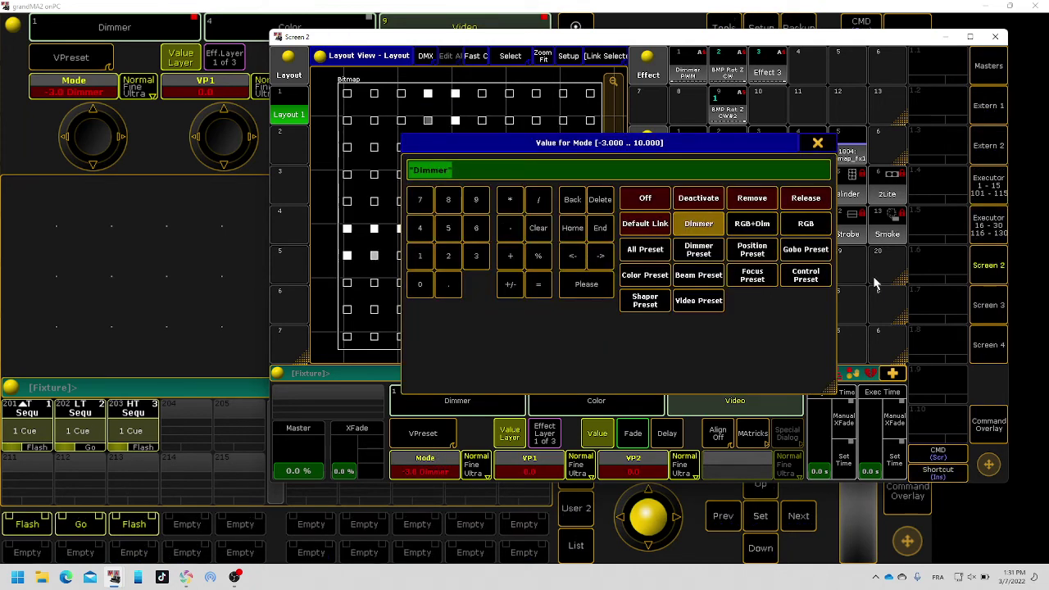
click(800, 230)
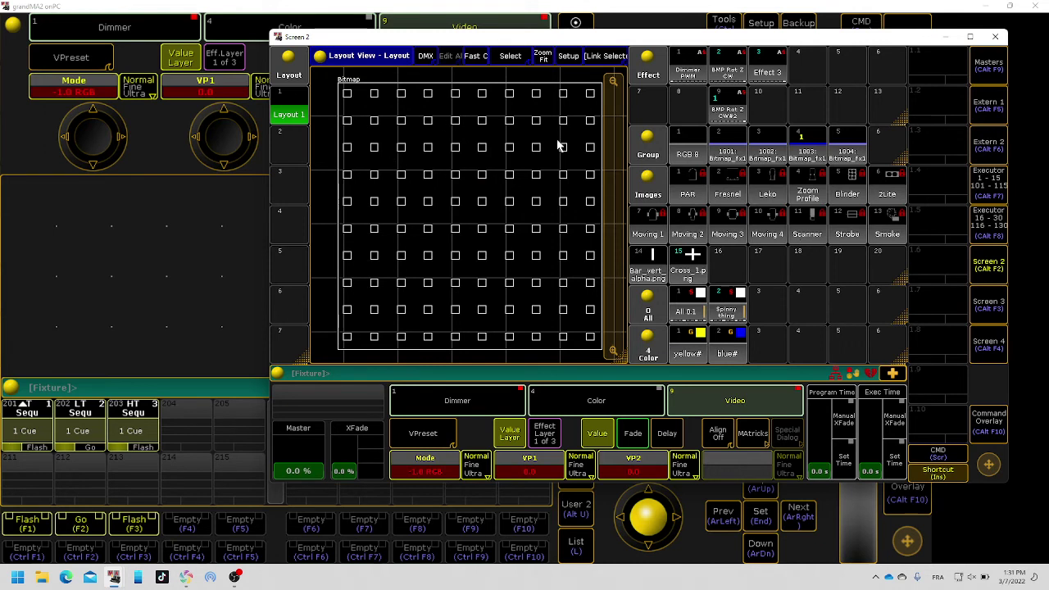
click(495, 132)
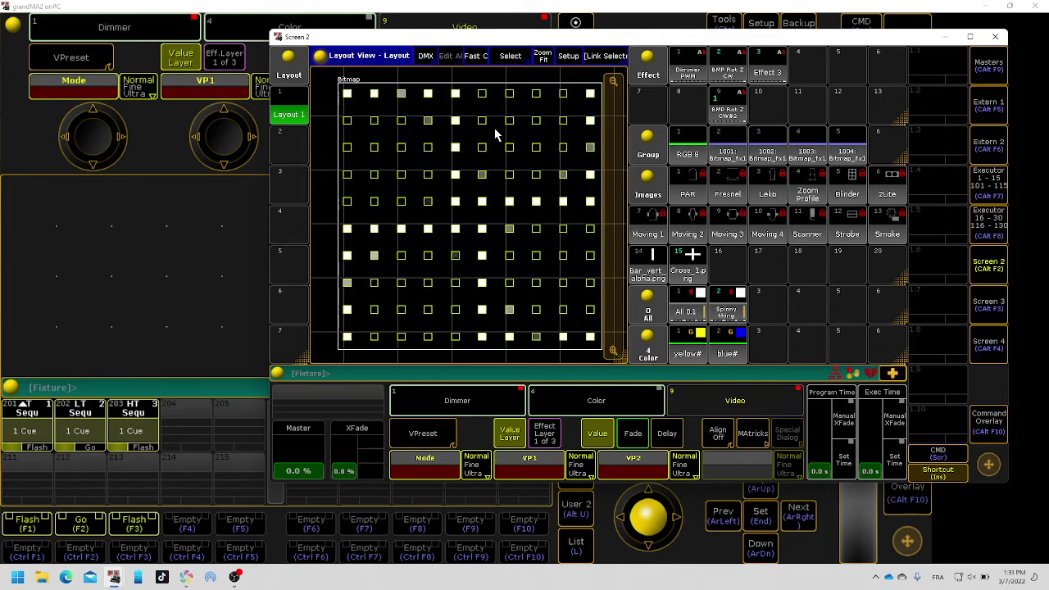
click(694, 148)
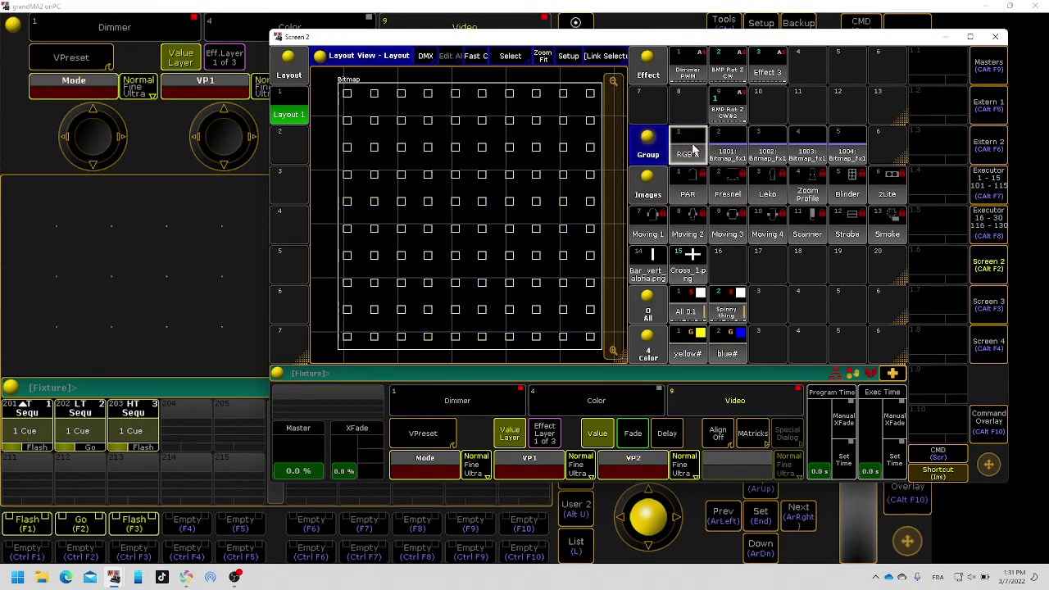
click(806, 152)
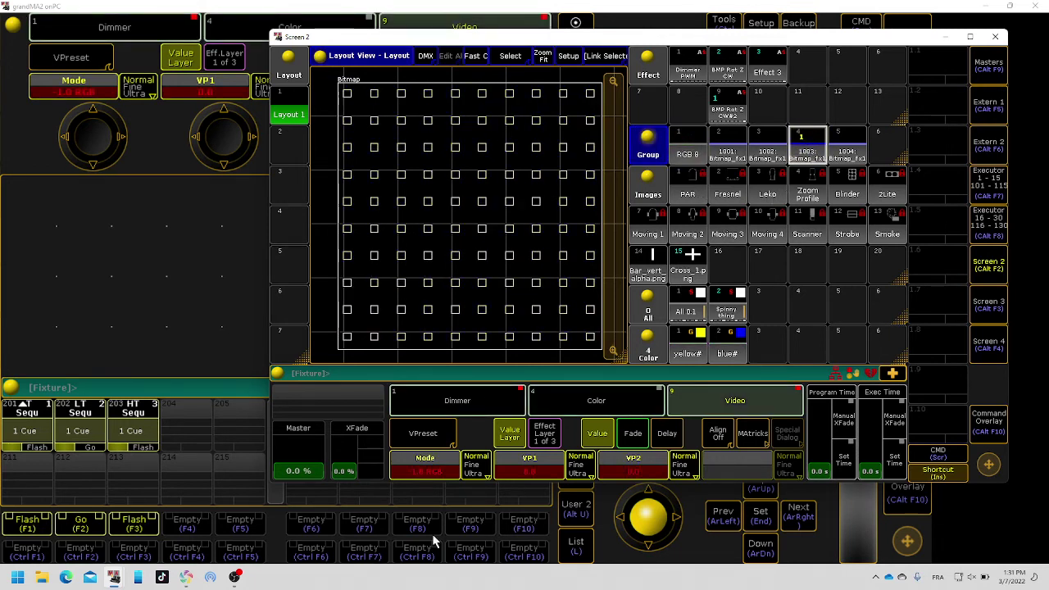
click(422, 474)
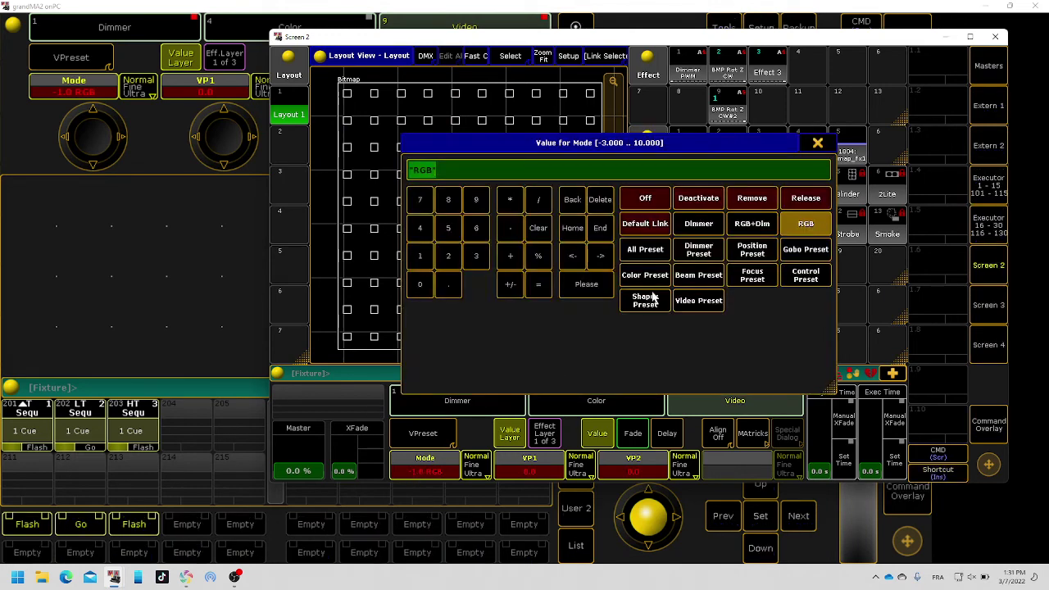
click(664, 255)
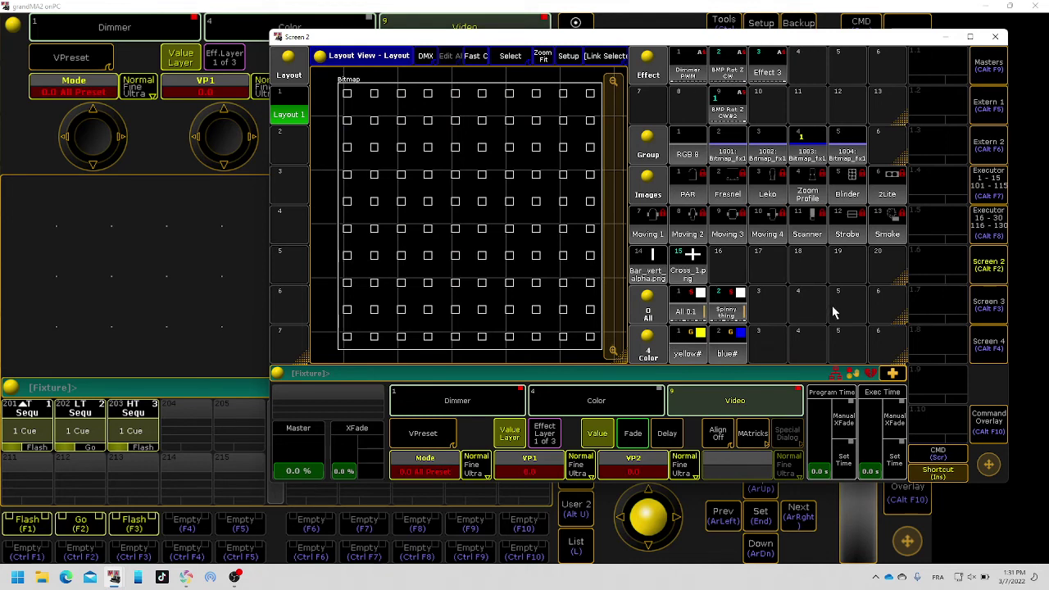
Set the bitmap fixture's VPreset mode to Color Preset, with VP1 at 1 for yellow and VP2 at 2 for blue.
click(414, 471)
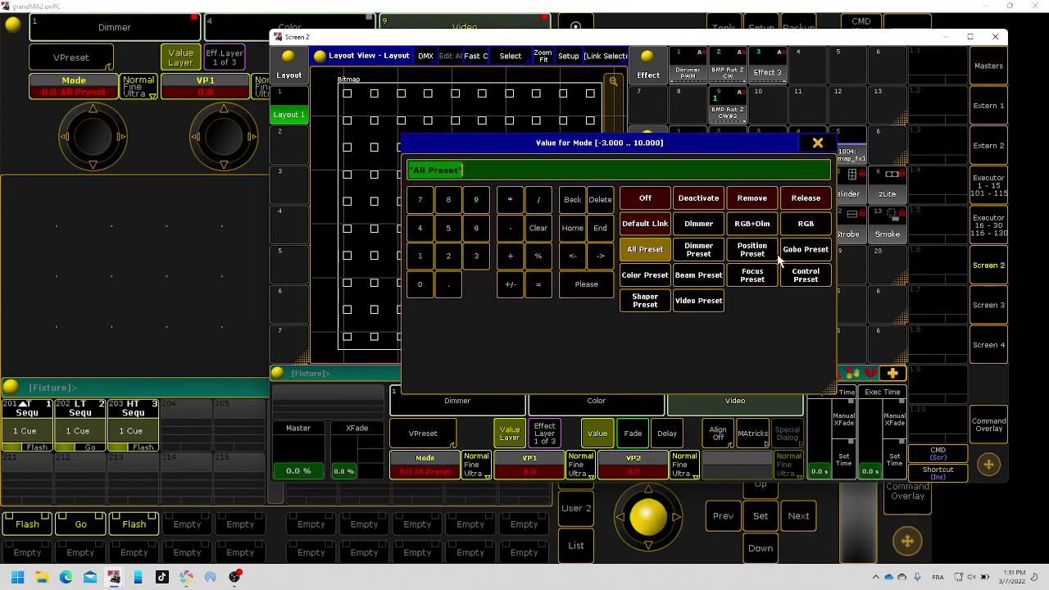
click(645, 277)
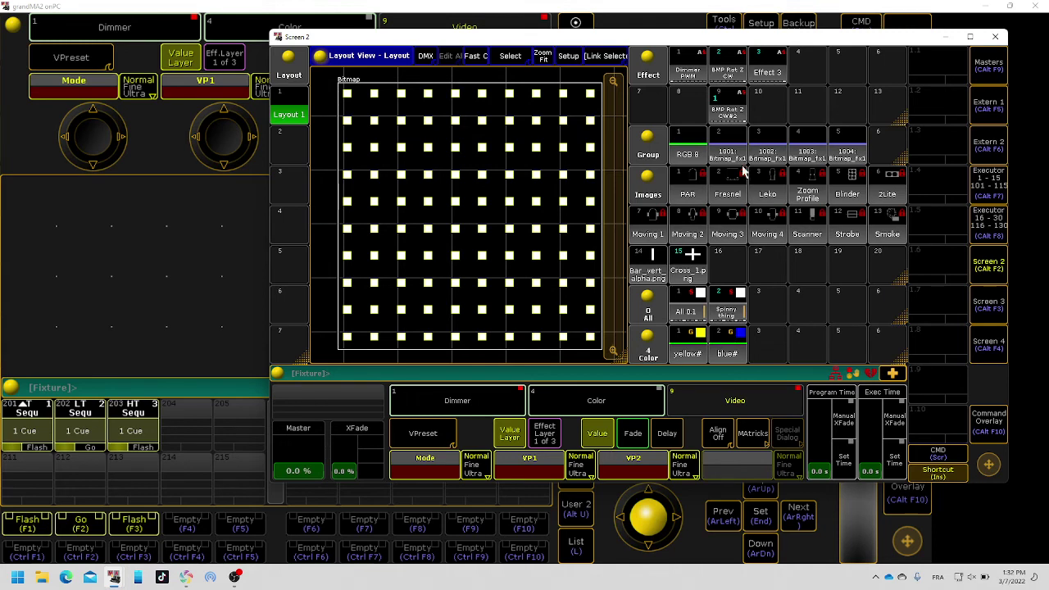
click(522, 477)
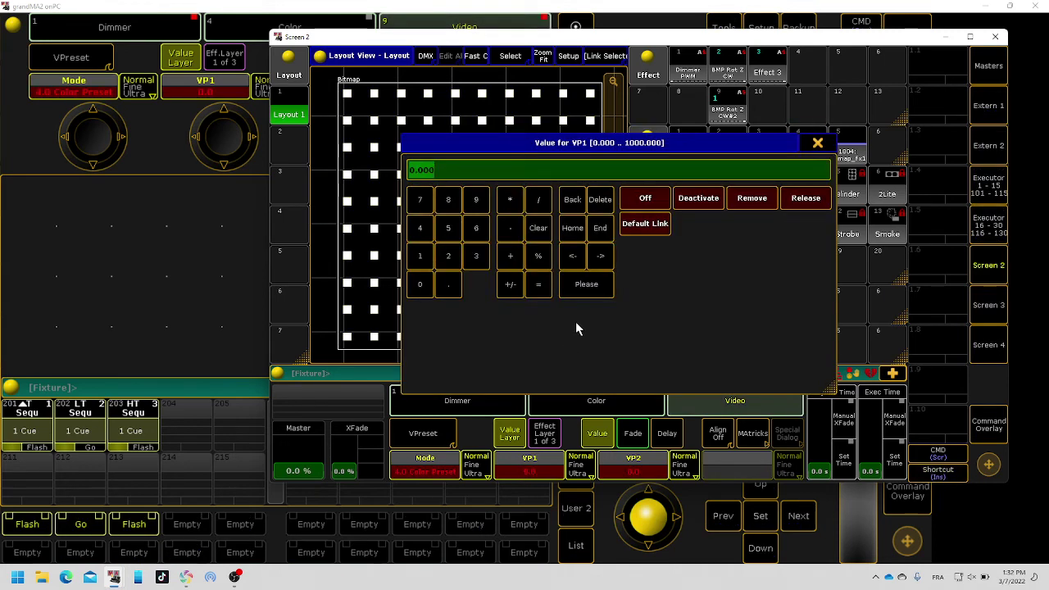
text(1)
key(Return)
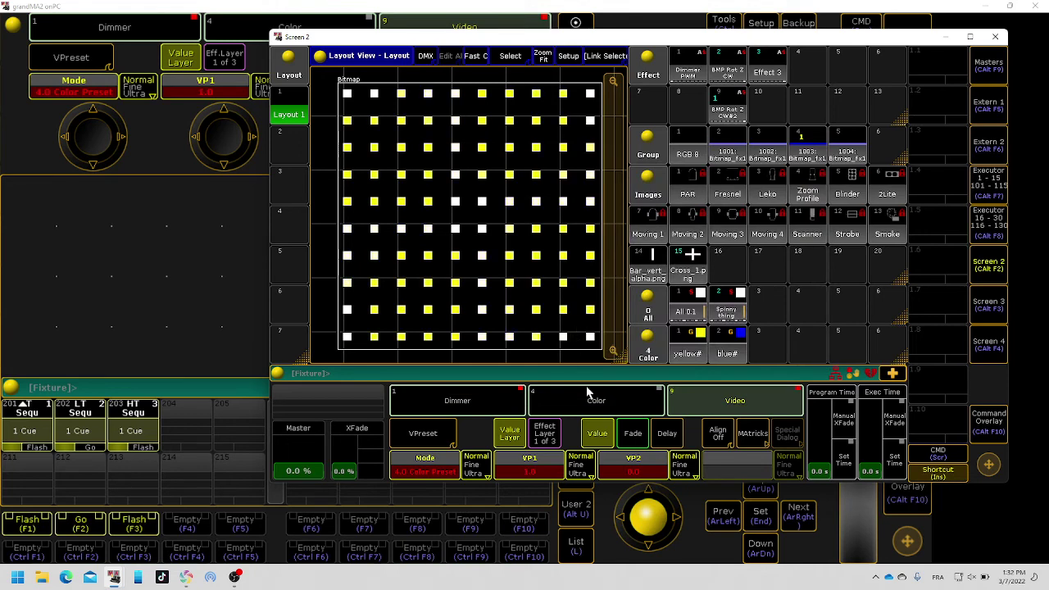
click(622, 469)
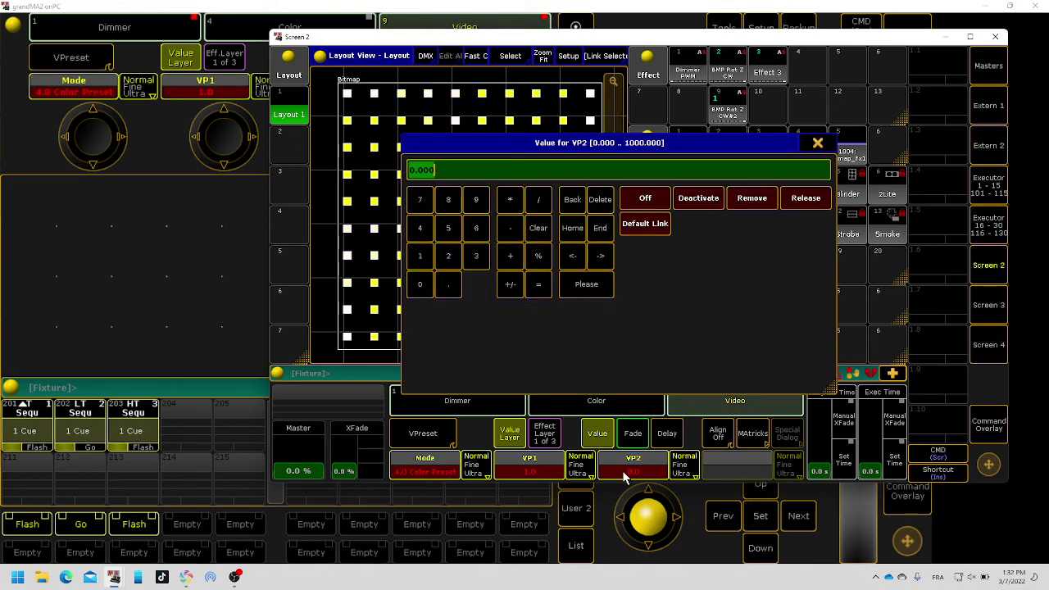
text(1)
key(Return)
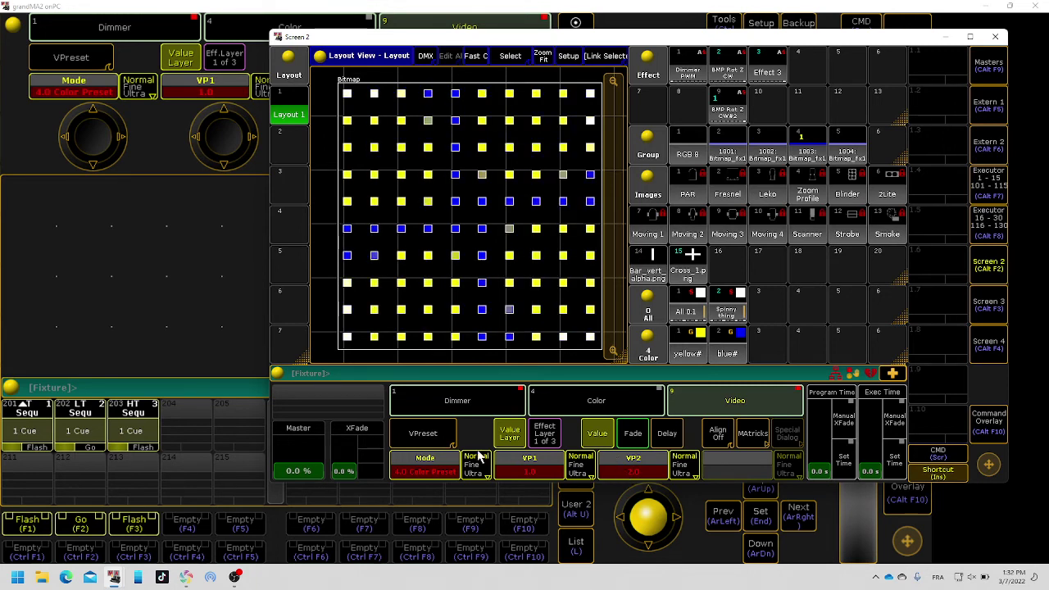
Set both Split X and Split Y of the bitmap image to Tile+.
click(443, 434)
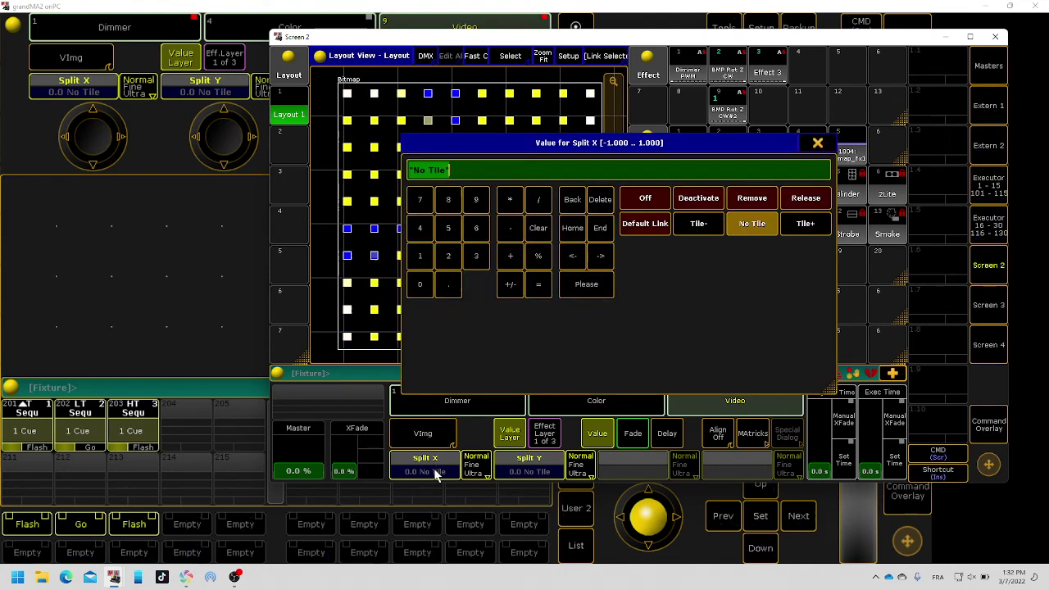
click(437, 464)
click(806, 223)
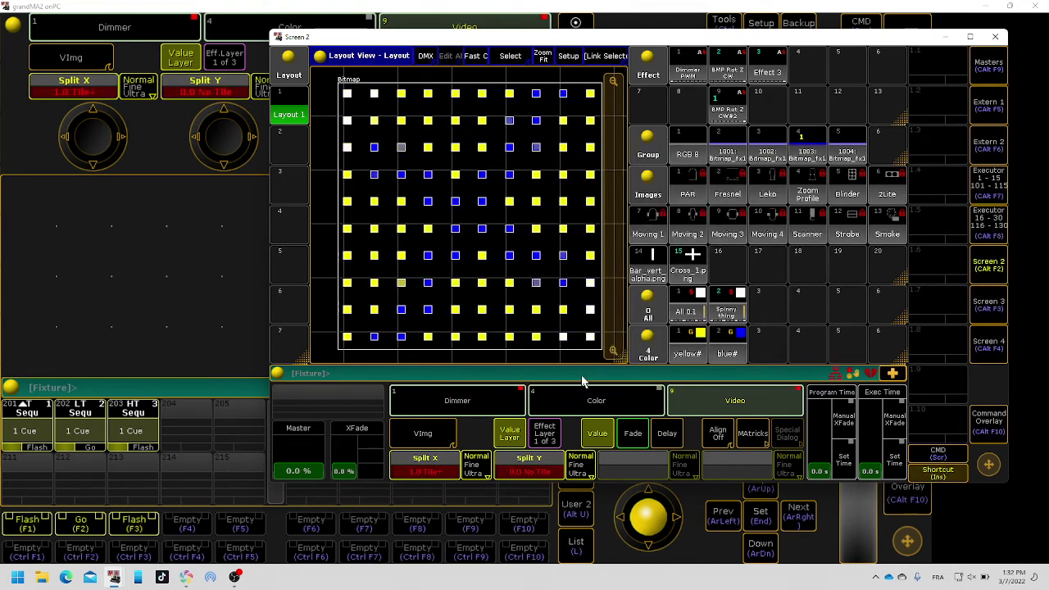
click(529, 460)
click(806, 223)
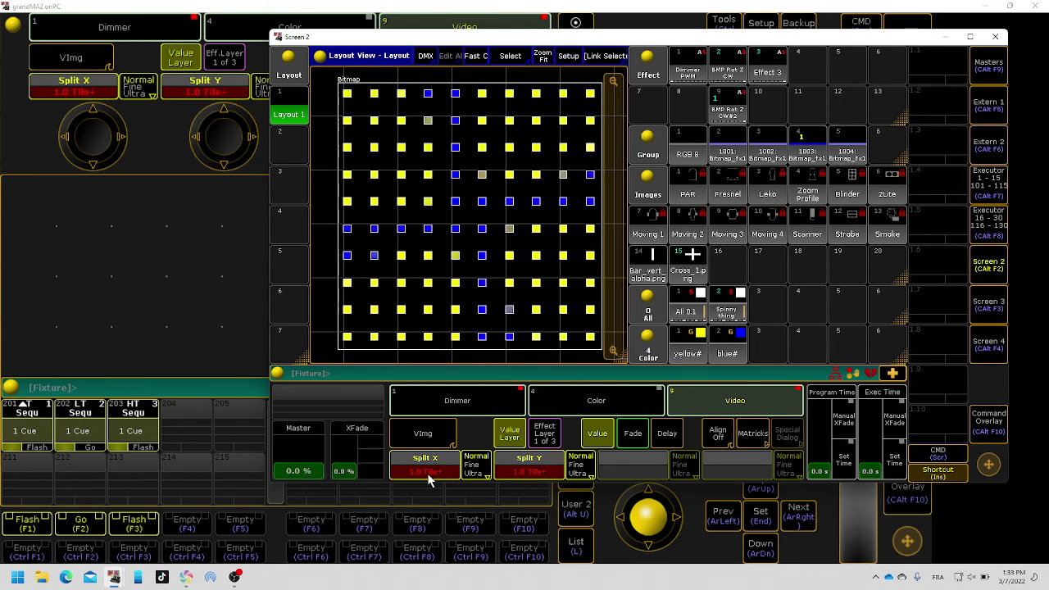
Store the tiled rotating cross look on executor 204 and clear the programmer.
click(186, 432)
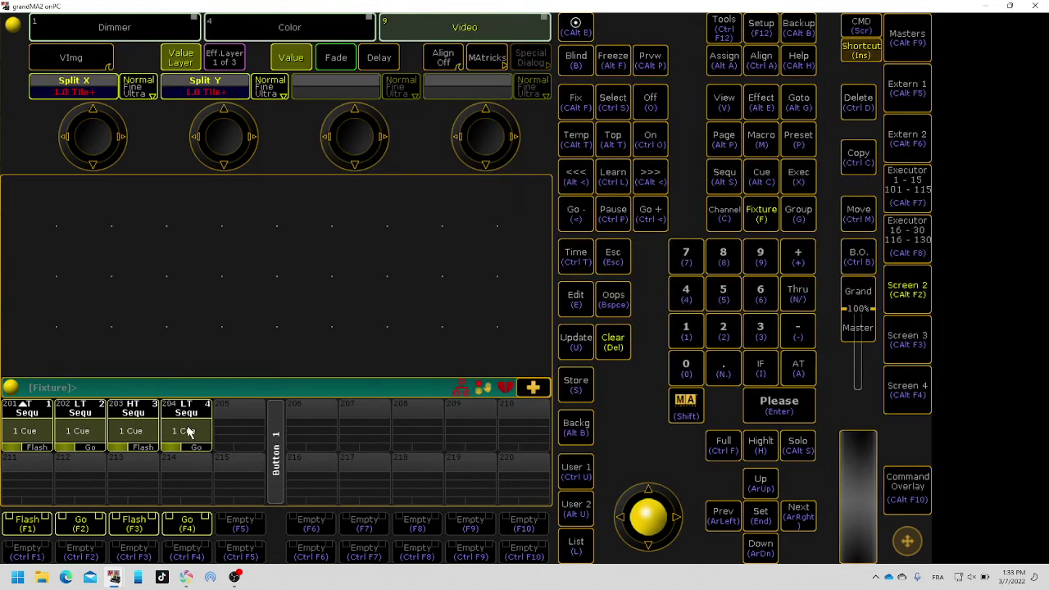
key(Delete)
Set the sequence on executor 204 to High priority and assign Flash as its button function.
click(190, 412)
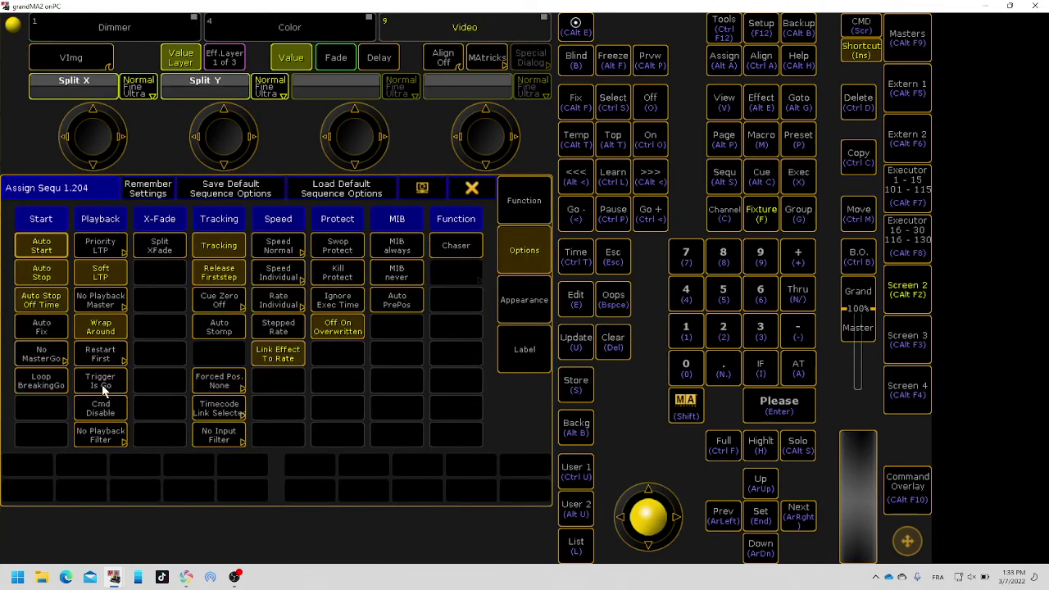
click(107, 244)
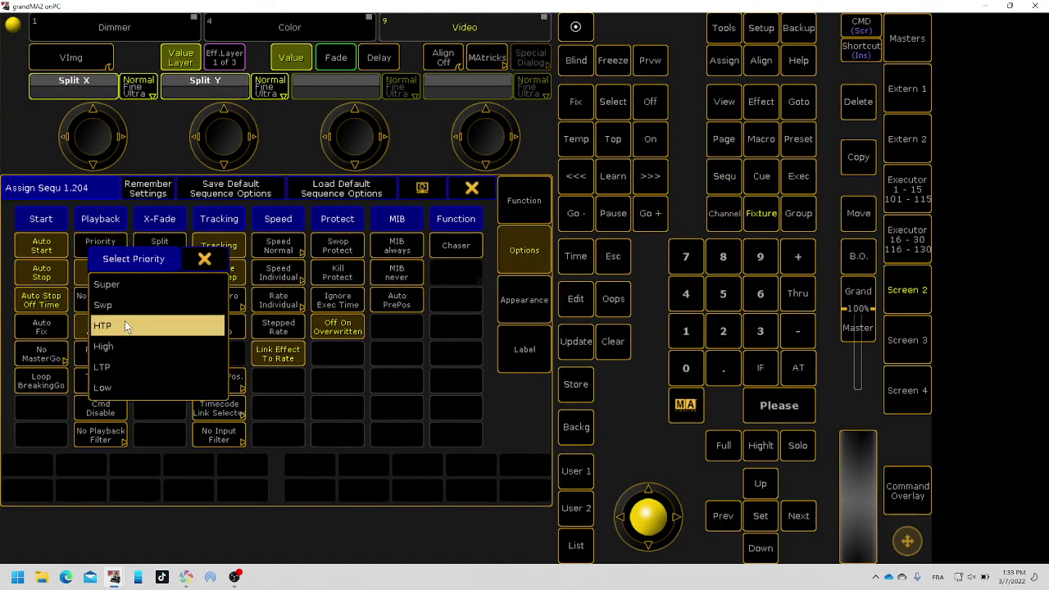
click(127, 346)
click(521, 188)
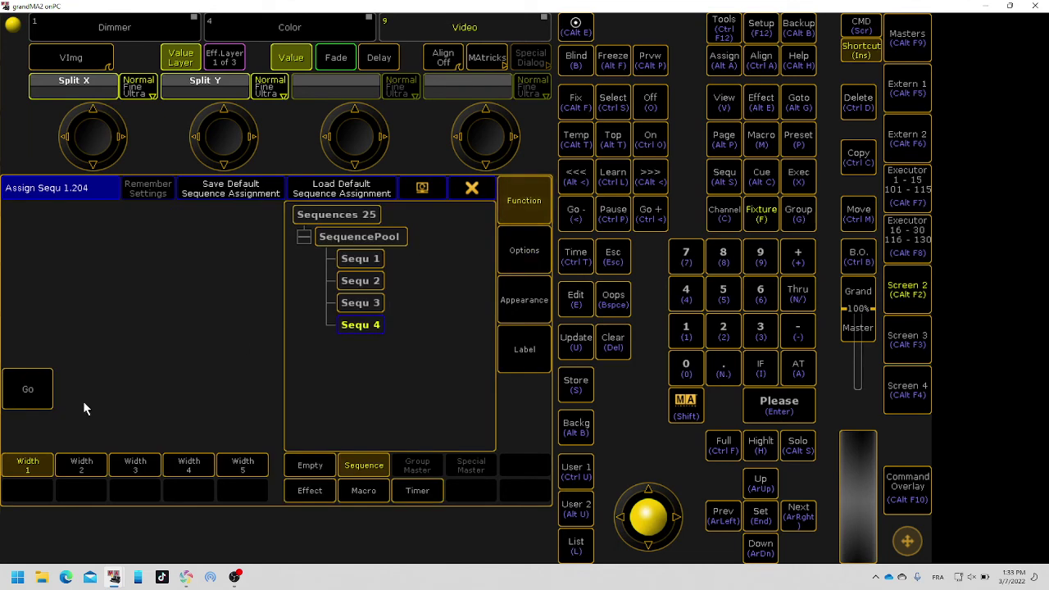
click(33, 400)
click(104, 446)
click(471, 187)
Start the sequence on executor 202 and bring up the bitmap layout on Screen 2.
click(91, 525)
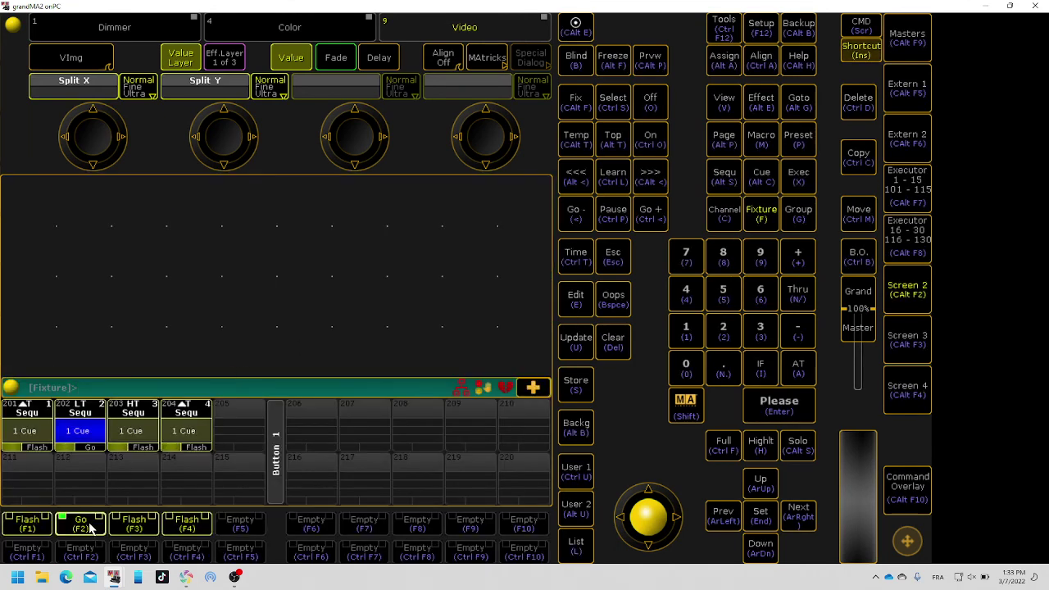
click(908, 292)
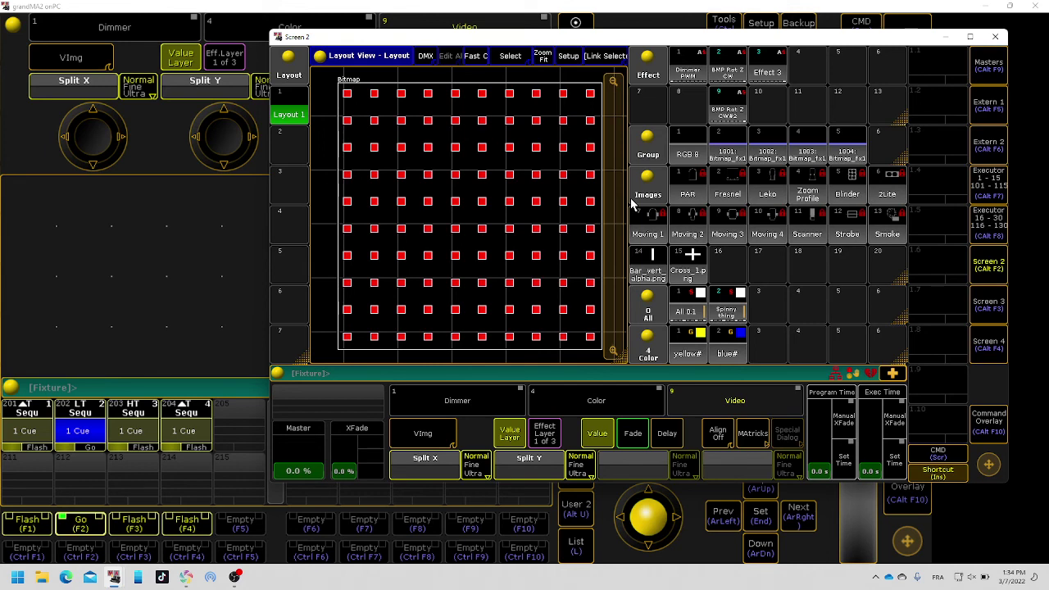
click(988, 177)
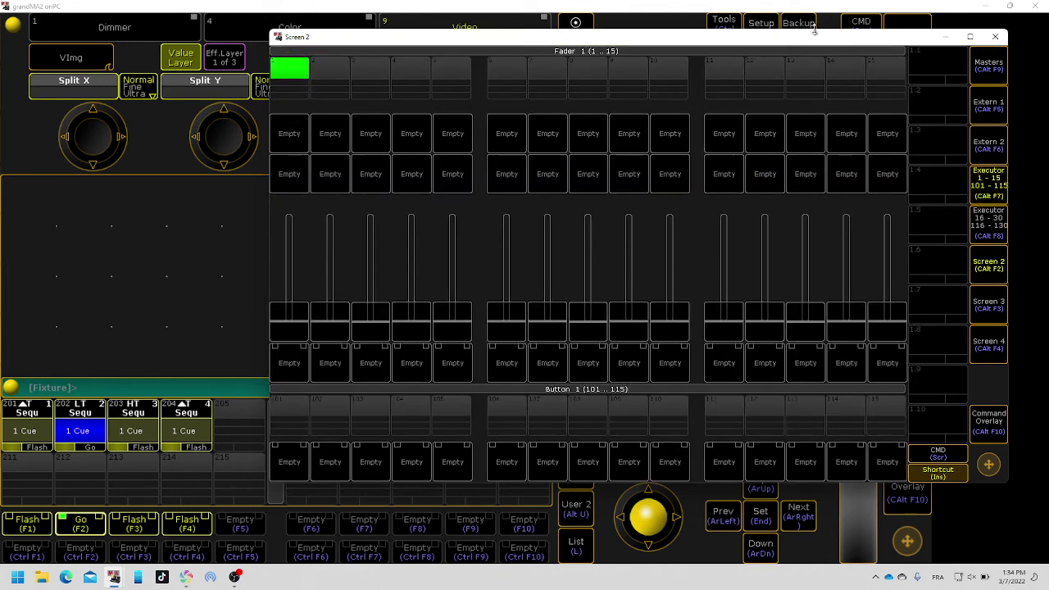
click(763, 23)
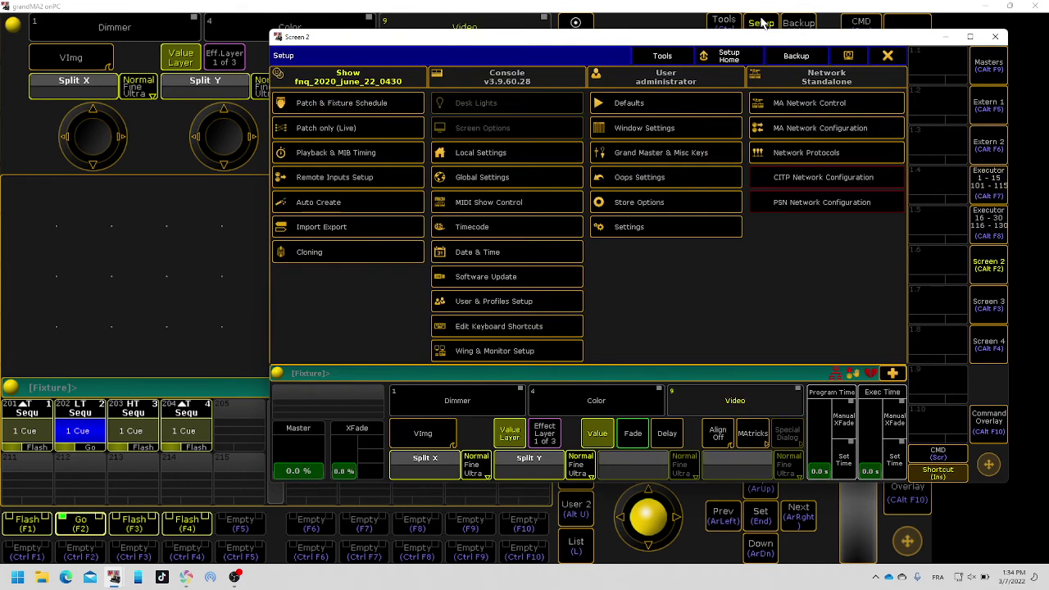
click(792, 56)
click(300, 296)
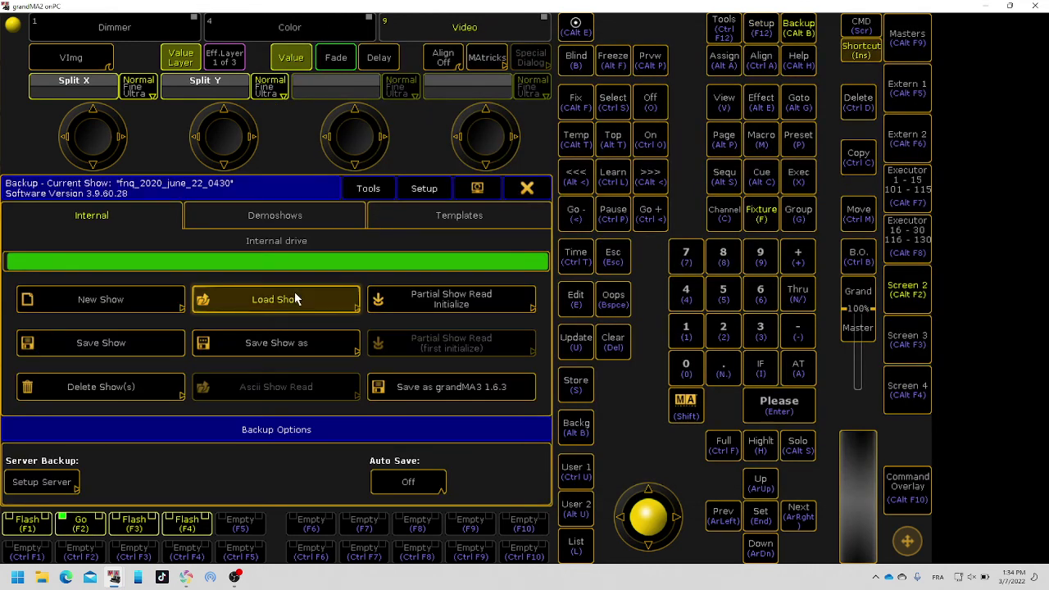
click(540, 187)
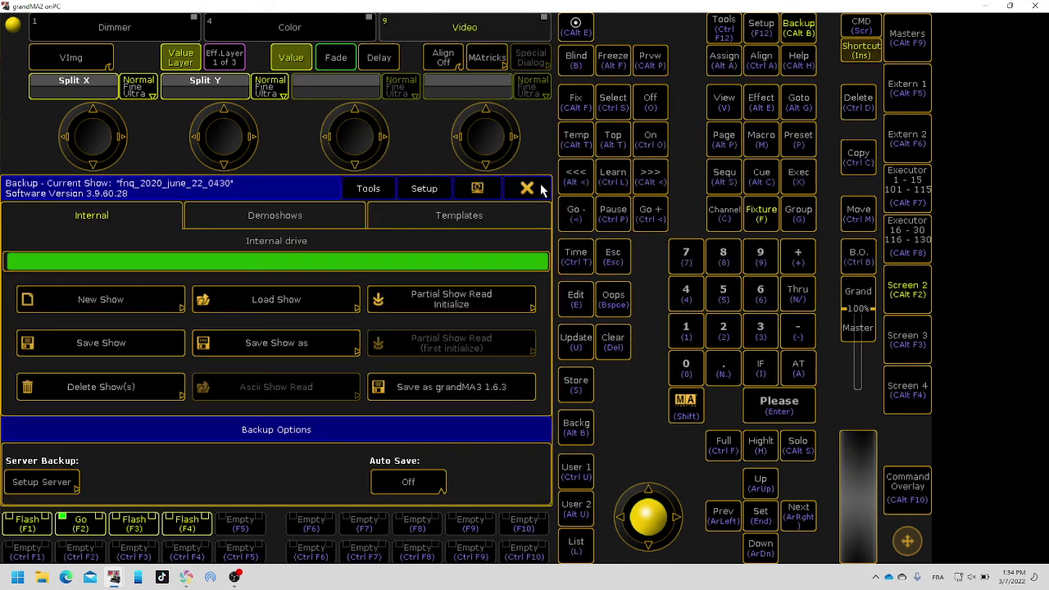
click(527, 188)
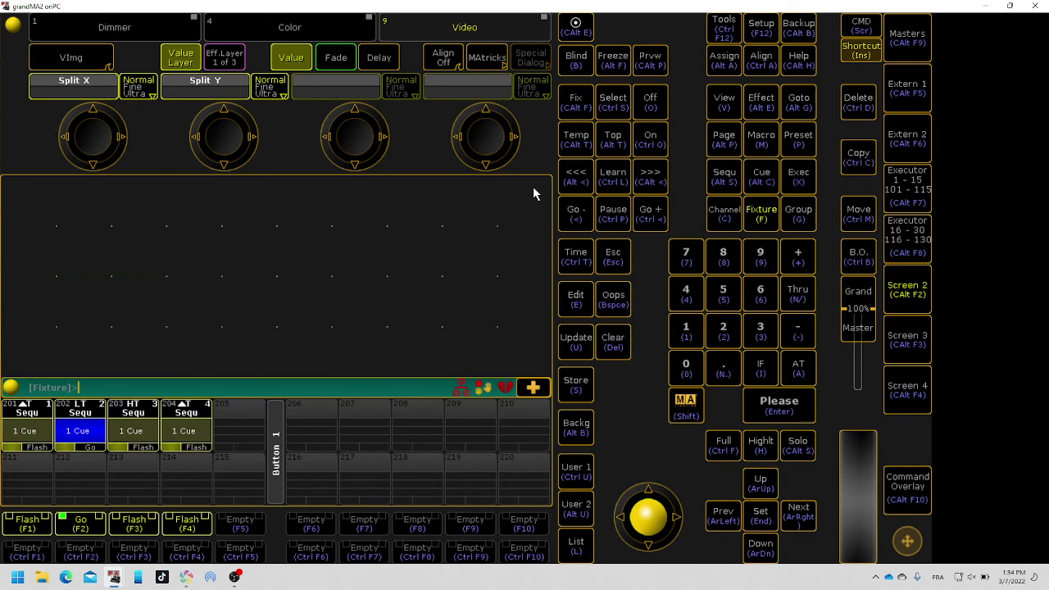
click(924, 191)
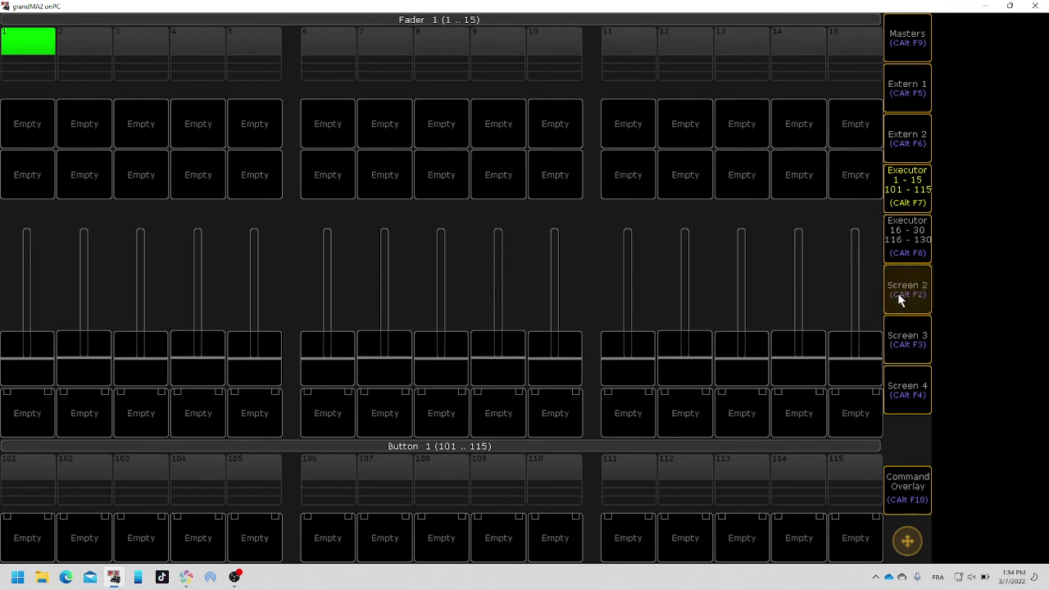
click(908, 183)
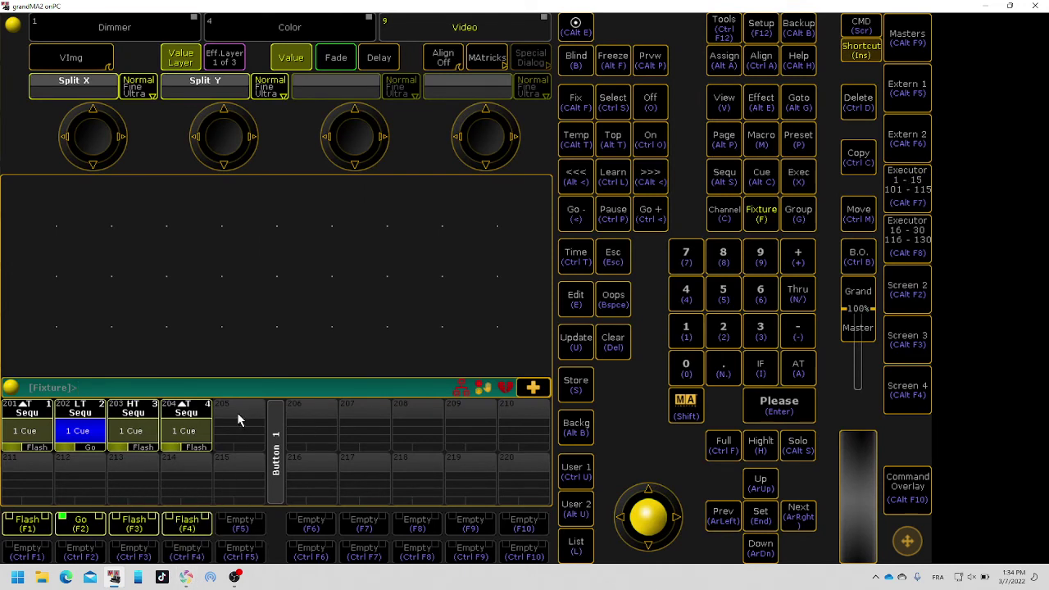
Store the Screen 2 arrangement on view button 1.1 under the name Bitmaps.
click(910, 288)
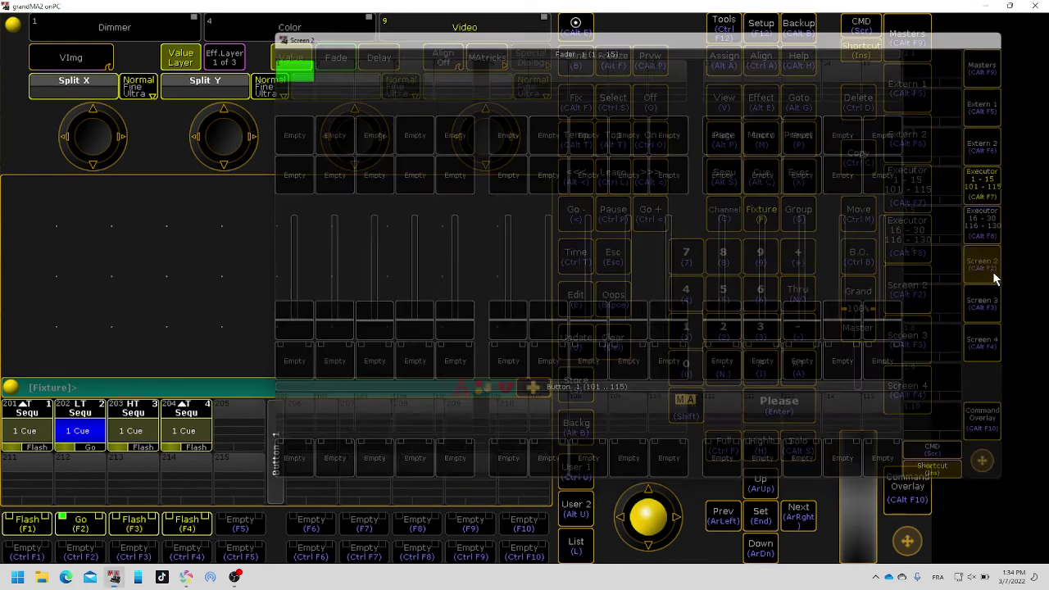
click(992, 278)
click(916, 279)
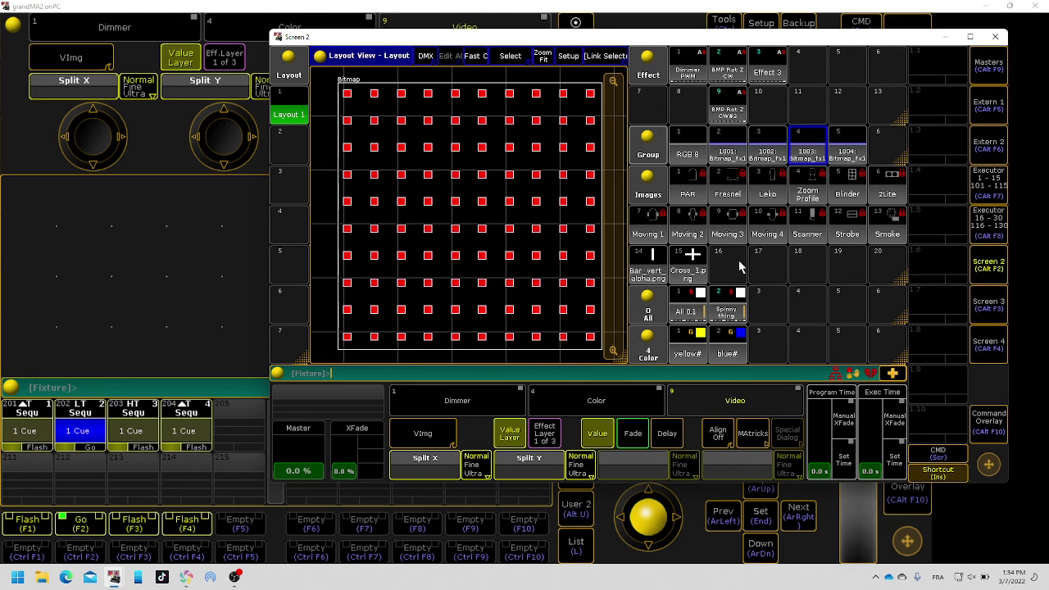
key(s)
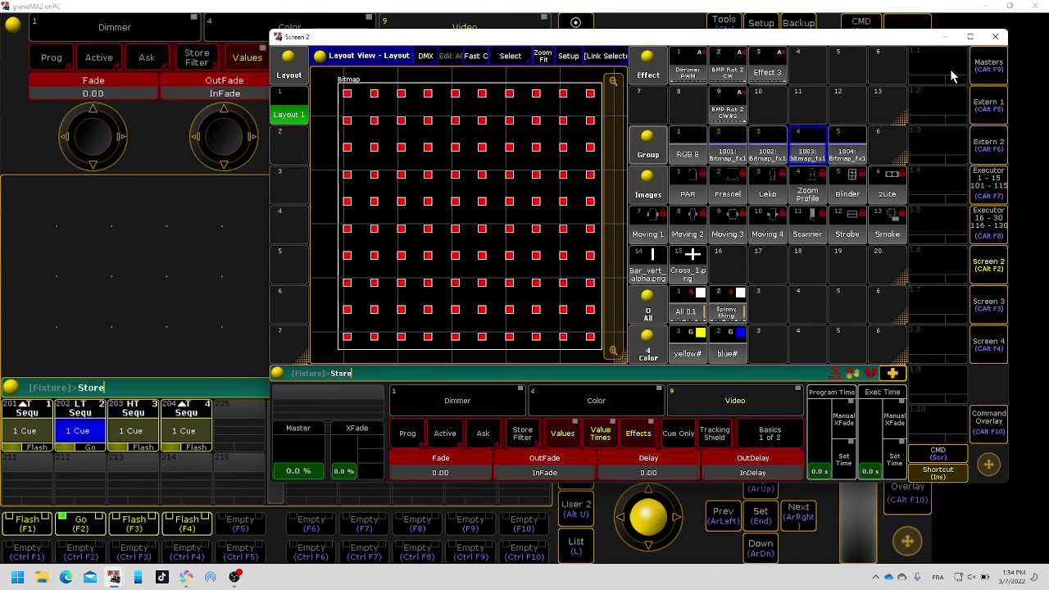
click(951, 71)
key(BackSpace)
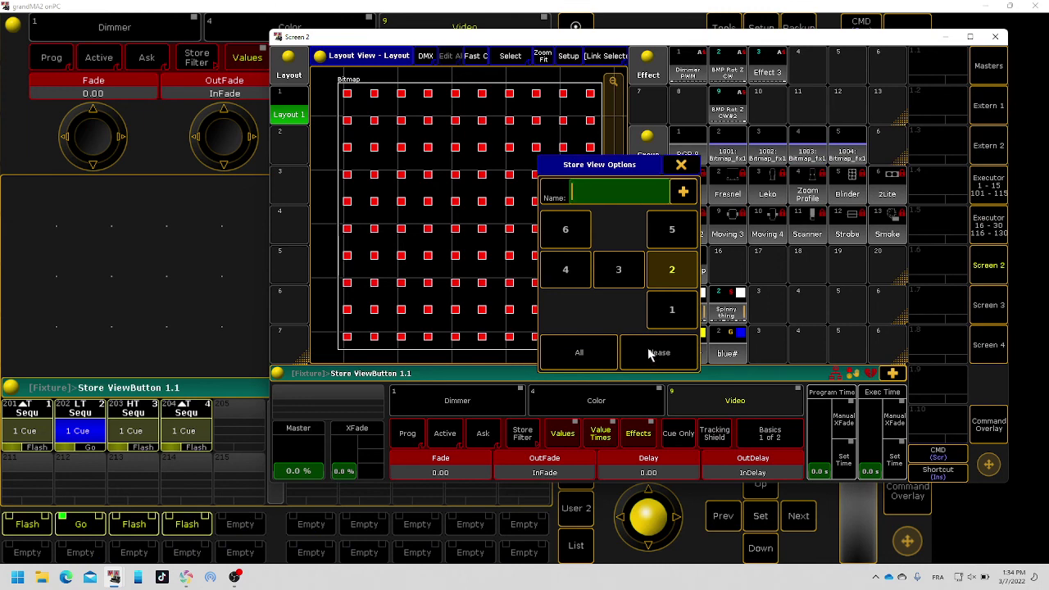
text(Bitmaps)
click(648, 351)
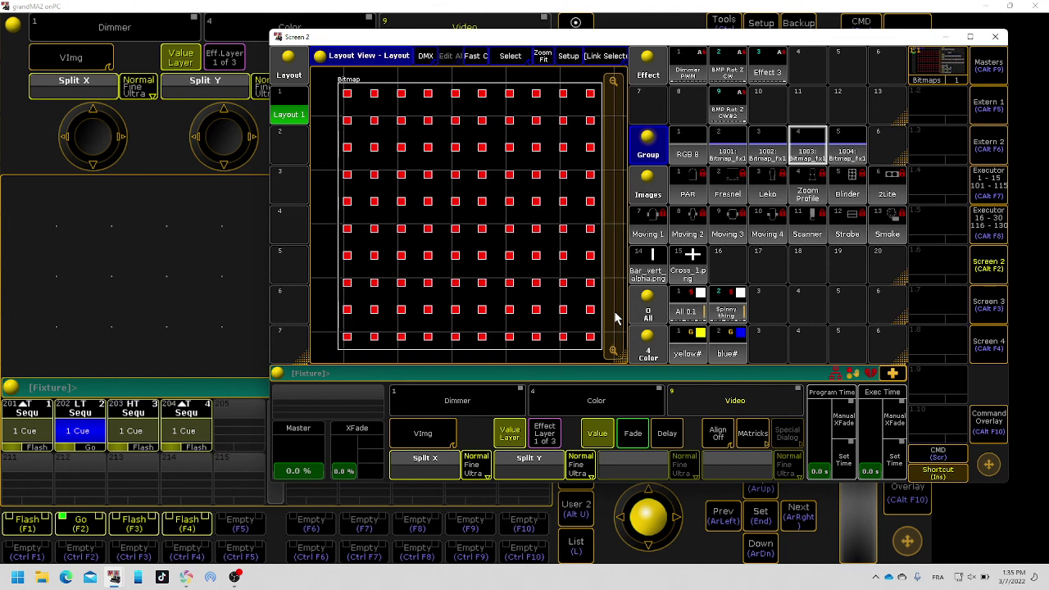
click(259, 578)
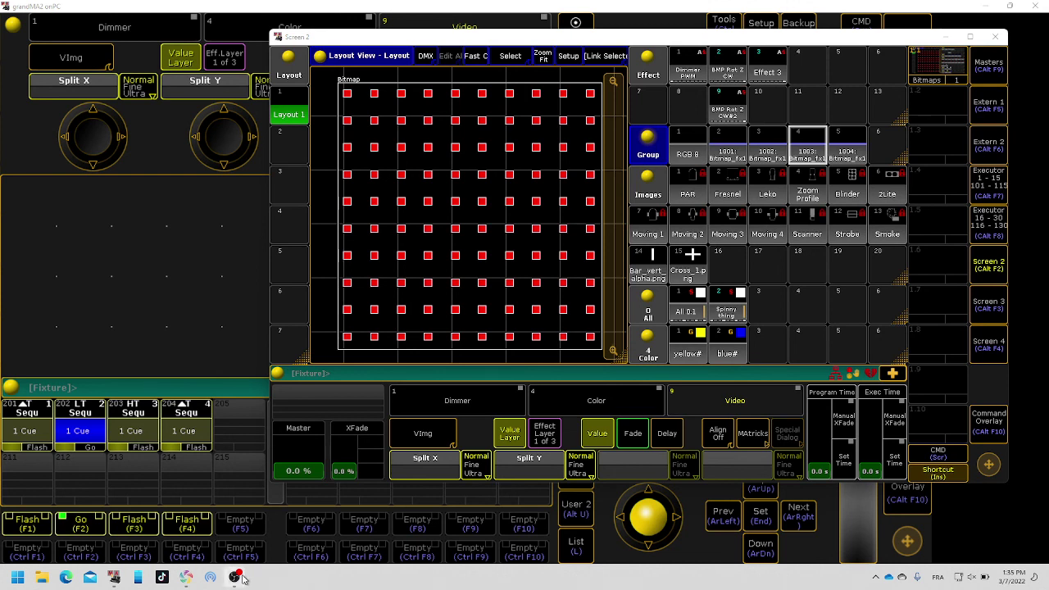
mouse_move(237, 578)
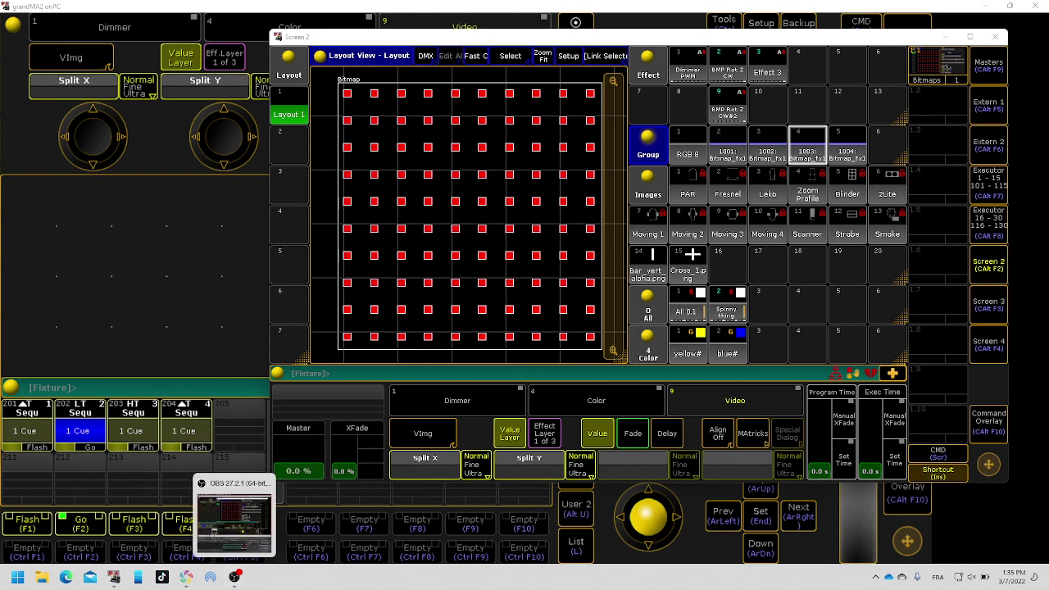